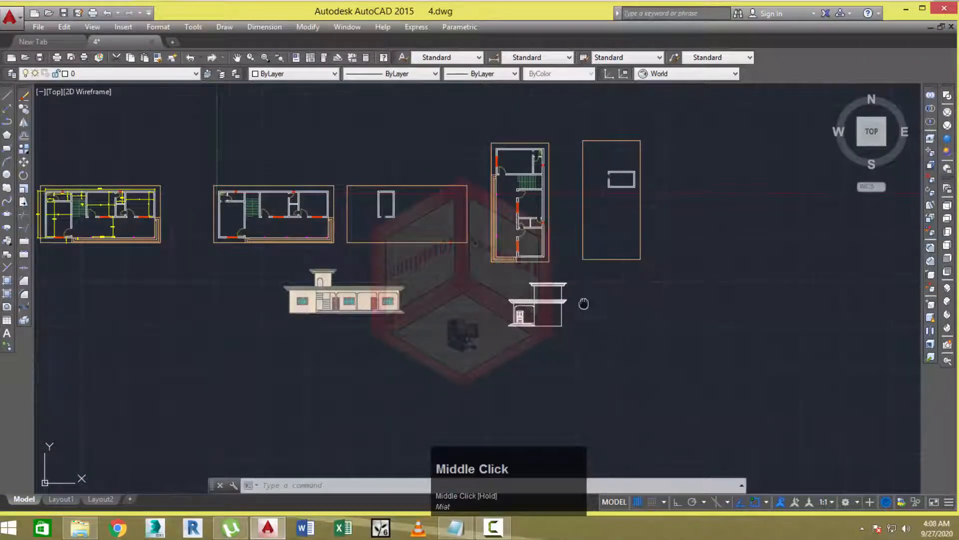
Examine the floor plans and the front and side elevations in the drawing.
mouse_move(584, 304)
middle_down()
mouse_move(596, 294)
mouse_move(571, 293)
middle_up()
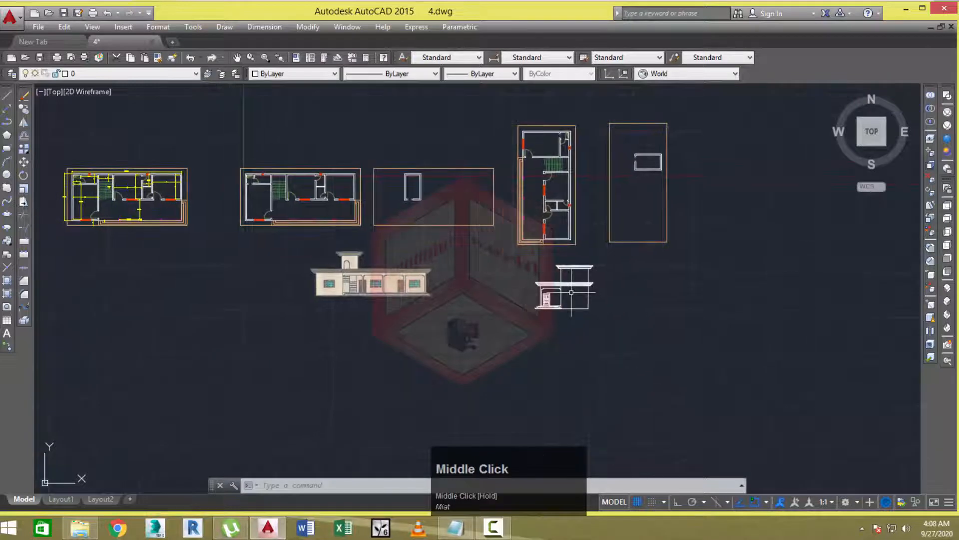
middle_drag(493, 316, 482, 317)
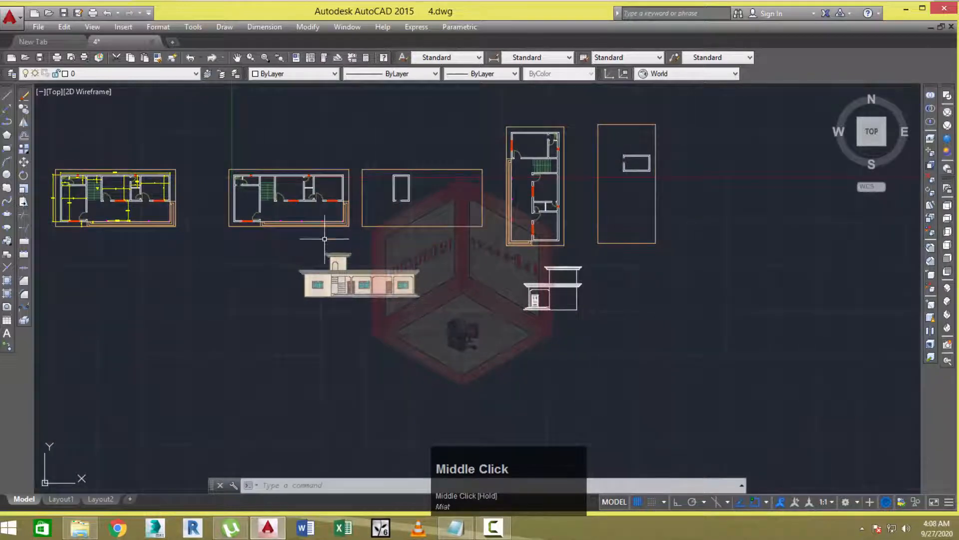
scroll(324, 239, up, 3)
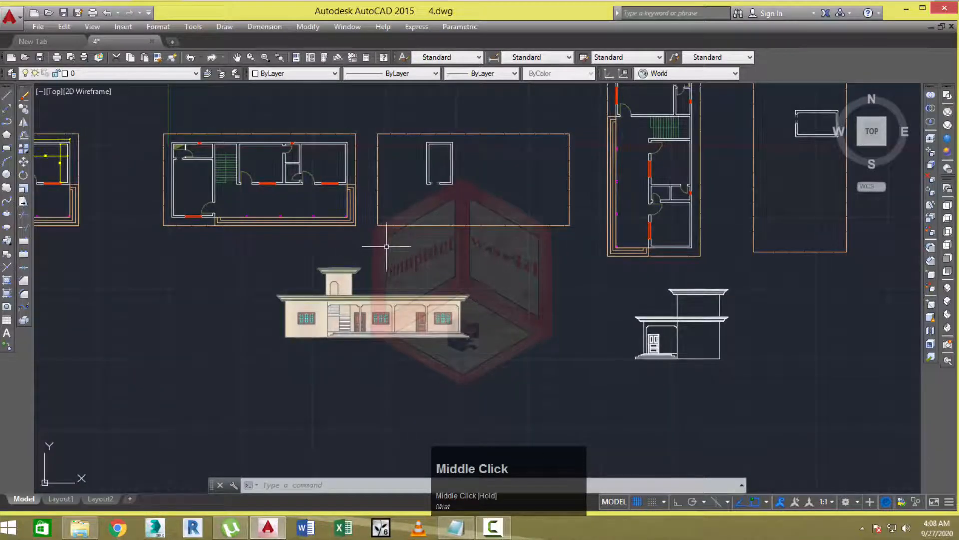
middle_drag(458, 267, 430, 322)
scroll(435, 306, up, 3)
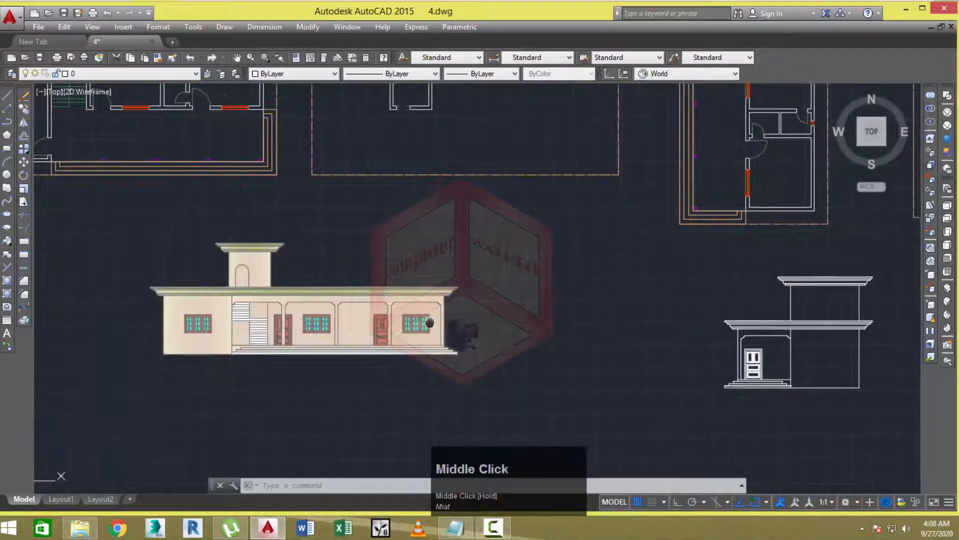
middle_drag(738, 330, 717, 330)
scroll(390, 310, up, 2)
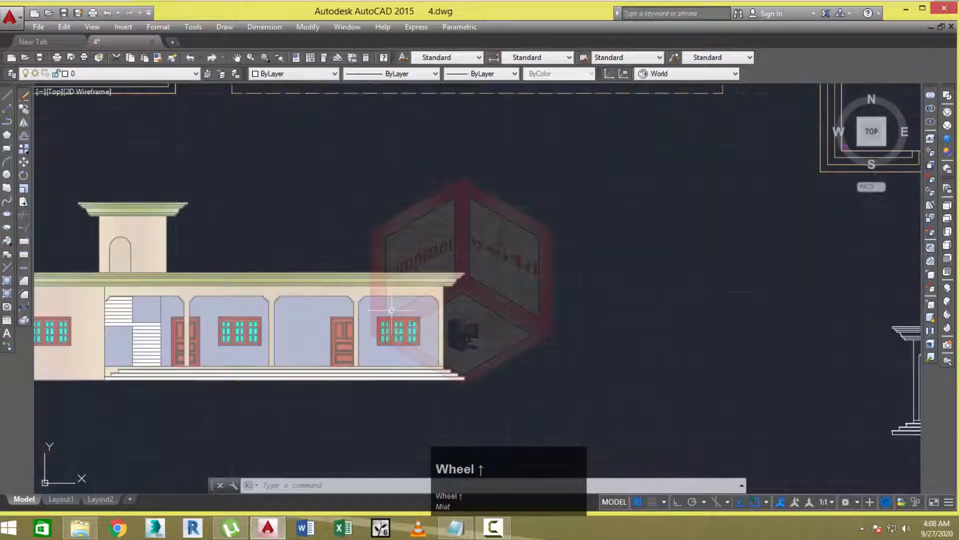
scroll(400, 308, down, 4)
scroll(650, 336, up, 2)
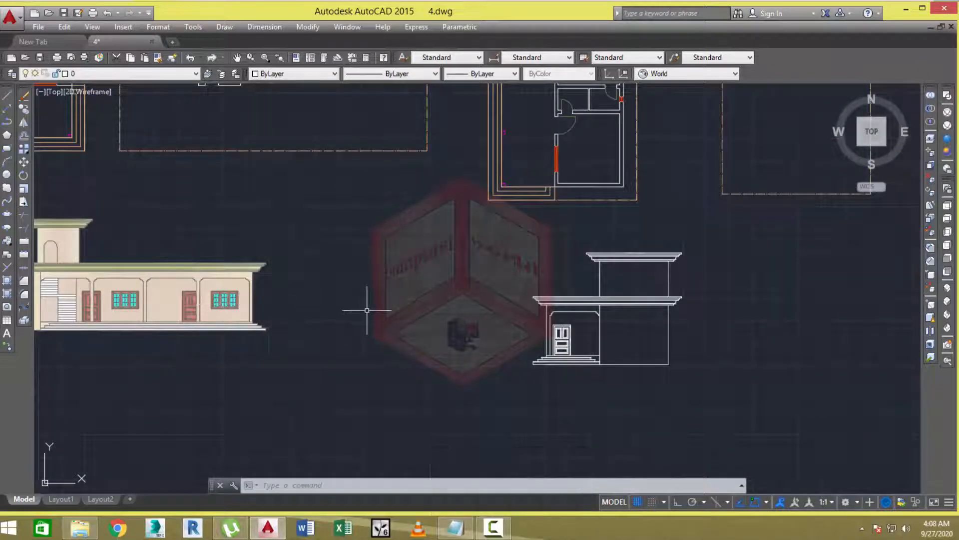
mouse_move(490, 322)
middle_down()
mouse_move(413, 332)
mouse_move(422, 307)
middle_up()
scroll(393, 317, down, 2)
scroll(336, 317, up, 4)
mouse_move(337, 317)
middle_down()
mouse_move(380, 328)
mouse_move(463, 308)
mouse_move(408, 313)
middle_up()
scroll(395, 315, down, 3)
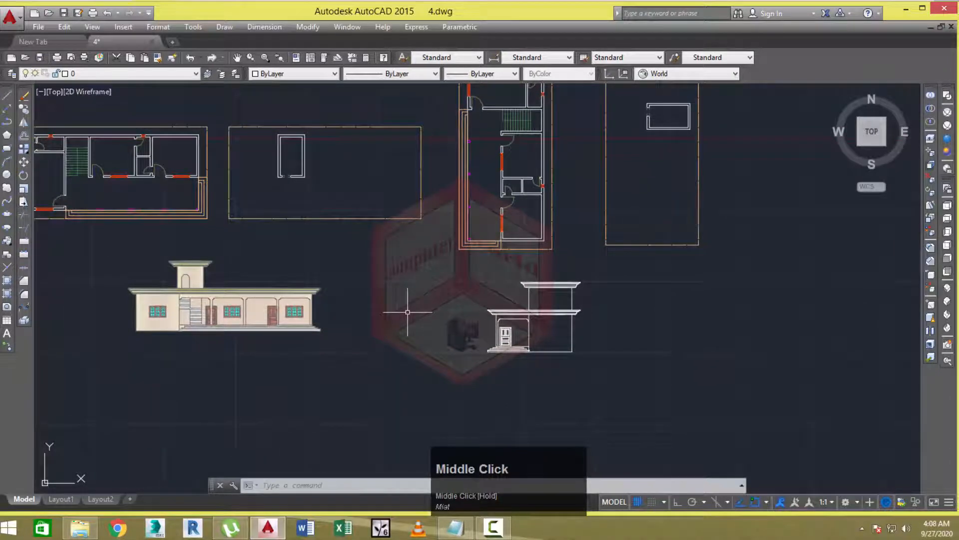
Copy the horizontal floor plan and the adjacent roof-level plan into the empty area beyond the existing drawings.
text(co)
key(space)
middle_drag(399, 243, 499, 298)
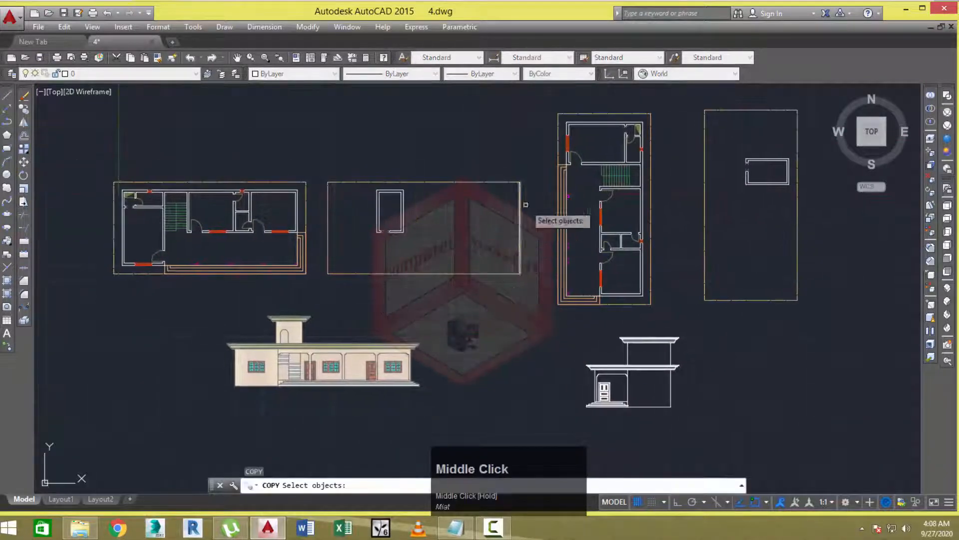
click(106, 295)
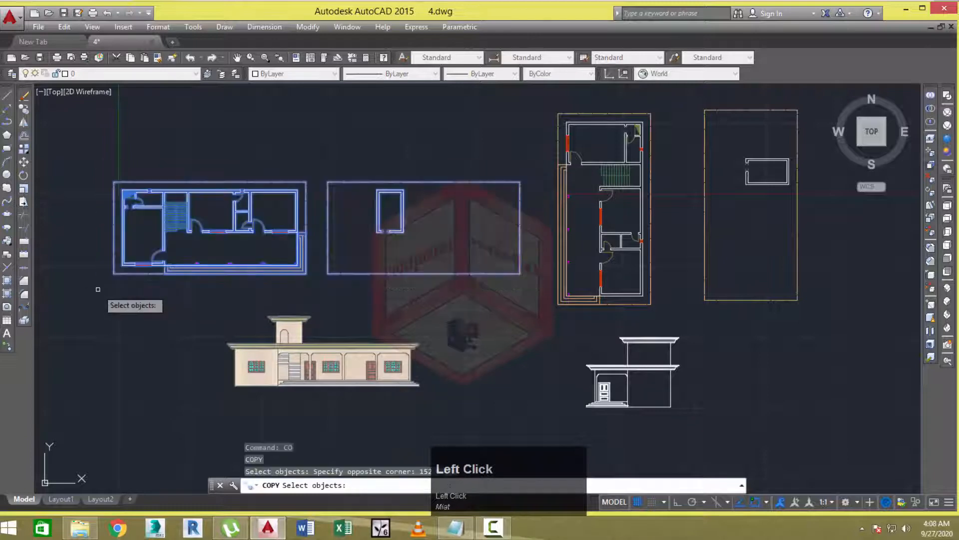
right_click(98, 289)
click(99, 288)
scroll(215, 291, down, 2)
middle_drag(392, 306, 214, 304)
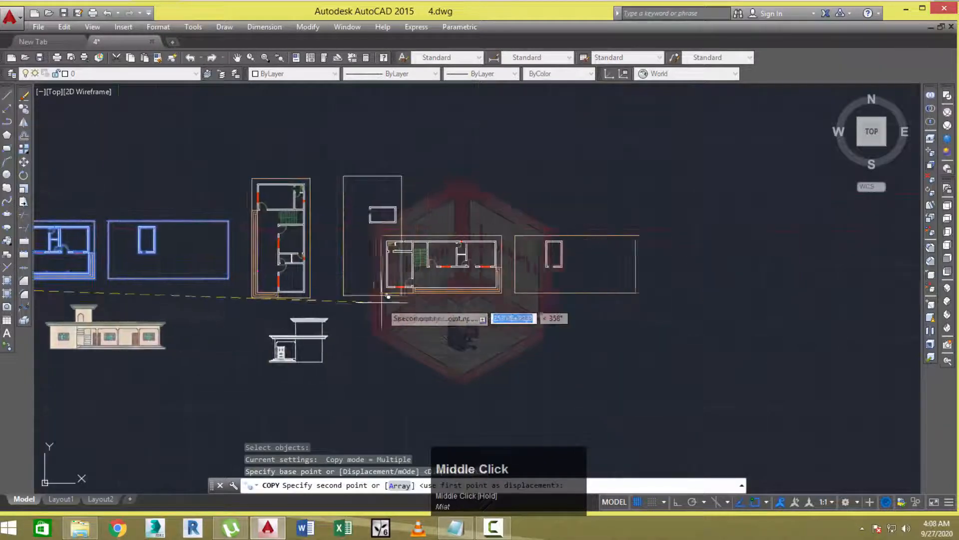
click(502, 297)
key(Return)
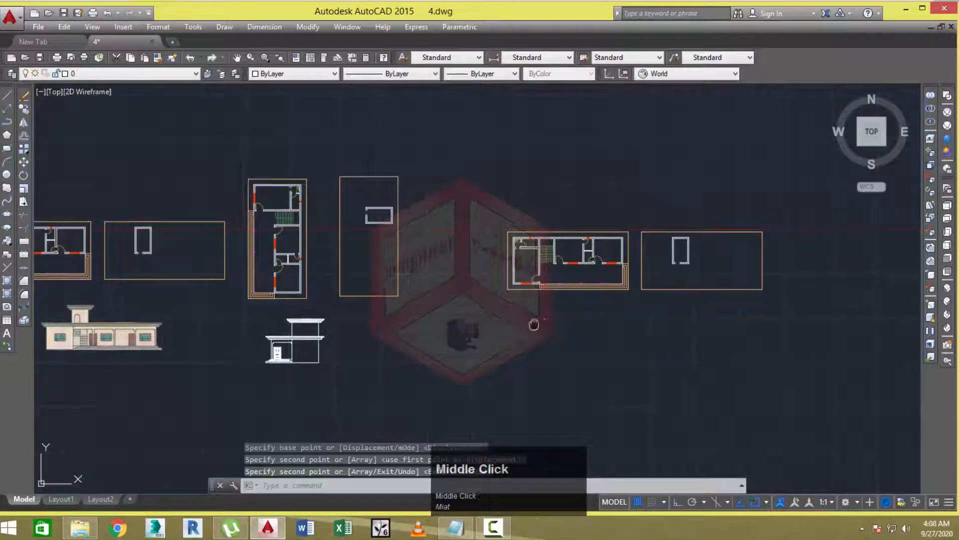
middle_drag(565, 314, 424, 315)
scroll(424, 316, up, 4)
click(502, 536)
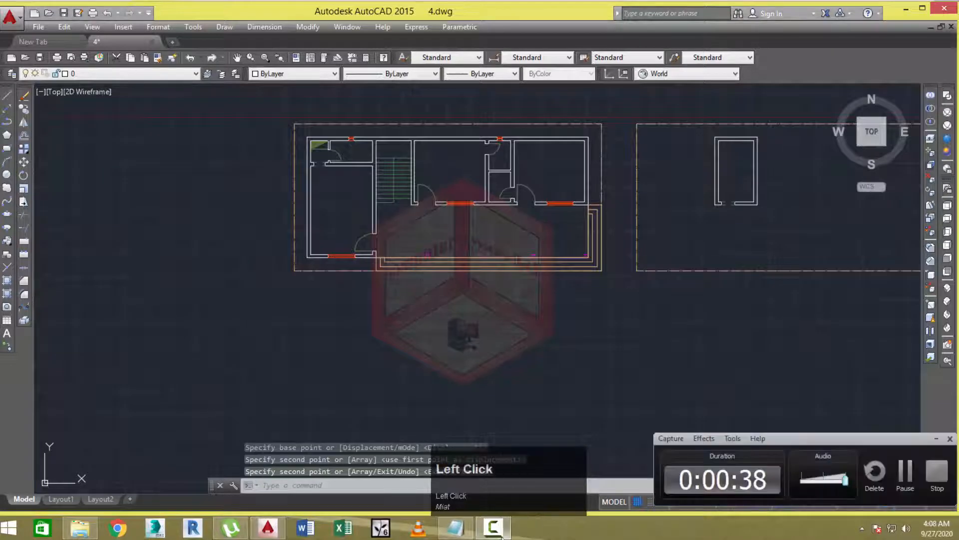
click(937, 439)
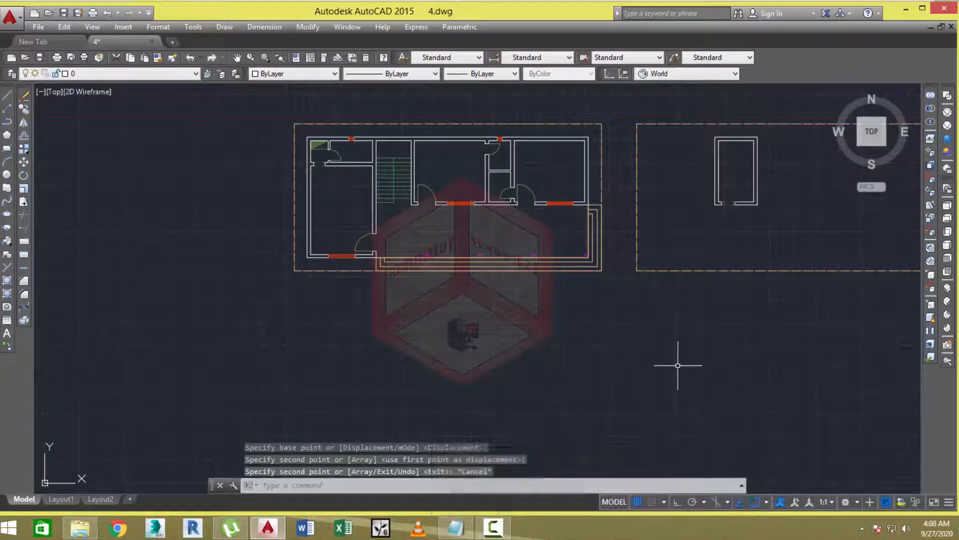
Draw a horizontal section line with Ortho on across the copied floor plan, through the staircase and past both outer walls.
mouse_move(604, 340)
middle_down()
mouse_move(493, 349)
mouse_move(516, 351)
mouse_move(505, 340)
middle_up()
scroll(493, 349, down, 2)
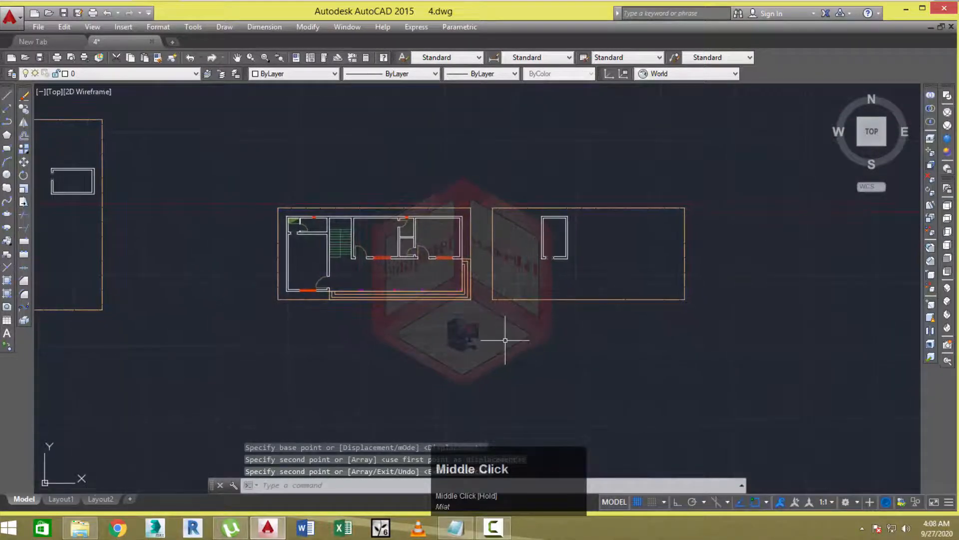
key(space)
scroll(253, 270, up, 2)
click(239, 259)
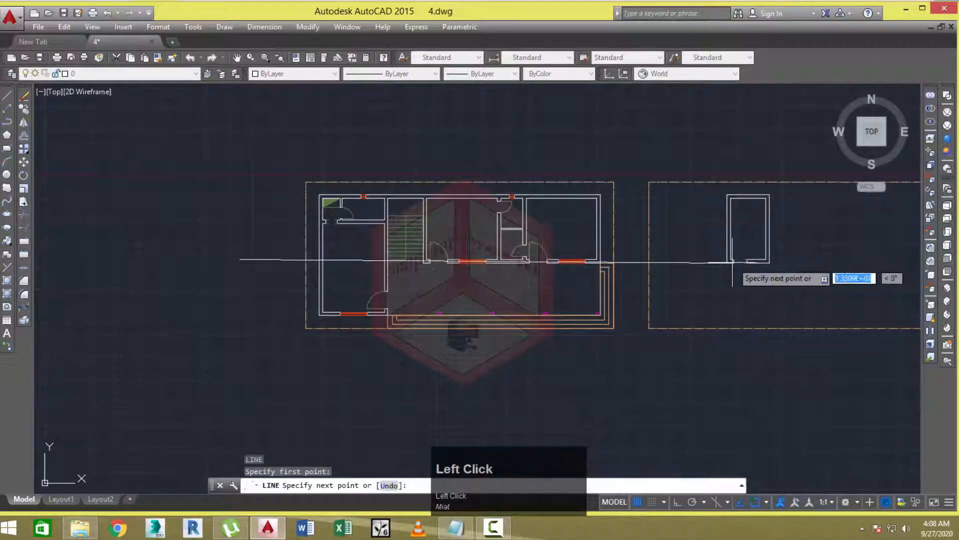
middle_drag(803, 265, 720, 286)
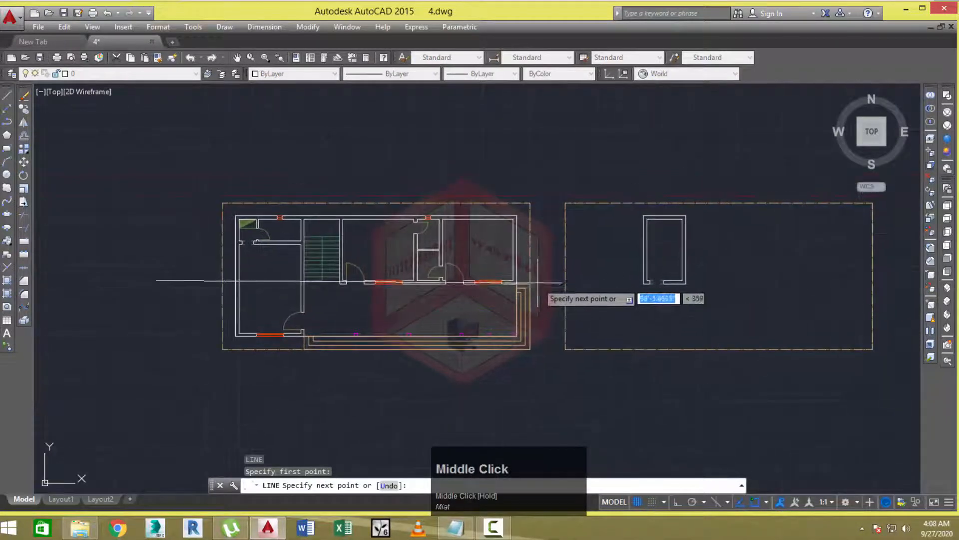
scroll(538, 282, up, 2)
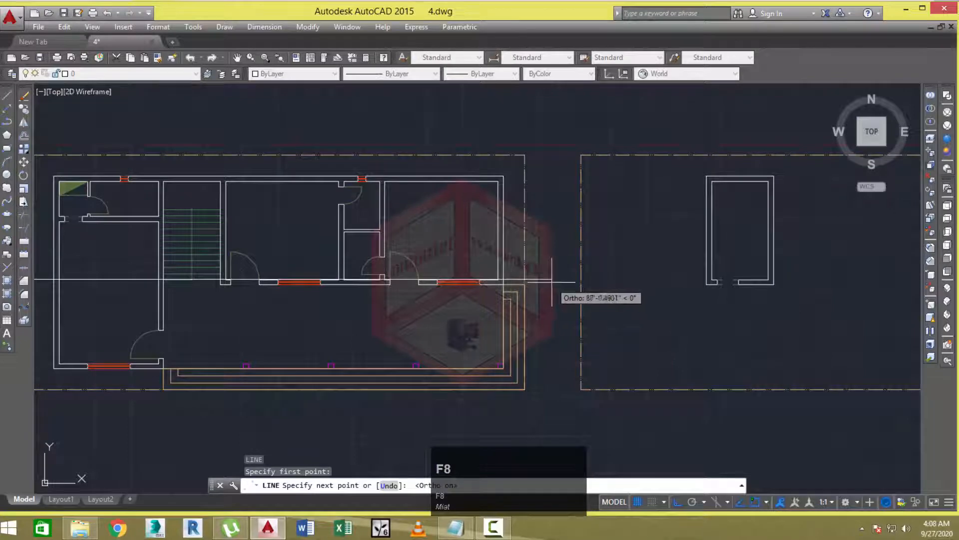
click(551, 282)
key(Escape)
Move the section line slightly up so that it cuts through the lower treads of the staircase.
middle_drag(344, 331, 397, 338)
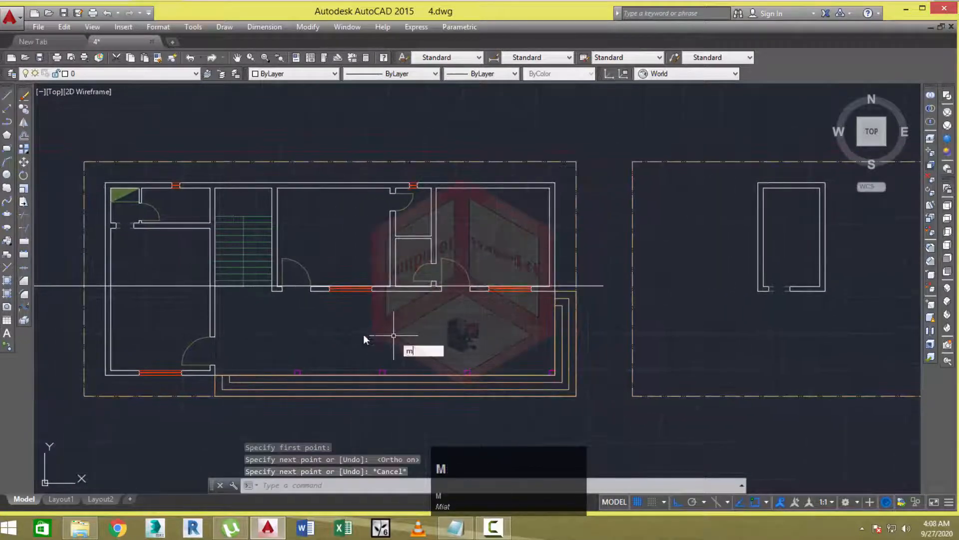
text(m)
key(Return)
scroll(263, 291, up, 2)
click(313, 283)
right_click(279, 282)
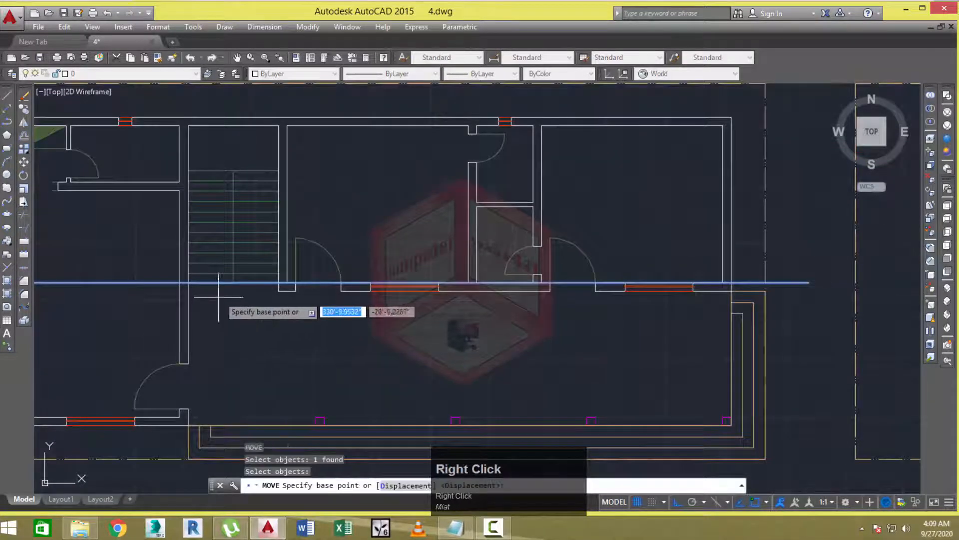
scroll(218, 297, up, 3)
click(269, 264)
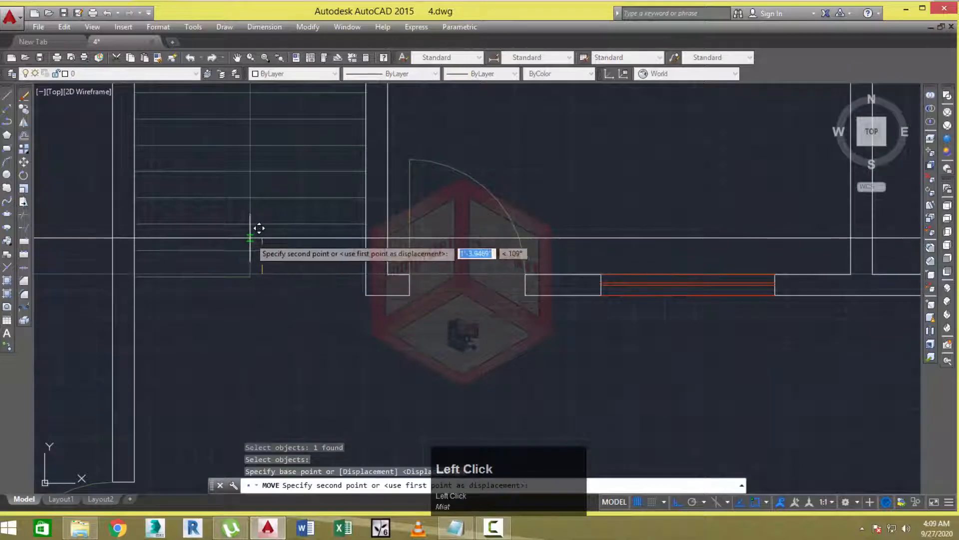
click(259, 229)
scroll(259, 228, down, 3)
middle_drag(259, 229, 401, 284)
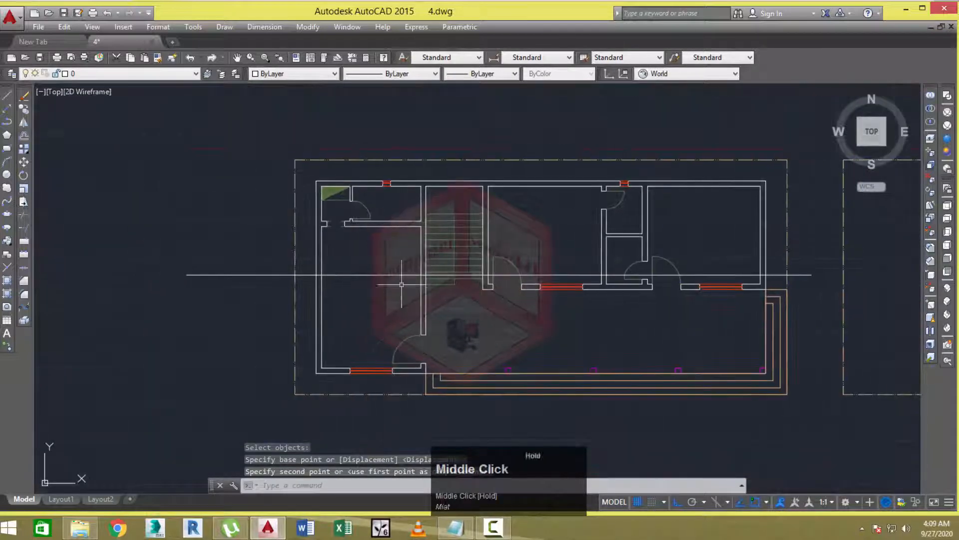
Draw half an arrow outside the plan's left side, with a slanted stroke and a vertical leg down to the section line.
scroll(354, 287, up, 2)
text(l)
key(space)
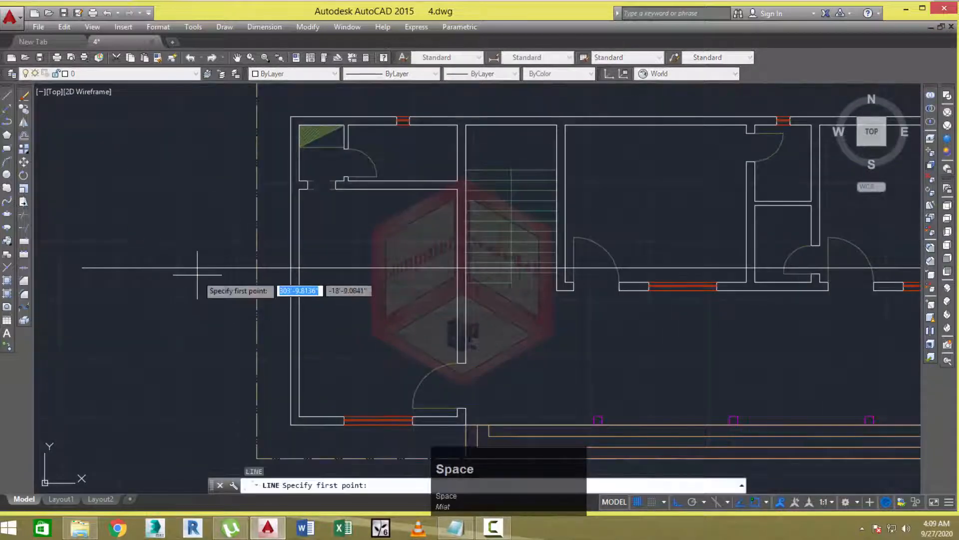
click(178, 258)
key(Escape)
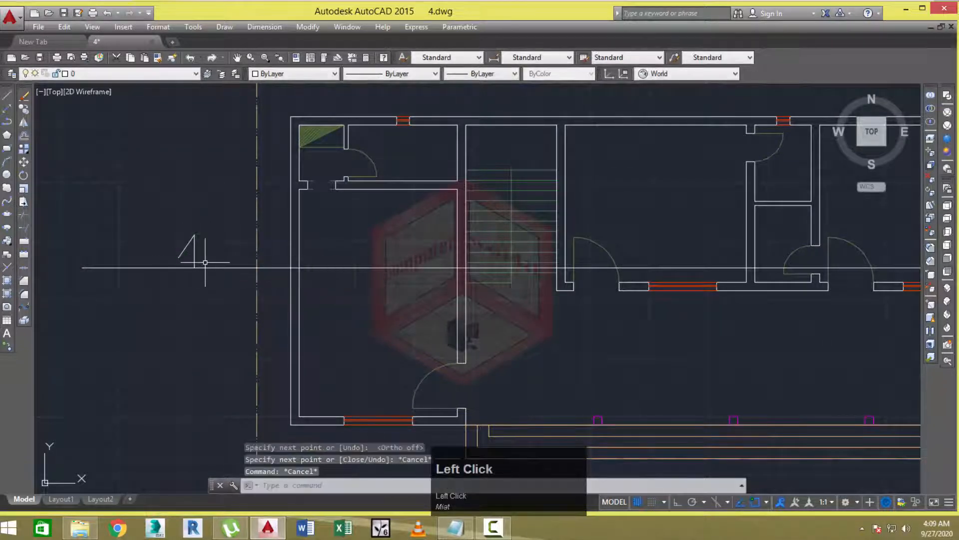
Mirror the slanted arrow stroke about the vertical leg, keeping the original stroke.
text(mi)
key(space)
scroll(195, 248, up, 2)
click(184, 233)
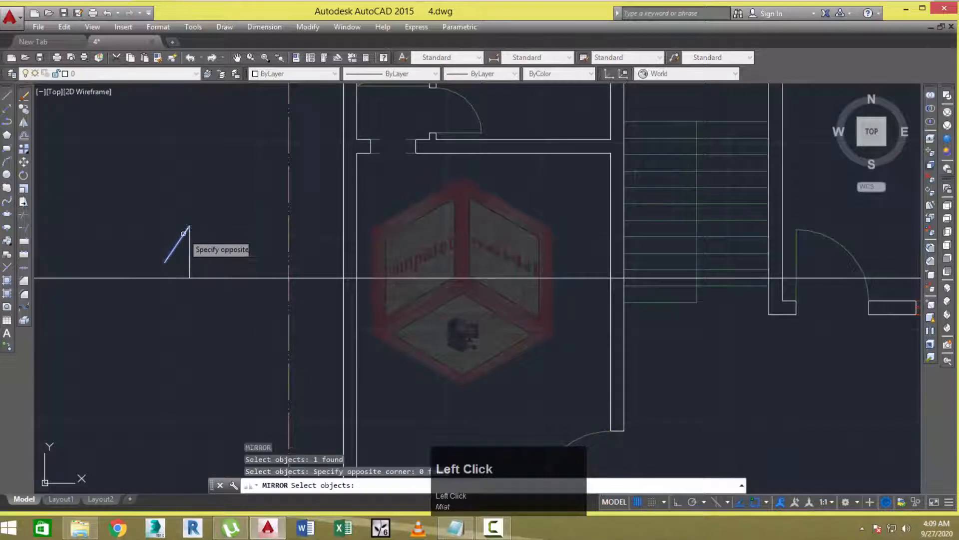
click(189, 227)
click(190, 278)
right_click(190, 278)
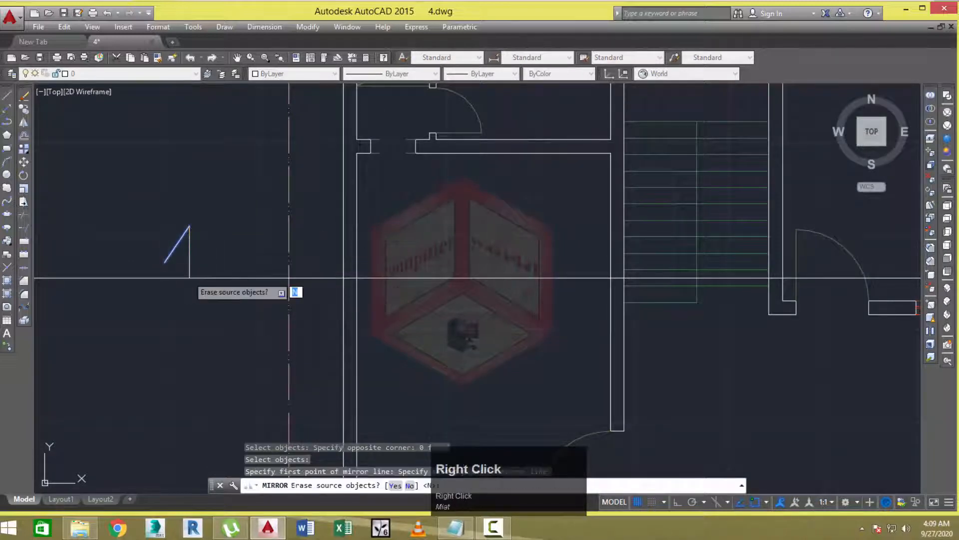
click(193, 286)
key(Escape)
key(Escape)
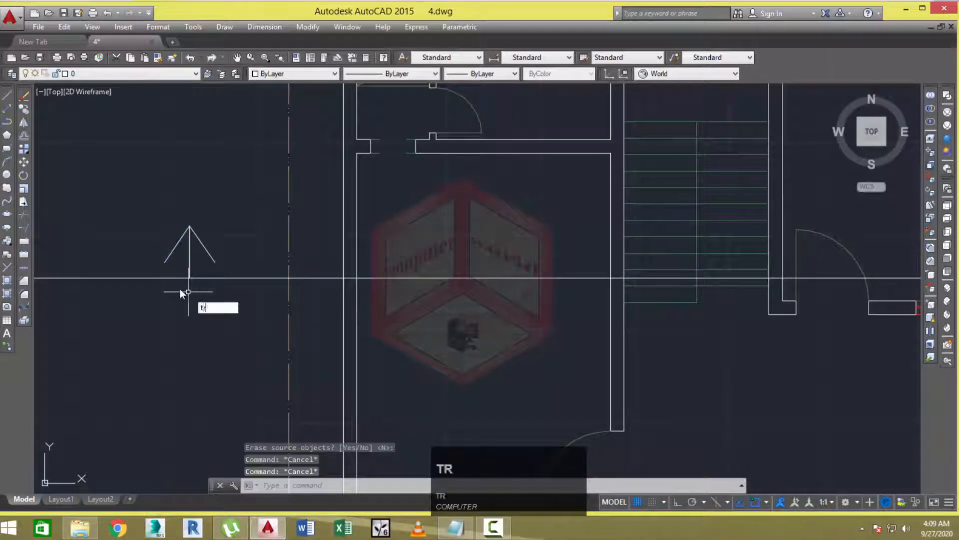
Trim the section line's left end where it extends past the arrow's vertical leg.
text(tr)
key(Return)
key(Return)
scroll(173, 277, up, 2)
click(162, 278)
key(Escape)
key(Escape)
scroll(157, 294, down, 4)
middle_drag(194, 306, 191, 307)
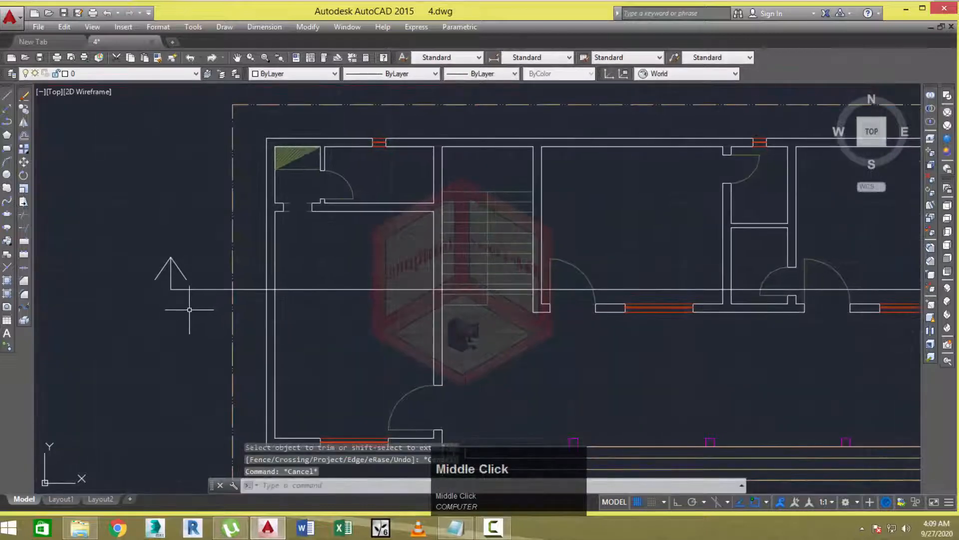
Copy the section arrow from the foot of its leg to the right end of the section line.
text(co)
key(space)
scroll(182, 267, up, 2)
click(189, 246)
click(150, 278)
right_click(149, 278)
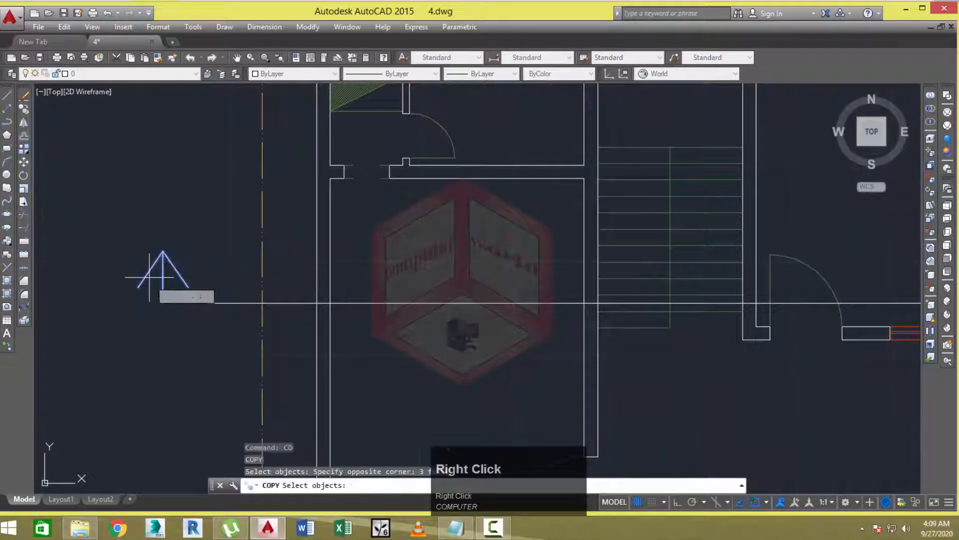
click(163, 301)
scroll(159, 303, down, 3)
scroll(450, 300, up, 2)
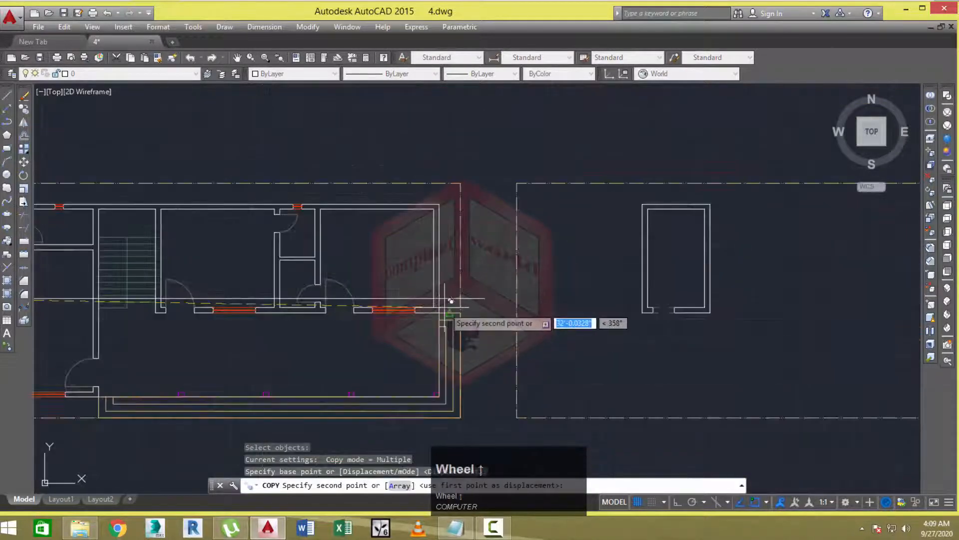
click(485, 298)
key(Escape)
scroll(424, 309, down, 2)
middle_drag(352, 316, 498, 315)
scroll(241, 297, up, 2)
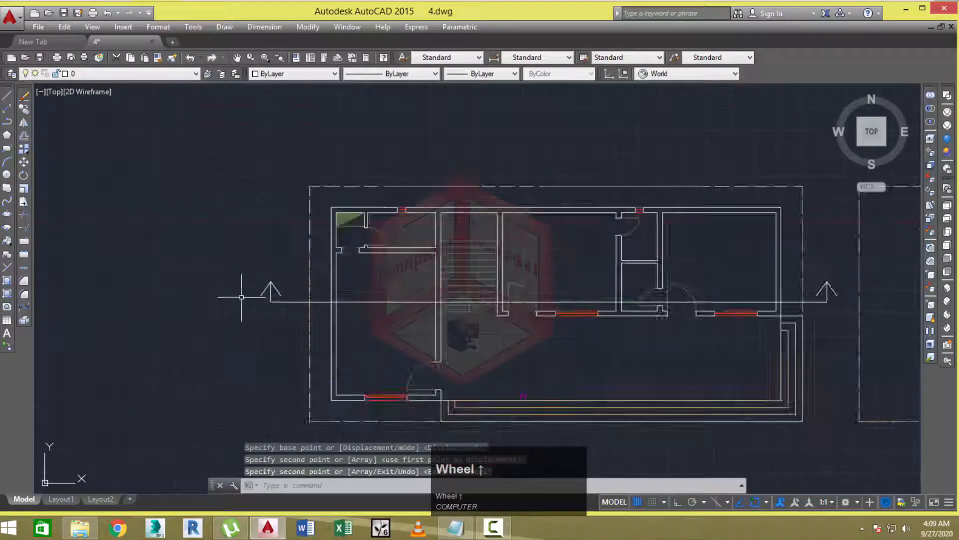
Place the text label A, about 1'-9" high with no rotation, just above the left section arrow.
scroll(242, 297, up, 1)
text(dt)
key(space)
scroll(278, 272, up, 2)
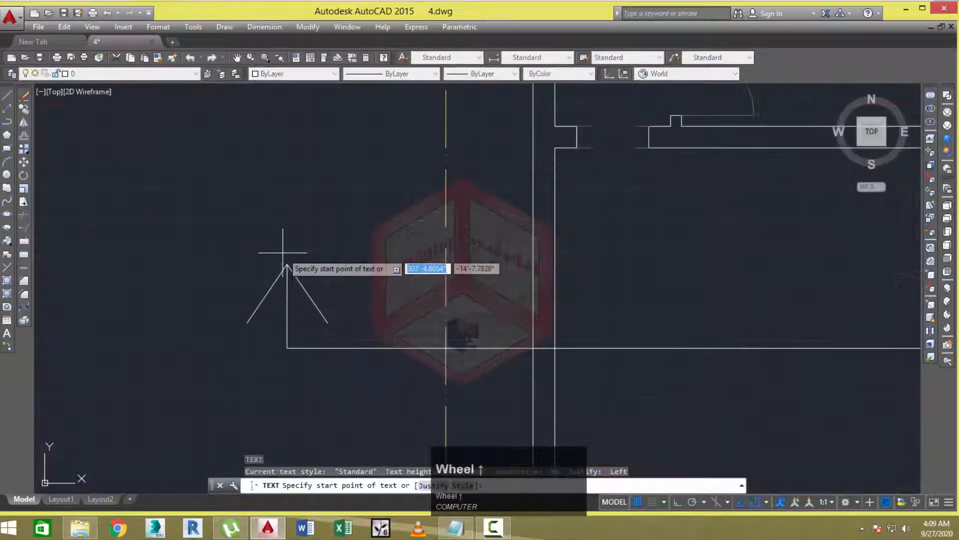
click(289, 254)
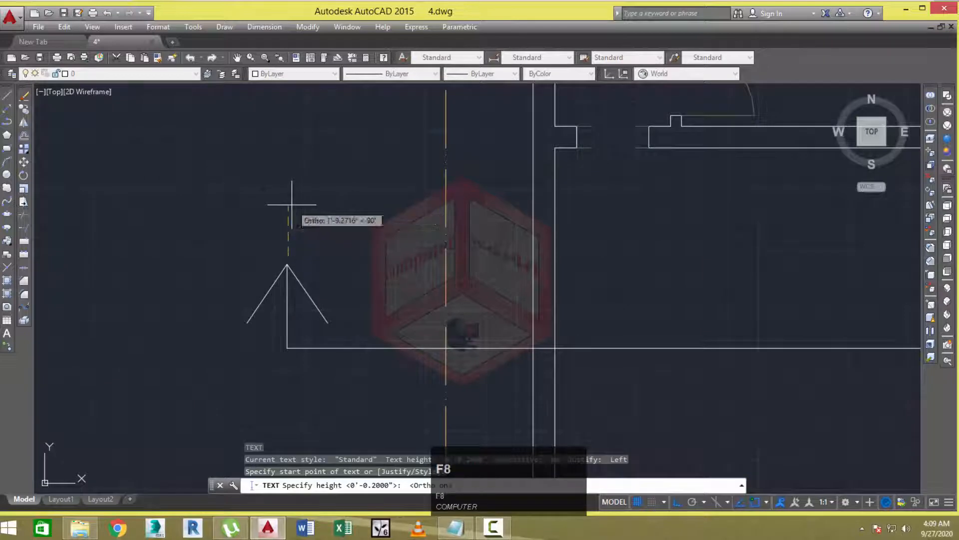
click(292, 204)
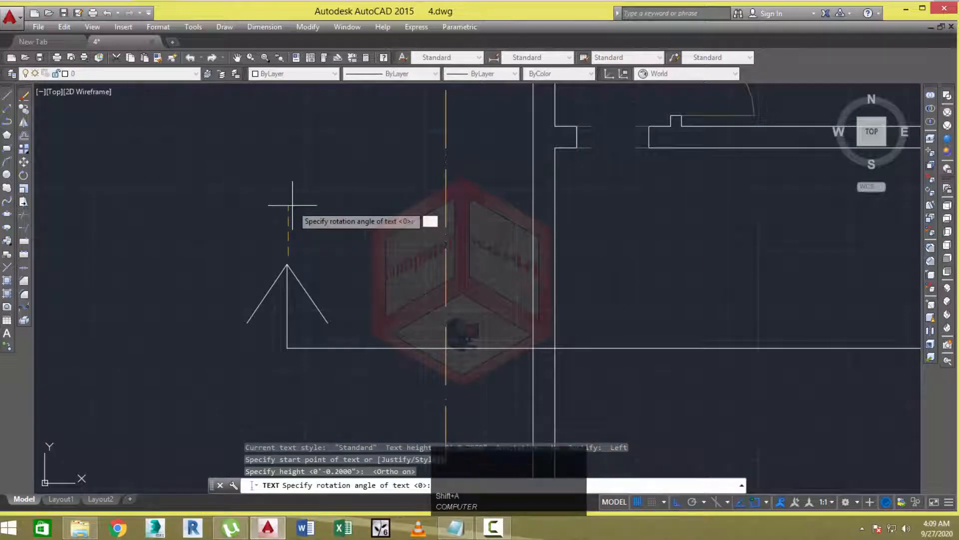
key(space)
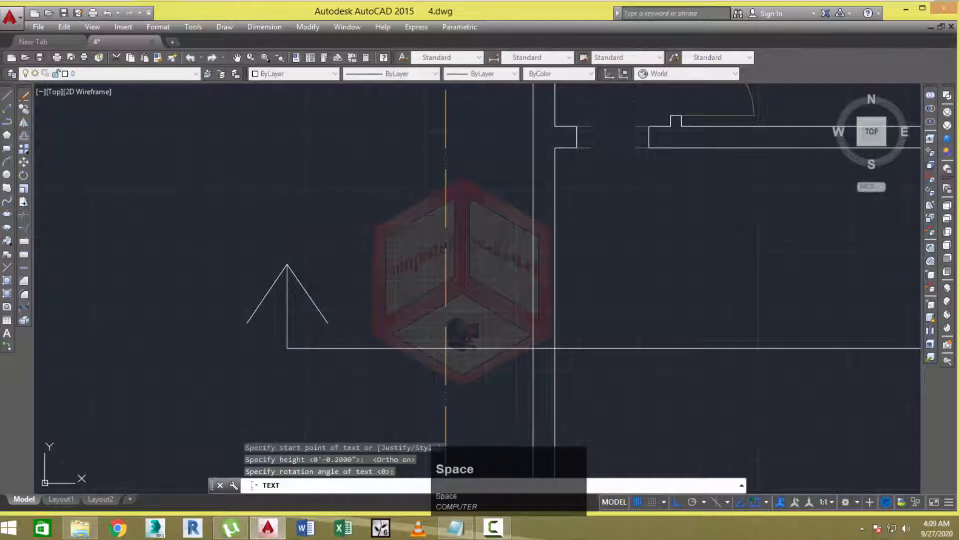
text(A)
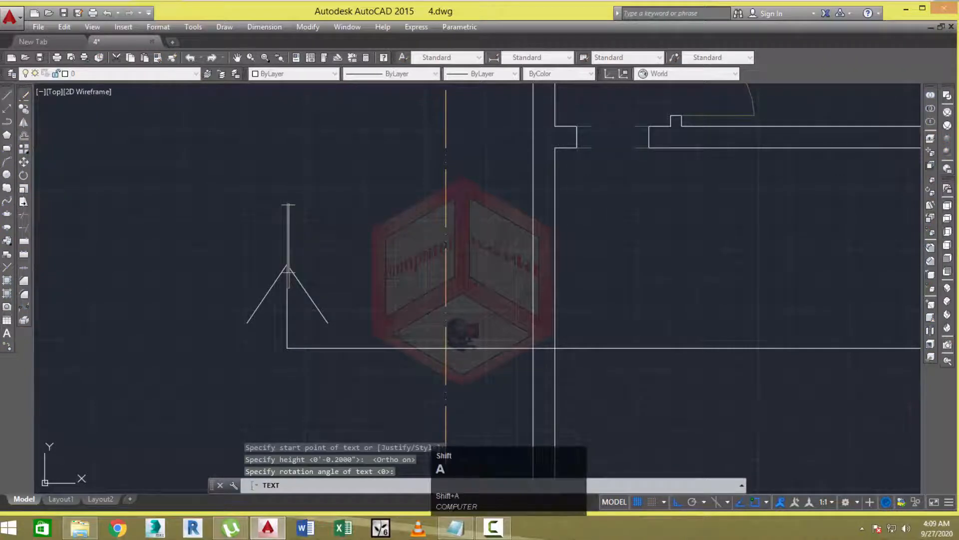
click(389, 268)
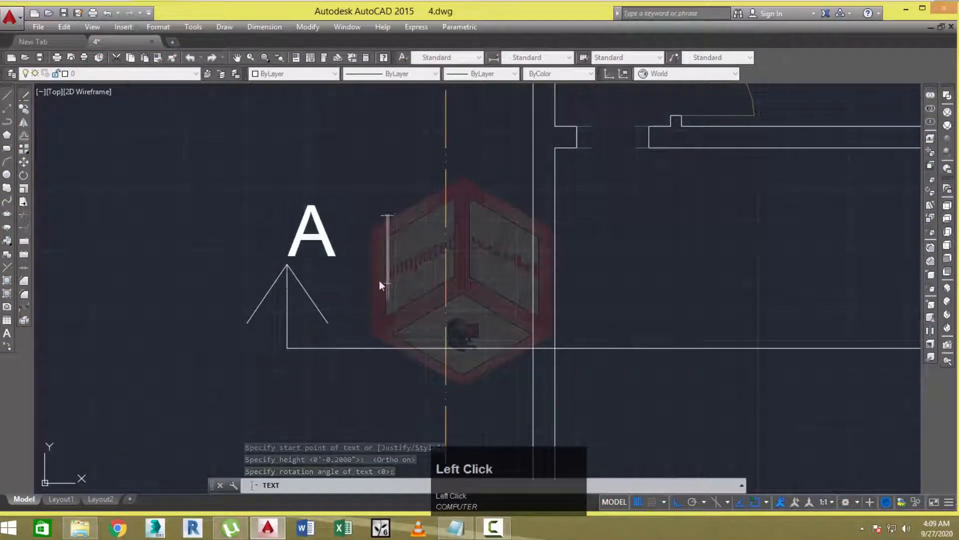
key(Escape)
click(307, 236)
key(Escape)
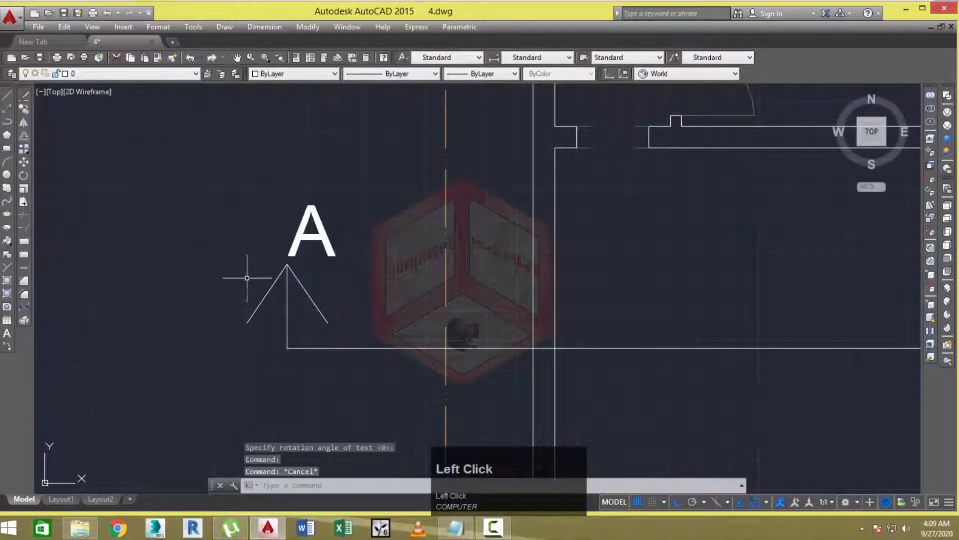
Move the letter A horizontally so it is centred above the left arrow's tip.
key(space)
click(330, 242)
right_click(356, 247)
click(371, 250)
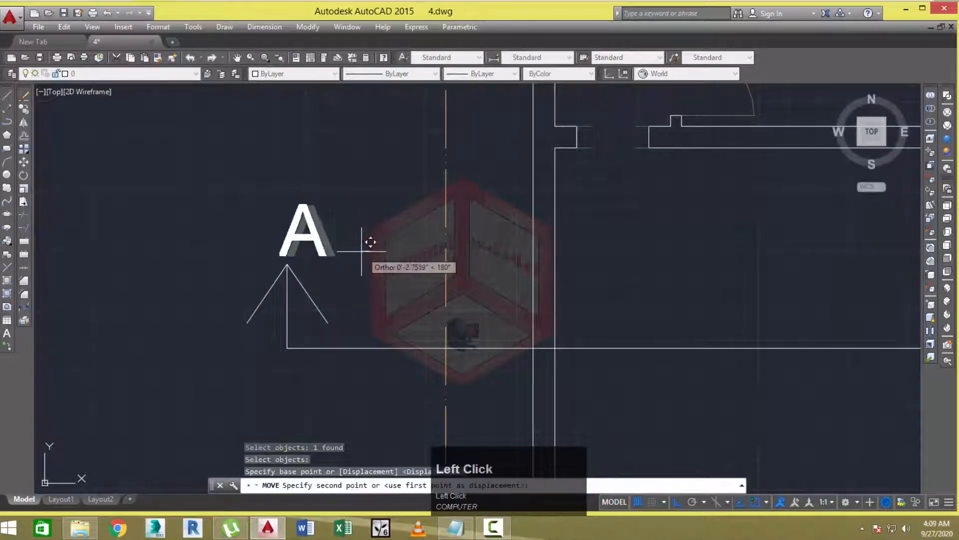
key(Escape)
scroll(347, 252, down, 2)
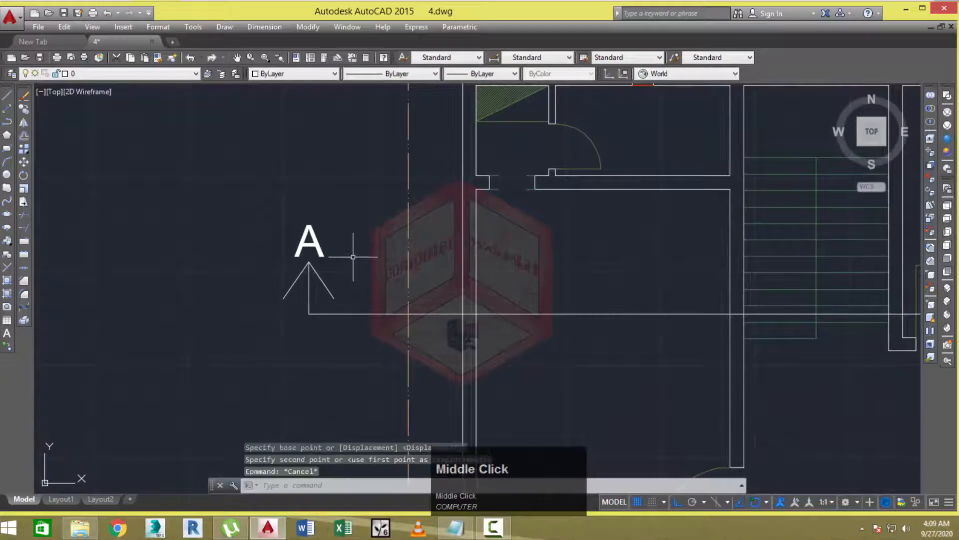
Copy the letter A from the foot of the left arrow to the foot of the right arrow.
text(ct o)
key(space)
right_click(320, 308)
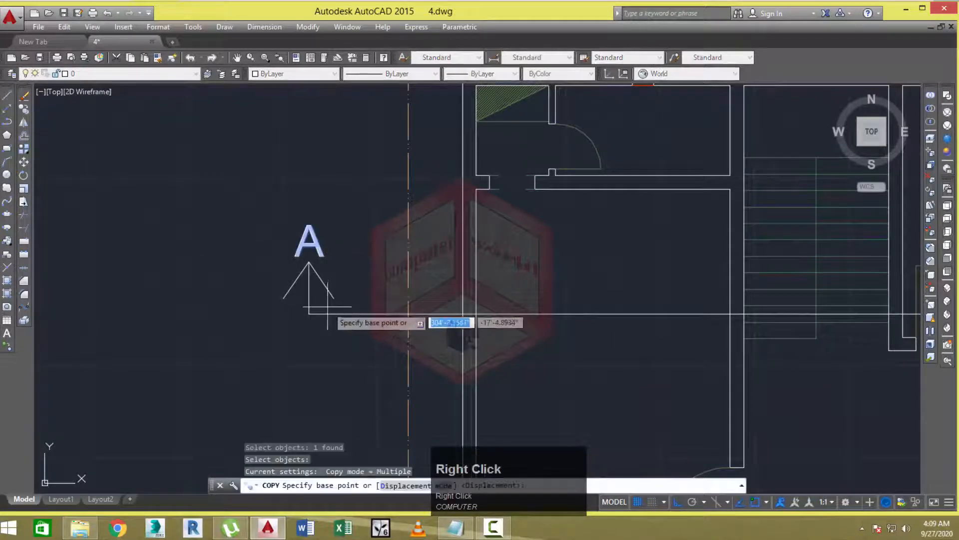
click(310, 313)
scroll(310, 314, down, 3)
scroll(617, 317, up, 4)
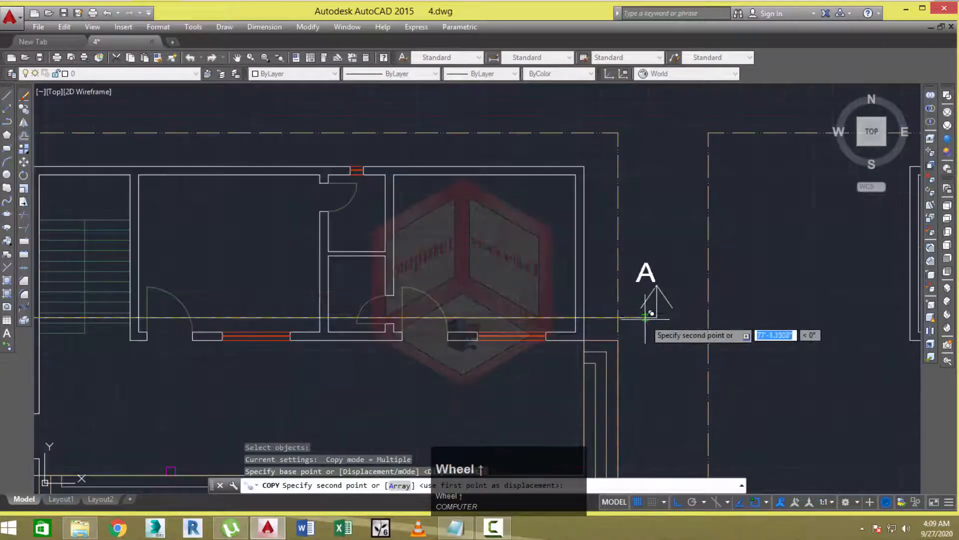
click(654, 318)
right_click(650, 318)
scroll(637, 318, down, 4)
middle_drag(443, 315, 420, 287)
scroll(447, 311, up, 4)
scroll(442, 306, down, 4)
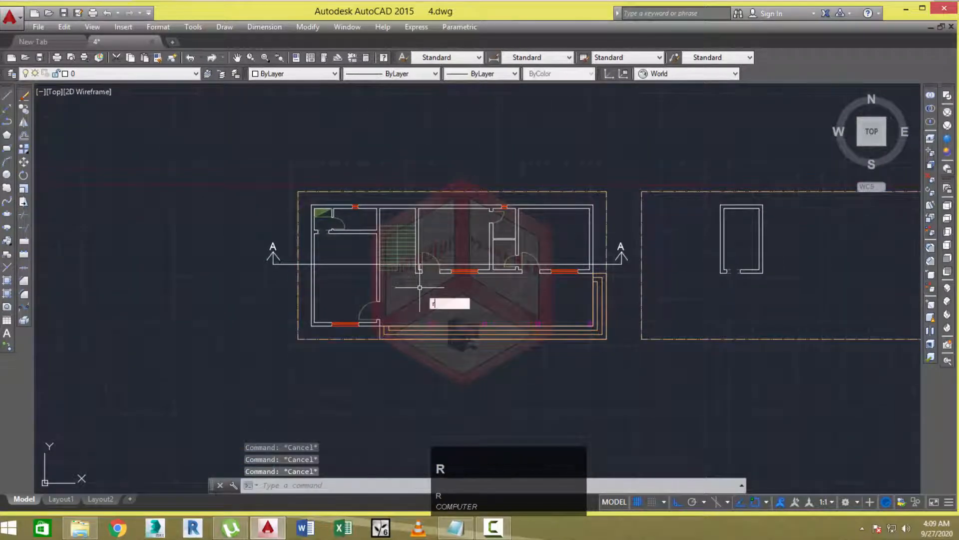
Draw vertical rays downward from both faces of the left exterior wall, starting near the section line.
text(a)
key(space)
scroll(380, 292, up, 5)
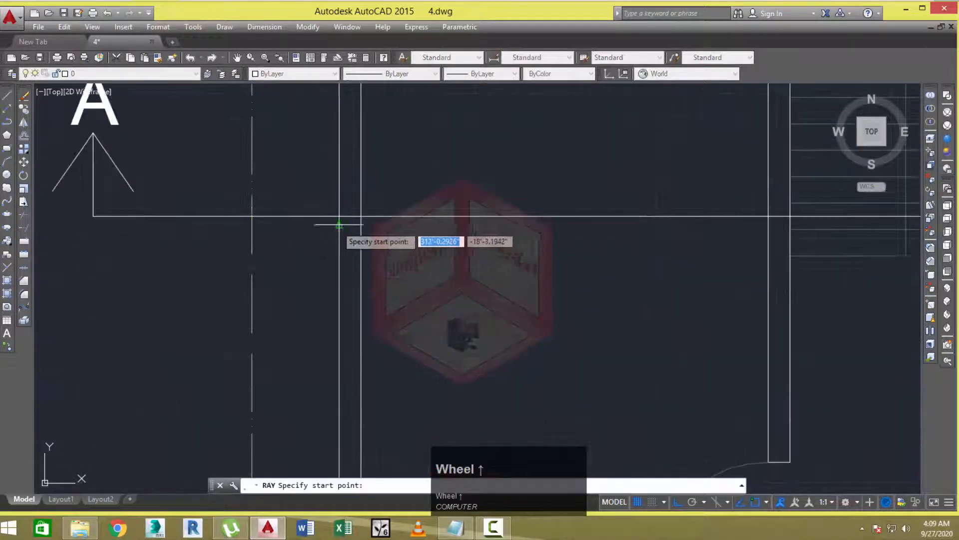
click(339, 225)
right_click(344, 221)
key(space)
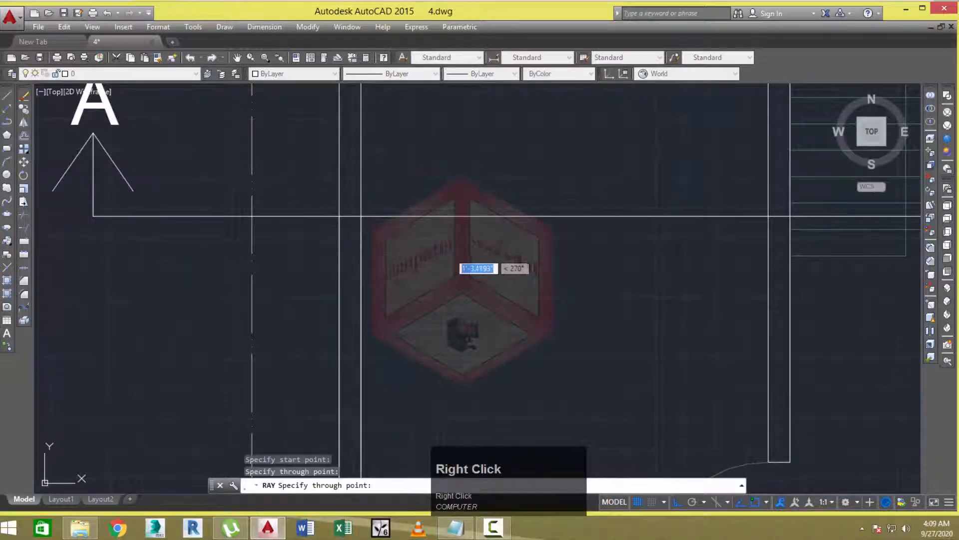
right_click(450, 254)
Draw vertical rays downward from both faces of the wall on the staircase's left side.
scroll(450, 254, down, 4)
middle_drag(619, 280, 396, 259)
scroll(362, 230, up, 2)
key(space)
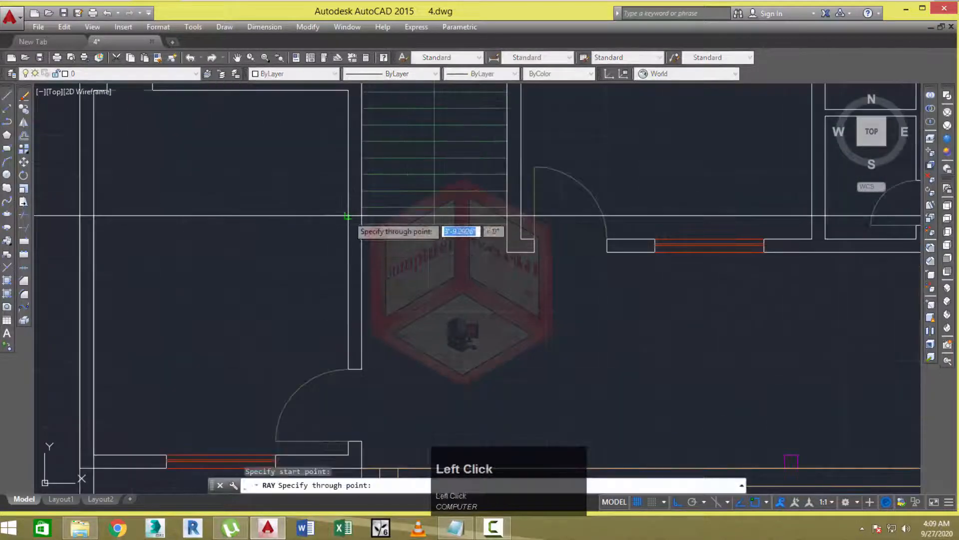
right_click(348, 261)
right_click(348, 261)
scroll(361, 227, up, 2)
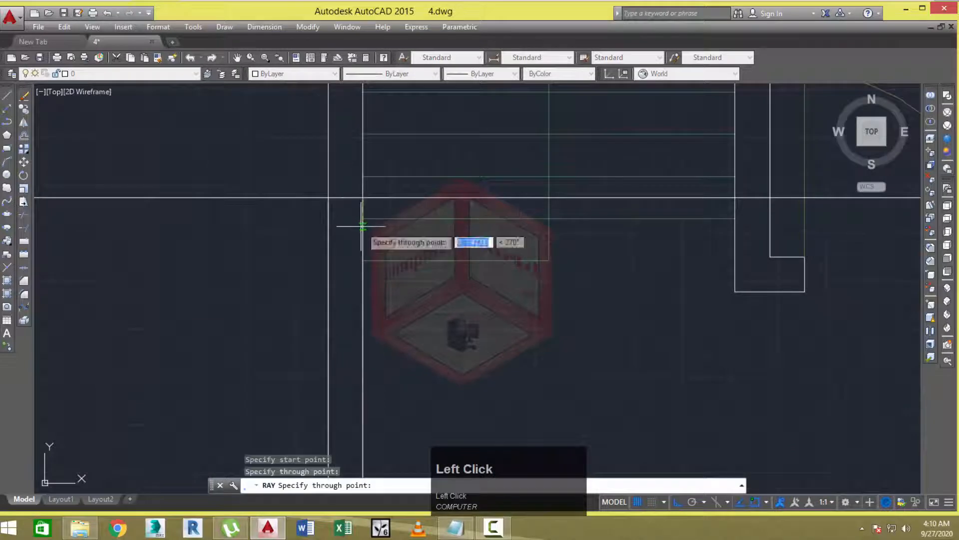
right_click(357, 227)
Draw vertical rays downward from both faces of the wall on the staircase's right side.
scroll(352, 229, down, 4)
middle_drag(497, 220, 443, 240)
scroll(443, 237, up, 2)
key(space)
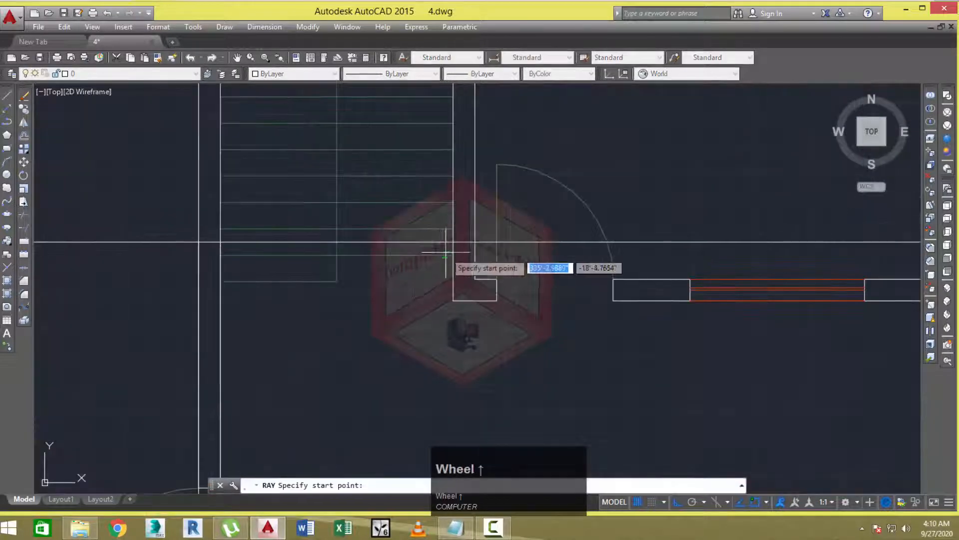
scroll(450, 247, up, 2)
key(space)
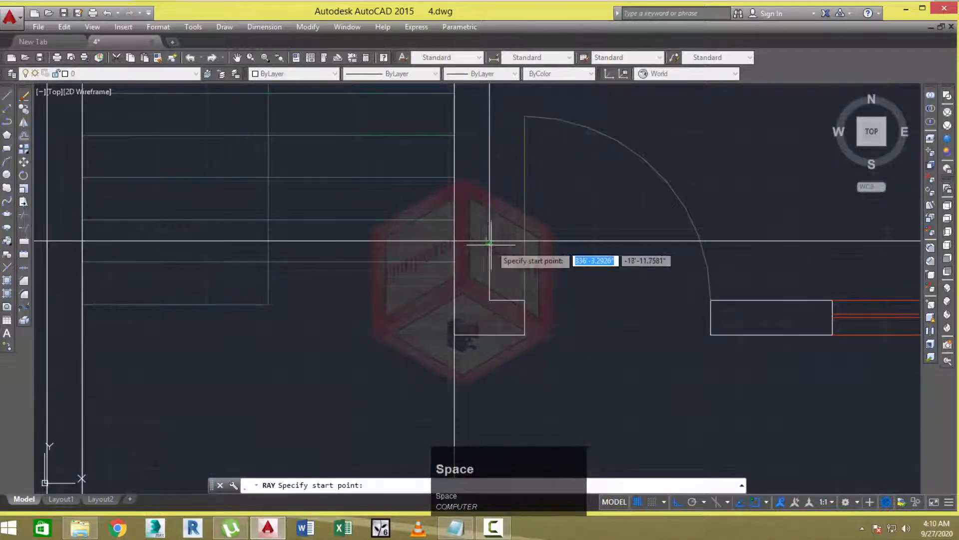
click(485, 259)
right_click(477, 259)
Draw vertical rays downward from both faces of the left wall of the small rooms right of the staircase.
scroll(429, 261, down, 9)
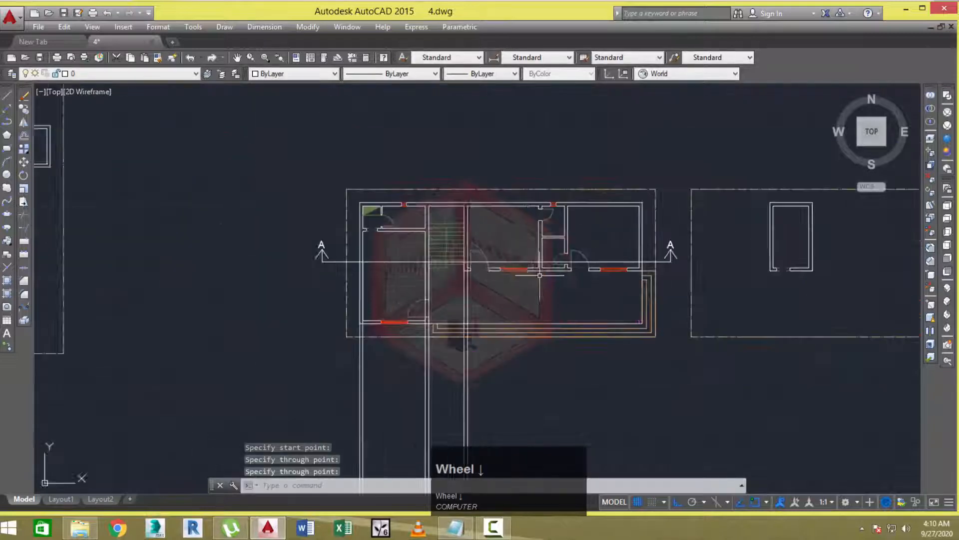
middle_drag(541, 262, 428, 237)
scroll(424, 233, up, 7)
key(space)
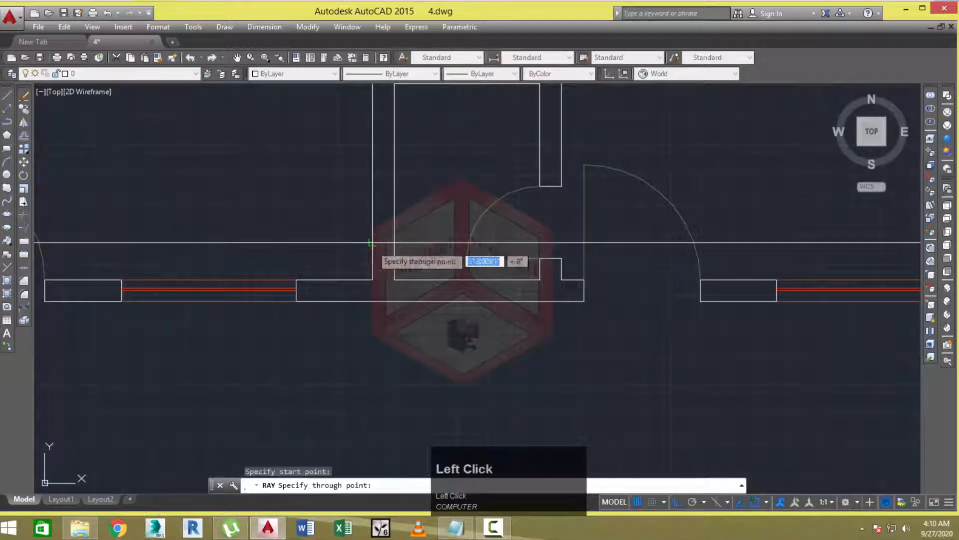
right_click(370, 335)
key(space)
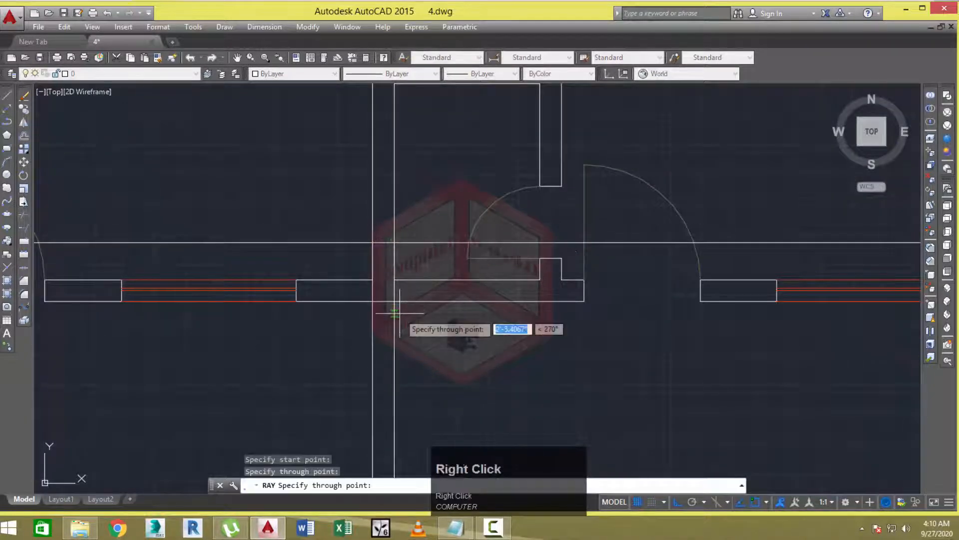
right_click(399, 313)
Draw vertical rays downward from both faces of the right wall of the small rooms.
scroll(400, 311, down, 5)
scroll(463, 259, up, 5)
key(space)
click(470, 243)
click(470, 260)
right_click(470, 261)
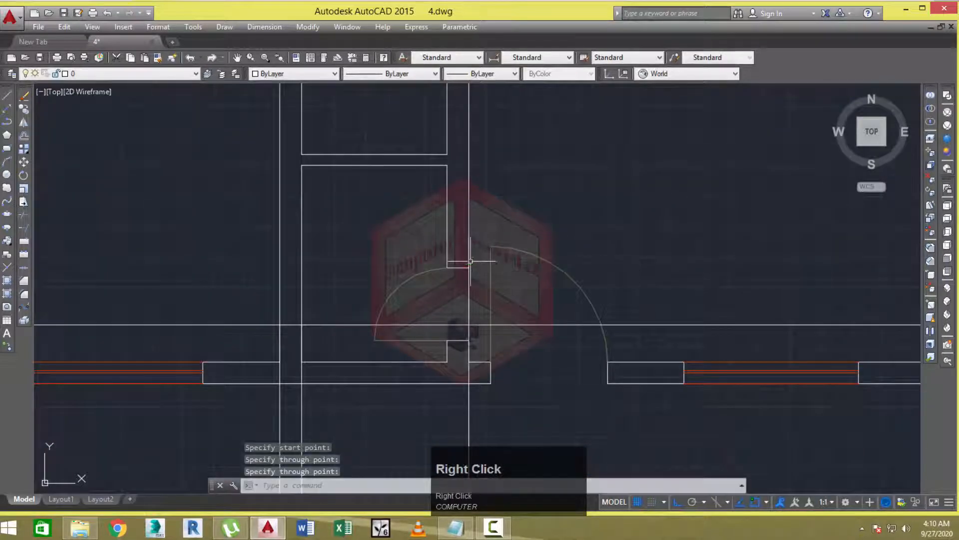
key(space)
scroll(450, 263, up, 2)
click(449, 318)
right_click(449, 310)
Draw vertical rays downward from both faces of the right exterior wall.
scroll(446, 256, down, 6)
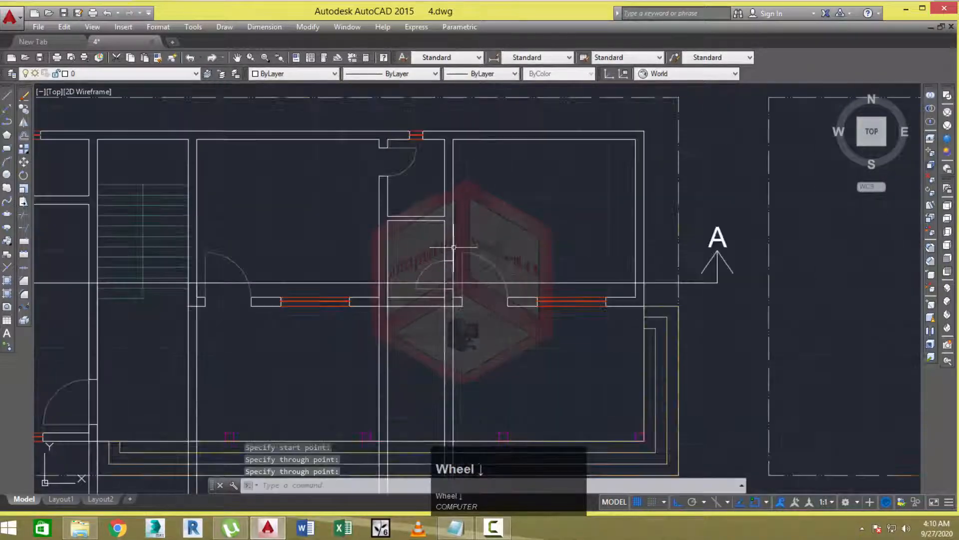
middle_drag(497, 281, 428, 277)
key(space)
scroll(525, 268, up, 2)
click(599, 246)
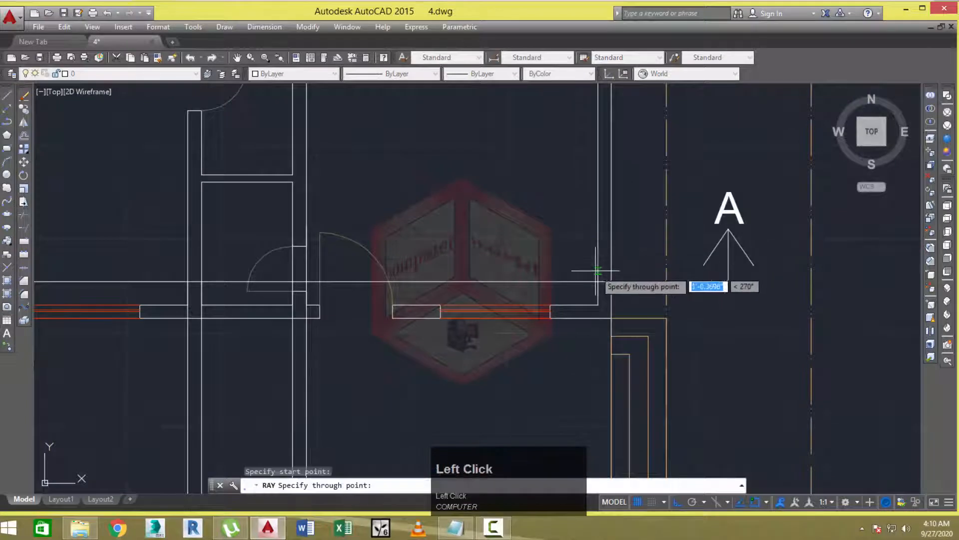
click(600, 270)
right_click(601, 268)
key(space)
click(611, 245)
click(611, 270)
right_click(609, 269)
Draw a horizontal base line below the plan, from the leftmost to the rightmost projected wall ray.
scroll(564, 257, down, 10)
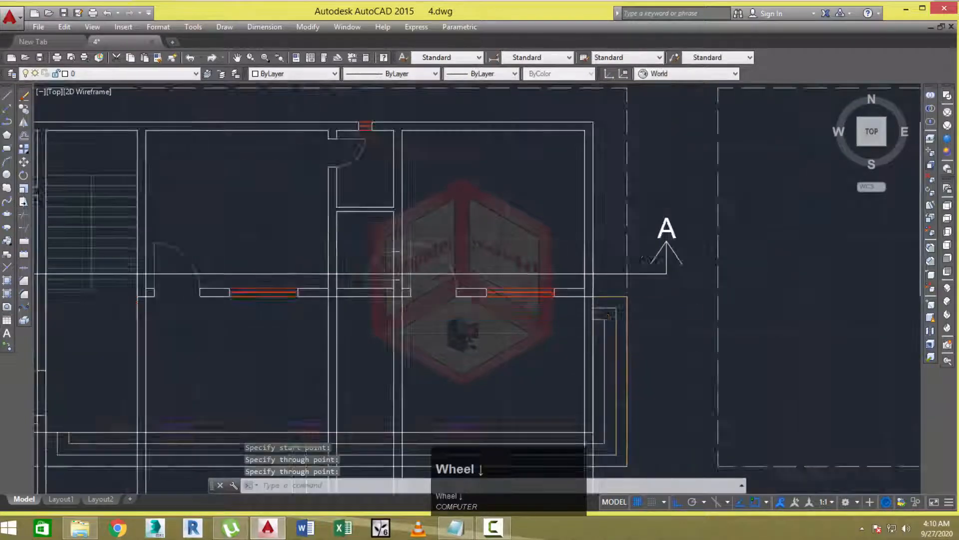
middle_drag(487, 271, 477, 214)
middle_drag(456, 326, 454, 290)
text(l)
key(space)
scroll(427, 344, up, 6)
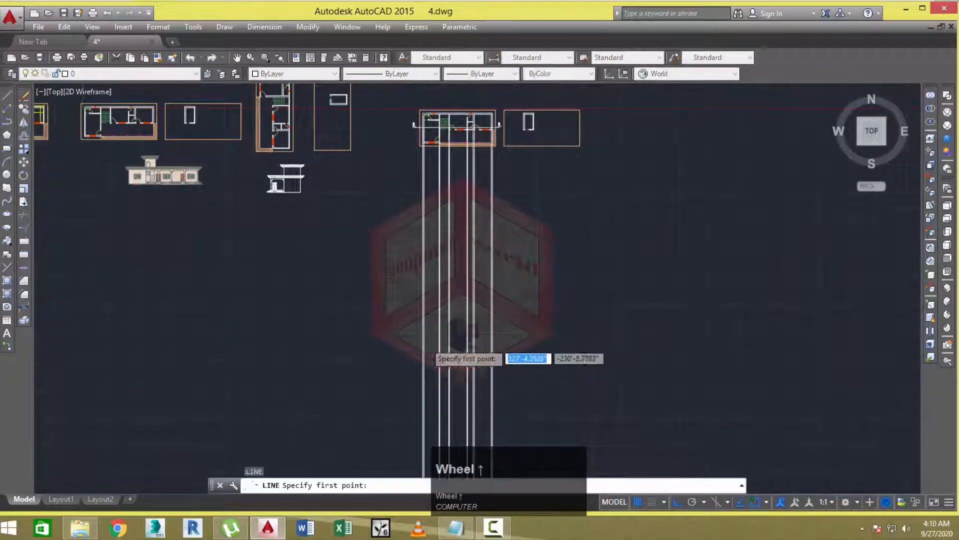
middle_drag(432, 257, 349, 395)
scroll(350, 369, down, 2)
middle_drag(385, 300, 385, 295)
scroll(358, 343, down, 4)
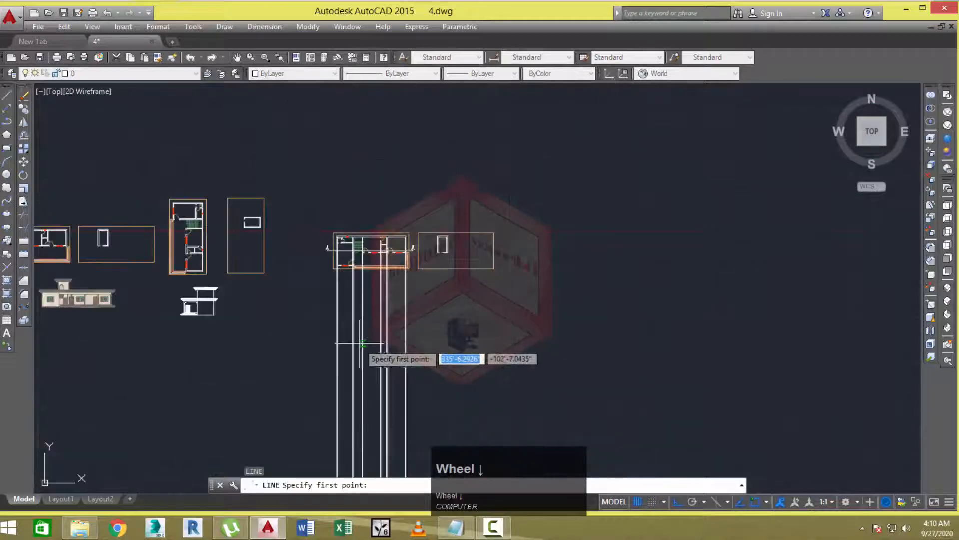
middle_drag(358, 342, 343, 302)
scroll(317, 322, up, 5)
click(307, 325)
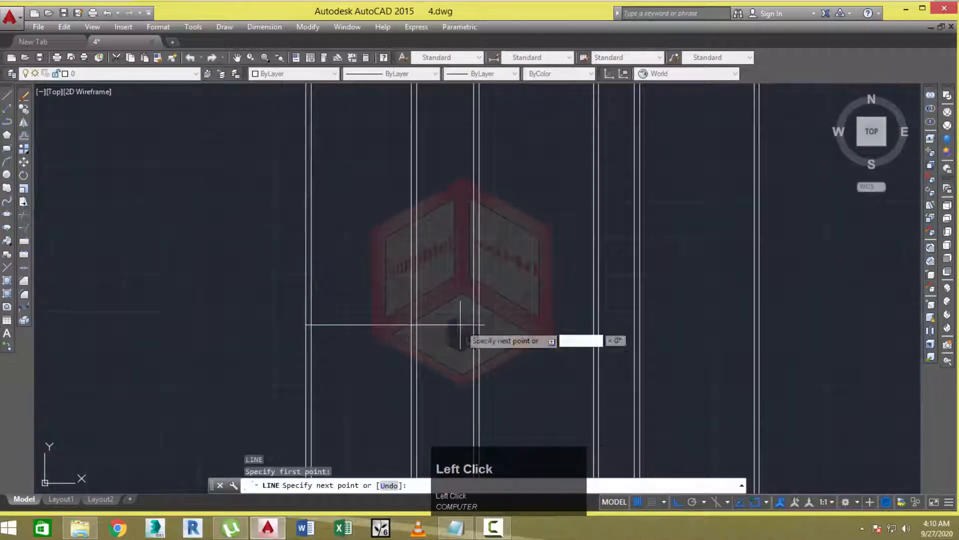
click(760, 324)
key(Escape)
key(Escape)
Trim all the projected wall rays where they extend below the horizontal base line.
text(t)
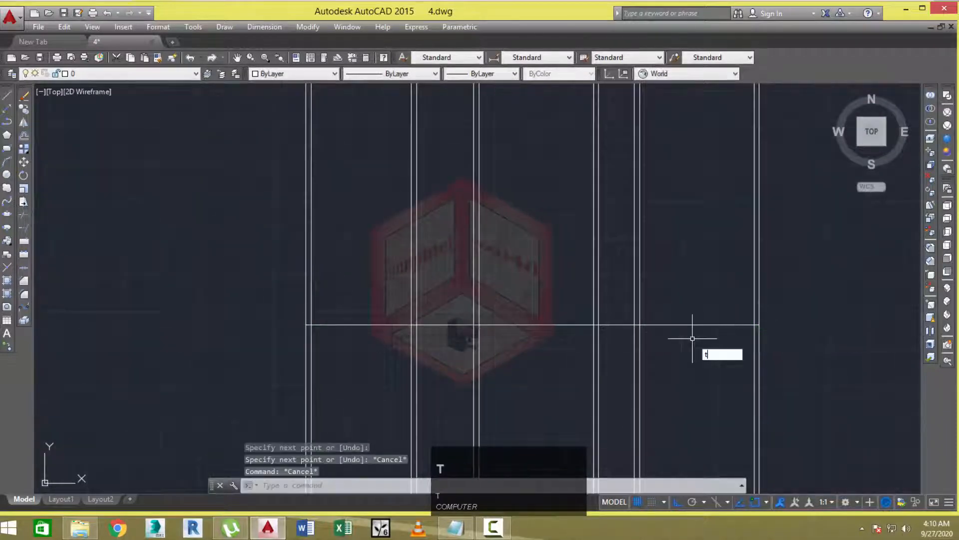
text(r)
key(space)
key(space)
click(767, 348)
click(281, 357)
key(Escape)
key(Escape)
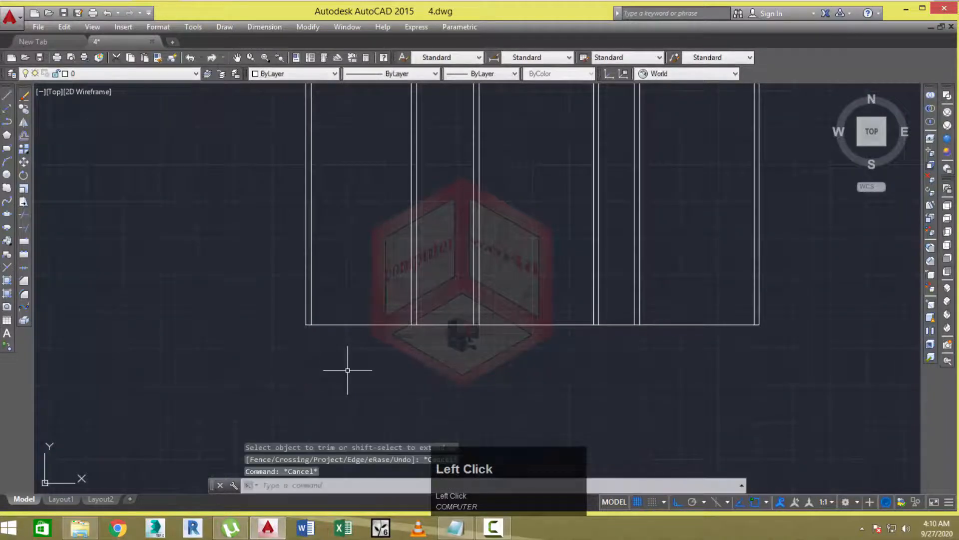
Offset the horizontal base line upward by 2 feet.
text(o)
key(space)
text(2)
key(space)
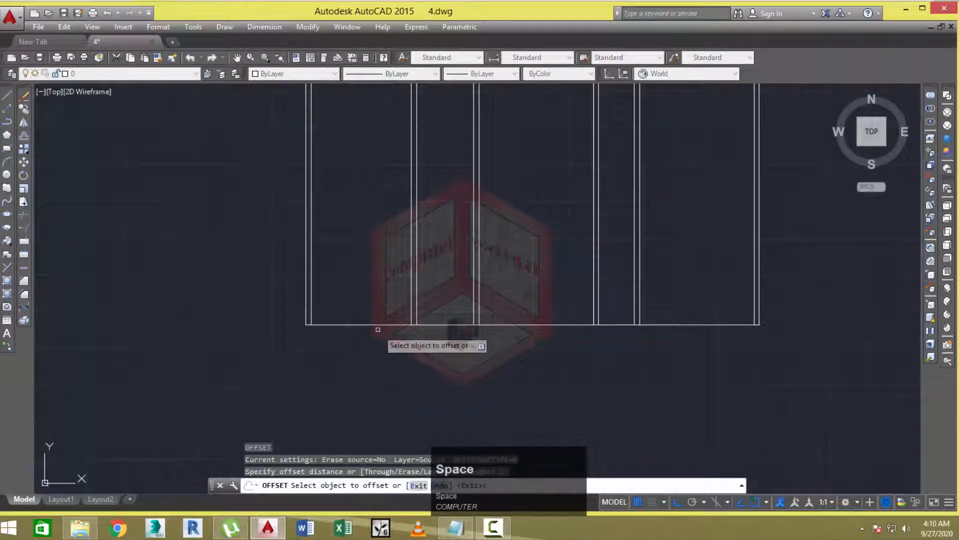
click(379, 325)
click(379, 294)
scroll(380, 325, up, 3)
key(Escape)
key(Escape)
middle_drag(410, 332, 335, 331)
key(Escape)
middle_drag(194, 344, 220, 360)
key(Escape)
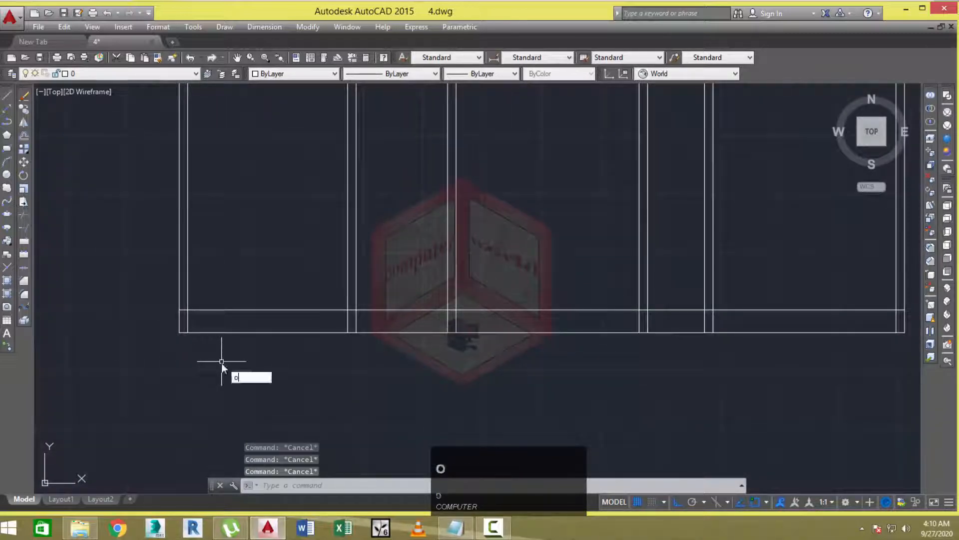
Offset the upper of the two horizontal lines upward by another 2 feet.
text(o)
key(space)
key(space)
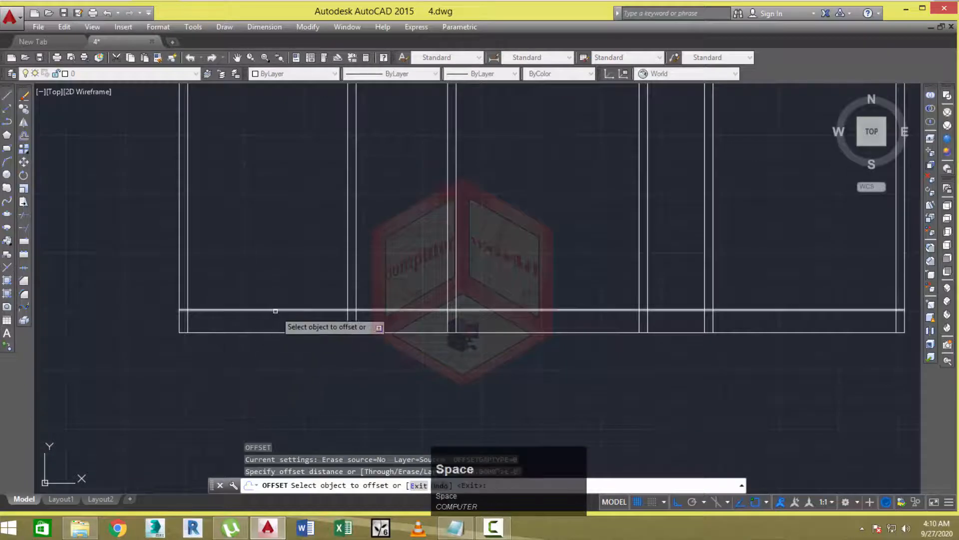
click(274, 311)
click(275, 291)
scroll(288, 318, down, 1)
middle_drag(300, 354, 293, 357)
key(Escape)
key(Escape)
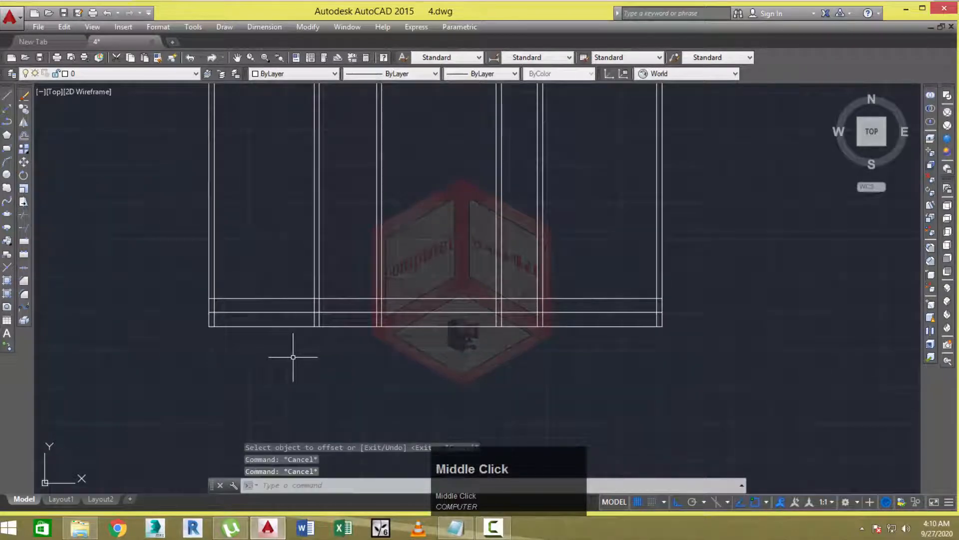
Trim the lowest horizontal line in all five bays between the walls, keeping it only beneath each wall footing.
text(tr)
key(space)
key(space)
scroll(252, 329, up, 2)
click(259, 315)
click(309, 342)
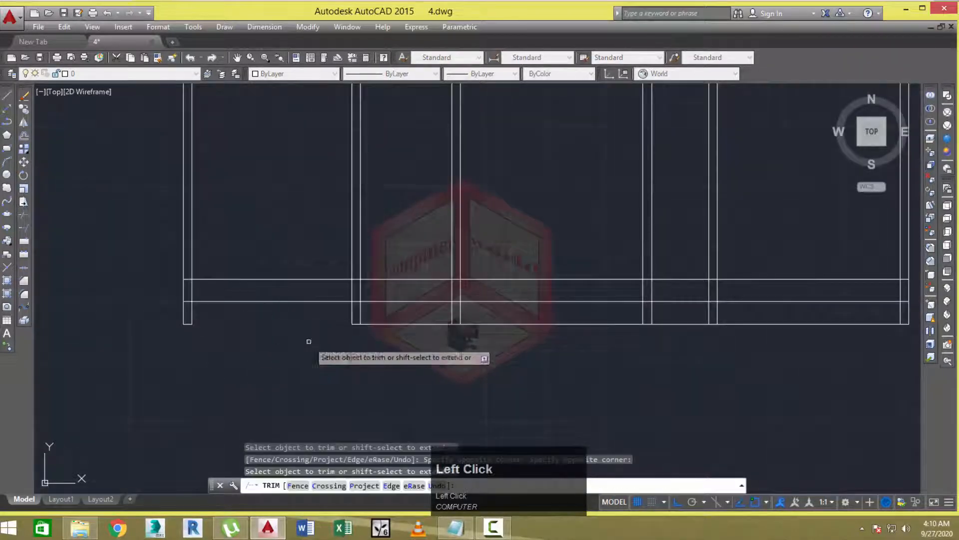
click(418, 315)
click(425, 346)
middle_drag(491, 349, 436, 364)
click(495, 324)
click(492, 354)
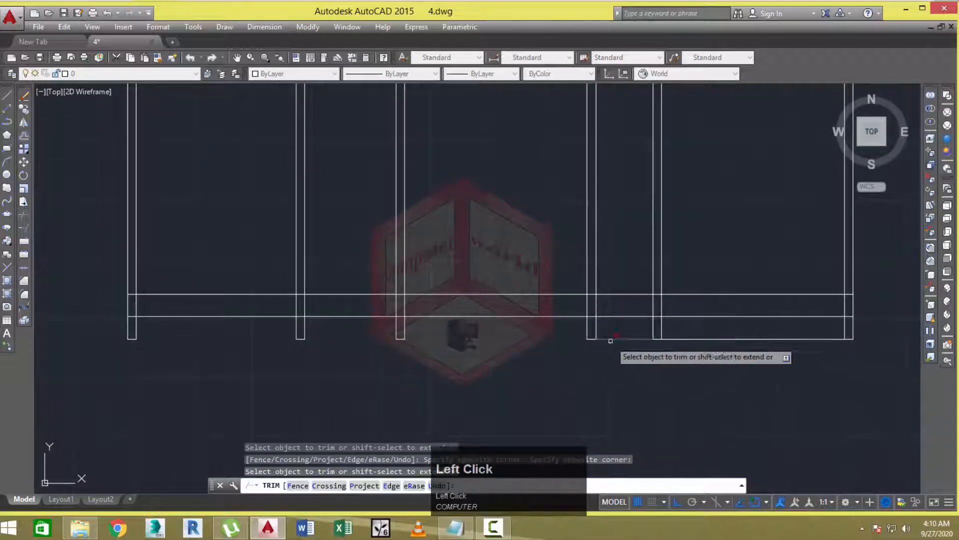
click(623, 336)
click(623, 358)
click(747, 328)
click(729, 357)
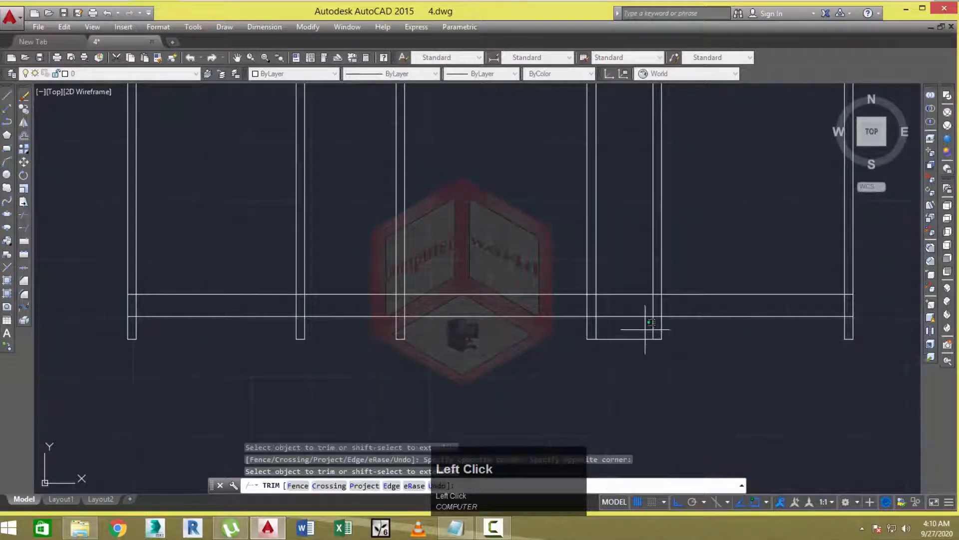
Trim the middle line inside the rightmost footing and all the wall lines between the middle and upper horizontal lines.
scroll(840, 318, up, 5)
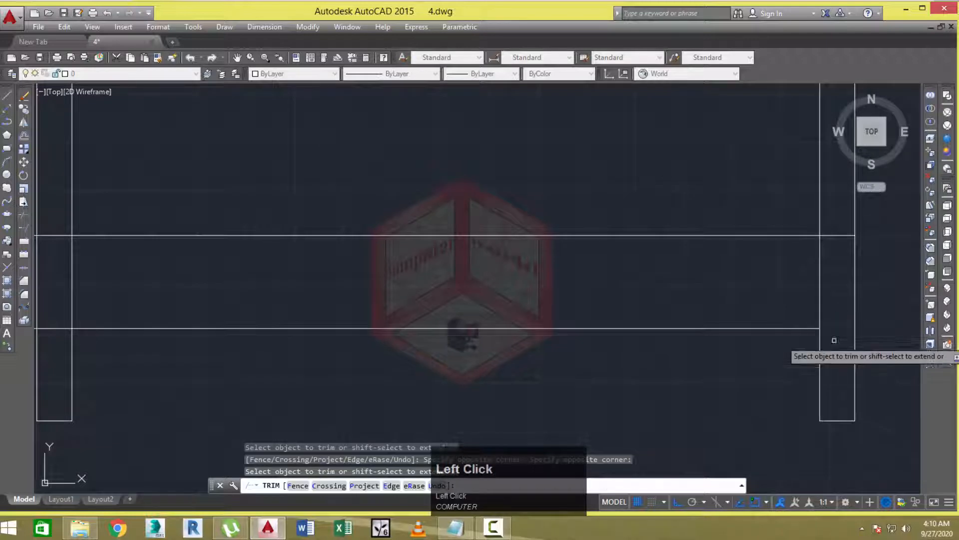
click(834, 305)
click(784, 308)
scroll(779, 302, down, 4)
click(773, 298)
middle_drag(438, 288, 696, 308)
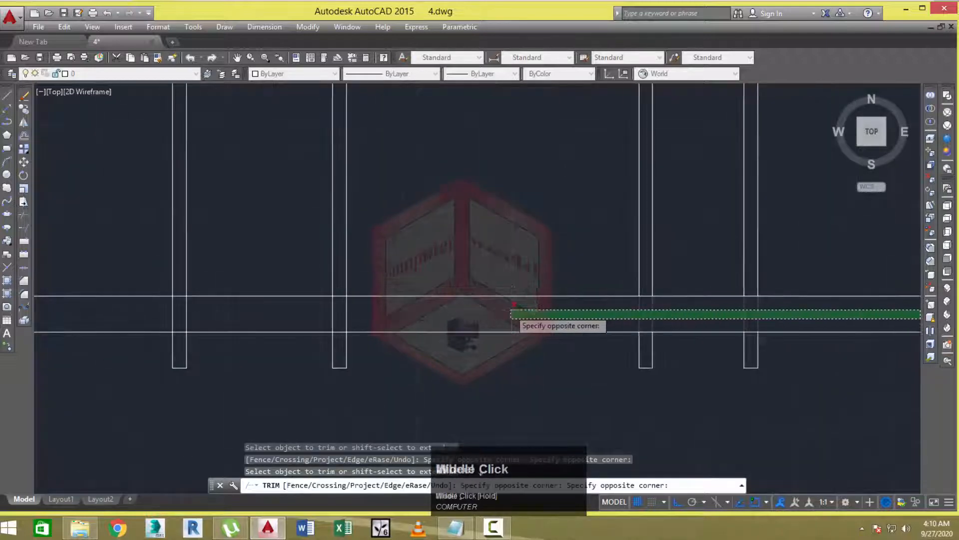
scroll(511, 310, down, 3)
click(247, 314)
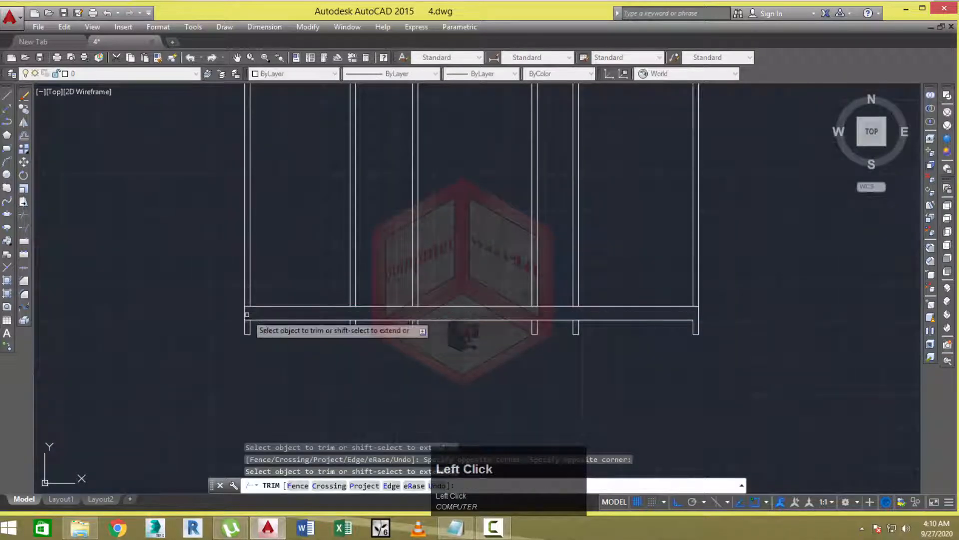
Trim the middle horizontal line where it crosses each of the remaining wall footings.
scroll(247, 315, up, 2)
click(241, 328)
click(515, 335)
scroll(517, 308, up, 3)
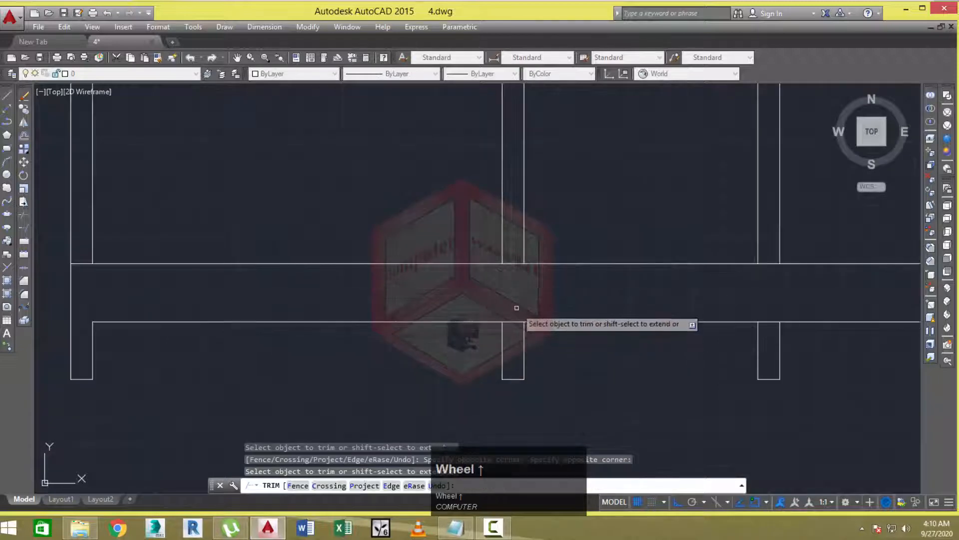
click(595, 315)
middle_drag(735, 325, 481, 320)
scroll(503, 315, up, 2)
click(486, 324)
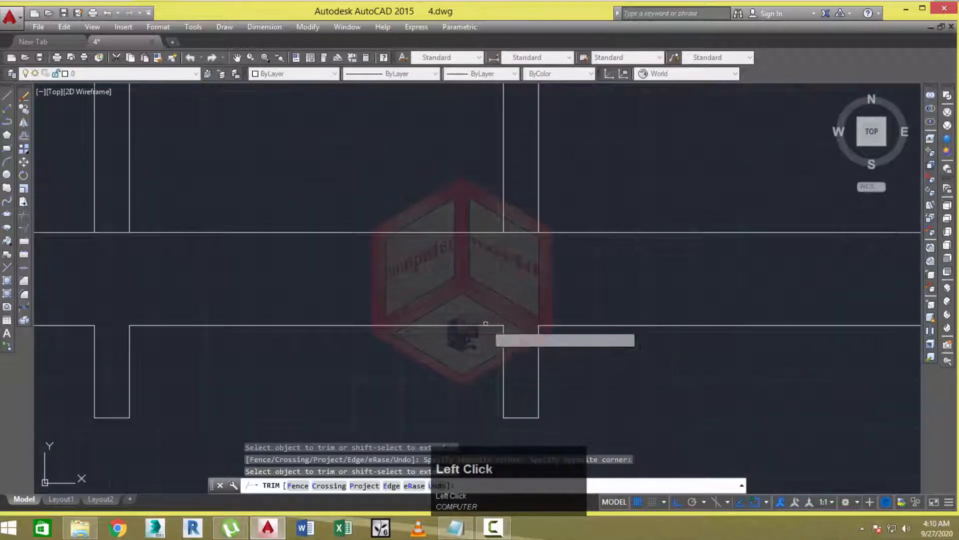
scroll(622, 303, down, 2)
scroll(609, 311, up, 2)
click(562, 306)
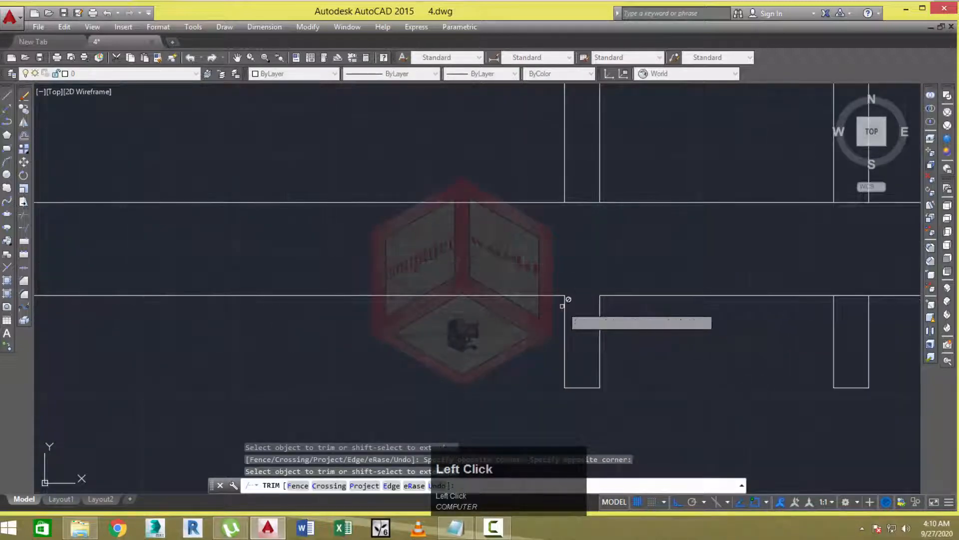
scroll(555, 306, down, 2)
scroll(667, 308, up, 2)
click(672, 283)
click(668, 300)
scroll(512, 306, down, 5)
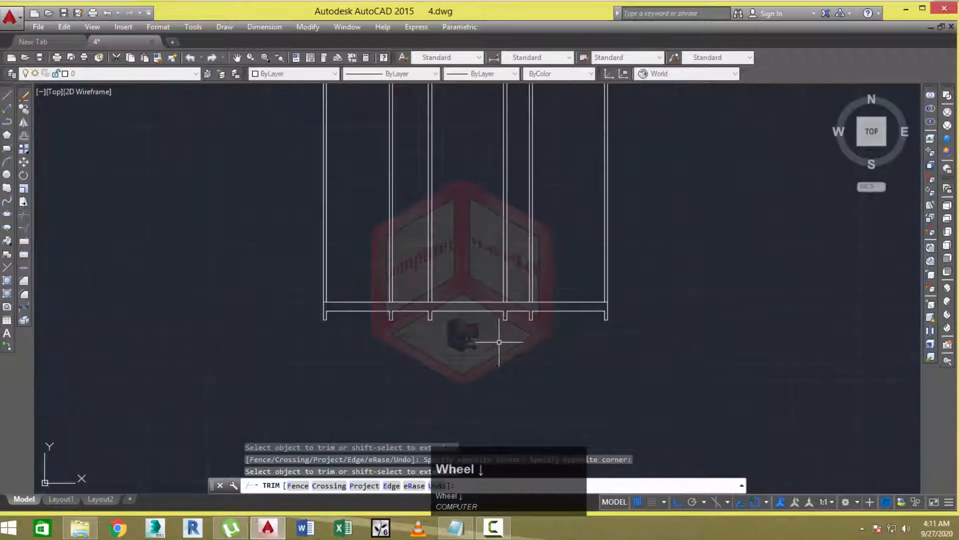
middle_drag(499, 342, 494, 354)
key(Escape)
key(Escape)
Offset the upper base line upward by 11 feet to set the storey height.
text(o)
key(space)
text(11)
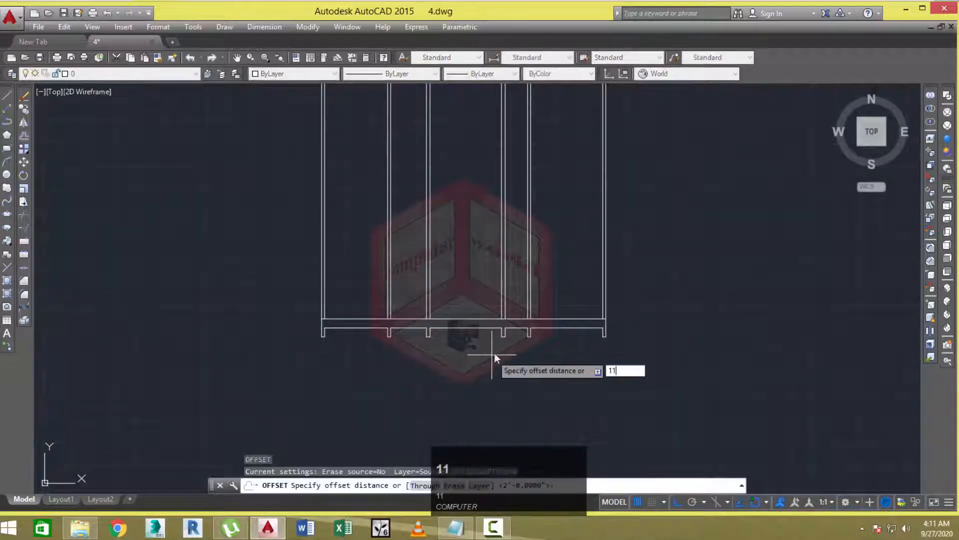
key(Return)
scroll(477, 321, up, 2)
click(477, 319)
click(477, 264)
key(Return)
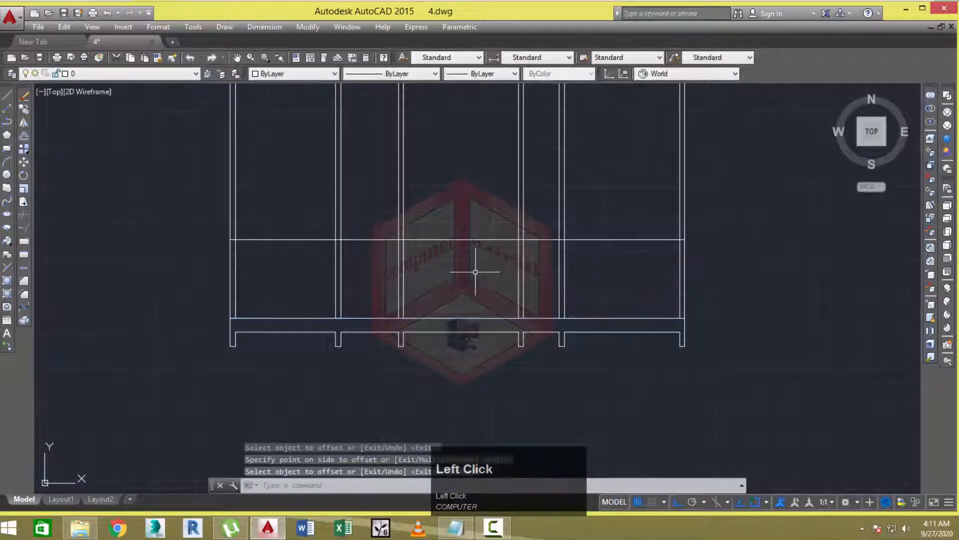
Offset the new ceiling-level line a short distance upward to form the roof slab thickness.
key(space)
key(space)
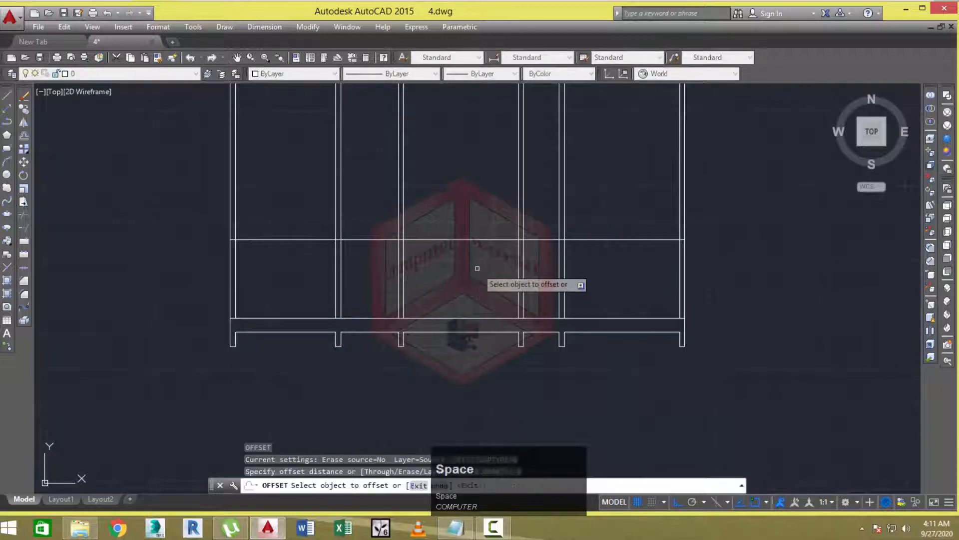
click(472, 238)
middle_drag(456, 240, 454, 258)
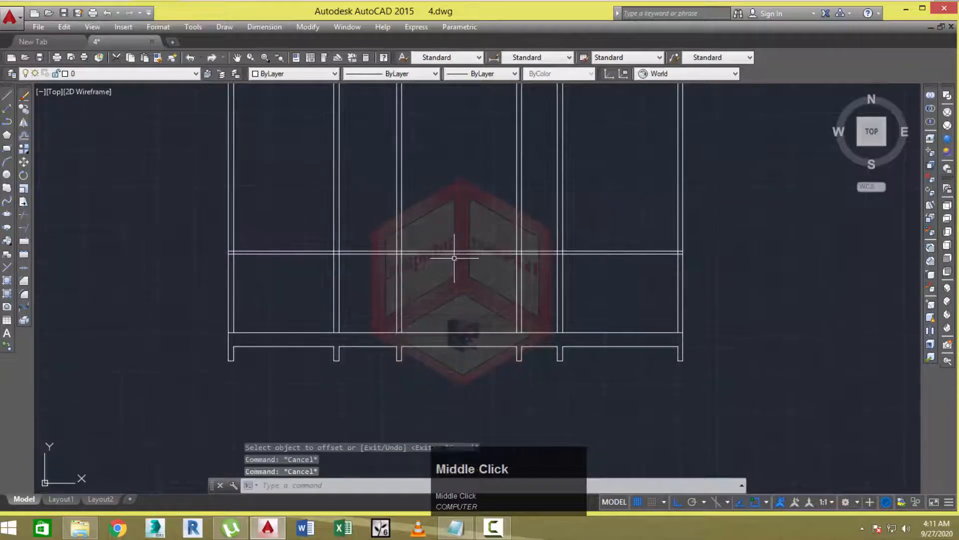
Trim all the projected wall rays above the top line of the roof slab.
key(space)
key(space)
click(703, 223)
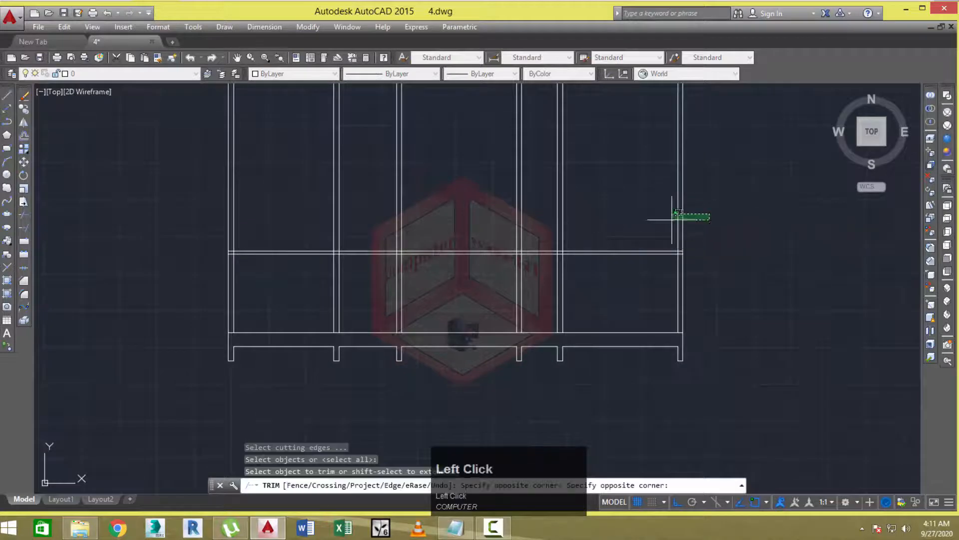
click(212, 223)
key(Escape)
scroll(340, 251, up, 2)
middle_click(337, 286)
key(Escape)
key(Escape)
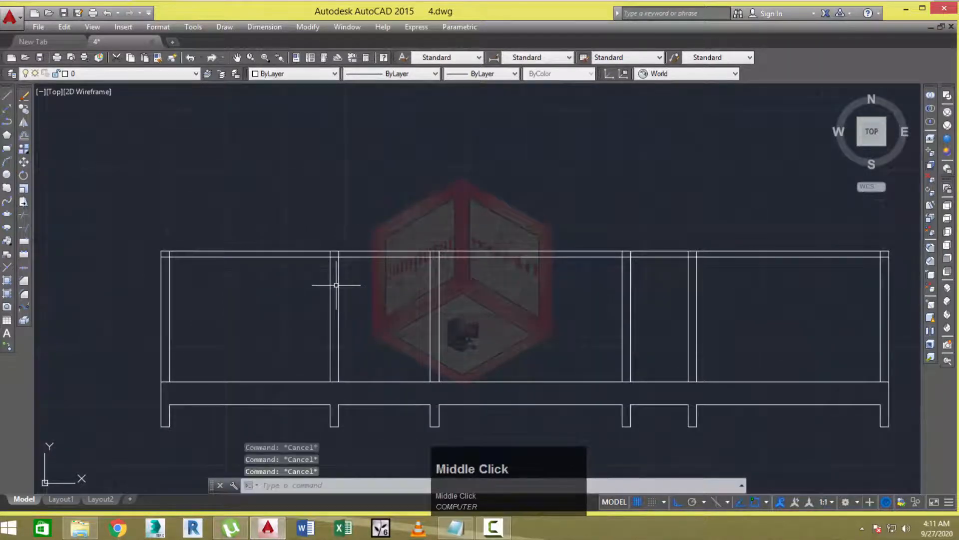
Offset the roof slab's underside line downward to mark the beam depth.
text(o)
key(space)
key(space)
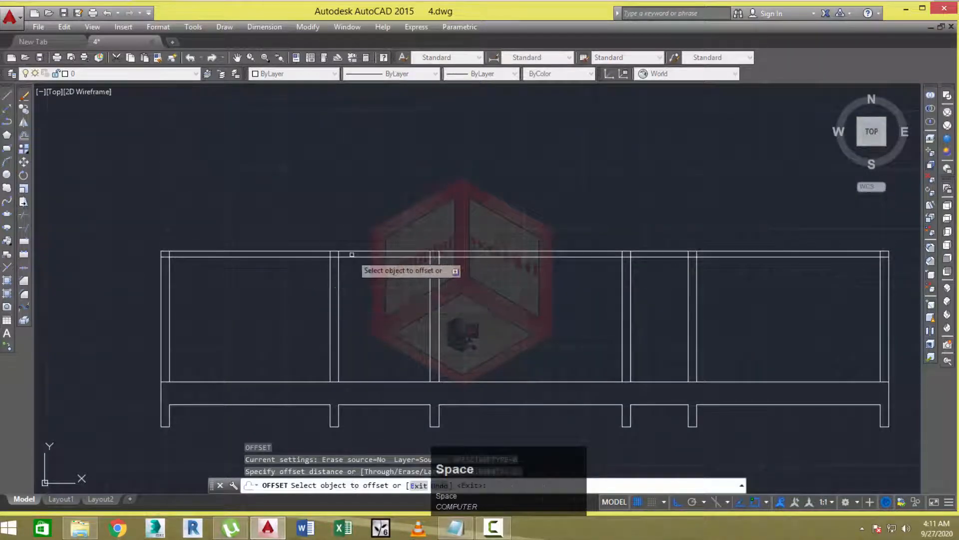
click(348, 257)
click(350, 294)
middle_click(303, 312)
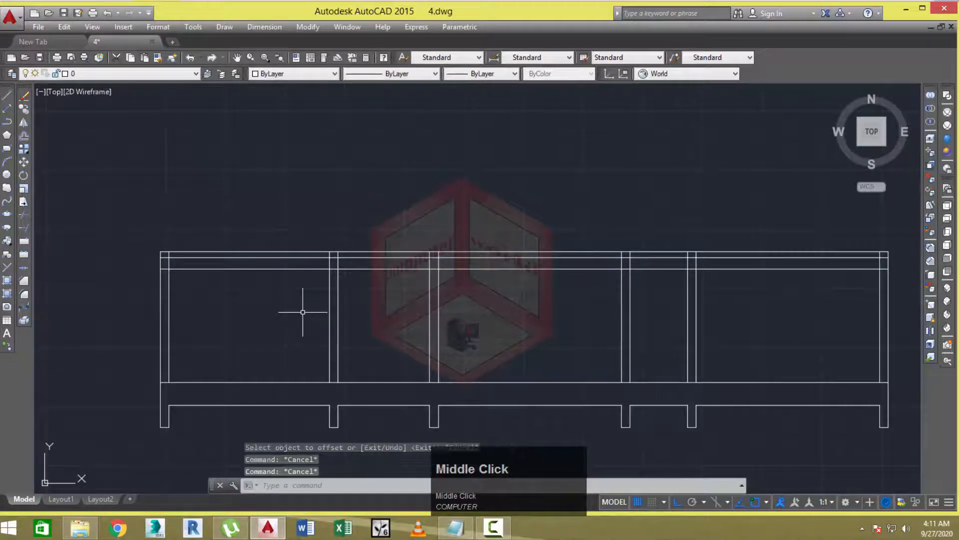
Trim the beam depth line in the bays between the walls, keeping it only within the wall widths.
key(space)
key(space)
scroll(227, 277, up, 2)
click(245, 258)
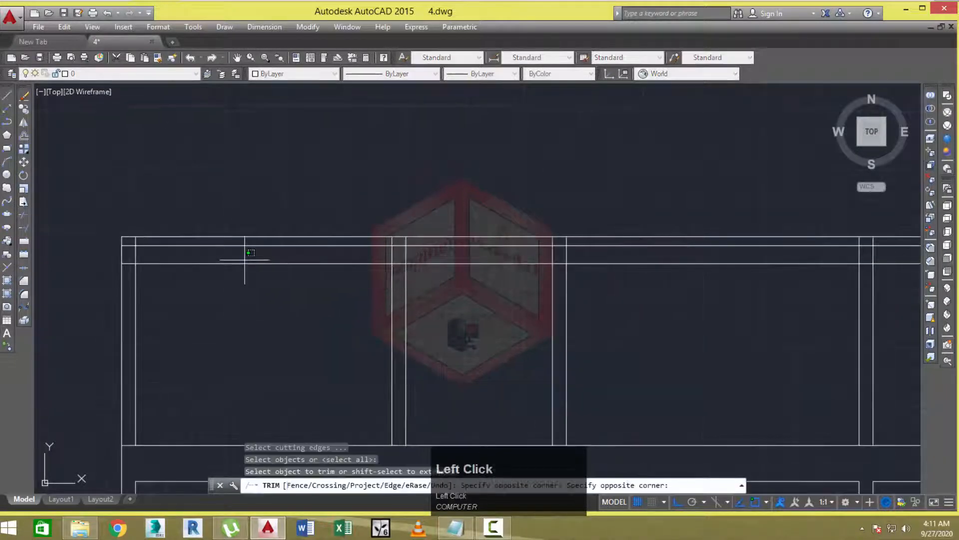
click(223, 274)
click(490, 257)
click(485, 280)
middle_drag(533, 283, 349, 276)
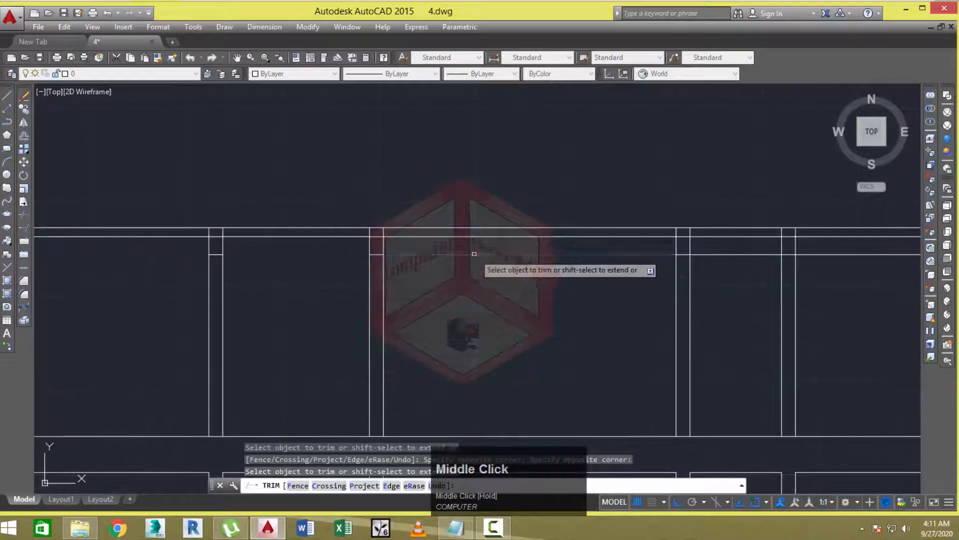
click(476, 250)
click(460, 274)
scroll(460, 275, down, 2)
middle_drag(567, 285, 563, 282)
scroll(555, 273, up, 2)
click(544, 260)
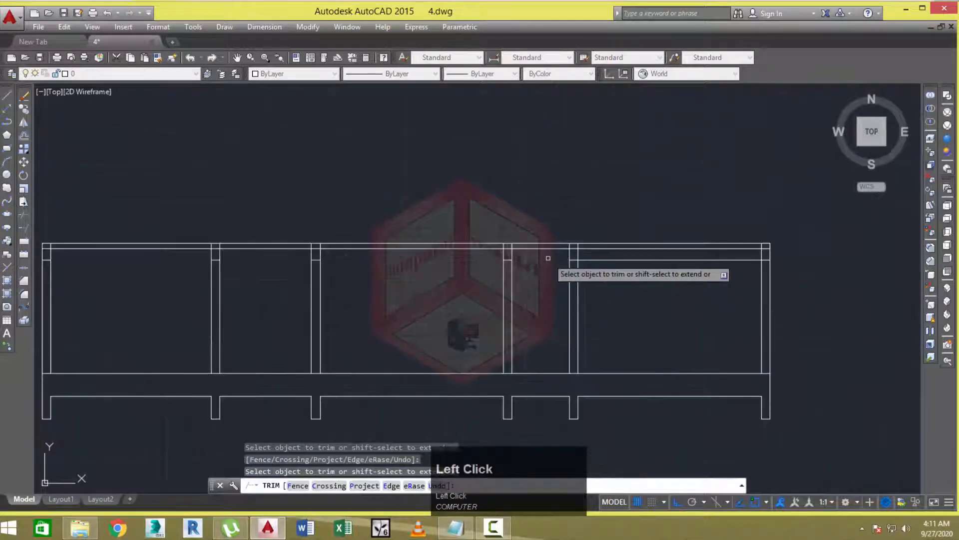
Clean the slab junctions at the two rightmost walls by trimming the overlapping wall and slab underside lines.
scroll(768, 256, up, 5)
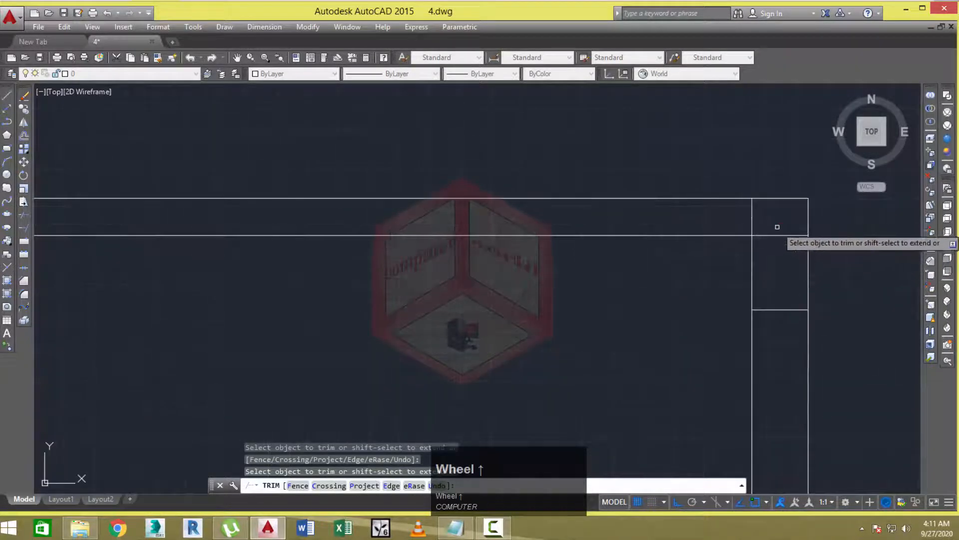
click(765, 215)
click(724, 216)
scroll(717, 220, down, 2)
middle_drag(519, 257, 636, 268)
scroll(555, 235, up, 4)
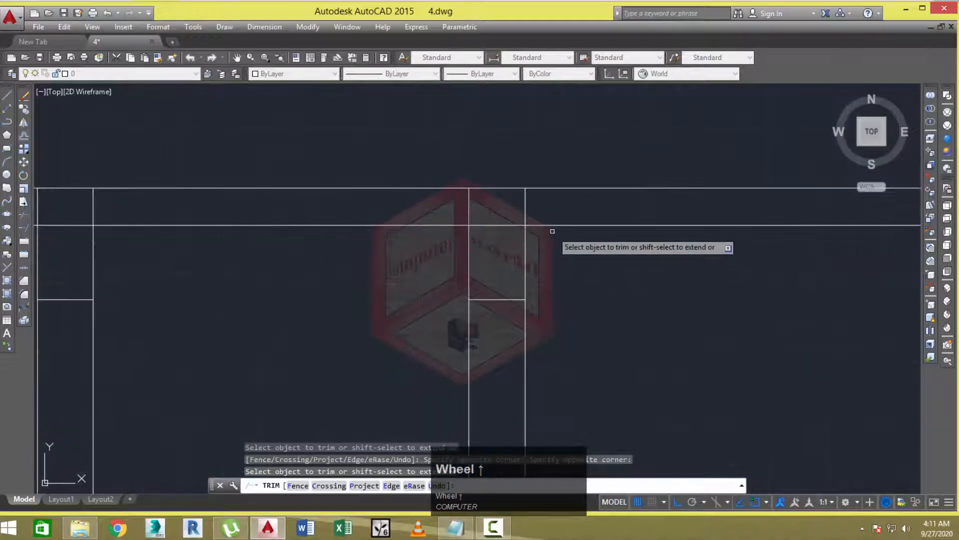
click(541, 208)
click(406, 208)
click(453, 204)
scroll(464, 254, down, 4)
Clean the slab junctions at the two middle walls by trimming the overlapping wall and slab underside lines.
middle_drag(387, 295, 613, 291)
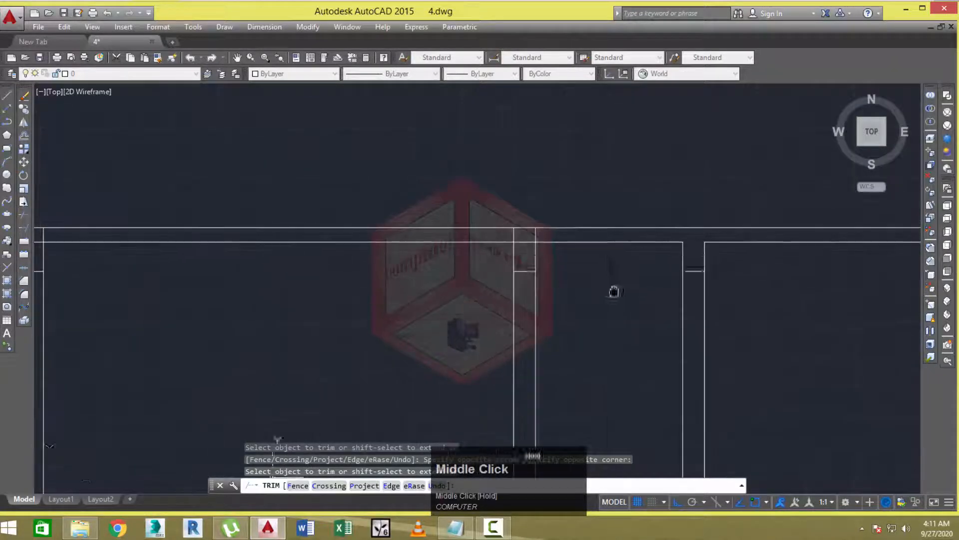
scroll(535, 228, up, 4)
click(518, 269)
scroll(509, 285, down, 8)
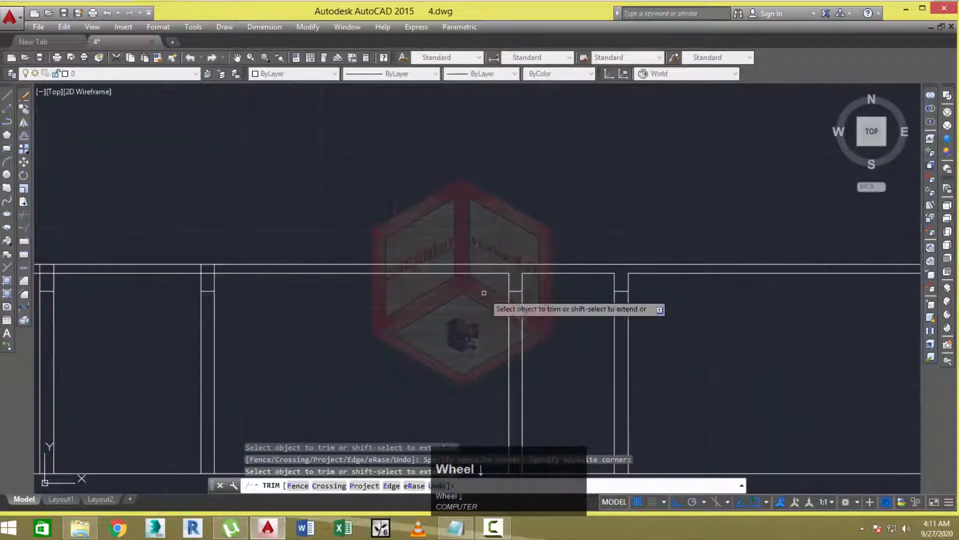
middle_drag(370, 292, 479, 279)
scroll(470, 270, up, 7)
click(463, 261)
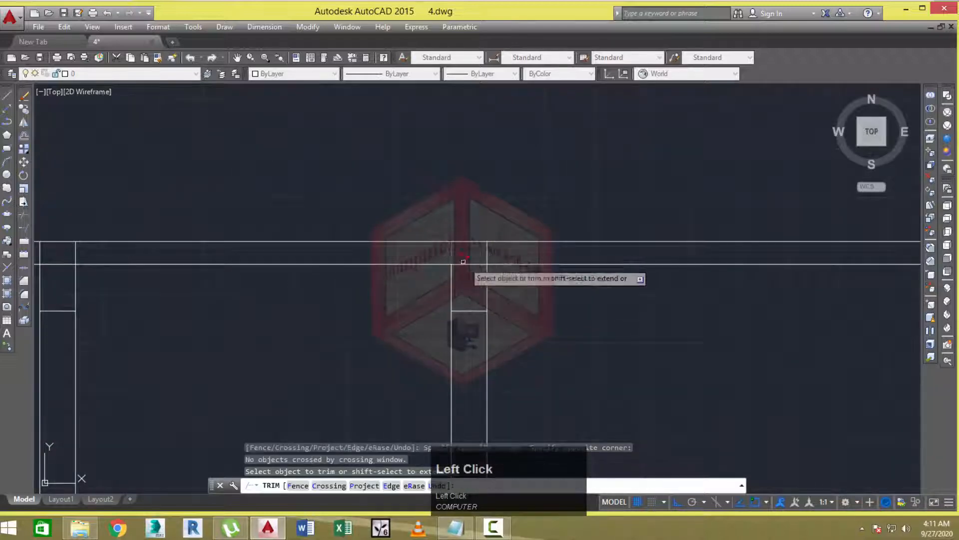
click(511, 252)
click(447, 253)
scroll(462, 261, up, 2)
click(470, 259)
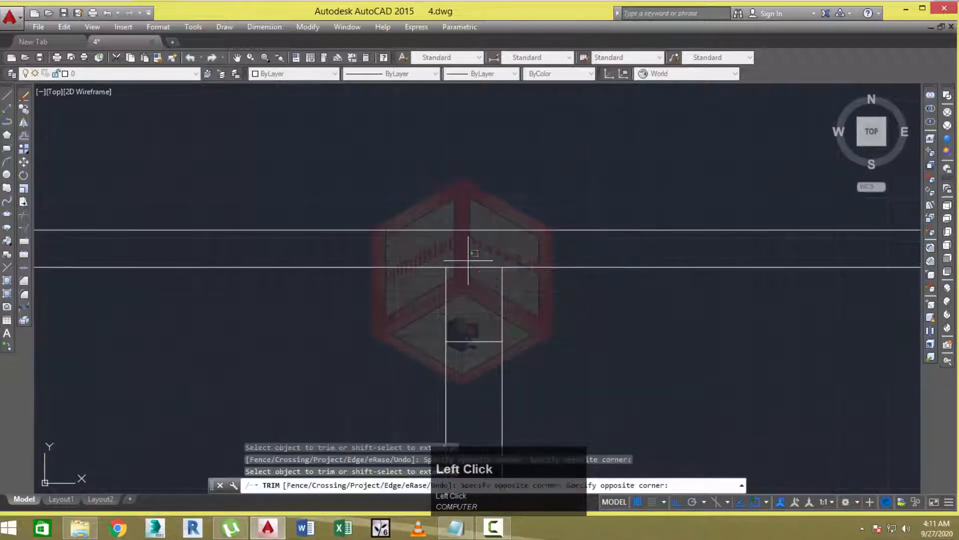
click(461, 282)
scroll(467, 278, down, 4)
Clean the slab junctions at the two leftmost walls by trimming the overlapping wall and slab underside lines.
scroll(466, 278, down, 2)
middle_drag(377, 285, 493, 287)
scroll(423, 276, up, 6)
click(478, 263)
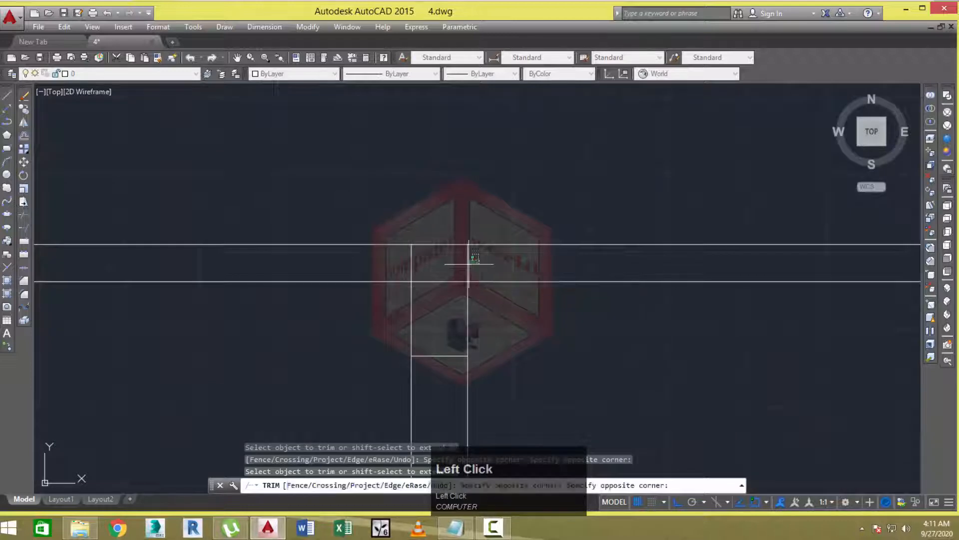
click(452, 268)
click(434, 265)
click(404, 269)
click(436, 272)
click(424, 292)
scroll(411, 291, down, 6)
middle_drag(295, 315, 410, 302)
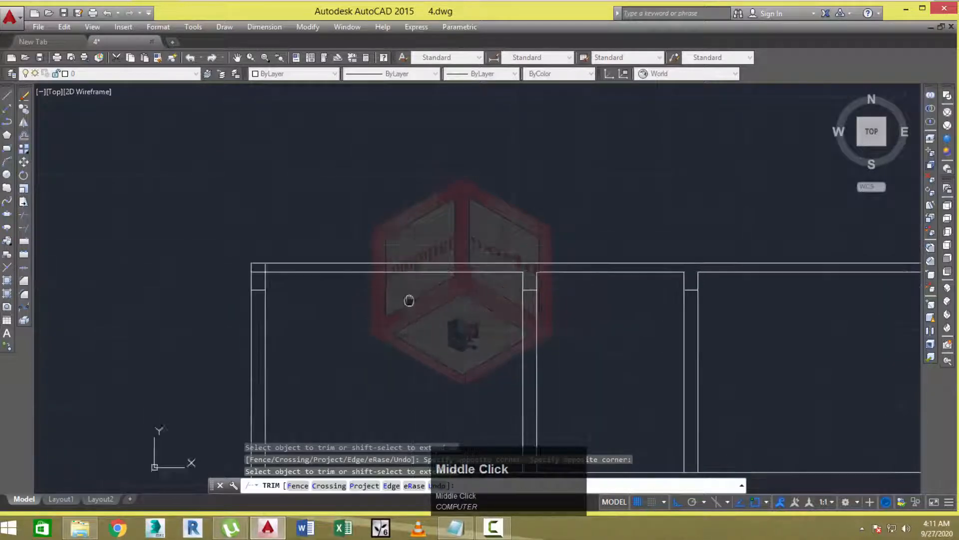
scroll(255, 265, up, 4)
scroll(291, 264, up, 4)
click(298, 261)
click(280, 269)
click(261, 272)
click(248, 316)
scroll(215, 285, down, 10)
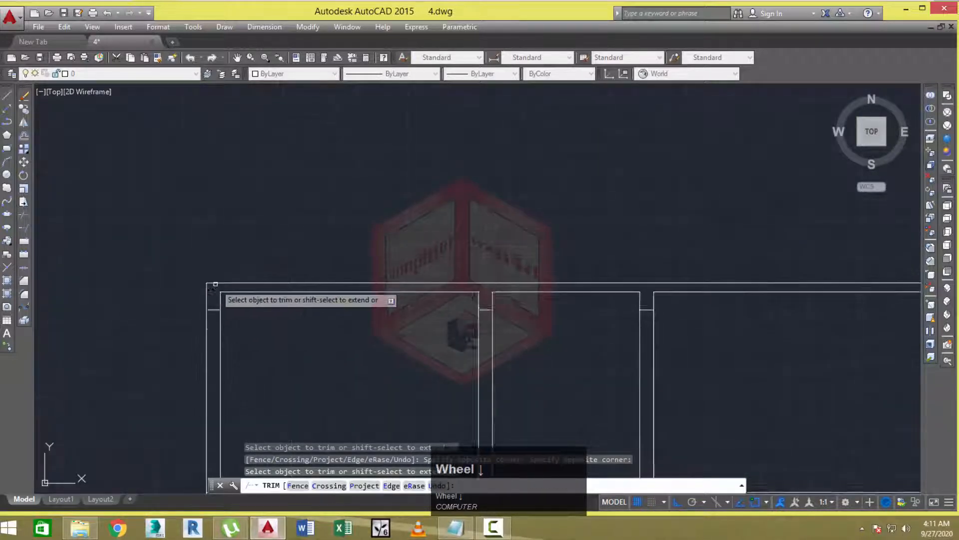
middle_drag(296, 305, 354, 303)
scroll(294, 300, up, 2)
key(Escape)
key(Escape)
Project two vertical rays downward from both edges of the opening beside the leftmost room's outer wall in the plan.
scroll(313, 291, down, 1)
scroll(264, 310, up, 1)
scroll(281, 299, up, 1)
scroll(377, 290, down, 5)
mouse_move(317, 165)
middle_down()
mouse_move(317, 204)
mouse_move(297, 200)
middle_up()
scroll(316, 135, up, 4)
scroll(316, 135, up, 3)
key(Escape)
key(Escape)
scroll(315, 182, up, 2)
text(ray)
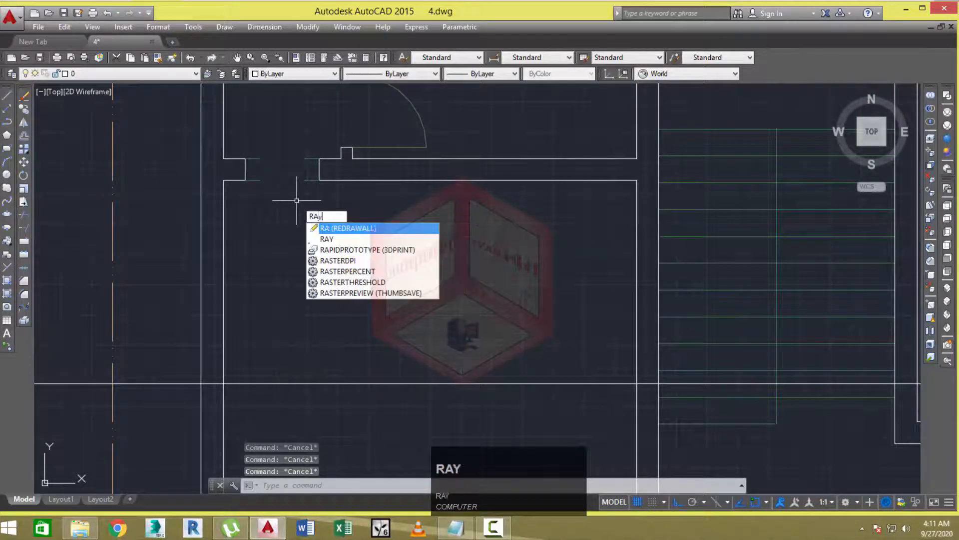
key(Return)
scroll(241, 179, up, 2)
click(247, 179)
click(274, 214)
right_click(274, 214)
key(space)
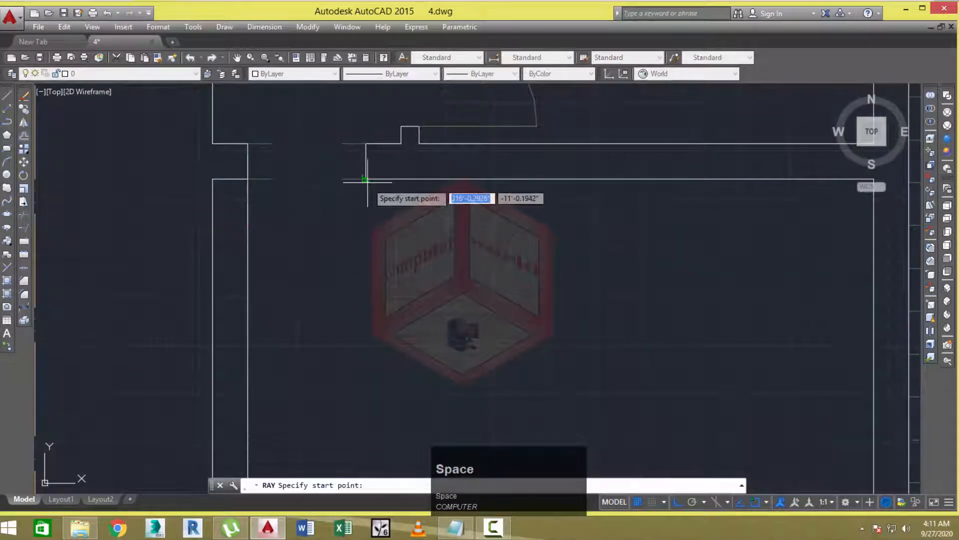
click(369, 229)
right_click(368, 229)
Draw a line along the section's floor line between the two projected opening rays.
scroll(325, 199, down, 10)
mouse_move(327, 308)
middle_down()
mouse_move(328, 267)
mouse_move(337, 284)
middle_up()
scroll(322, 351, up, 10)
key(Escape)
text(l)
key(space)
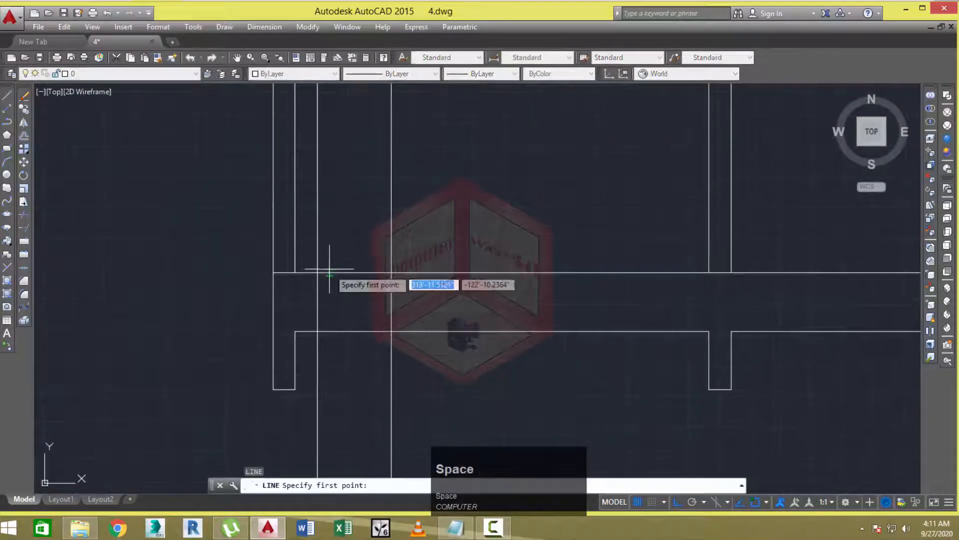
click(317, 273)
click(391, 274)
key(Escape)
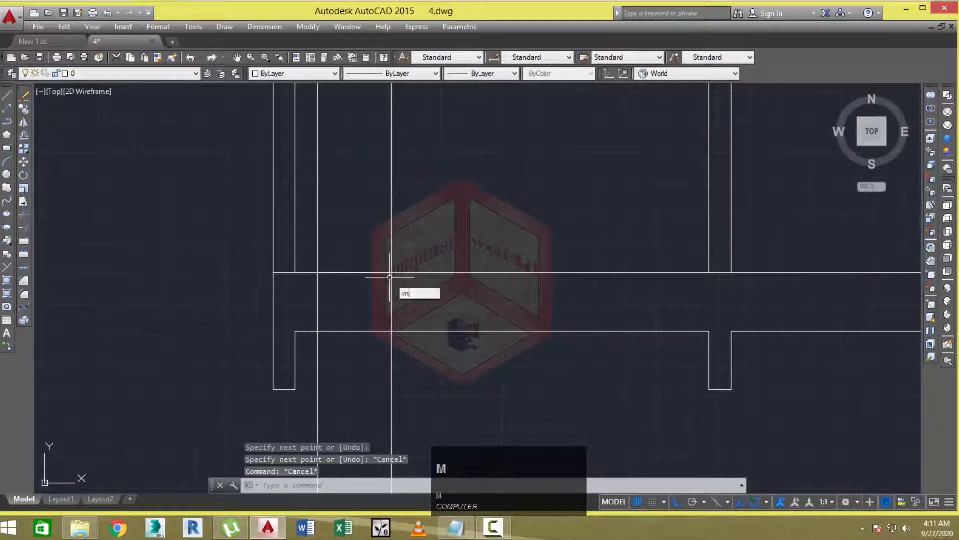
Move the short line between the two projected opening rays 7' upward from the floor line.
text(m)
key(space)
click(389, 276)
key(space)
click(444, 240)
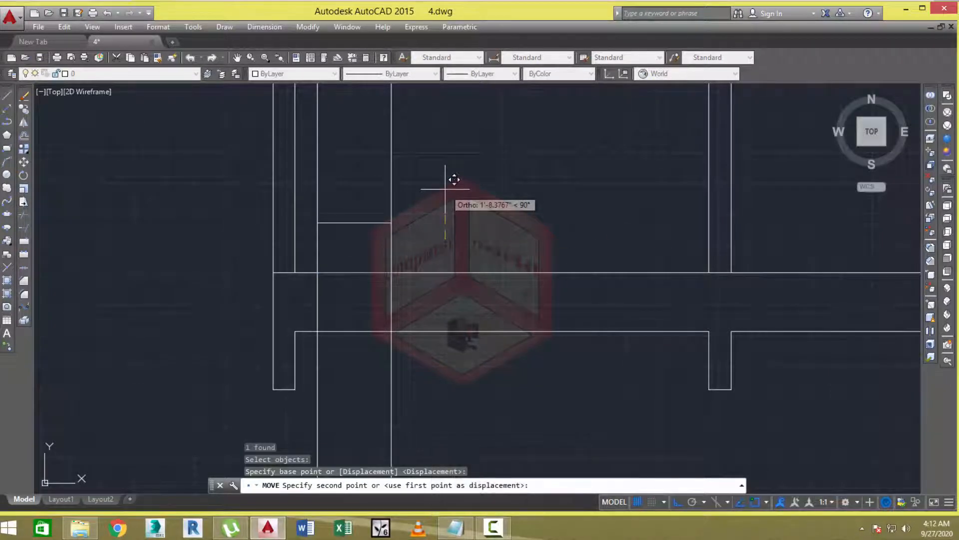
text(7)
key(space)
middle_drag(434, 193, 426, 323)
scroll(424, 321, down, 2)
key(Escape)
key(Escape)
Trim the two opening rays above the raised head line and between the floor line and floor underside.
key(space)
key(space)
scroll(403, 236, up, 2)
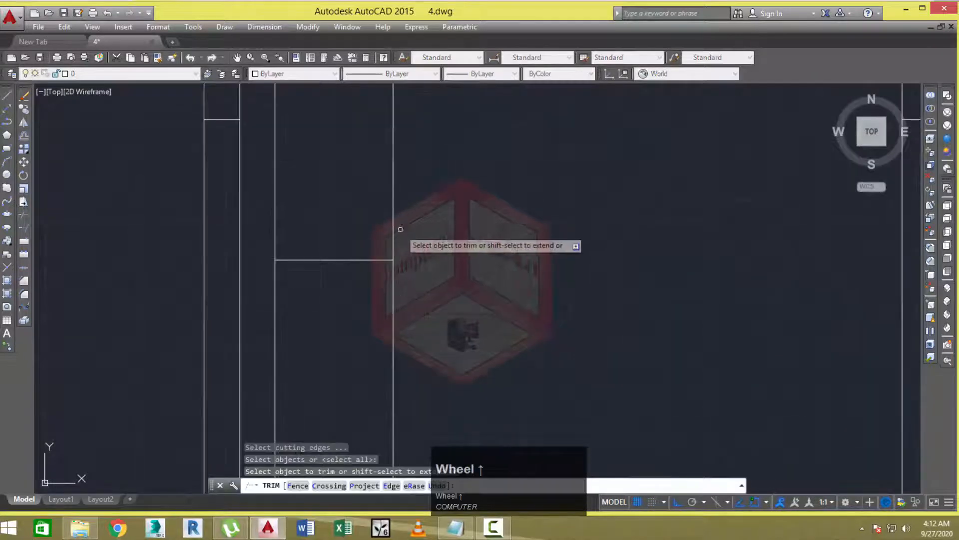
click(408, 206)
click(270, 239)
scroll(323, 191, down, 3)
scroll(319, 294, up, 3)
click(409, 302)
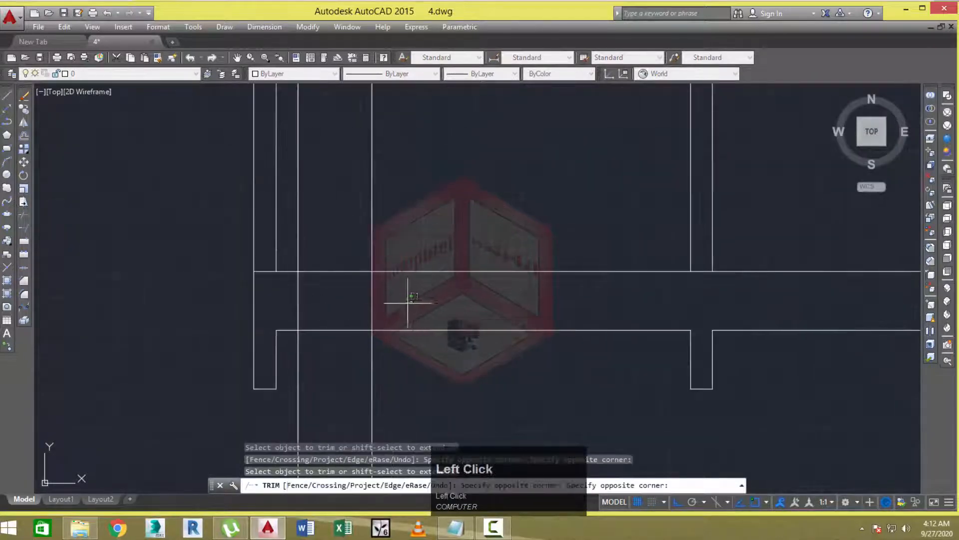
click(270, 307)
key(Escape)
Erase the two leftover ray pieces below the floor underside in the leftmost room.
scroll(354, 311, down, 3)
click(394, 358)
click(304, 389)
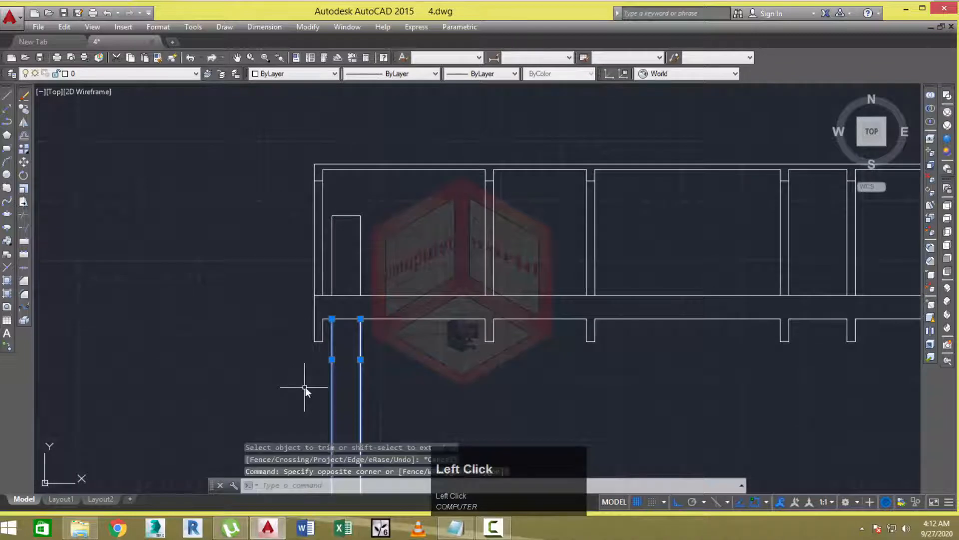
text(e)
key(space)
Fillet both upper corners of the leftmost room's opening into an arch, picking half its width, 1'-3", as the radius.
text(f)
key(space)
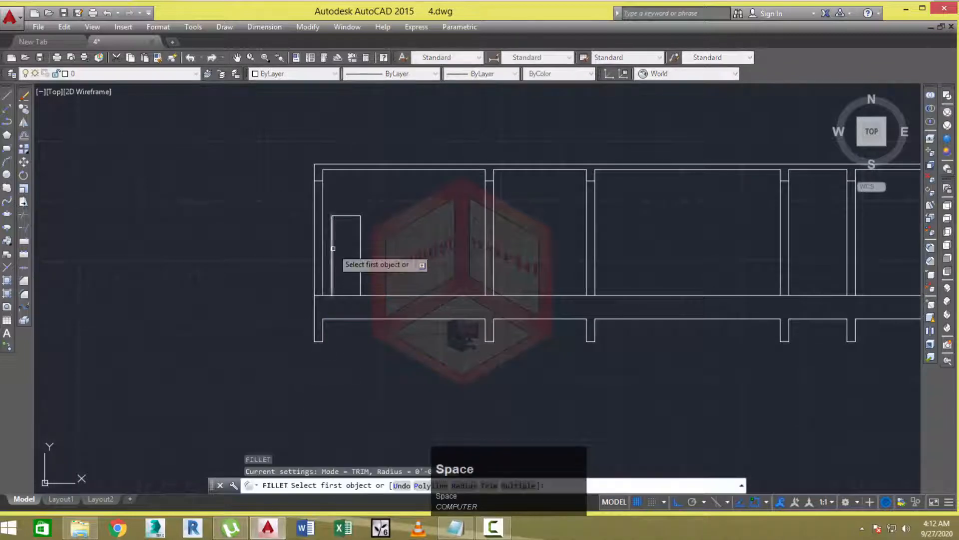
scroll(335, 220, up, 4)
key(Escape)
key(Escape)
key(space)
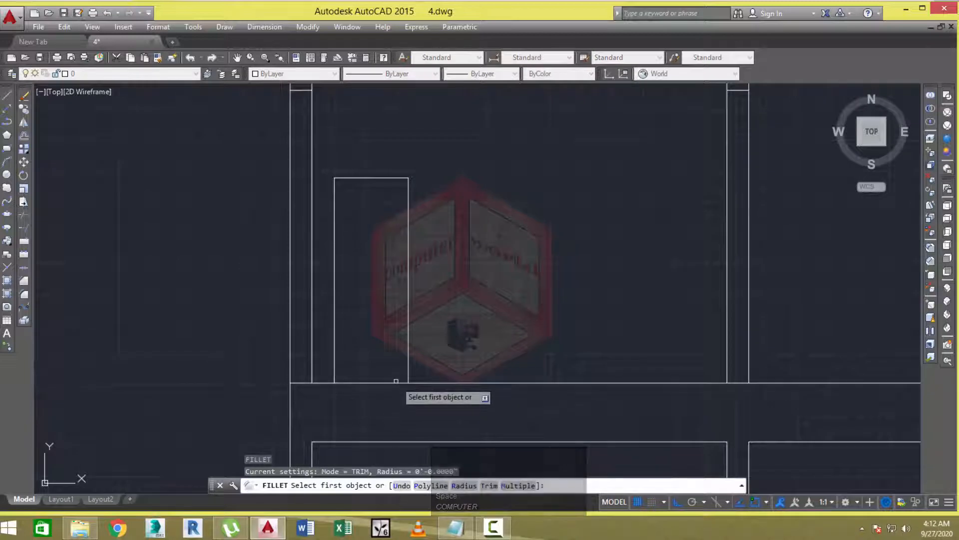
text(r)
key(space)
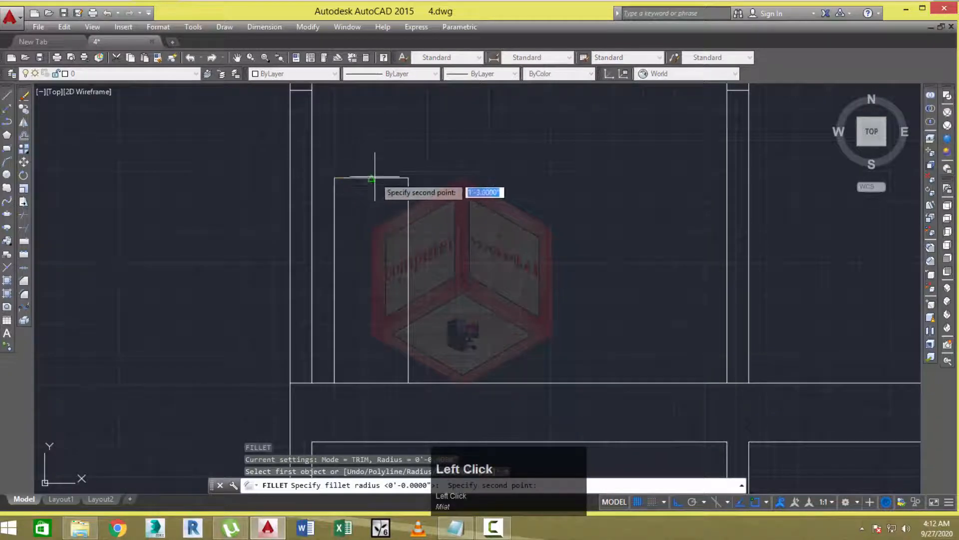
click(371, 178)
click(353, 178)
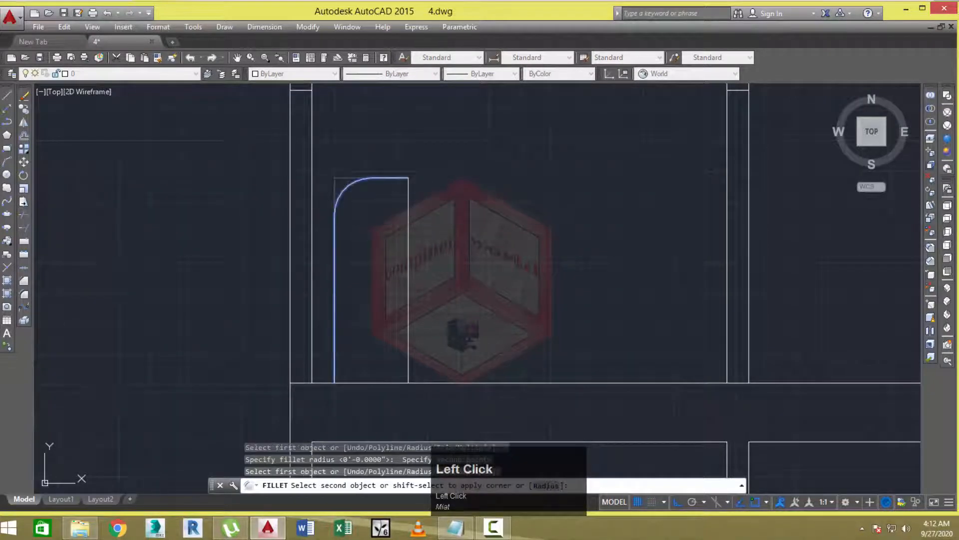
click(334, 210)
key(space)
click(408, 192)
click(407, 192)
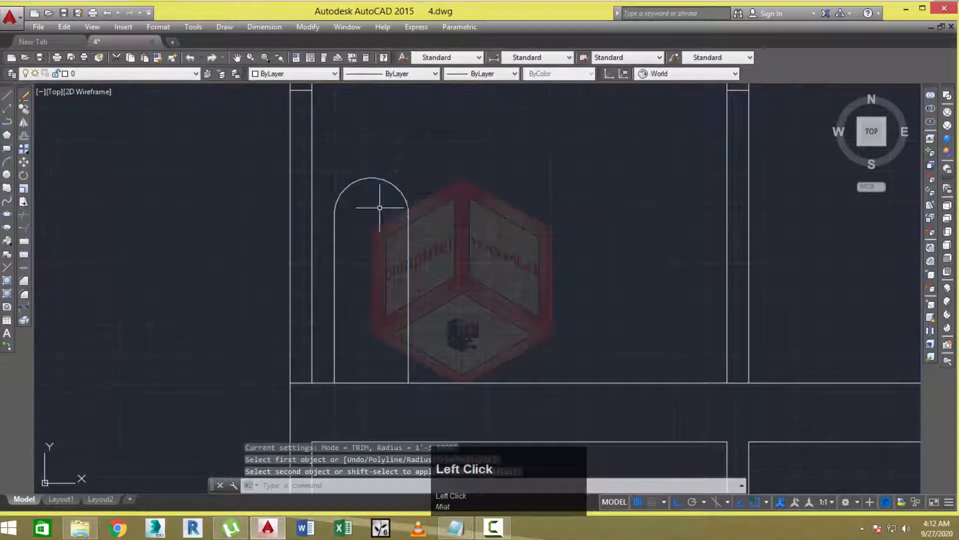
Examine the plan along section line A-A around the doors near the small rooms and compare it with the section.
scroll(349, 225, down, 3)
scroll(303, 262, down, 2)
middle_drag(350, 225, 375, 215)
scroll(285, 312, up, 2)
scroll(375, 212, up, 2)
scroll(380, 215, up, 2)
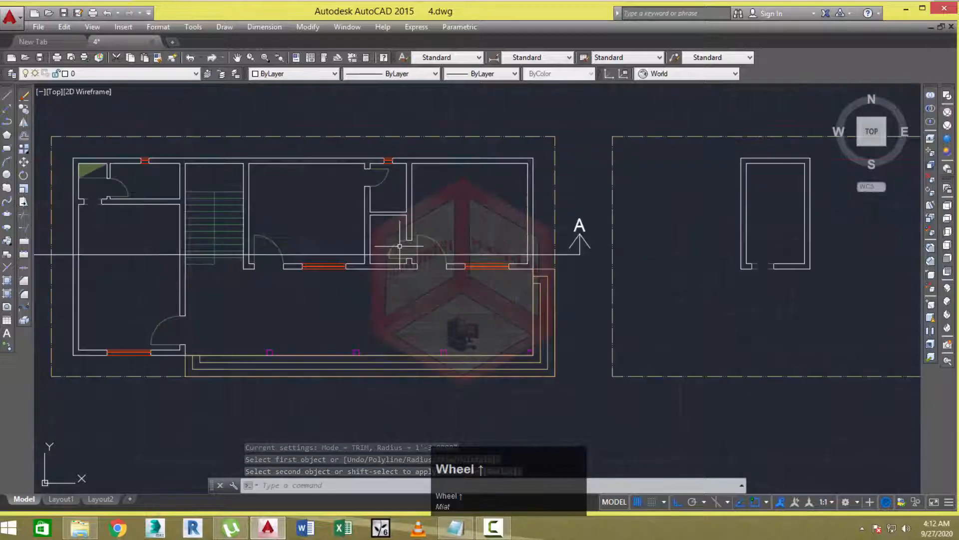
scroll(395, 248, up, 4)
middle_drag(411, 269, 395, 245)
scroll(405, 273, down, 4)
scroll(405, 273, down, 2)
scroll(368, 304, down, 2)
middle_drag(369, 304, 371, 236)
middle_drag(374, 399, 375, 392)
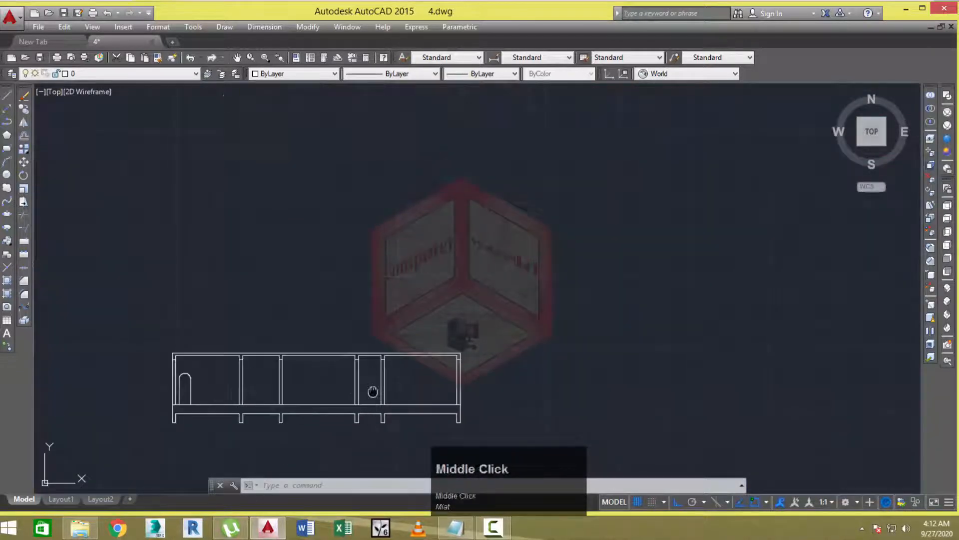
scroll(363, 348, down, 1)
Draw a line at floor level across the thickness of the section's second wall from the right end.
scroll(387, 445, up, 6)
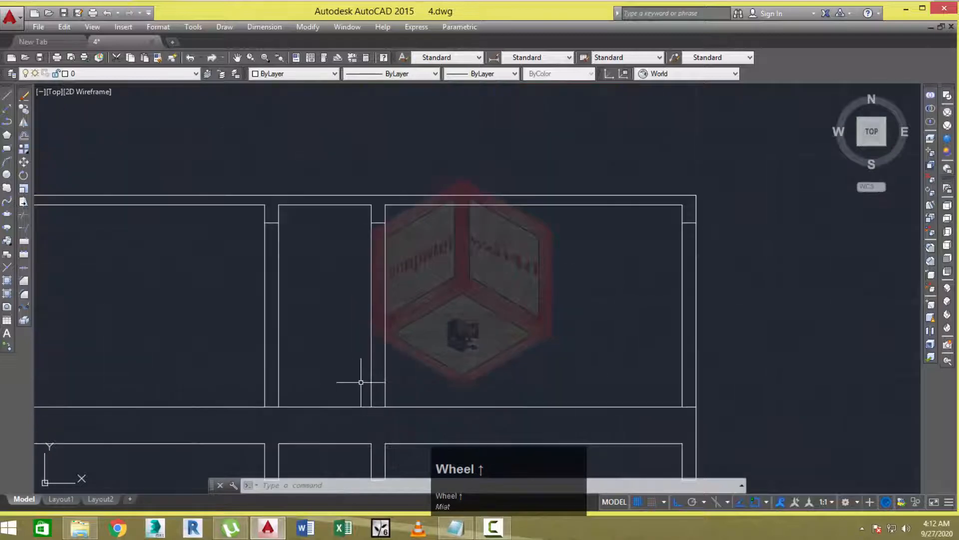
scroll(363, 389, up, 3)
text(l)
key(Return)
click(384, 419)
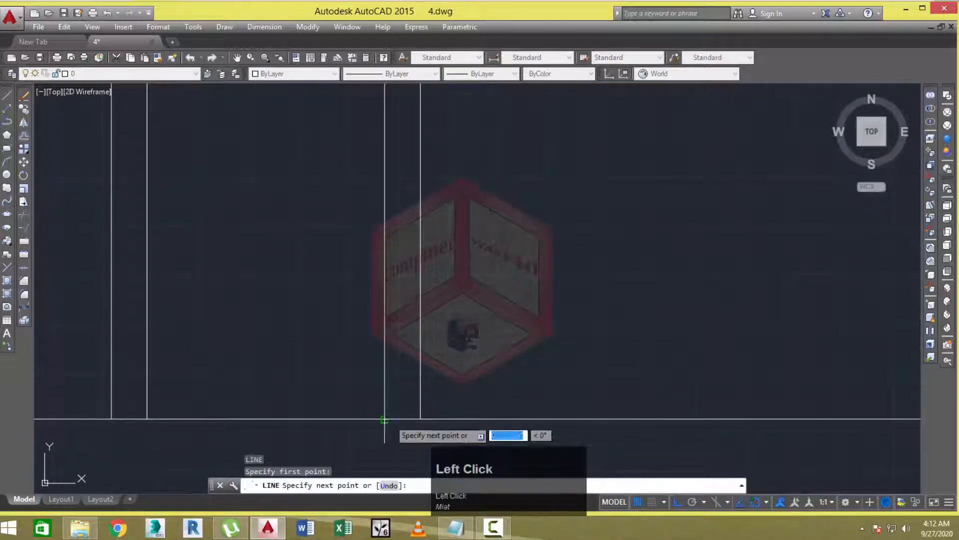
click(420, 418)
key(Escape)
key(Escape)
Move the line just drawn across the wall thickness 7' straight up to form the door head.
text(m)
key(Return)
text(l)
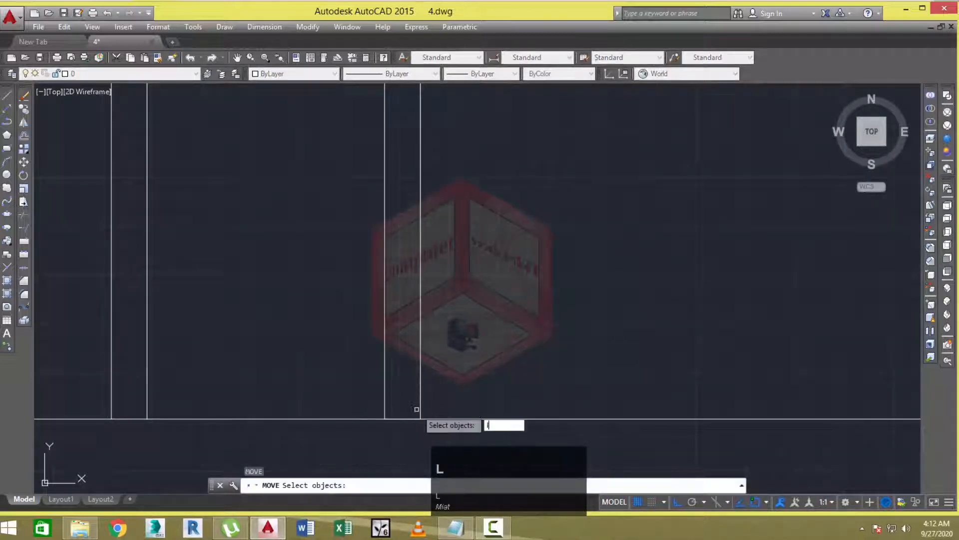
key(Return)
key(Return)
click(479, 366)
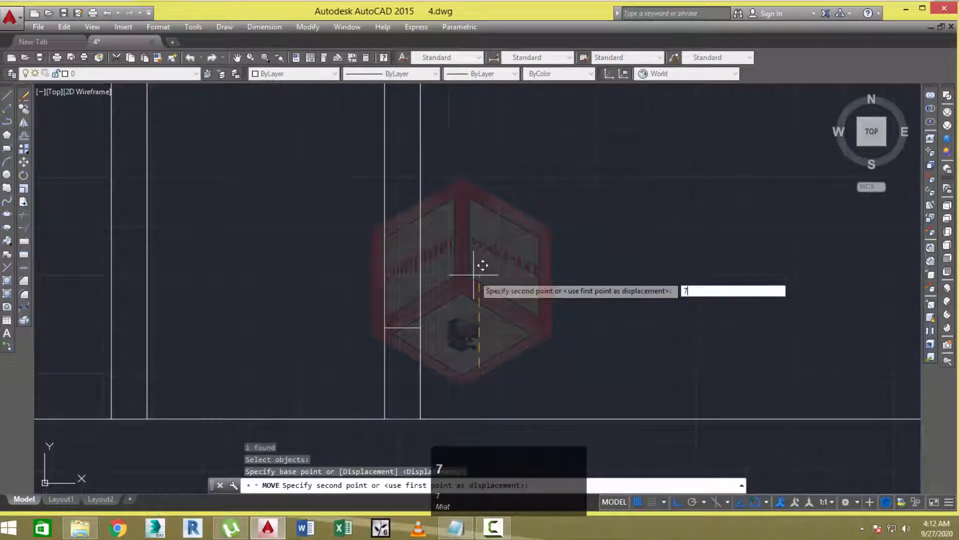
text(7')
key(space)
middle_drag(454, 313, 455, 320)
key(Escape)
Draw a vertical multiline along that wall's left face from the floor line up to the door head line.
text(m)
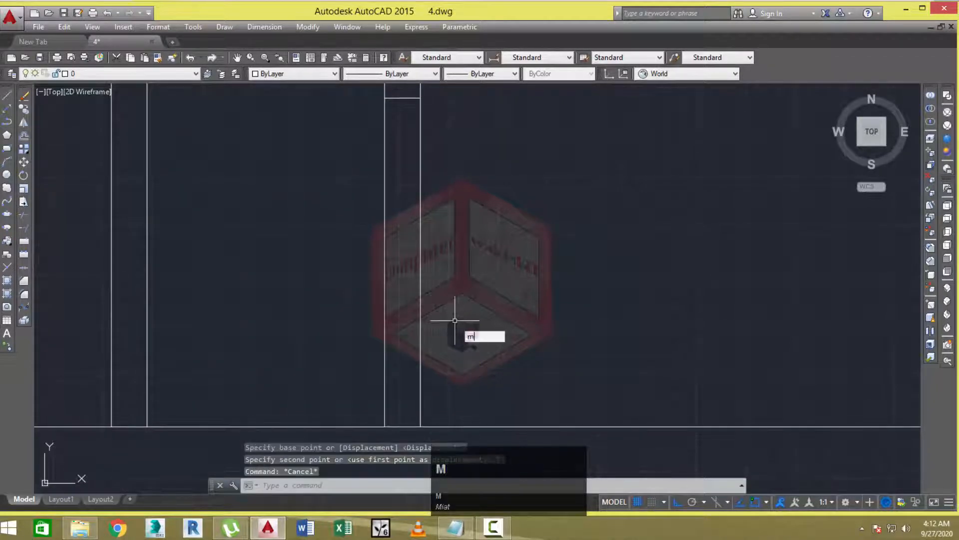
text(l)
key(space)
click(385, 423)
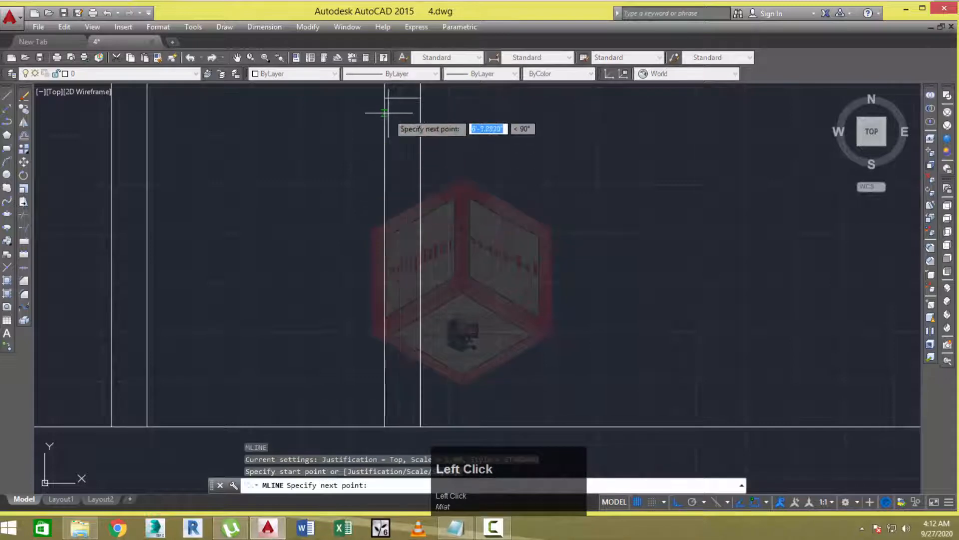
click(385, 95)
right_click(385, 94)
click(414, 105)
Check which layer the plan's window beside the rightmost room's door is on, and return to the section.
scroll(420, 166, down, 2)
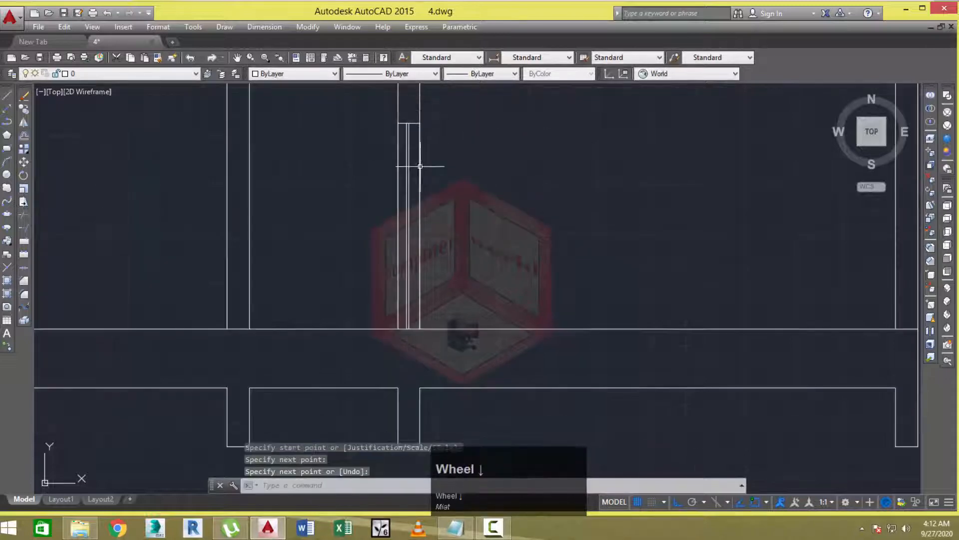
scroll(427, 181, down, 1)
middle_drag(423, 194, 413, 283)
scroll(418, 271, down, 1)
scroll(418, 271, up, 1)
scroll(407, 281, up, 1)
click(405, 283)
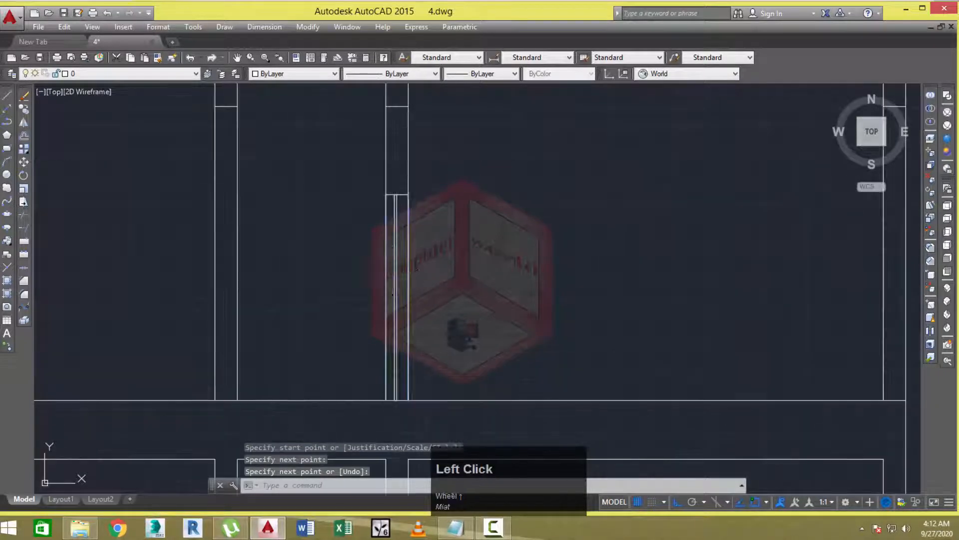
key(Escape)
scroll(389, 272, down, 6)
middle_drag(406, 198, 403, 281)
scroll(416, 215, up, 3)
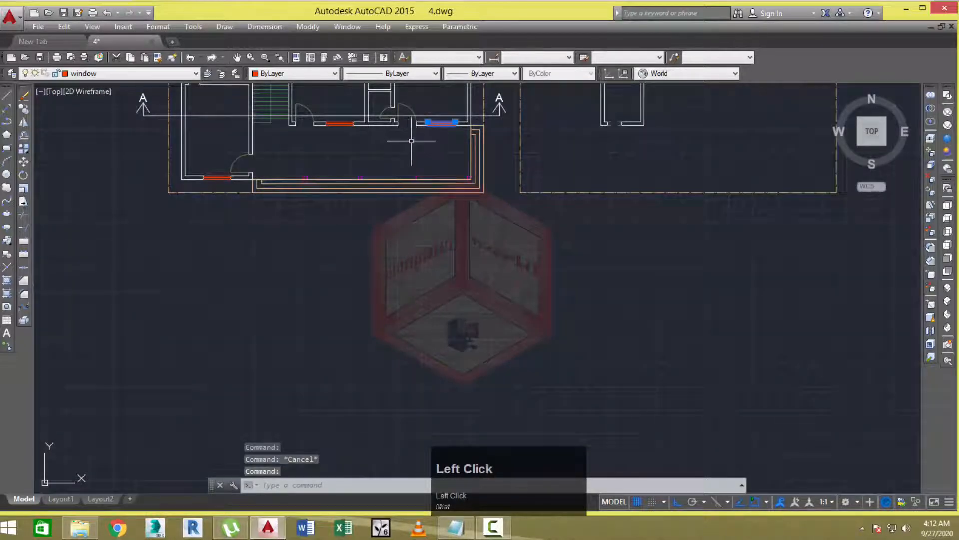
key(Escape)
scroll(400, 305, down, 2)
middle_drag(400, 308, 401, 236)
scroll(349, 326, up, 2)
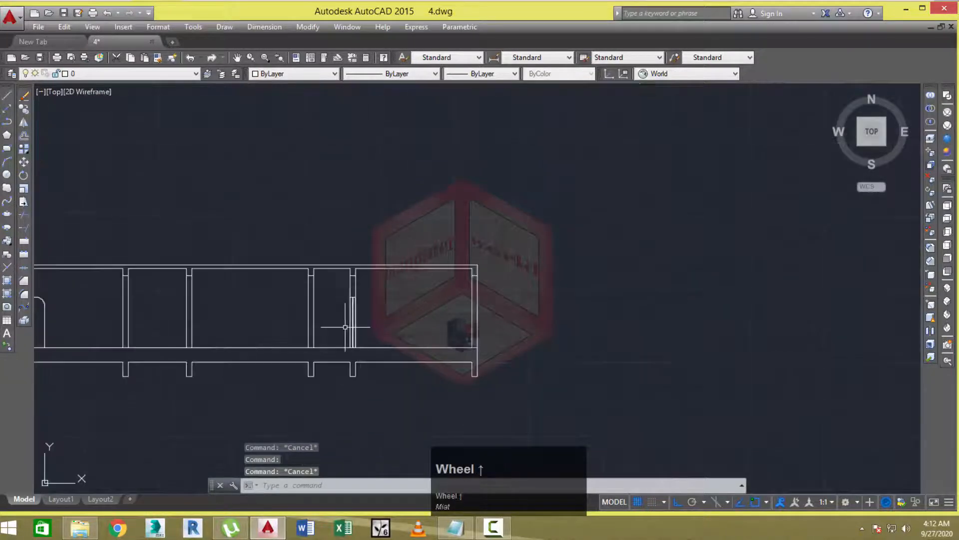
Assign the door multiline in the section's second wall from the right to the window layer.
scroll(359, 317, up, 2)
click(358, 318)
click(317, 242)
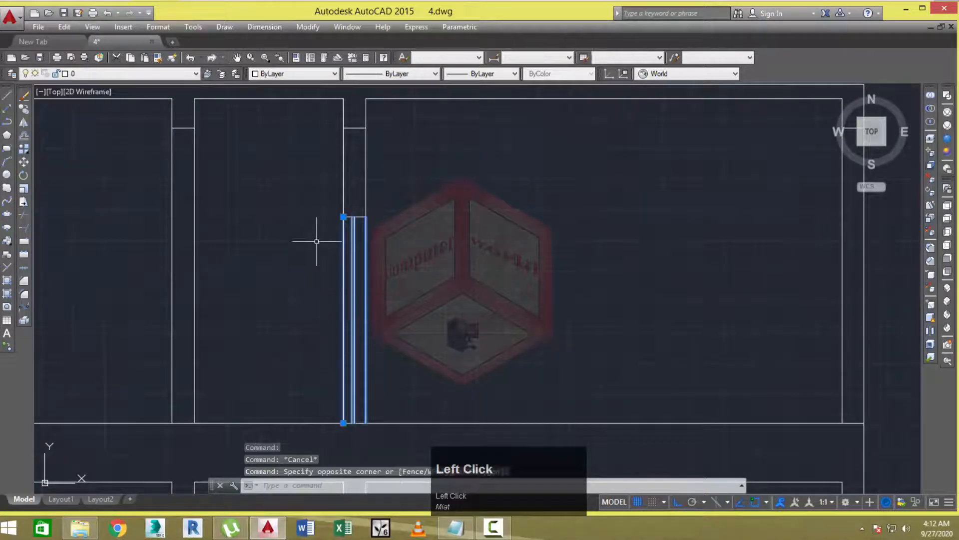
click(177, 76)
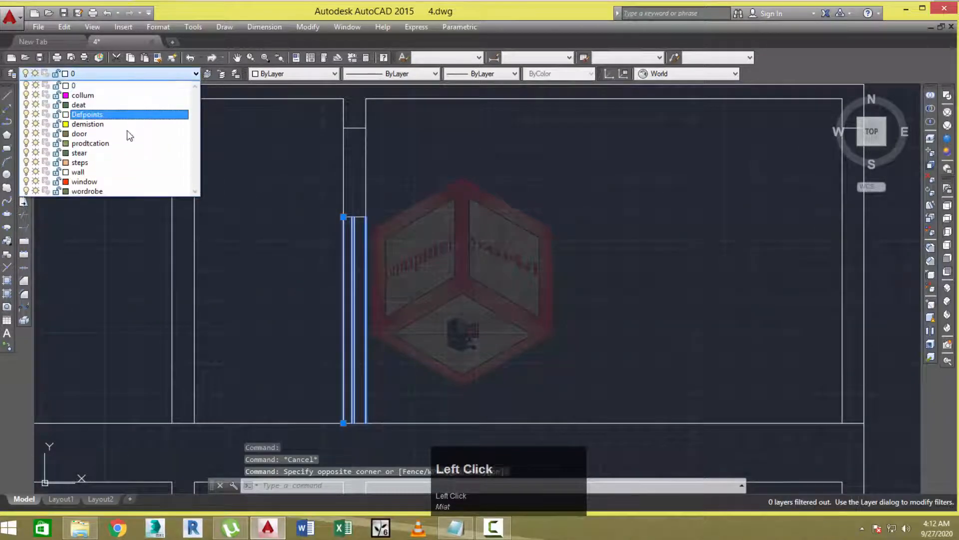
click(106, 184)
key(Escape)
scroll(428, 222, down, 3)
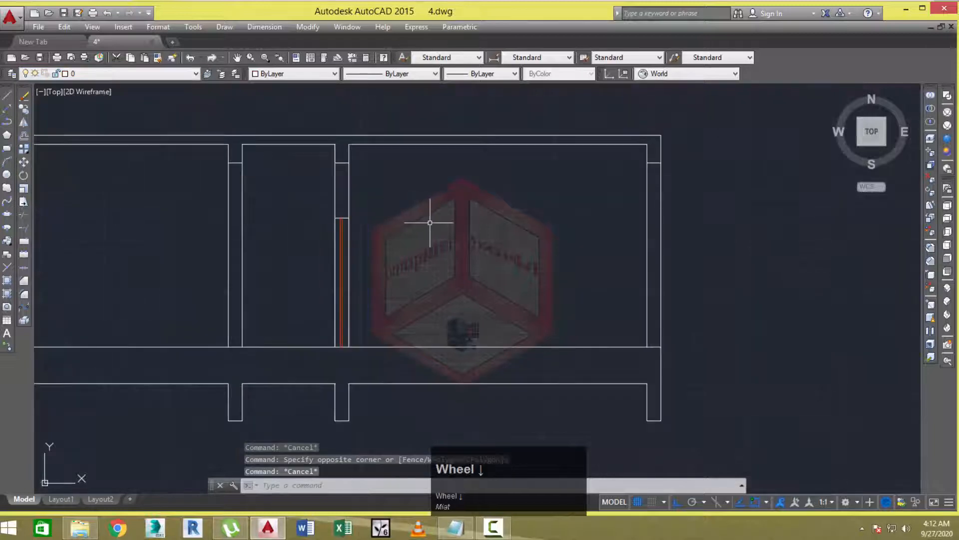
Examine the plan along section line A-A toward the staircase and compare it with the section.
mouse_move(450, 216)
middle_down()
mouse_move(426, 260)
mouse_move(379, 265)
mouse_move(420, 269)
mouse_move(431, 294)
middle_up()
scroll(445, 242, down, 1)
scroll(296, 284, up, 1)
scroll(377, 265, down, 1)
scroll(419, 269, down, 1)
scroll(446, 260, down, 1)
mouse_move(471, 265)
middle_down()
mouse_move(443, 298)
mouse_move(445, 320)
middle_up()
scroll(438, 143, up, 1)
scroll(438, 142, up, 2)
middle_drag(439, 215, 440, 224)
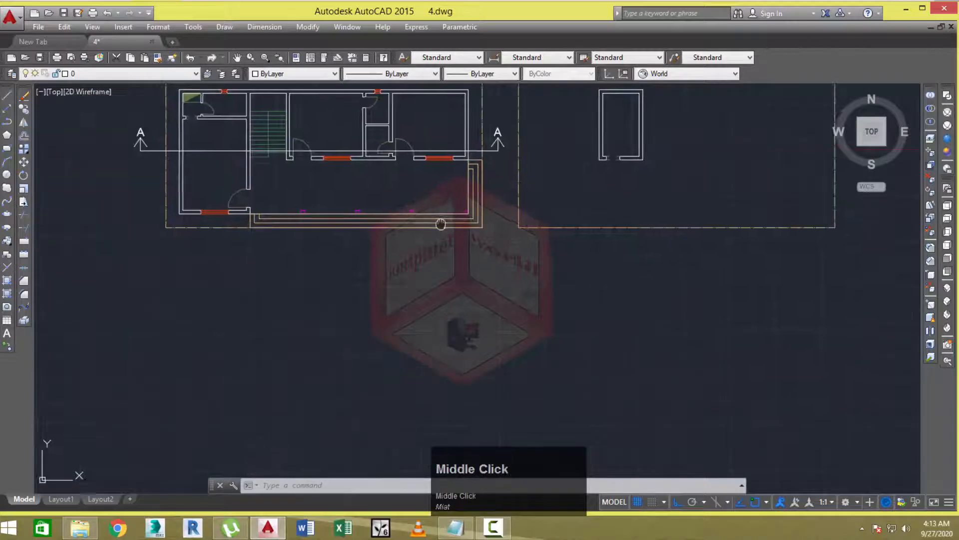
mouse_move(368, 140)
middle_down()
mouse_move(313, 161)
mouse_move(299, 208)
middle_up()
scroll(313, 160, down, 3)
scroll(293, 171, up, 1)
Project a vertical ray downward from the middle of the plan's staircase through the section.
text(a)
key(space)
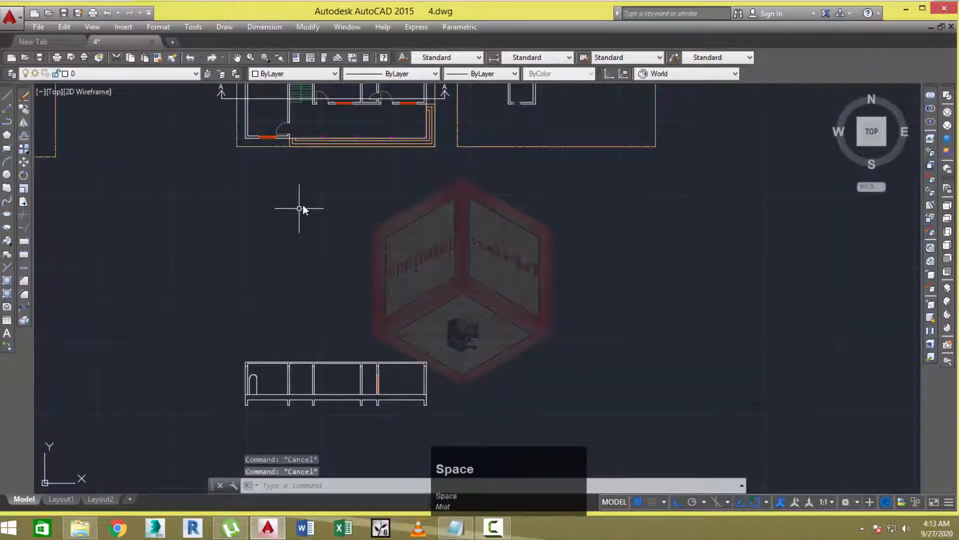
scroll(295, 108, up, 2)
click(304, 99)
click(304, 122)
key(space)
scroll(307, 126, down, 2)
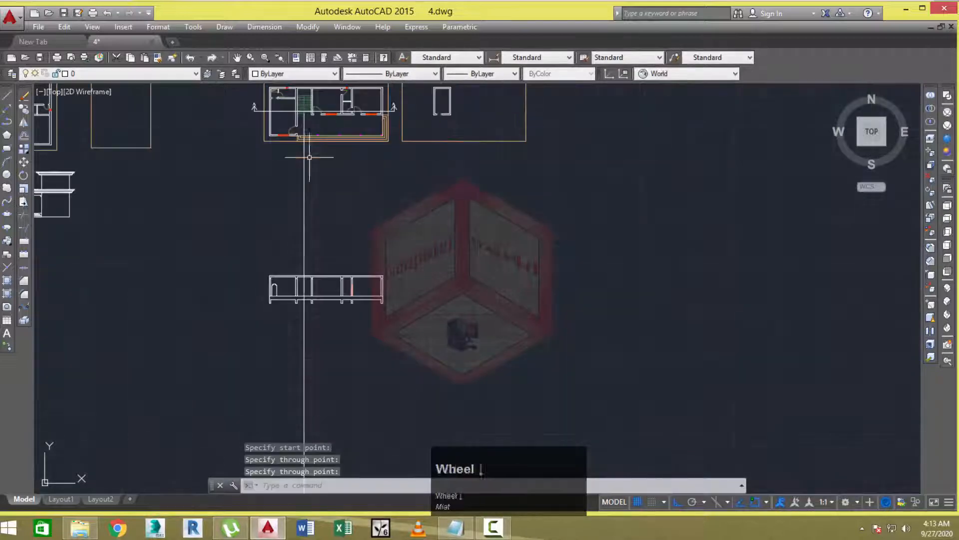
middle_drag(309, 158, 307, 155)
scroll(307, 280, up, 3)
mouse_move(307, 282)
middle_down()
mouse_move(306, 263)
mouse_move(299, 269)
middle_up()
scroll(305, 283, up, 1)
scroll(295, 261, down, 2)
scroll(308, 272, down, 1)
key(Escape)
key(Escape)
Trim the staircase ray where it crosses the floor thickness and the roof slab thickness.
scroll(276, 292, up, 5)
text(tr)
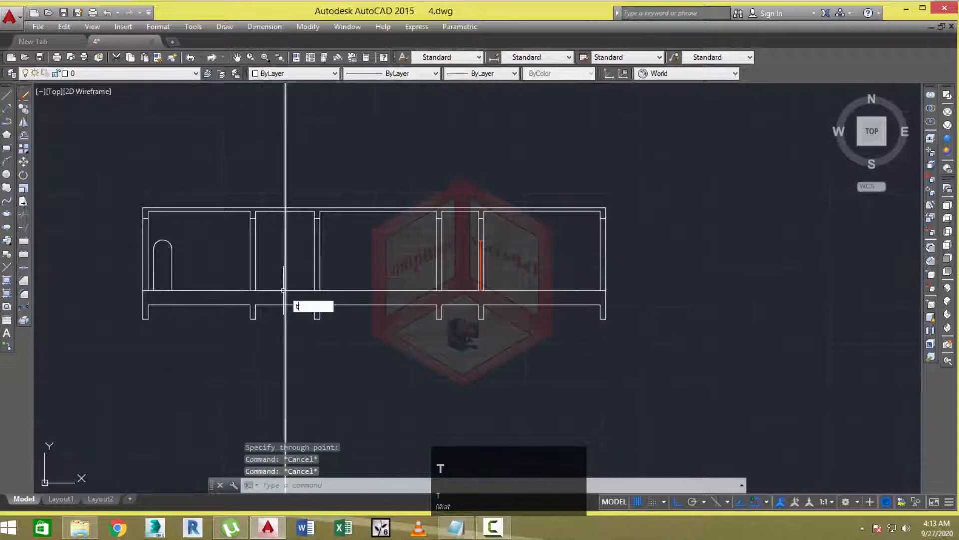
key(space)
key(space)
scroll(294, 309, up, 1)
click(294, 287)
click(259, 295)
scroll(284, 155, up, 4)
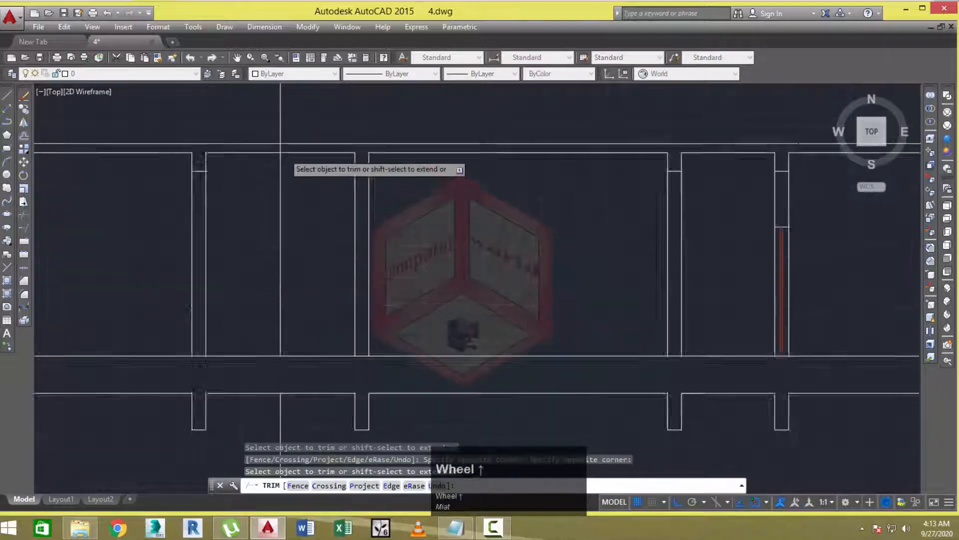
click(283, 145)
click(267, 148)
scroll(295, 168, down, 6)
key(Escape)
Erase the leftover staircase ray pieces above the roof slab and below the floor.
click(307, 132)
click(261, 146)
text(e)
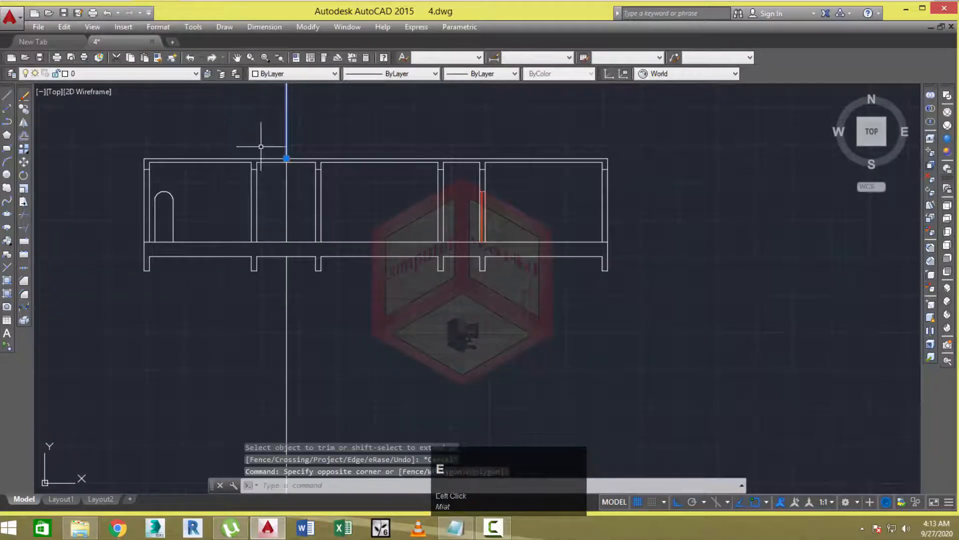
key(space)
click(313, 295)
click(275, 339)
text(e)
key(space)
Open the QuickCalc calculator and enlarge its palette until the whole number pad shows.
middle_drag(295, 309, 288, 334)
scroll(292, 292, down, 4)
scroll(289, 287, up, 2)
middle_drag(288, 288, 301, 294)
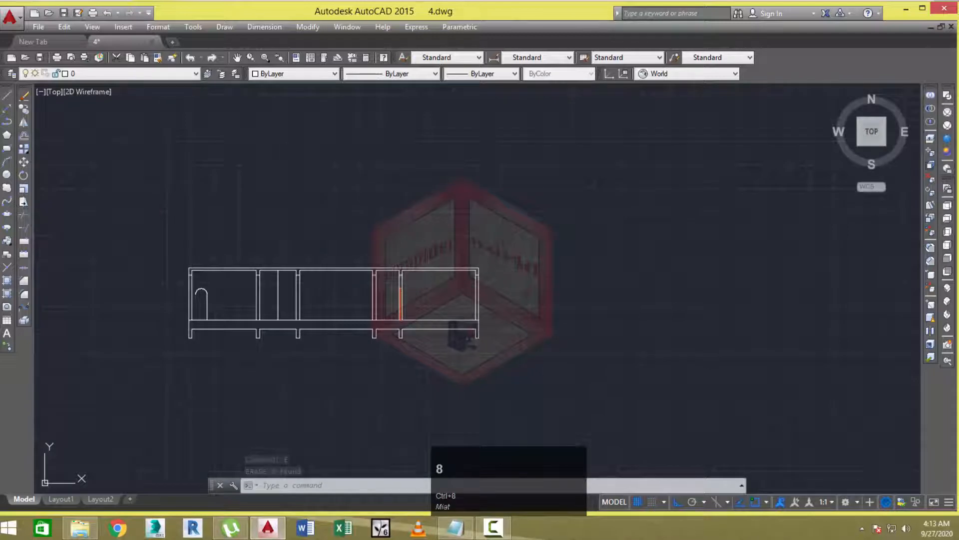
key(ctrl+8)
middle_drag(317, 311, 411, 284)
scroll(282, 298, up, 4)
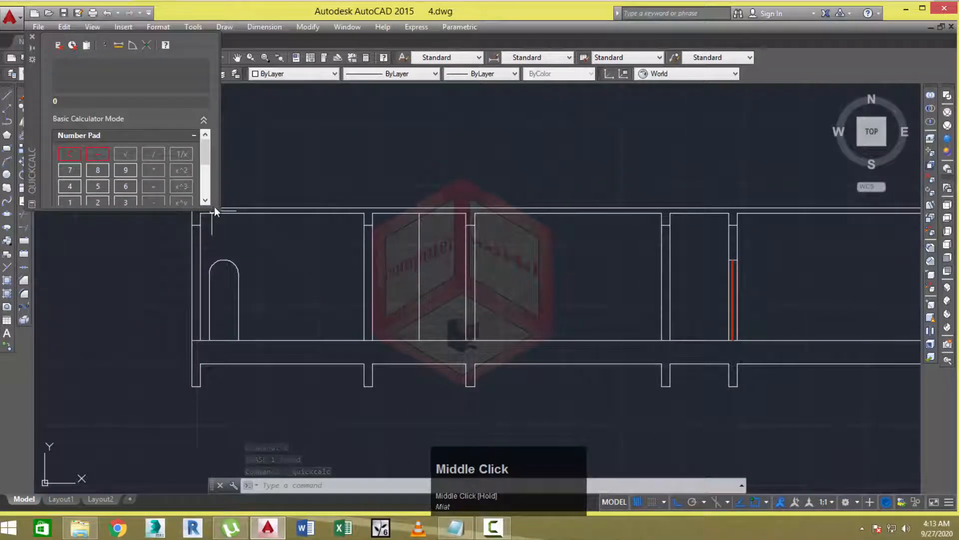
drag(215, 211, 225, 263)
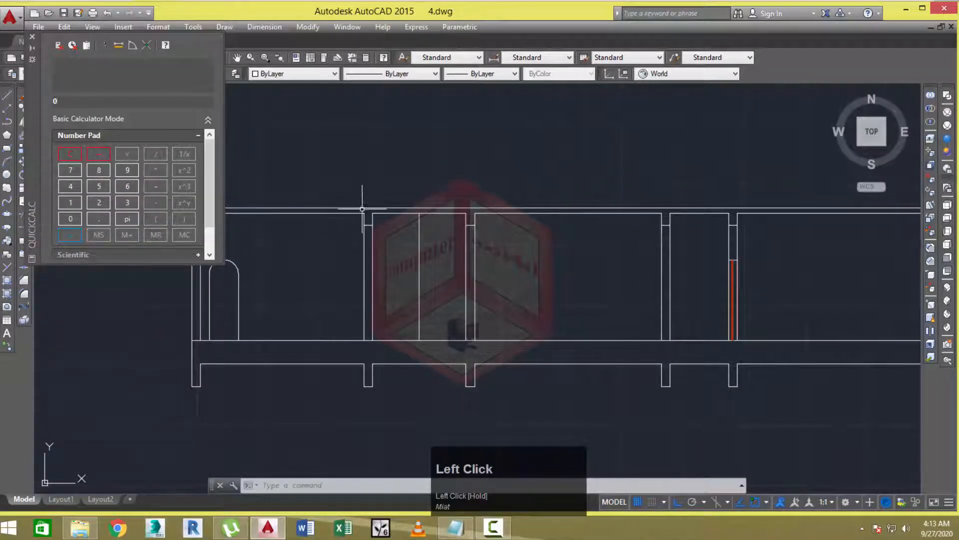
Calculate 11*12 in QuickCalc to get the storey height in inches, after comparing the staircase in plan and section.
middle_drag(362, 209, 397, 268)
scroll(407, 197, down, 4)
middle_drag(407, 197, 404, 202)
scroll(404, 190, up, 5)
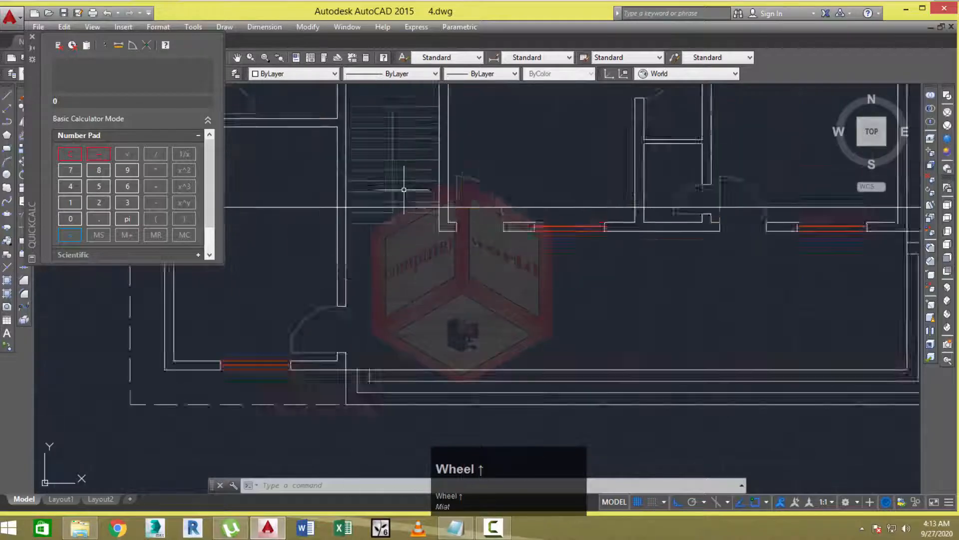
scroll(404, 190, up, 2)
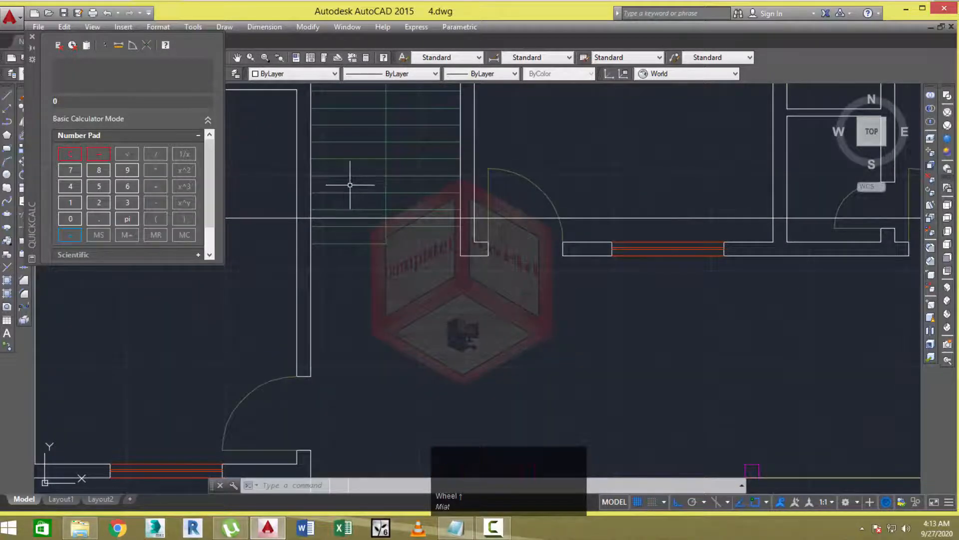
scroll(350, 185, down, 5)
scroll(337, 253, up, 5)
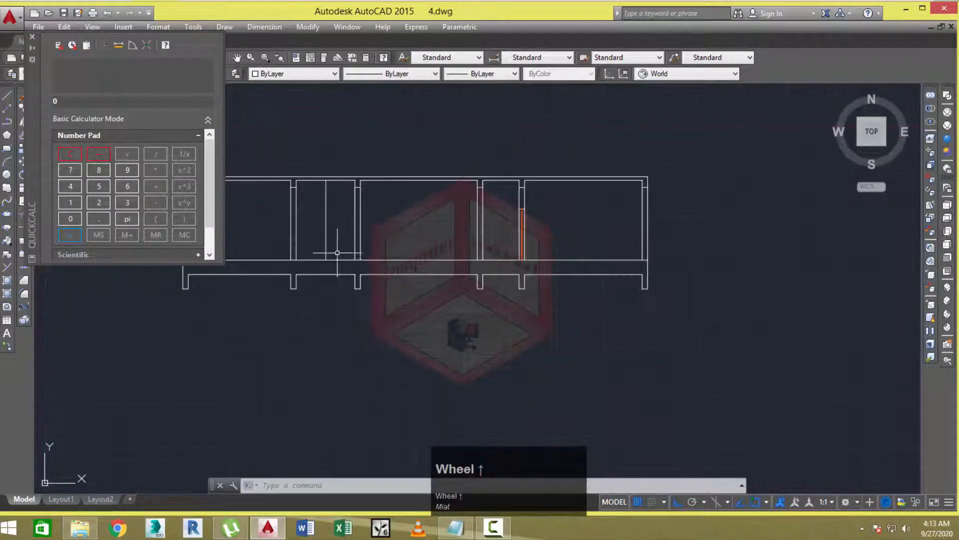
middle_drag(338, 253, 336, 276)
click(78, 206)
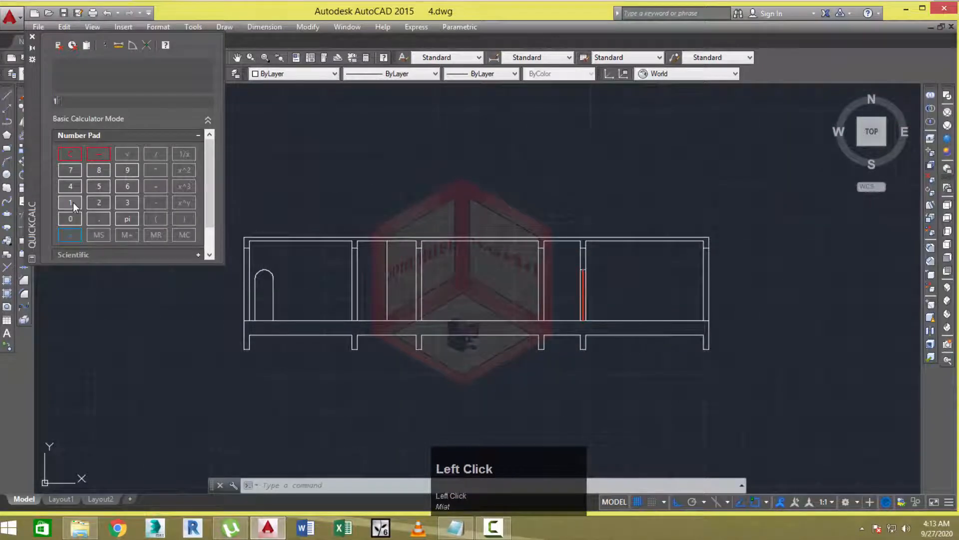
click(78, 206)
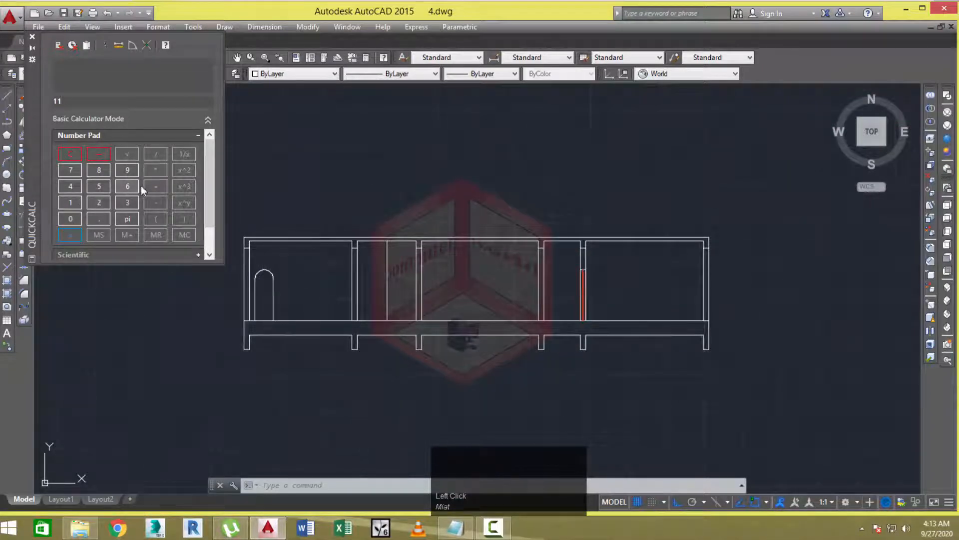
click(150, 172)
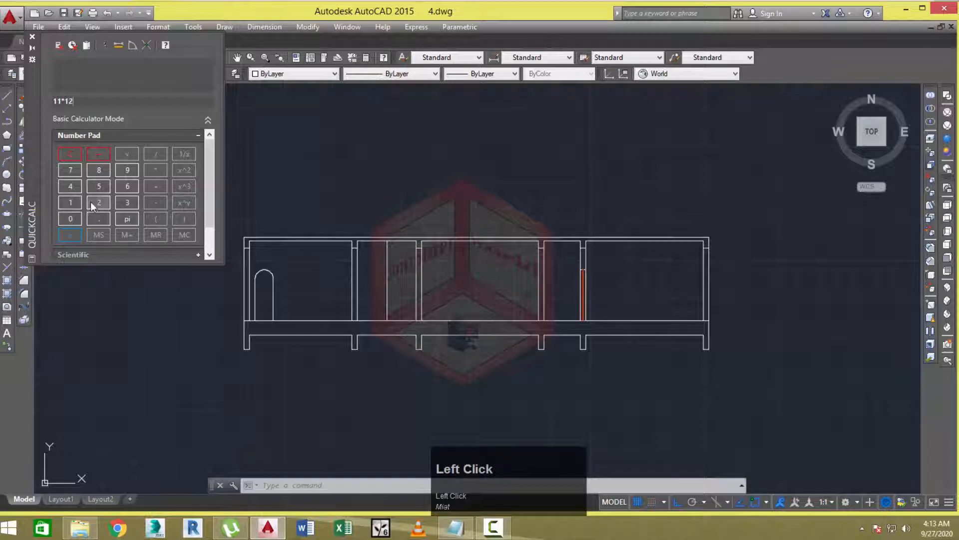
click(70, 234)
Divide the 11*12 result by 22 to get the riser height, and close the calculator.
click(155, 156)
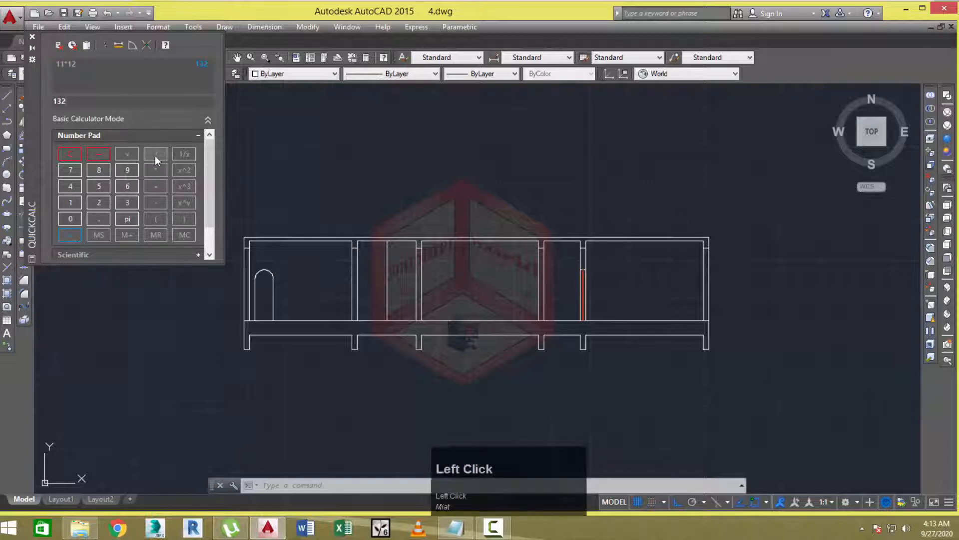
click(99, 204)
click(99, 204)
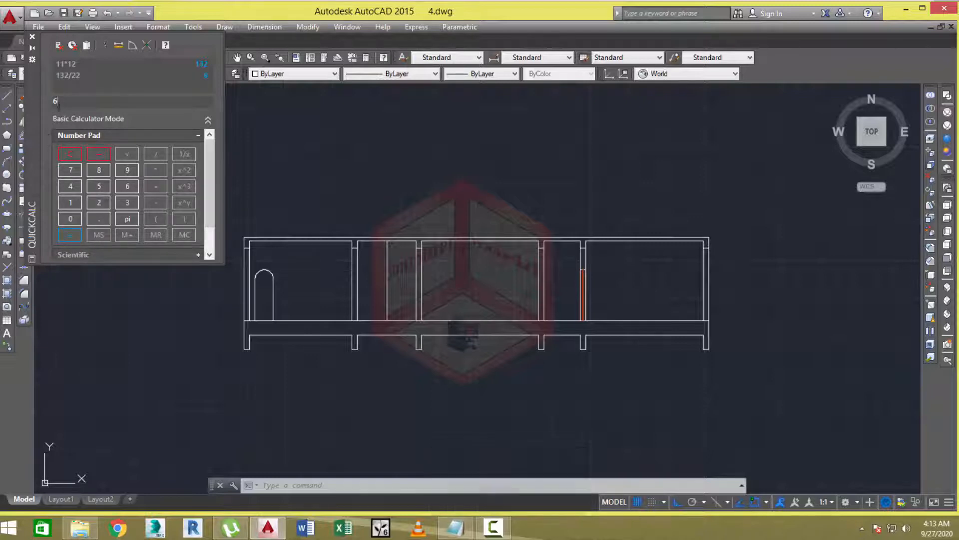
click(32, 37)
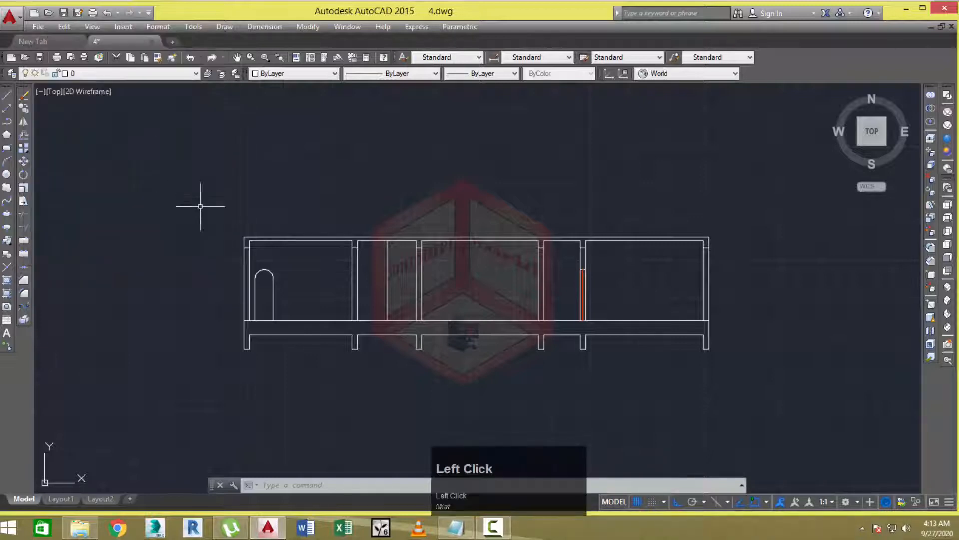
Draw a horizontal line along the floor between the two staircase walls in the section.
scroll(260, 292, up, 2)
middle_drag(381, 325, 326, 325)
scroll(348, 345, up, 2)
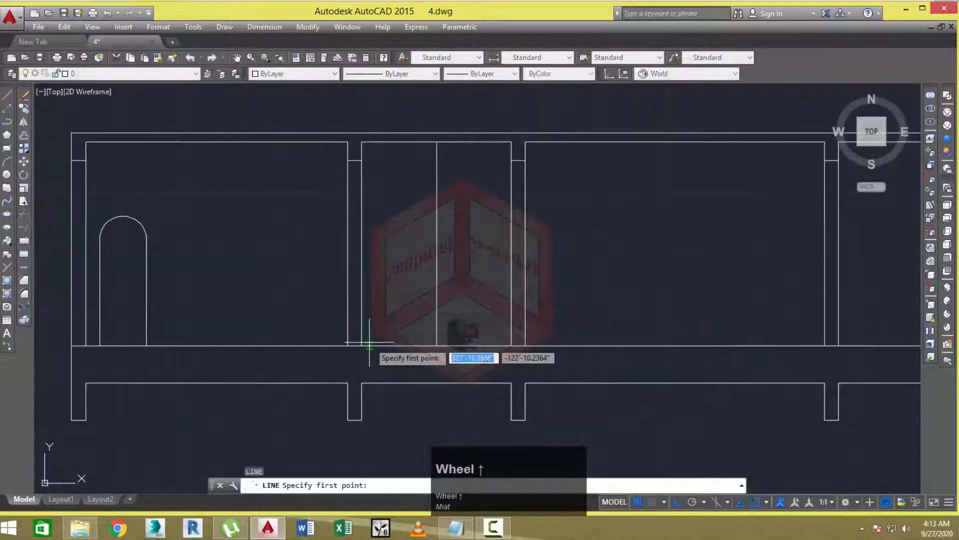
click(361, 345)
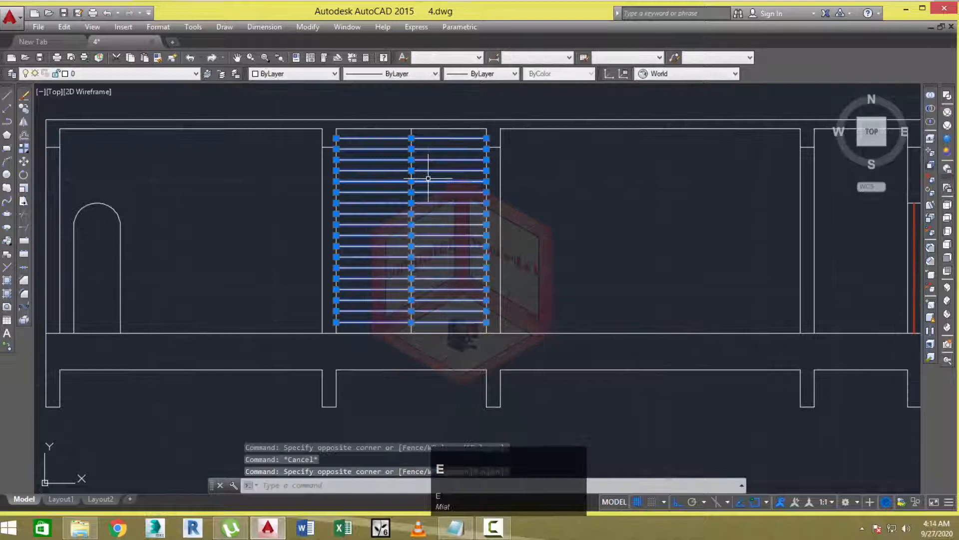
Erase all the trial step lines stacked above the floor between the staircase walls.
text(e)
key(space)
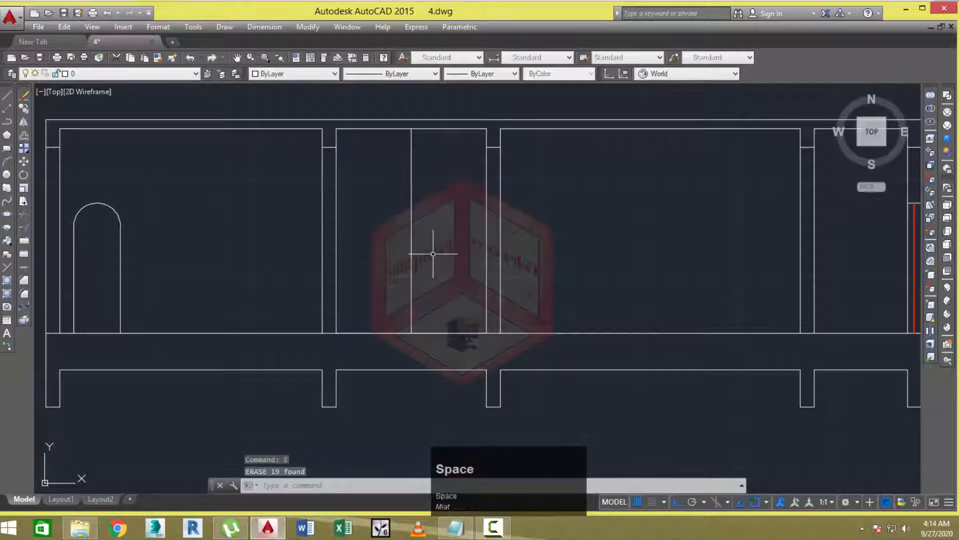
Offset the staircase floor line upward 21 times, each line 6 inches above the previous one, to just below the roof slab.
middle_drag(430, 261, 424, 269)
text(o)
key(space)
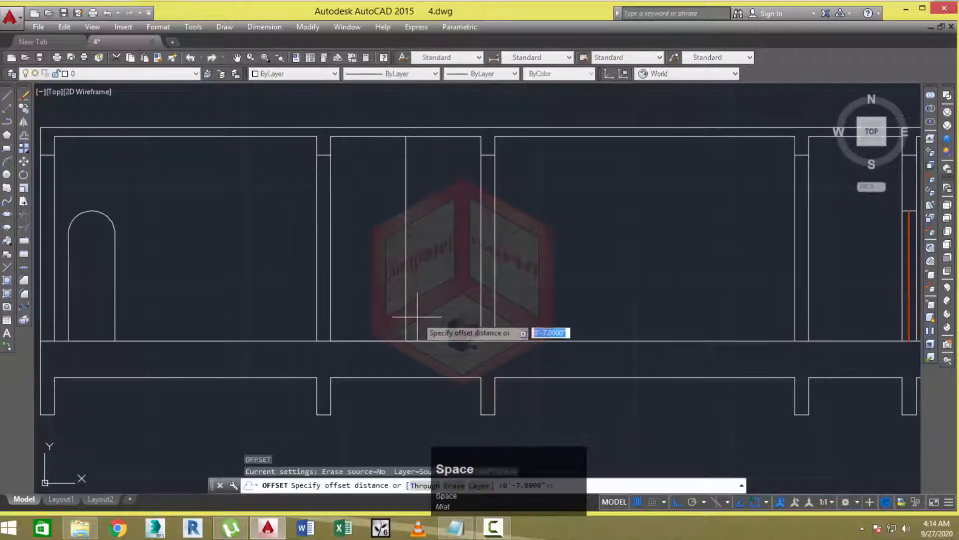
key(space)
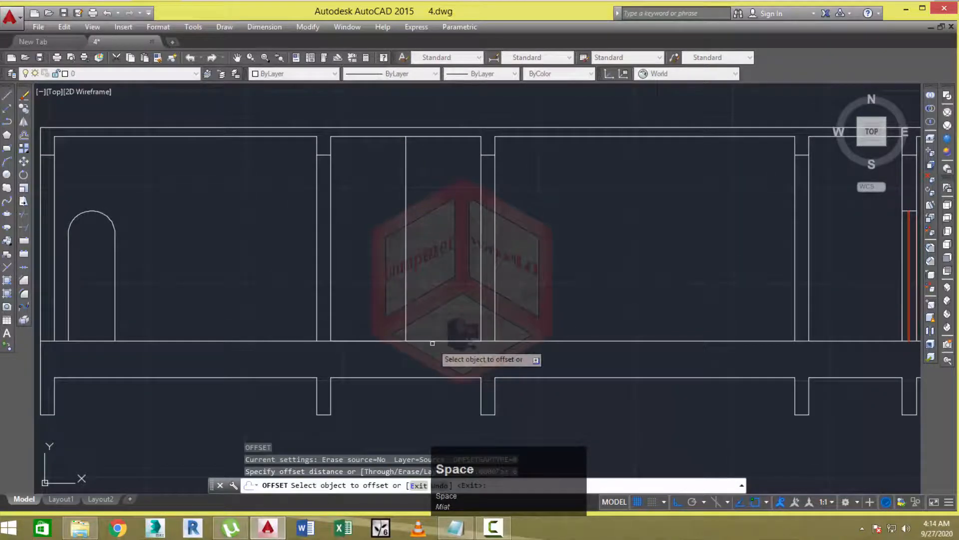
click(432, 341)
click(432, 341)
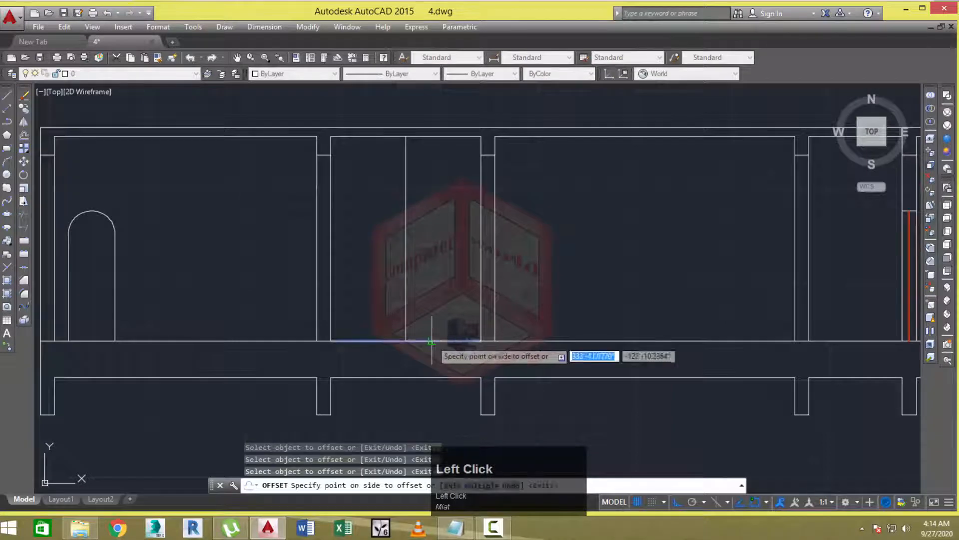
click(435, 327)
click(436, 331)
click(438, 321)
click(438, 322)
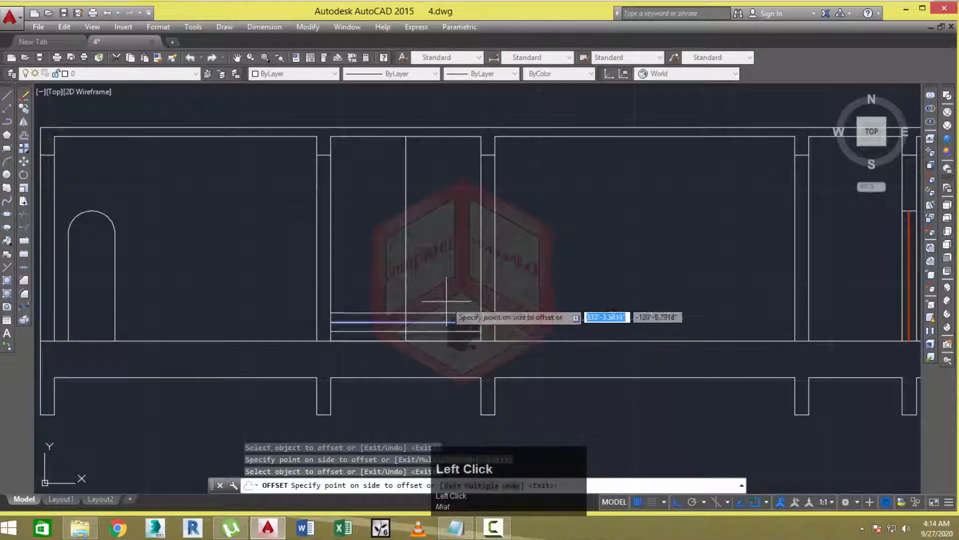
click(442, 310)
click(445, 314)
click(446, 293)
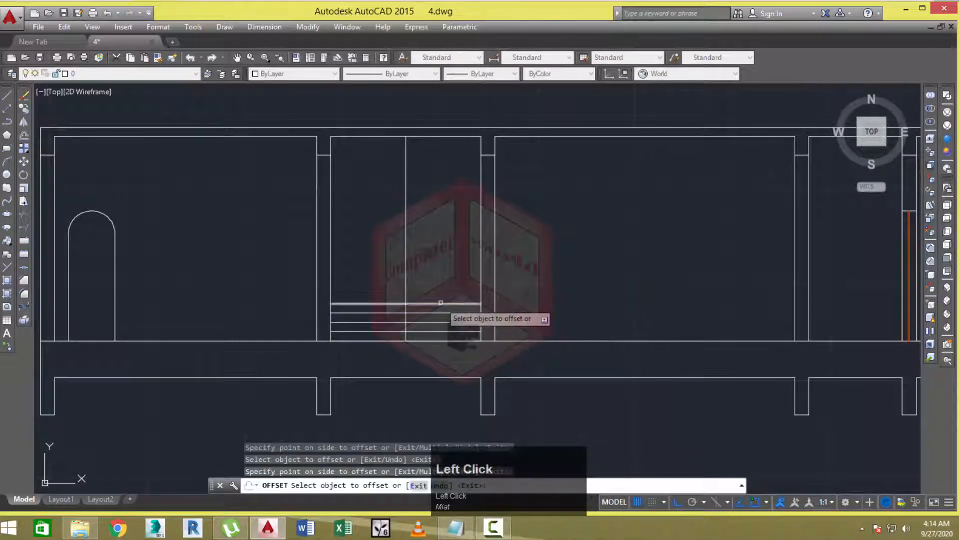
click(443, 293)
click(444, 281)
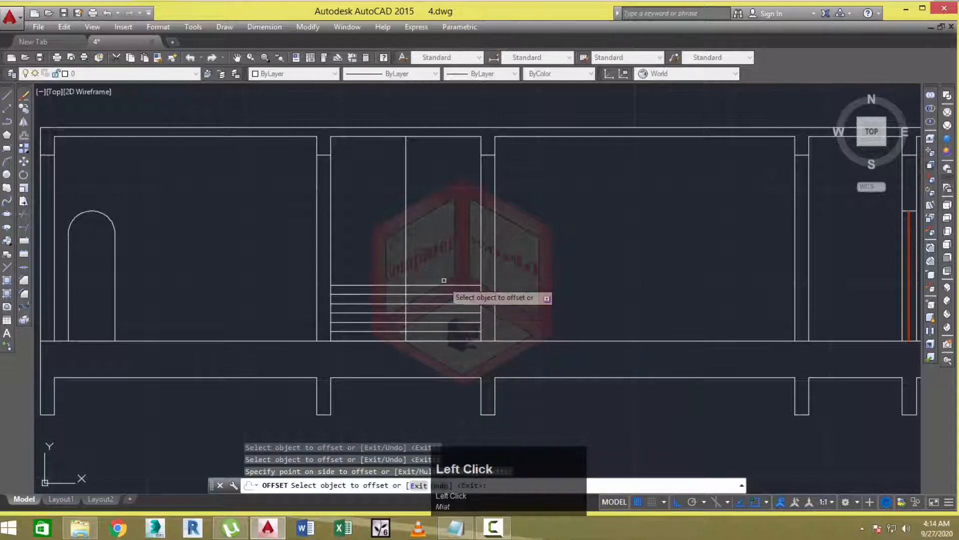
click(444, 285)
click(446, 265)
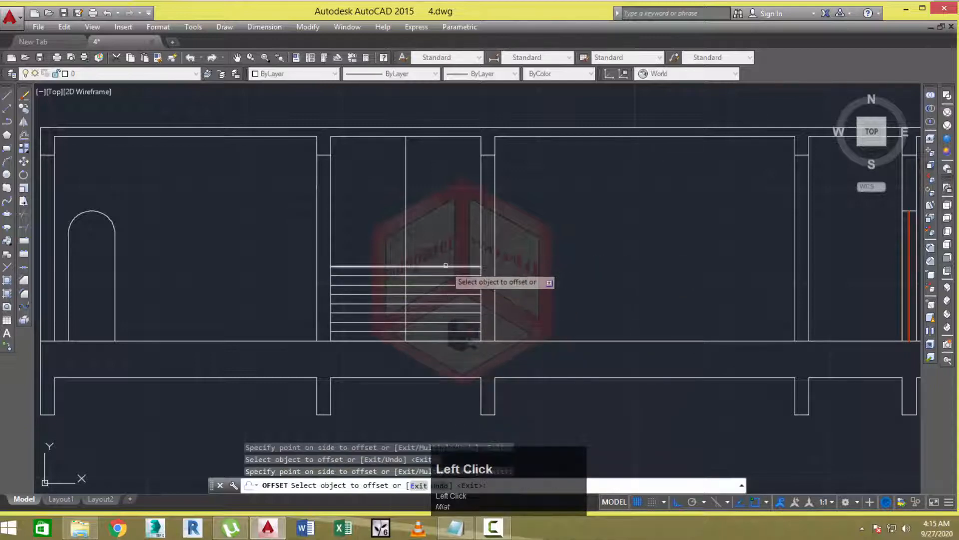
click(445, 258)
click(445, 225)
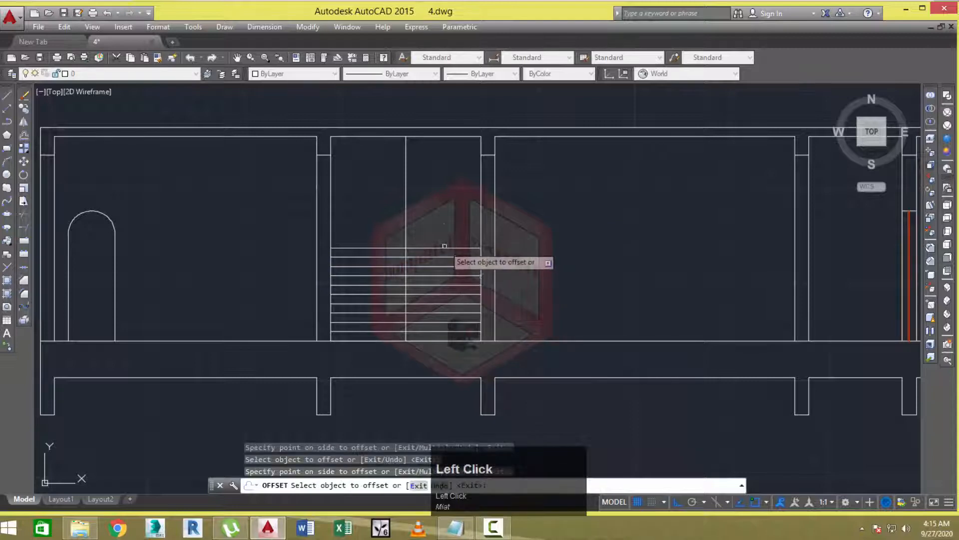
click(444, 238)
click(445, 226)
click(445, 229)
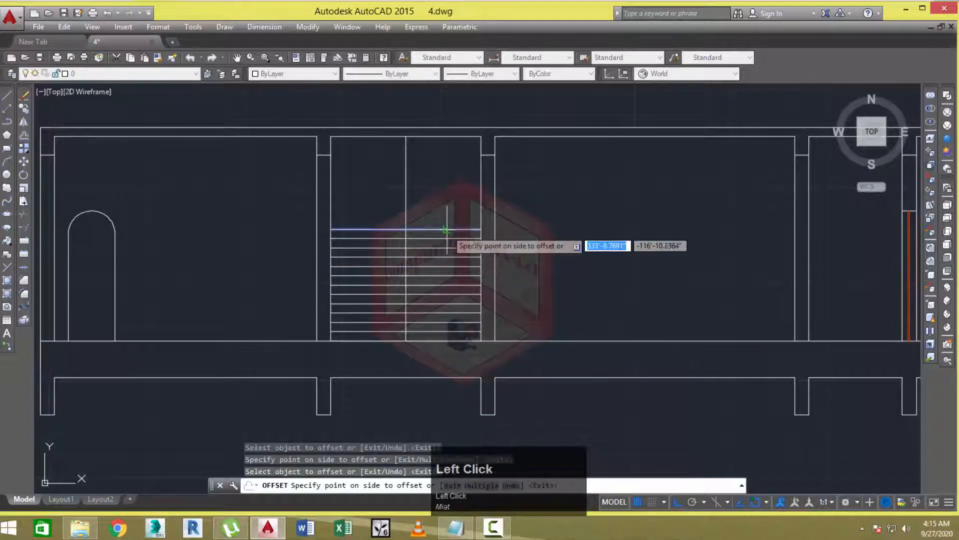
click(446, 215)
click(448, 219)
click(450, 205)
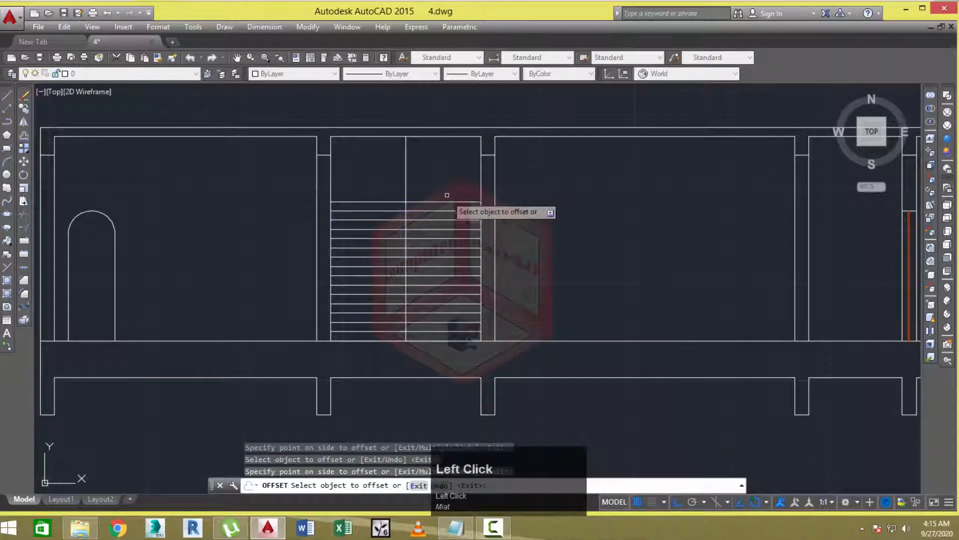
click(444, 202)
click(445, 189)
click(445, 193)
click(446, 178)
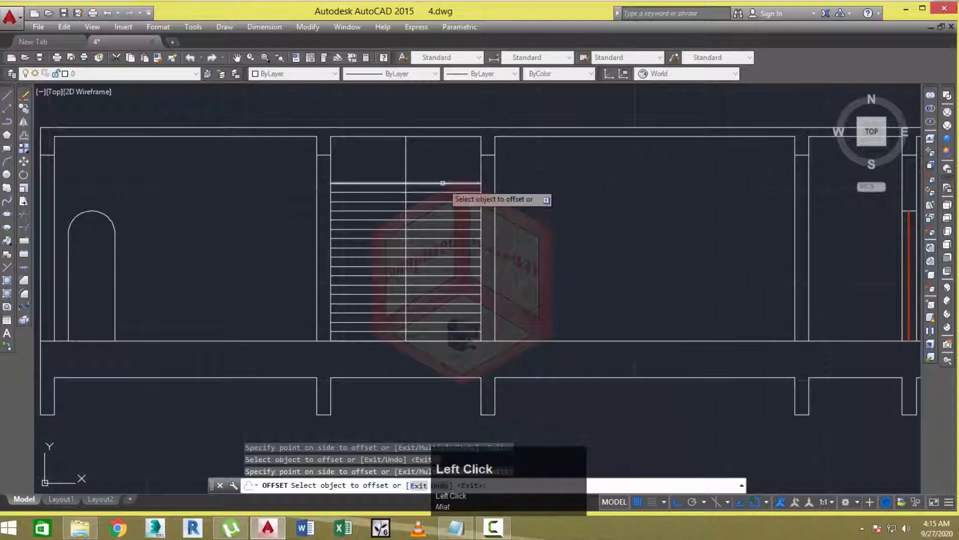
click(443, 183)
click(442, 169)
click(440, 174)
click(438, 169)
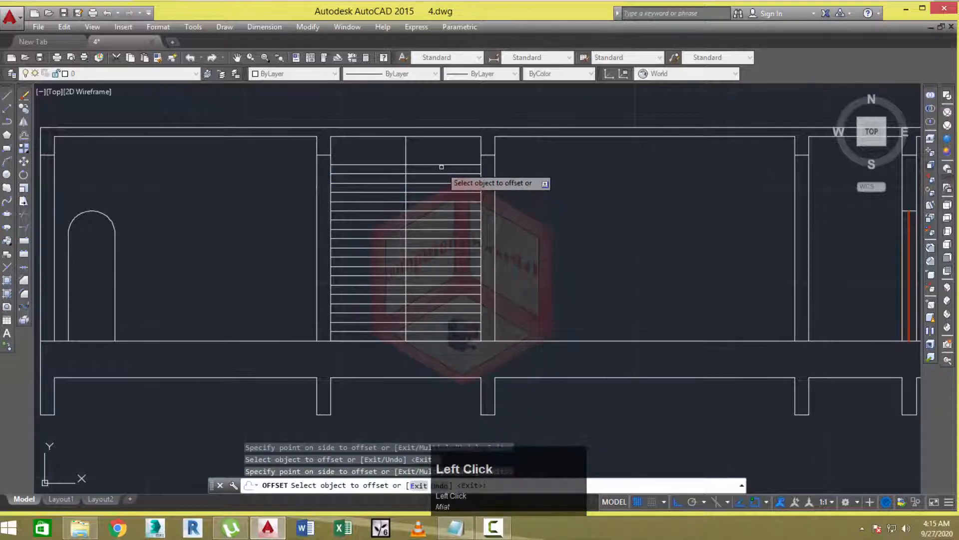
click(442, 165)
click(443, 158)
click(443, 155)
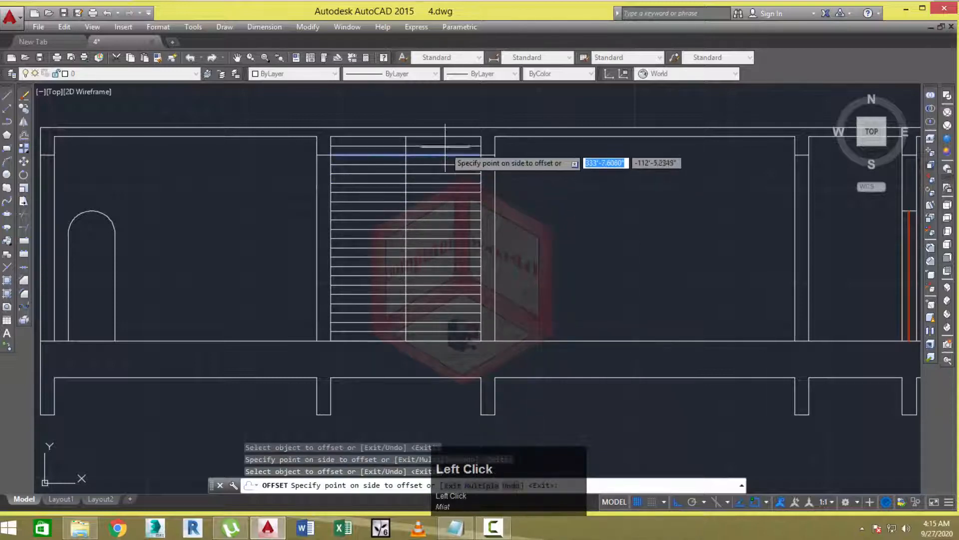
click(434, 146)
scroll(388, 277, down, 2)
key(Escape)
Examine the staircase in the plan around section line A-A and compare it with the step lines in the section.
scroll(400, 215, down, 1)
middle_drag(399, 219, 338, 278)
scroll(392, 260, up, 1)
scroll(349, 249, down, 1)
scroll(389, 167, down, 2)
middle_drag(390, 165, 345, 321)
scroll(345, 321, down, 2)
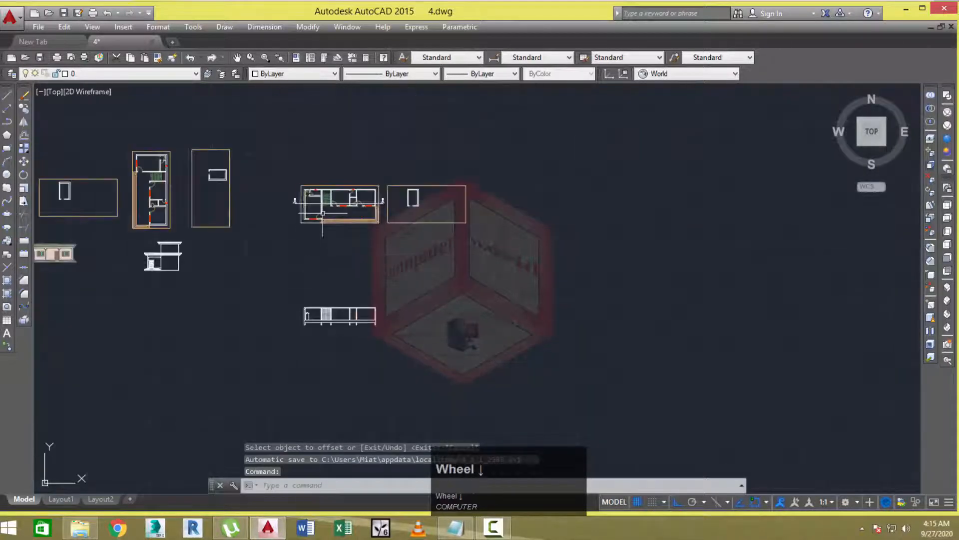
scroll(341, 242, up, 5)
scroll(347, 135, down, 3)
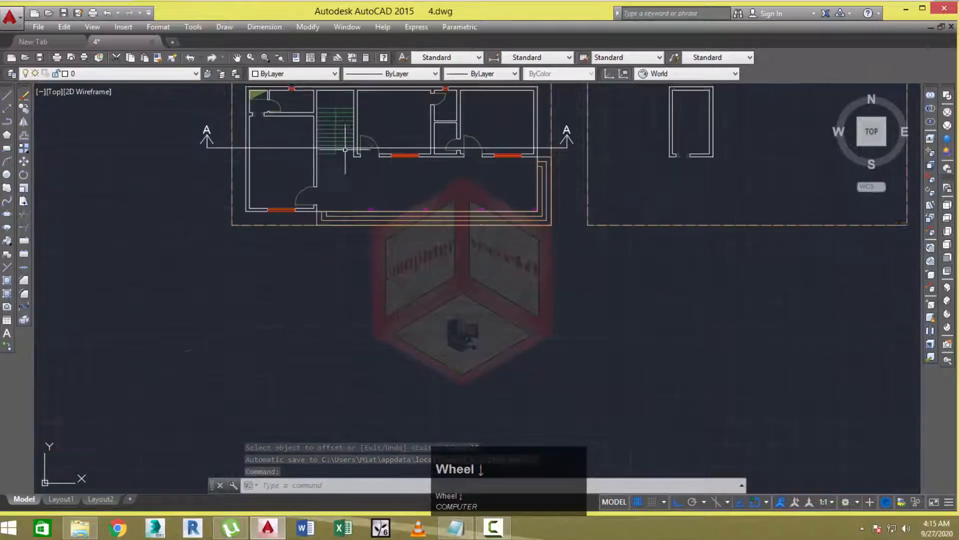
middle_drag(380, 309, 381, 189)
scroll(357, 259, up, 3)
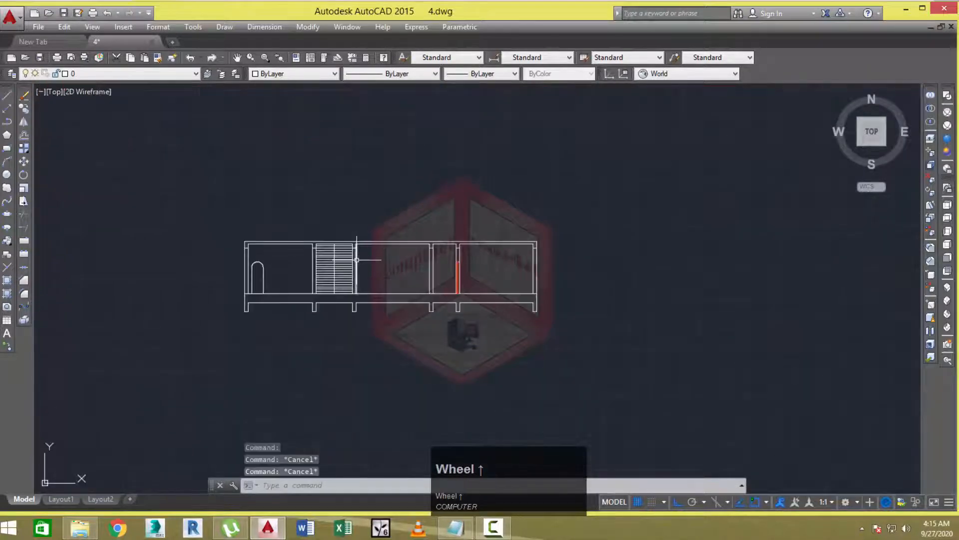
Trim away the left half of the ten lowest step lines, between the staircase wall and the middle line.
text(tr)
key(space)
key(space)
scroll(320, 299, up, 8)
click(336, 254)
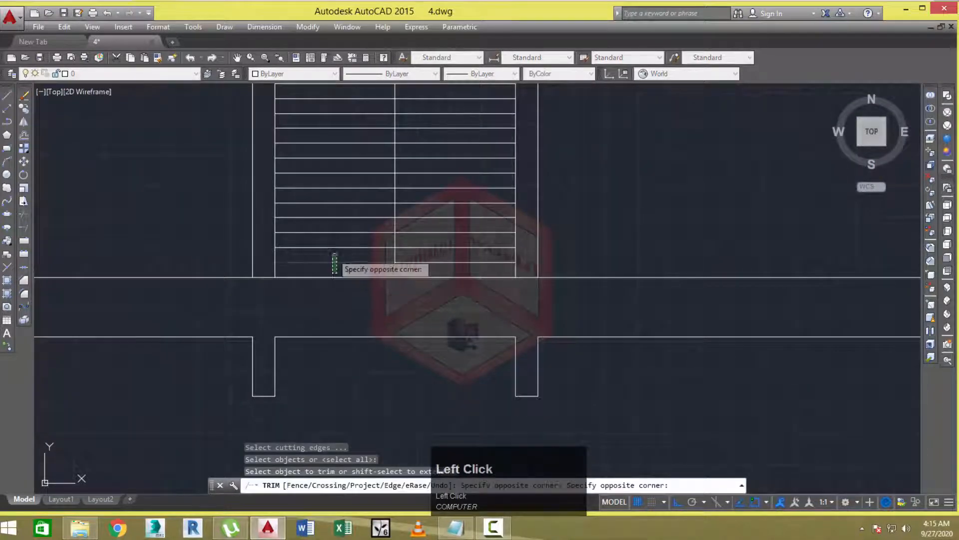
click(334, 254)
click(335, 251)
click(329, 238)
click(331, 237)
click(333, 224)
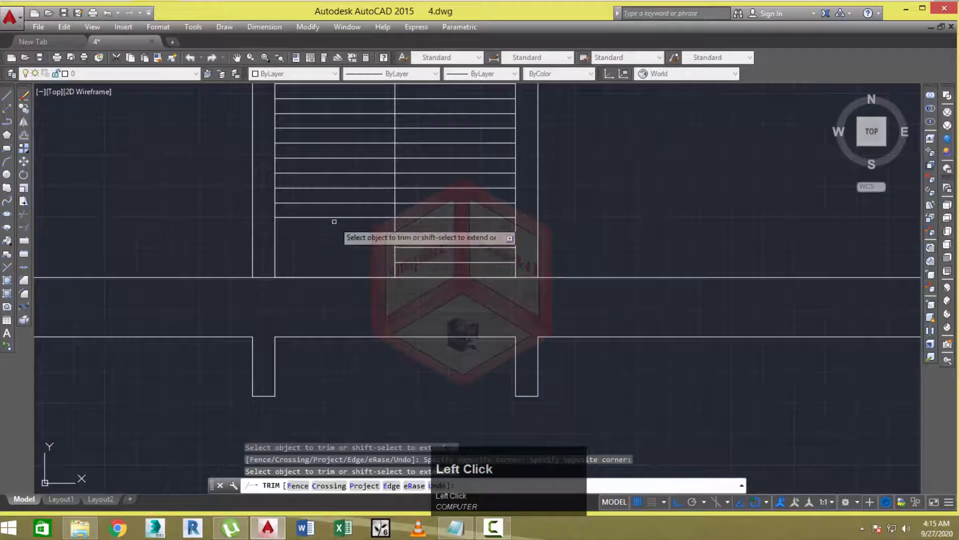
click(333, 217)
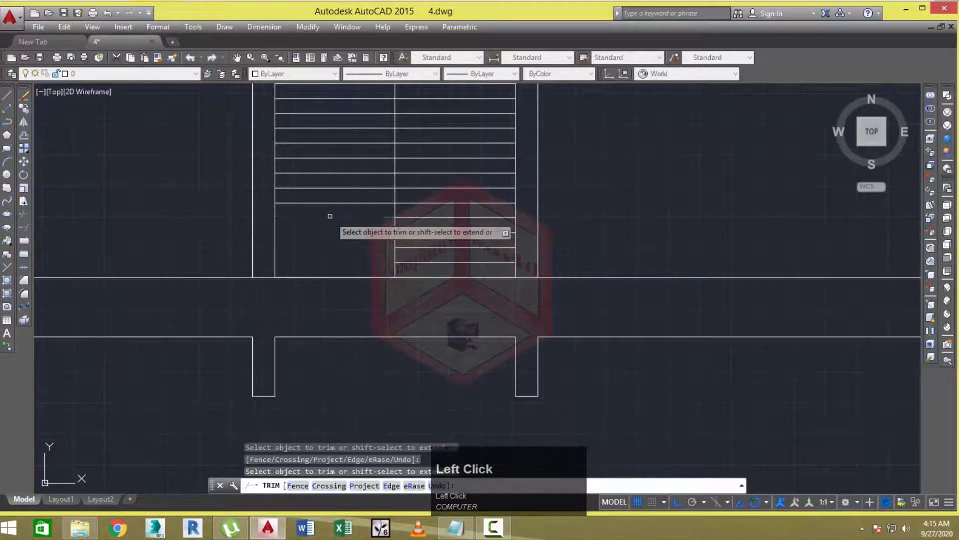
click(334, 173)
click(326, 158)
click(331, 146)
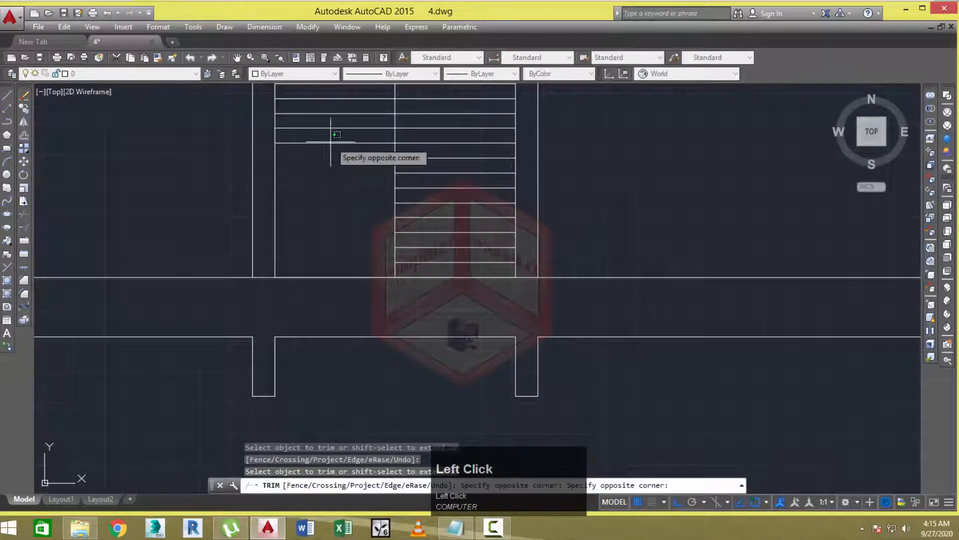
click(330, 138)
click(329, 143)
click(330, 129)
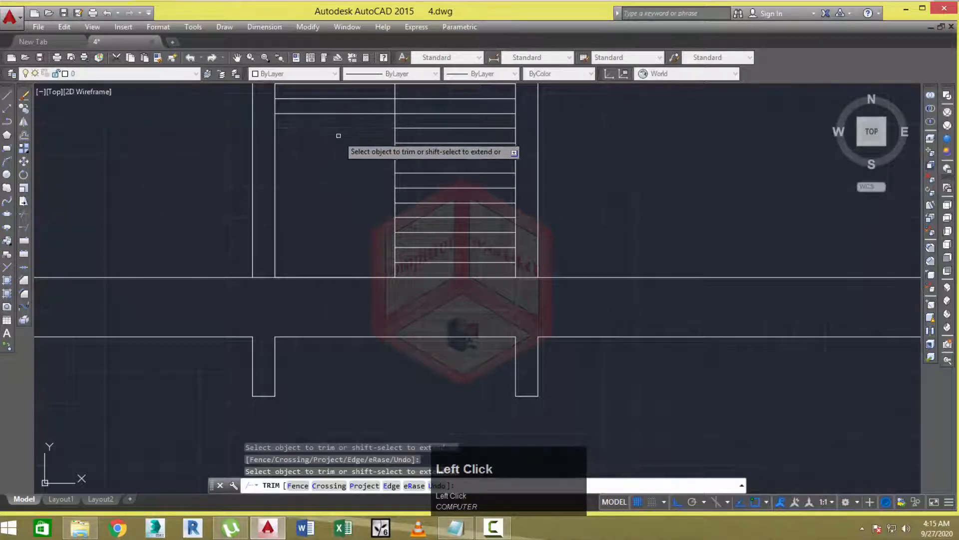
Trim the staircase's middle vertical line between the two step lines at mid-height where the flights meet.
middle_drag(389, 127, 387, 212)
scroll(408, 188, up, 2)
click(381, 193)
click(409, 188)
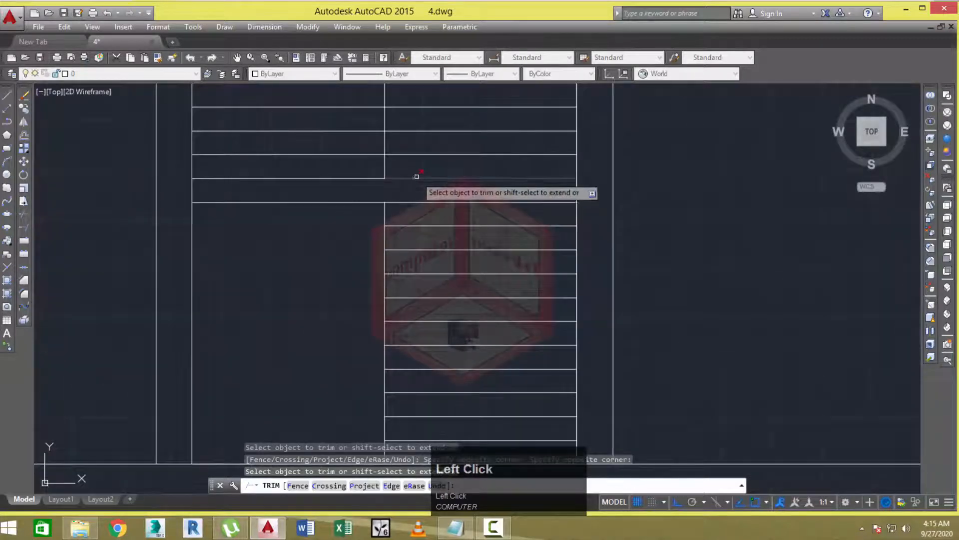
Trim away the right half of the upper step lines, between the staircase's middle line and right wall.
click(430, 165)
scroll(426, 143, down, 2)
middle_drag(428, 142, 426, 178)
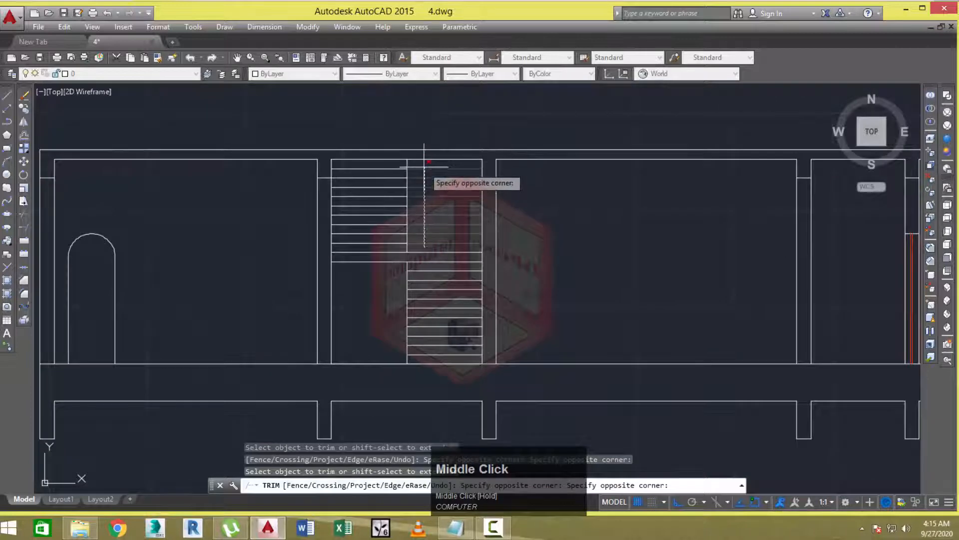
key(Escape)
Examine the section's two stair flights and compare them with the floor plan and roof plan above.
scroll(423, 173, down, 2)
middle_drag(439, 166, 413, 354)
scroll(385, 287, down, 6)
mouse_move(376, 229)
middle_down()
mouse_move(379, 384)
mouse_move(368, 238)
middle_up()
scroll(395, 175, up, 6)
scroll(404, 177, up, 4)
scroll(393, 210, down, 8)
scroll(369, 240, down, 2)
middle_drag(374, 321, 383, 173)
scroll(354, 346, up, 1)
scroll(350, 300, up, 5)
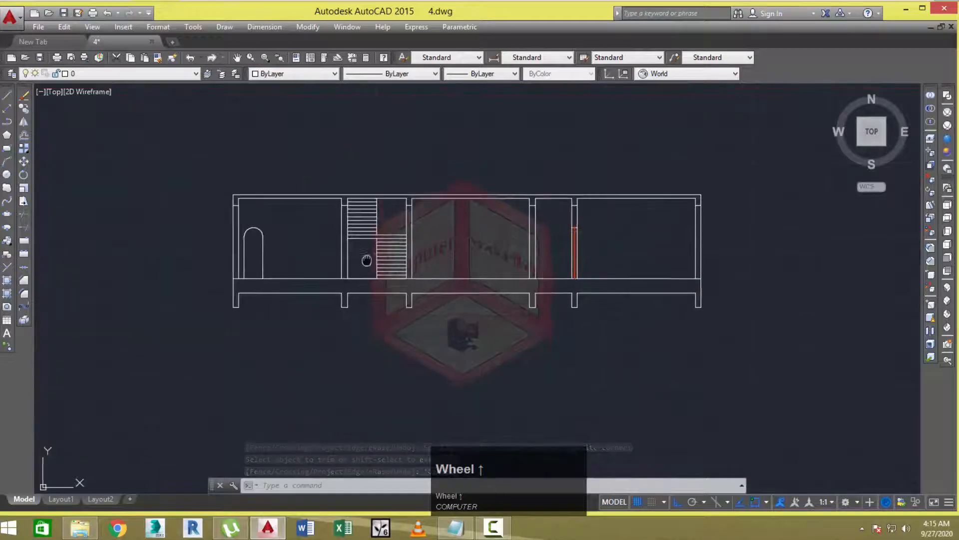
scroll(343, 268, down, 4)
middle_drag(342, 260, 344, 260)
middle_drag(395, 260, 286, 265)
scroll(377, 269, up, 2)
scroll(318, 268, down, 4)
key(Escape)
scroll(271, 286, up, 4)
scroll(287, 265, down, 2)
middle_drag(441, 258, 374, 253)
scroll(373, 253, down, 4)
middle_drag(465, 242, 449, 256)
scroll(430, 238, down, 2)
middle_drag(429, 232, 426, 228)
key(Escape)
key(Escape)
scroll(408, 185, up, 2)
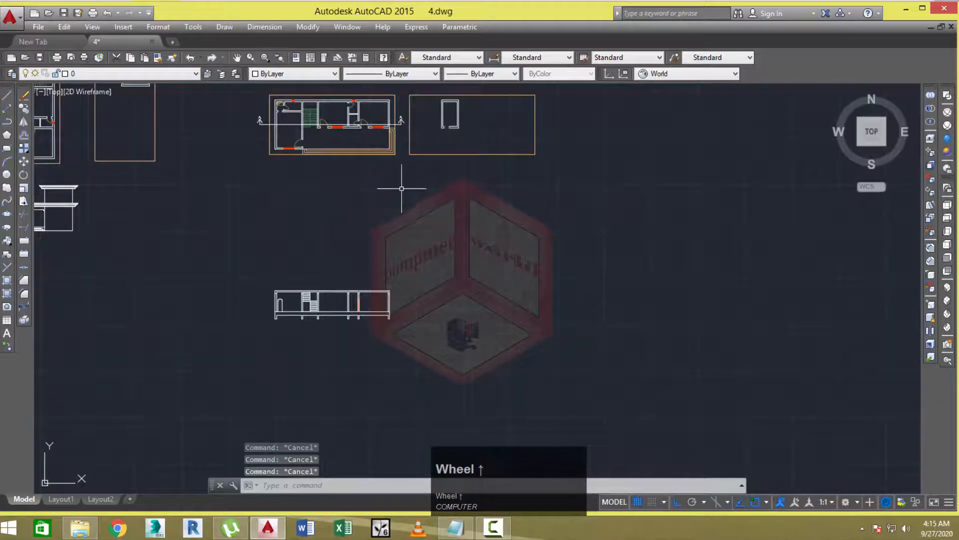
Draw a vertical guide line from the roof plan's left edge down past the level of the section.
text(l)
key(Return)
scroll(403, 137, up, 4)
click(421, 119)
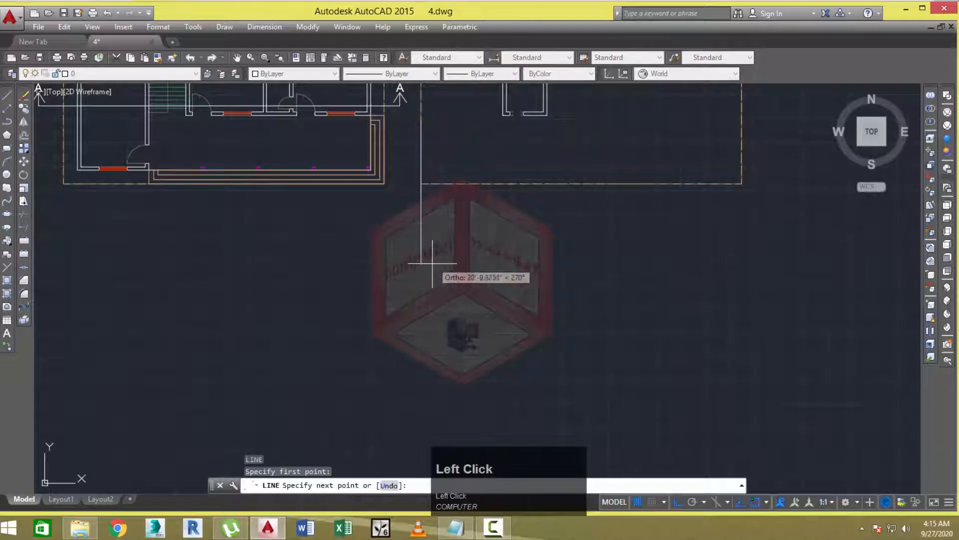
scroll(433, 275, down, 6)
mouse_move(450, 376)
middle_down()
mouse_move(445, 332)
mouse_move(434, 325)
middle_up()
click(437, 324)
key(Escape)
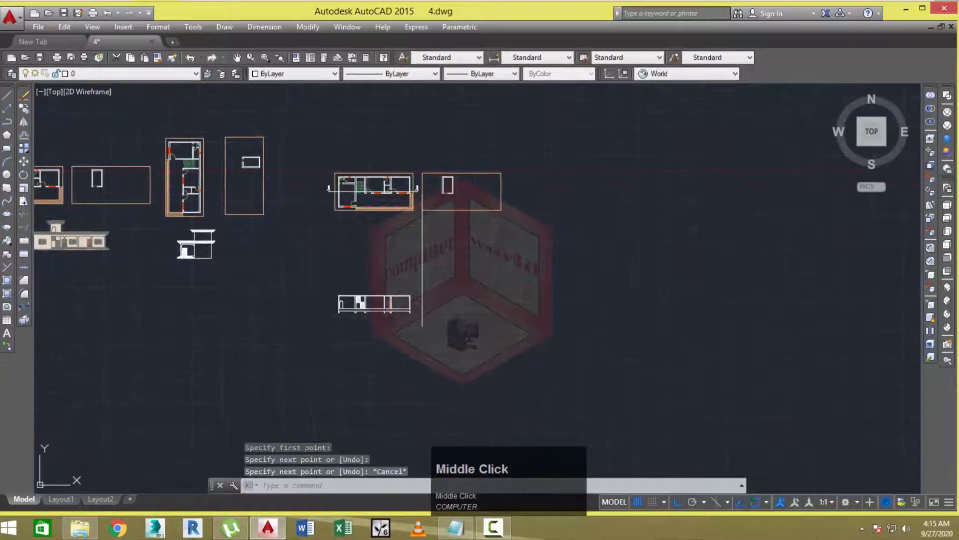
Move the roof plan and its guide line horizontally to the right, farther from the floor plan.
text(m)
key(space)
click(536, 130)
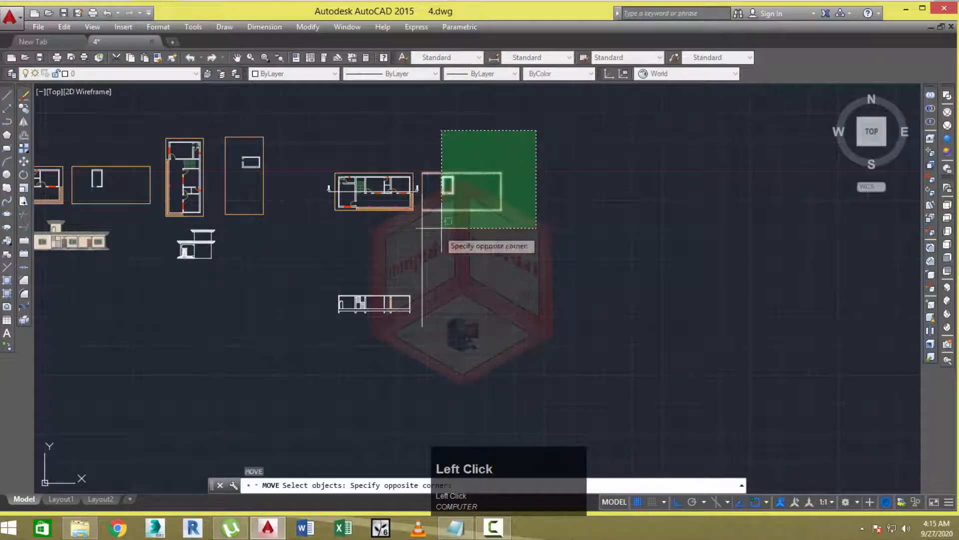
click(420, 236)
right_click(486, 242)
click(486, 241)
click(536, 233)
key(Escape)
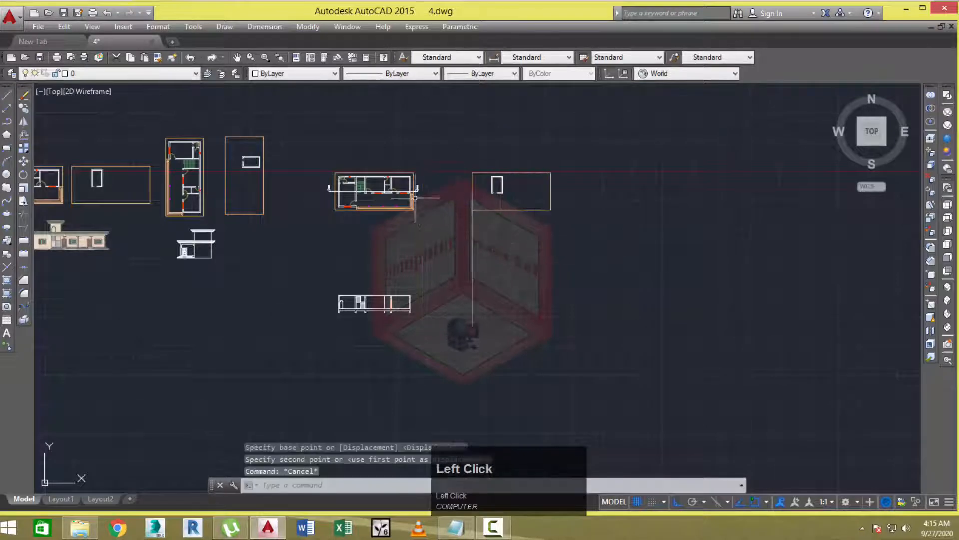
key(Escape)
Copy section line A-A with both arrow markers onto the roof plan, using the plan outlines' upper-left corners as reference points.
scroll(425, 199, up, 2)
middle_drag(430, 200, 429, 204)
text(c)
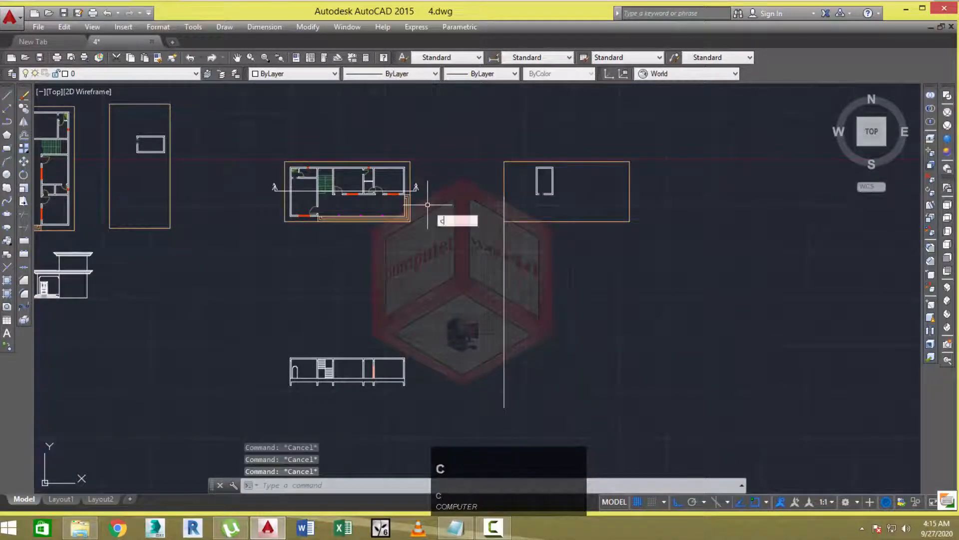
text(t o)
key(space)
scroll(406, 191, up, 4)
click(433, 190)
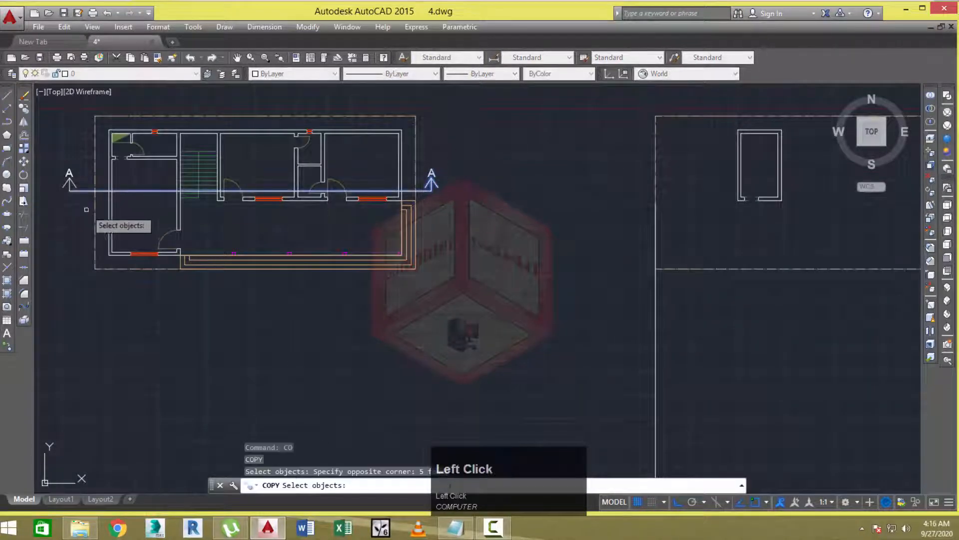
scroll(83, 160, up, 2)
click(50, 198)
scroll(60, 189, down, 2)
right_click(75, 142)
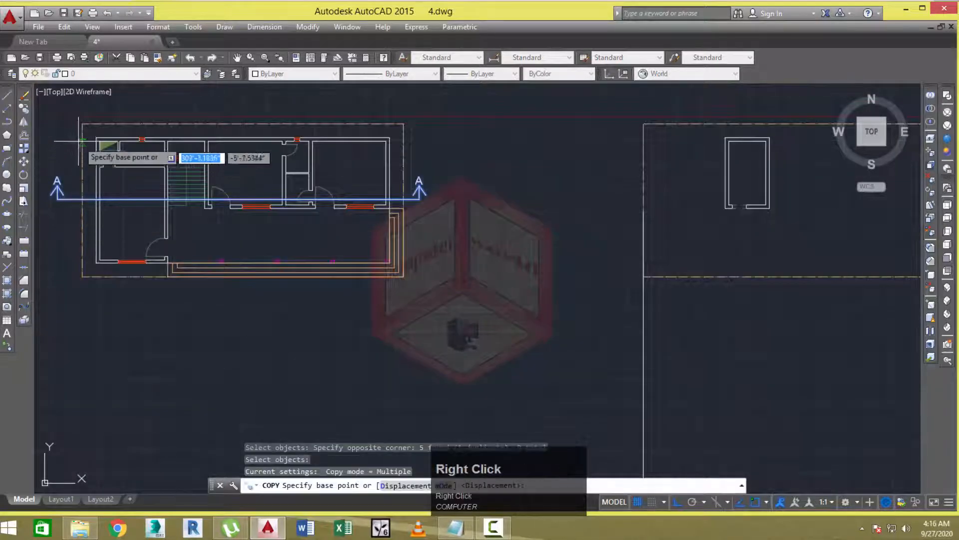
scroll(83, 119, up, 2)
click(83, 115)
scroll(253, 103, down, 5)
scroll(309, 105, up, 1)
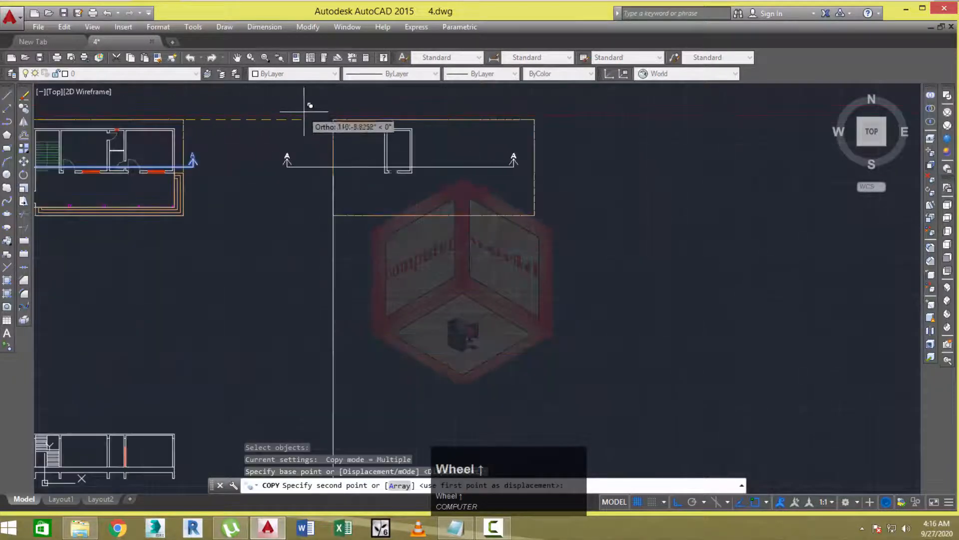
right_click(333, 120)
scroll(322, 131, down, 2)
middle_drag(257, 257, 257, 244)
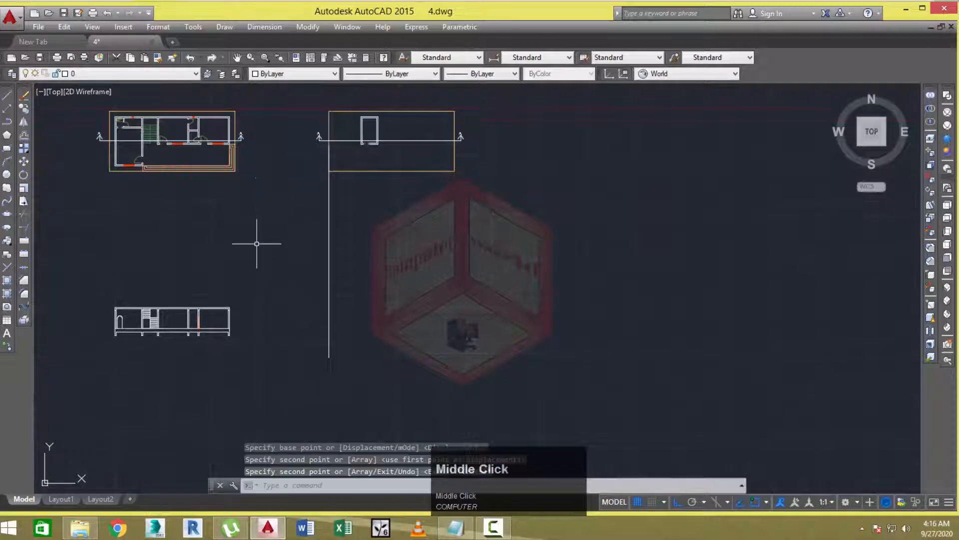
Move the whole section horizontally so its upper-left corner meets the guide line under the roof plan.
text(m)
key(space)
click(278, 281)
click(70, 372)
right_click(98, 303)
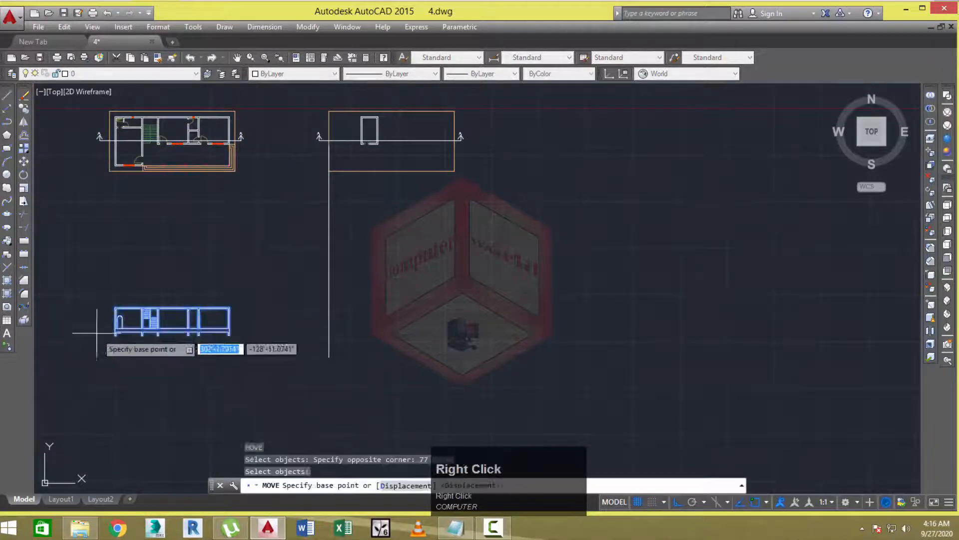
scroll(113, 300, up, 4)
click(121, 296)
scroll(154, 246, down, 4)
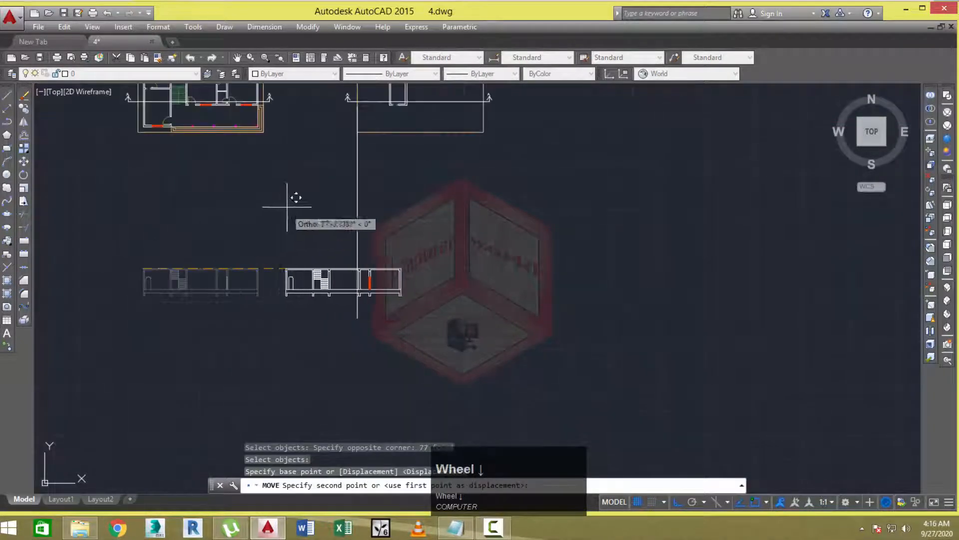
click(357, 196)
key(Escape)
Draw two vertical rays downward from the inner and outer faces of the roof room's left wall.
scroll(372, 183, down, 2)
middle_drag(379, 177, 371, 185)
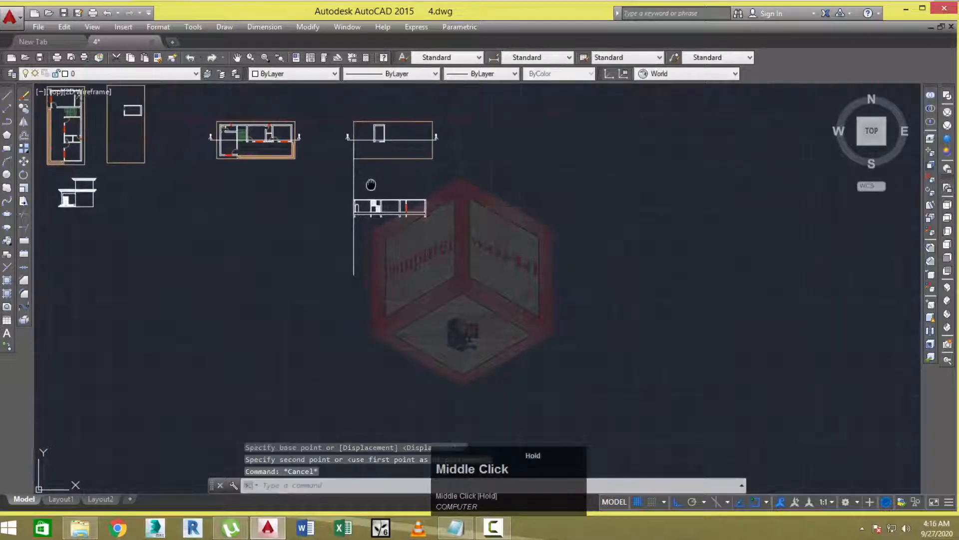
text(ra)
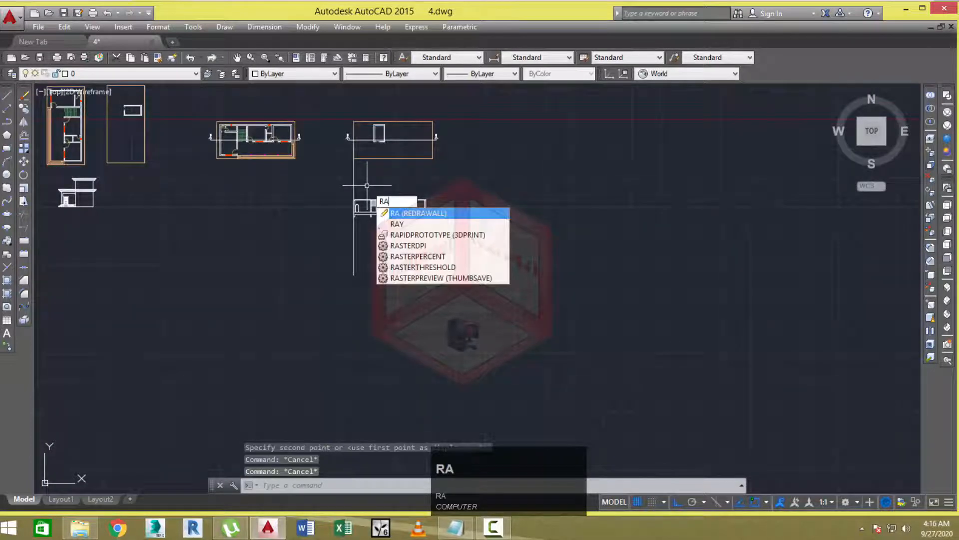
text(y)
key(space)
scroll(383, 132, up, 5)
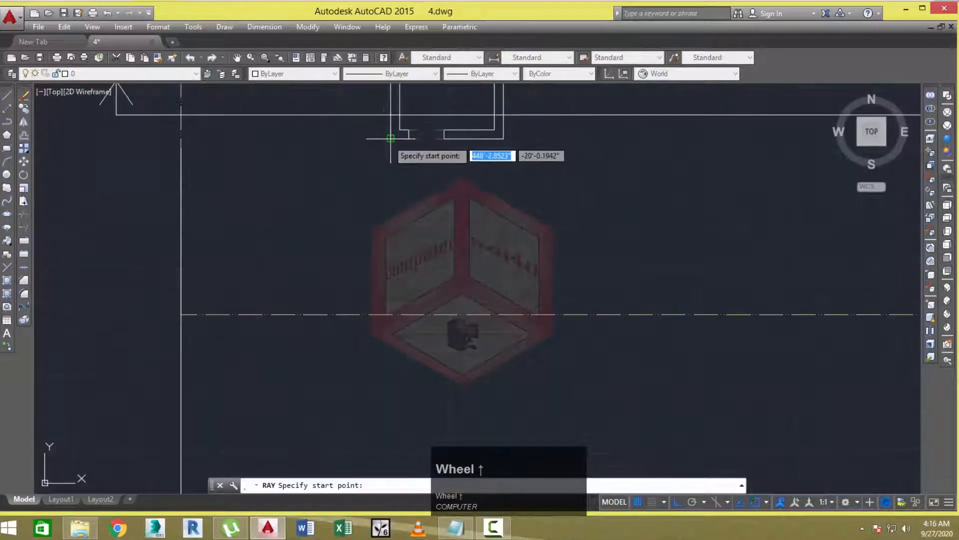
click(390, 138)
click(375, 204)
right_click(375, 203)
key(space)
click(400, 116)
click(405, 189)
right_click(405, 189)
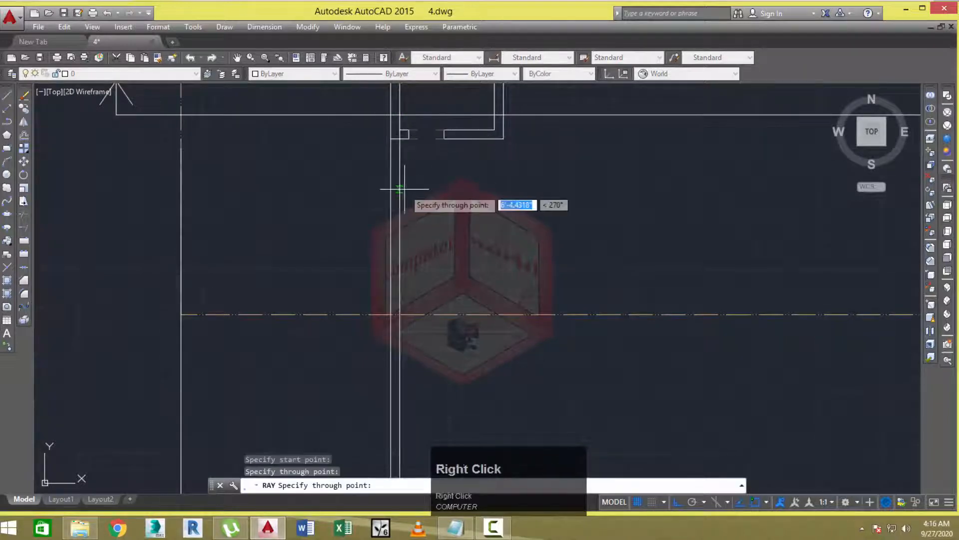
Draw two vertical rays from the roof room's right wall faces at section line A-A down across the section.
key(space)
click(490, 115)
click(494, 171)
right_click(494, 170)
key(space)
click(505, 115)
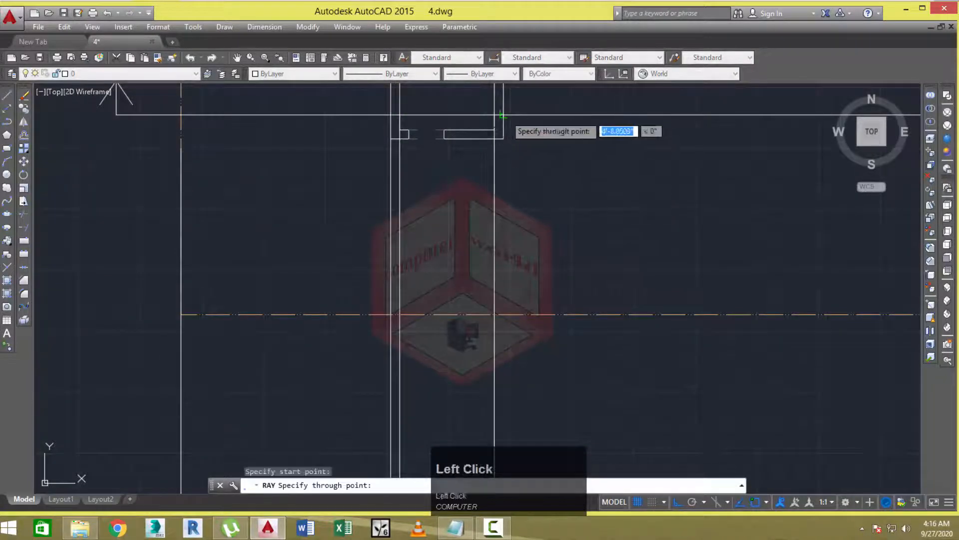
click(504, 170)
right_click(503, 170)
scroll(447, 188, down, 4)
scroll(447, 188, up, 3)
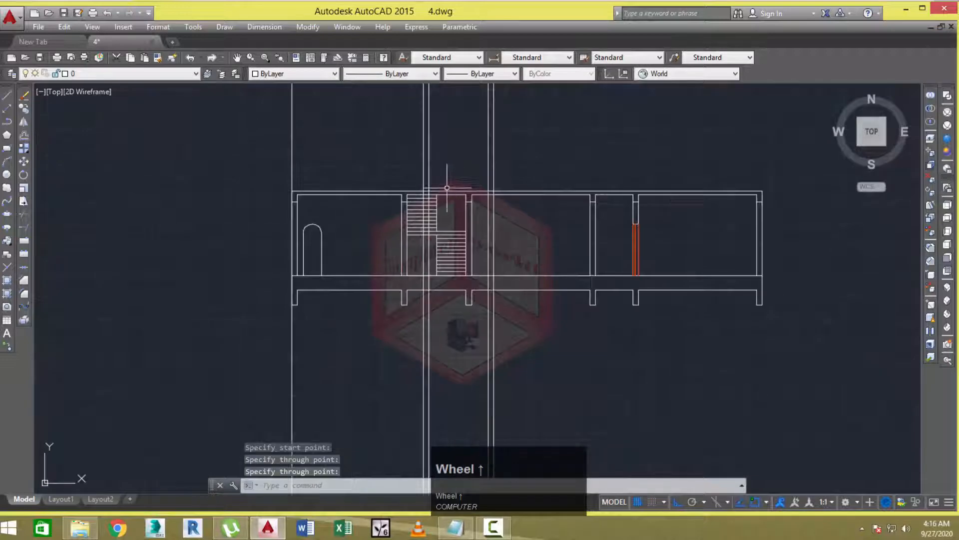
scroll(459, 181, down, 3)
Erase the four rays projected down from the roof room's walls.
middle_drag(452, 178, 445, 325)
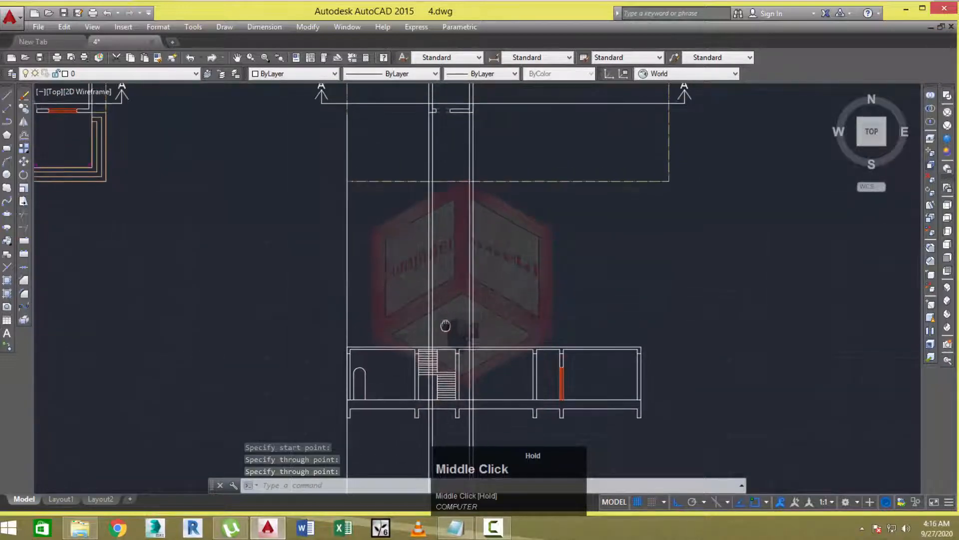
scroll(428, 272, down, 2)
middle_click(420, 292)
middle_drag(420, 291, 423, 279)
click(468, 267)
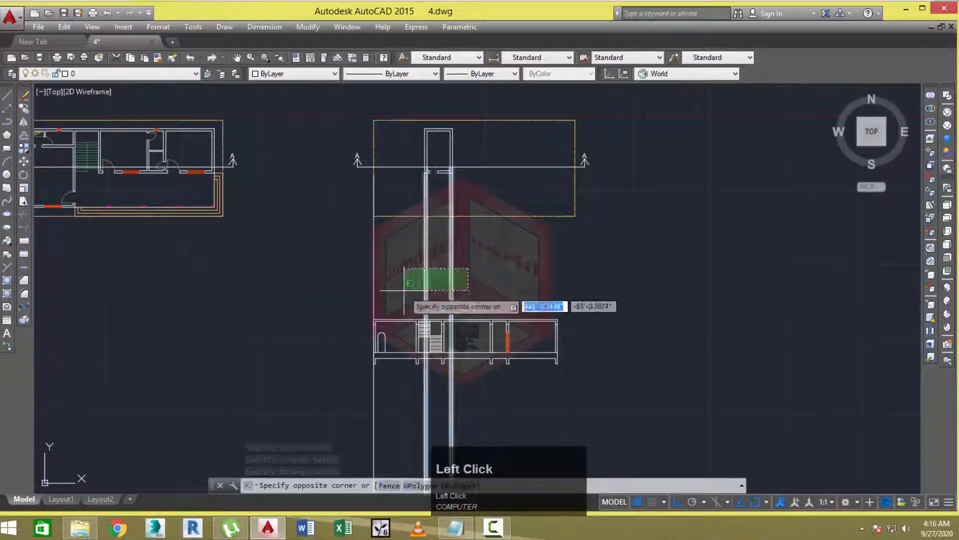
click(405, 290)
text(e)
key(Return)
key(Escape)
Undo the ray erasure, the four rays and the move of the section.
scroll(421, 253, down, 3)
mouse_move(332, 265)
middle_down()
mouse_move(455, 264)
mouse_move(431, 259)
middle_up()
scroll(246, 235, up, 2)
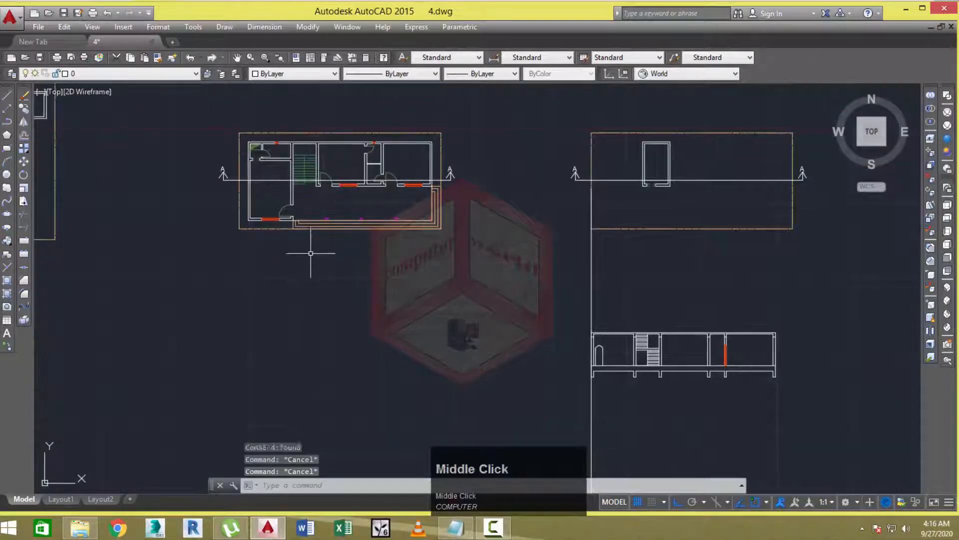
scroll(239, 231, up, 1)
scroll(266, 220, down, 1)
middle_drag(404, 254, 402, 255)
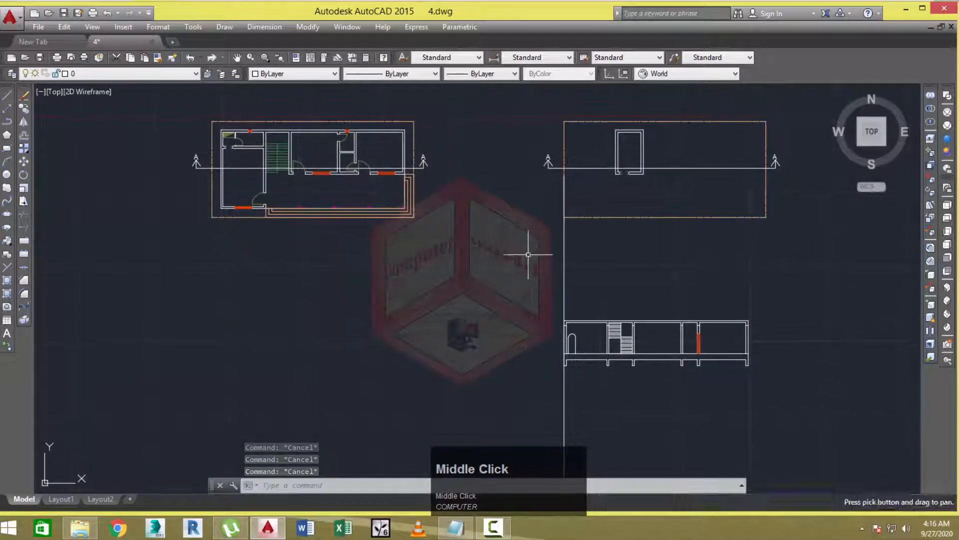
key(ctrl+z)
key(ctrl+z)
key(ctrl+z)
key(ctrl+z)
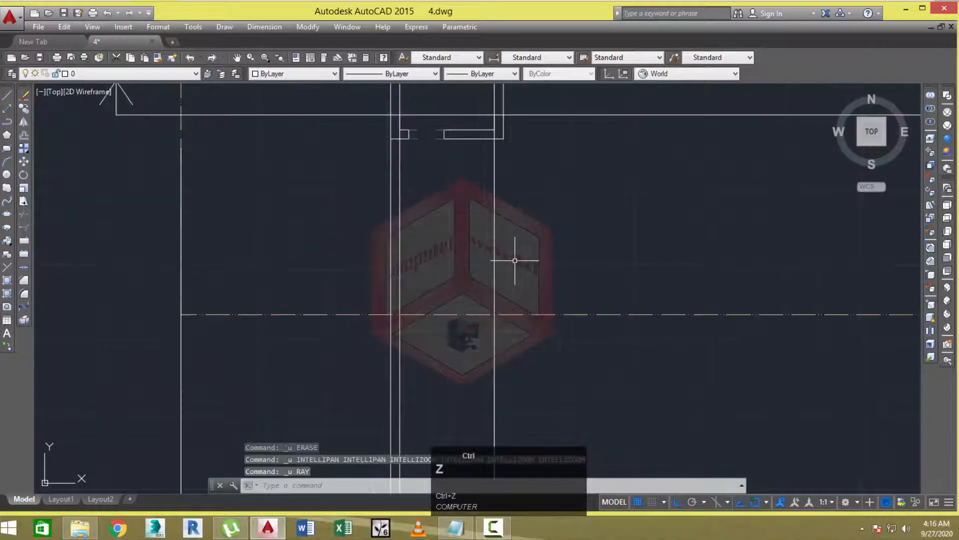
key(ctrl+z)
key(ctrl+z)
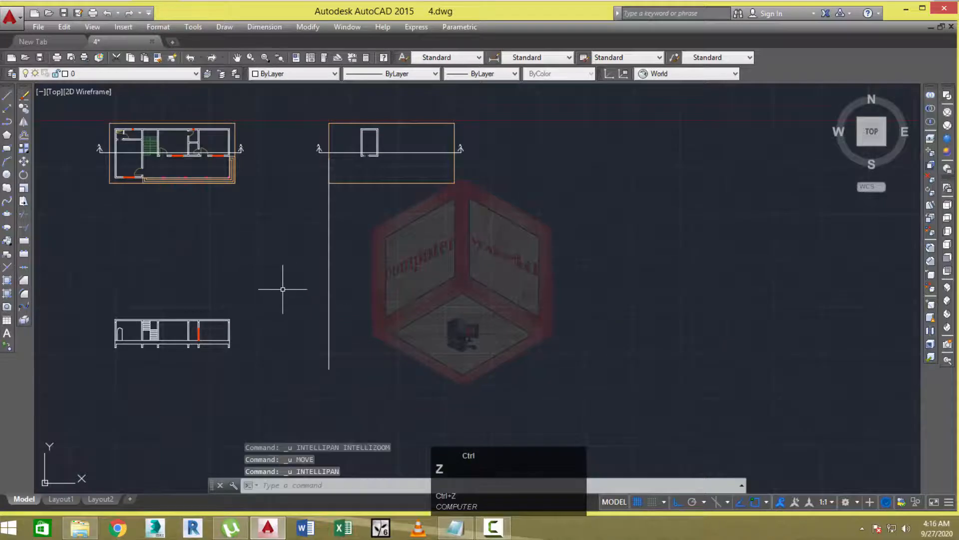
Draw a vertical guide line from the floor plan outline's lower-left corner down past the section.
middle_drag(284, 287, 343, 273)
key(space)
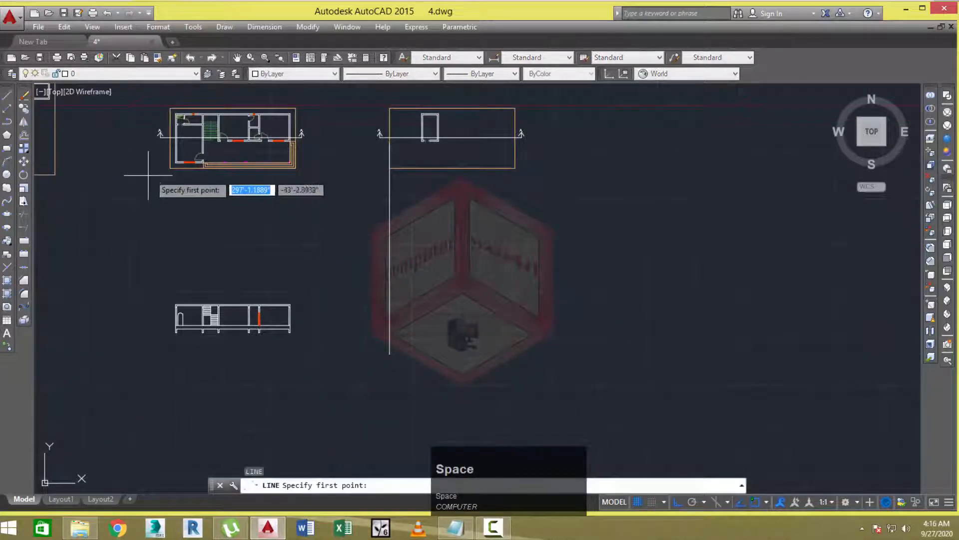
click(170, 168)
click(148, 357)
key(Escape)
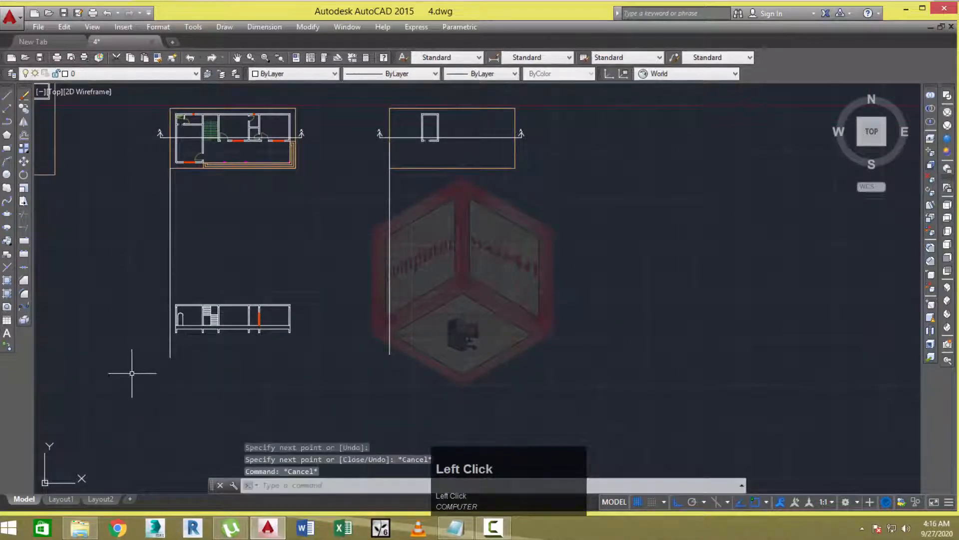
Move the section from the floor plan's guide line to the roof plan's guide line, keeping its offset from the line.
text(m)
key(space)
scroll(252, 326, up, 2)
scroll(353, 267, down, 2)
click(364, 268)
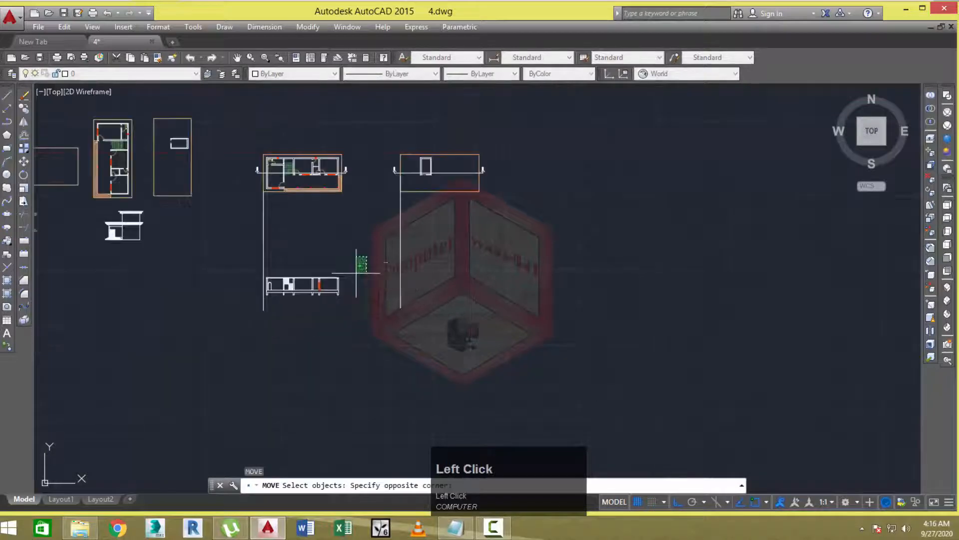
scroll(272, 321, up, 3)
click(263, 316)
right_click(238, 207)
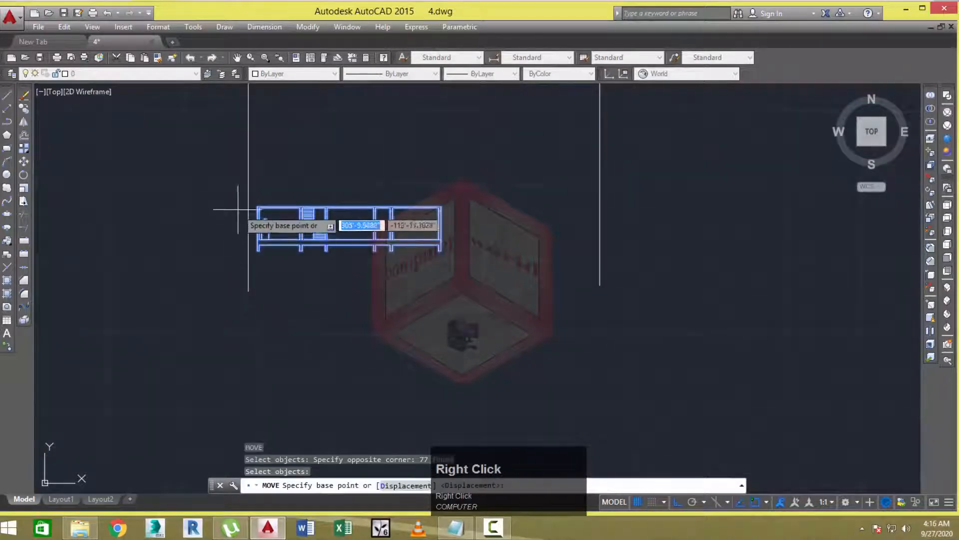
click(250, 200)
scroll(350, 208, down, 2)
scroll(401, 169, up, 1)
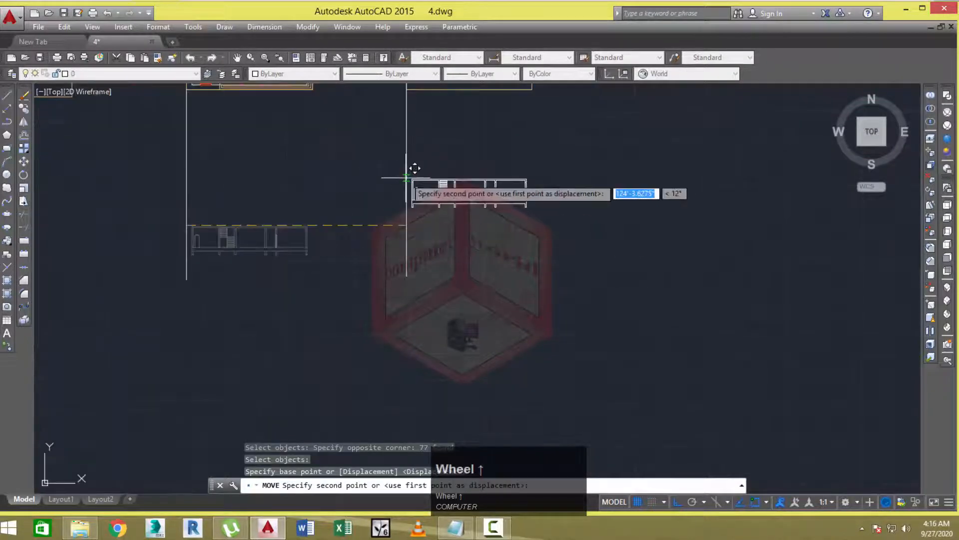
click(407, 178)
scroll(403, 227, down, 2)
key(Escape)
Erase the vertical guide lines beneath the floor plan and the roof plan.
middle_drag(403, 232, 373, 260)
scroll(367, 208, up, 2)
key(Escape)
click(401, 177)
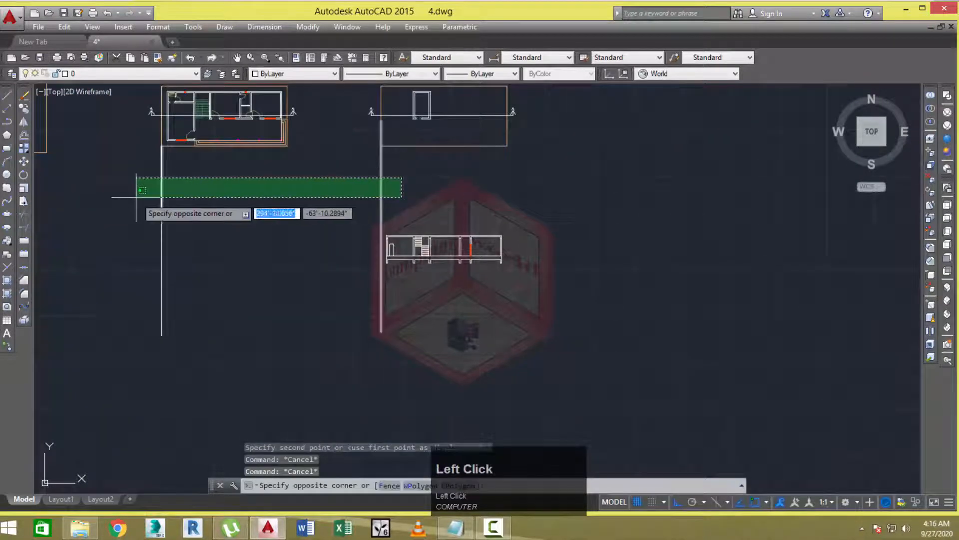
click(134, 199)
key(e)
key(space)
click(172, 235)
click(145, 239)
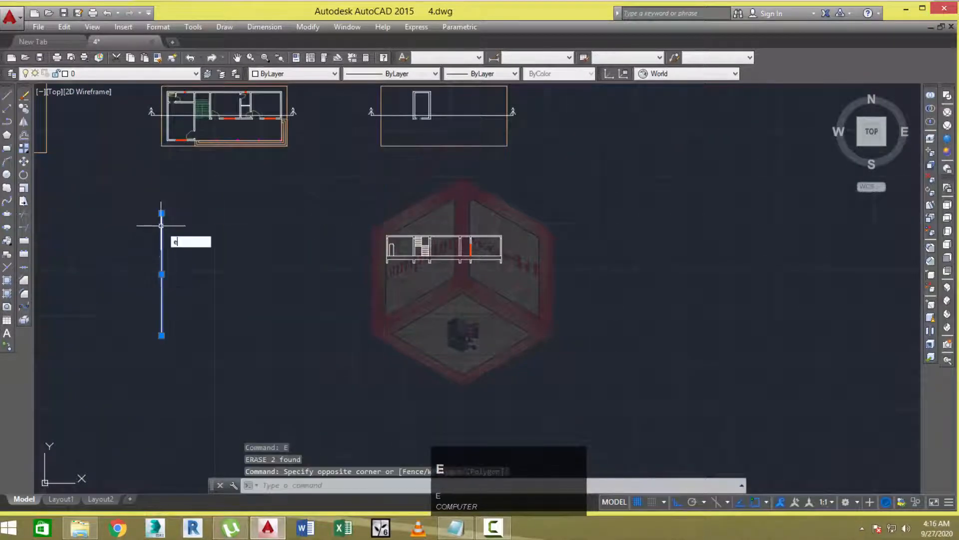
Draw two vertical rays downward from the roof room's left wall faces, starting where the section line A-A crosses them.
text(ray)
key(space)
middle_drag(278, 171, 263, 208)
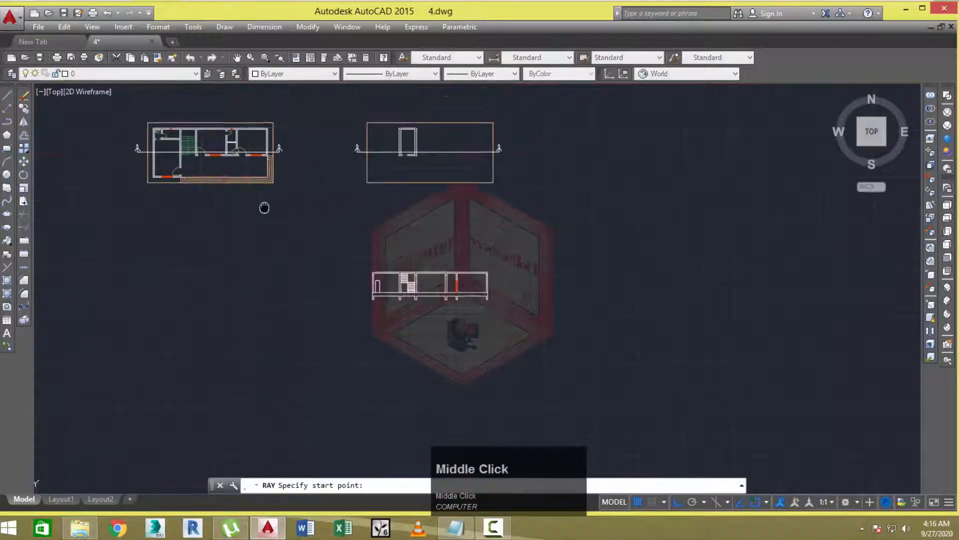
scroll(366, 175, up, 4)
click(366, 174)
click(368, 195)
key(space)
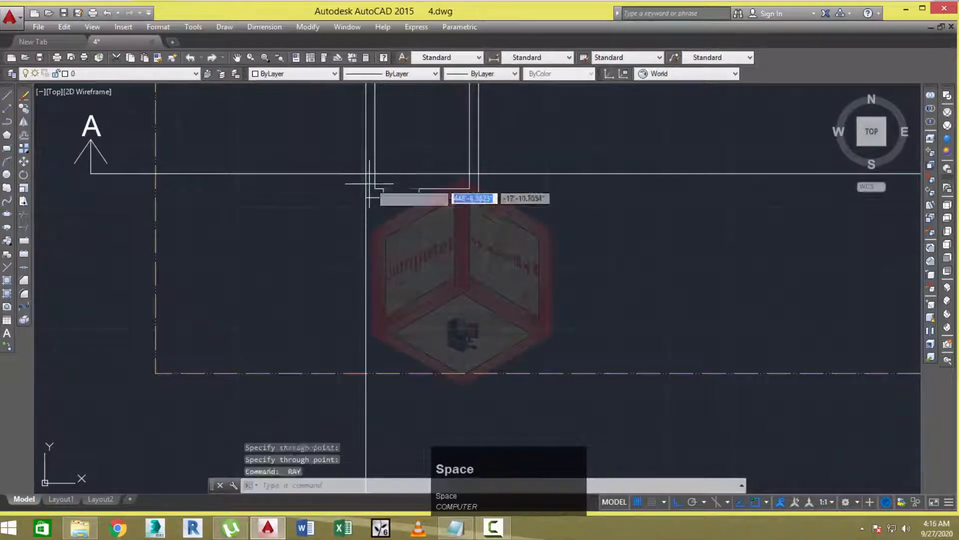
key(space)
scroll(377, 168, up, 2)
click(388, 240)
right_click(402, 280)
Draw two vertical rays downward from the roof room's right wall faces, starting at the section line A-A.
key(space)
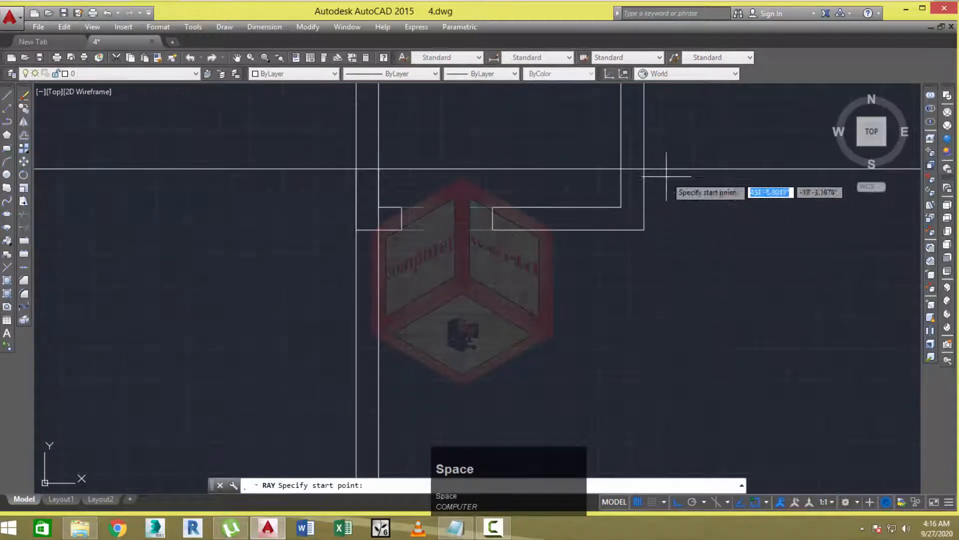
click(612, 170)
click(629, 184)
key(space)
key(space)
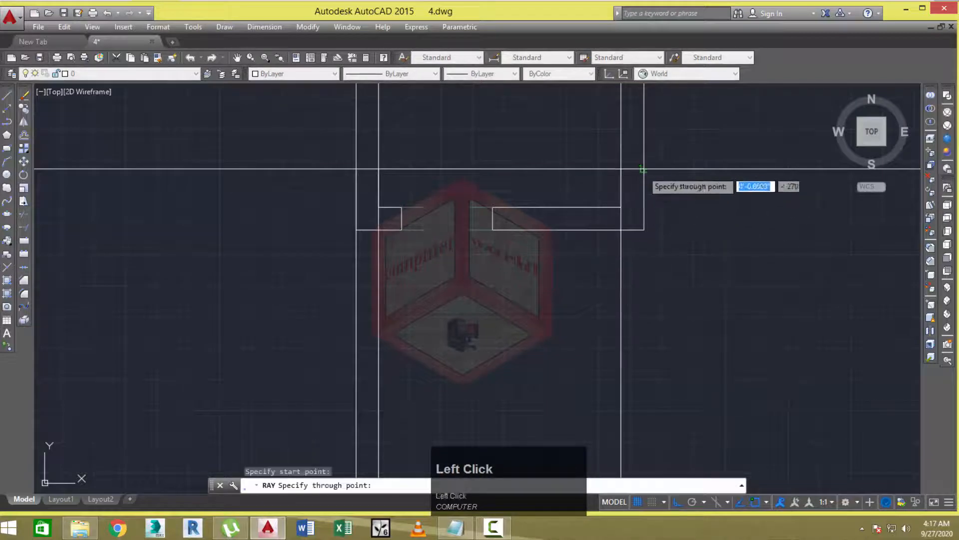
click(654, 237)
right_click(653, 238)
Offset the top line of the section's roof slab upward by 10' to set the upper level's height.
scroll(528, 205, down, 12)
scroll(521, 280, up, 2)
mouse_move(523, 324)
middle_down()
mouse_move(525, 255)
mouse_move(495, 308)
middle_up()
scroll(522, 277, up, 6)
key(space)
text(1)
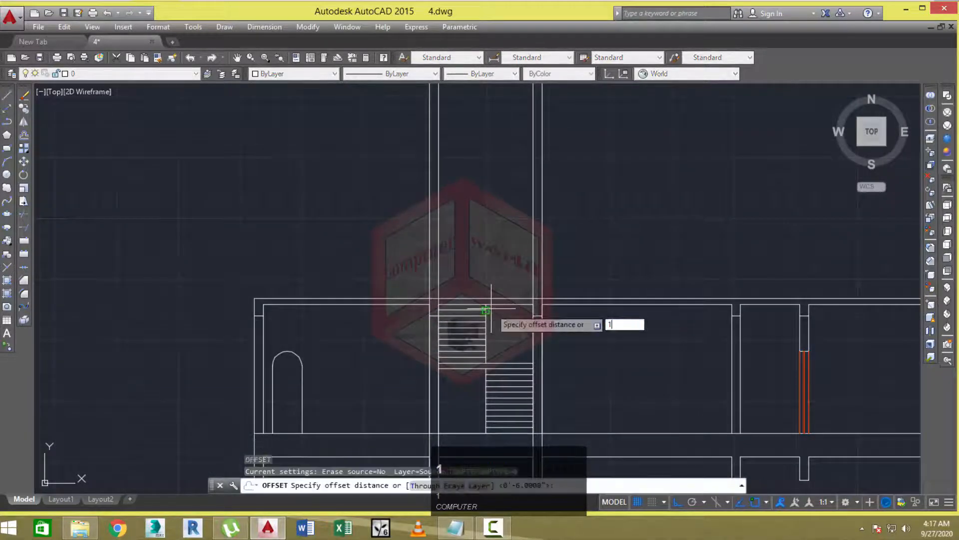
text(0')
key(Return)
scroll(494, 308, up, 2)
click(494, 295)
click(493, 227)
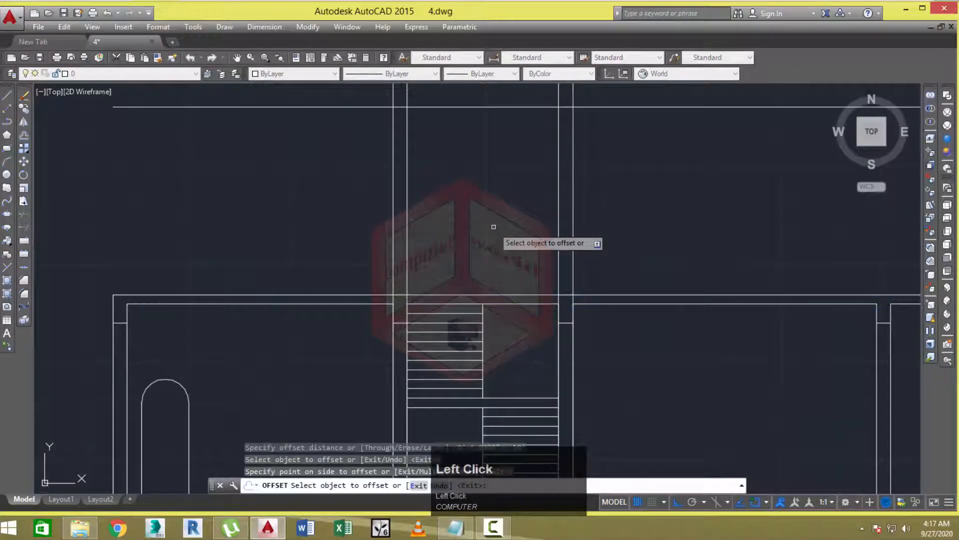
key(Escape)
Offset the new upper-level line upward by 6 inches to form the upper roof slab's thickness.
key(space)
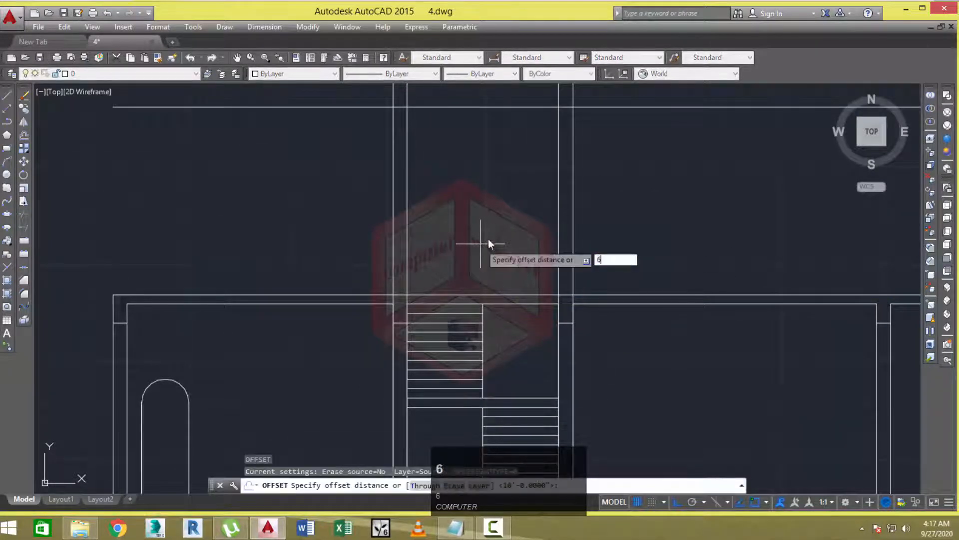
key(space)
click(490, 106)
click(494, 101)
middle_drag(478, 119, 464, 204)
key(Escape)
key(Escape)
key(Escape)
key(Escape)
scroll(464, 213, down, 2)
middle_drag(468, 249, 462, 248)
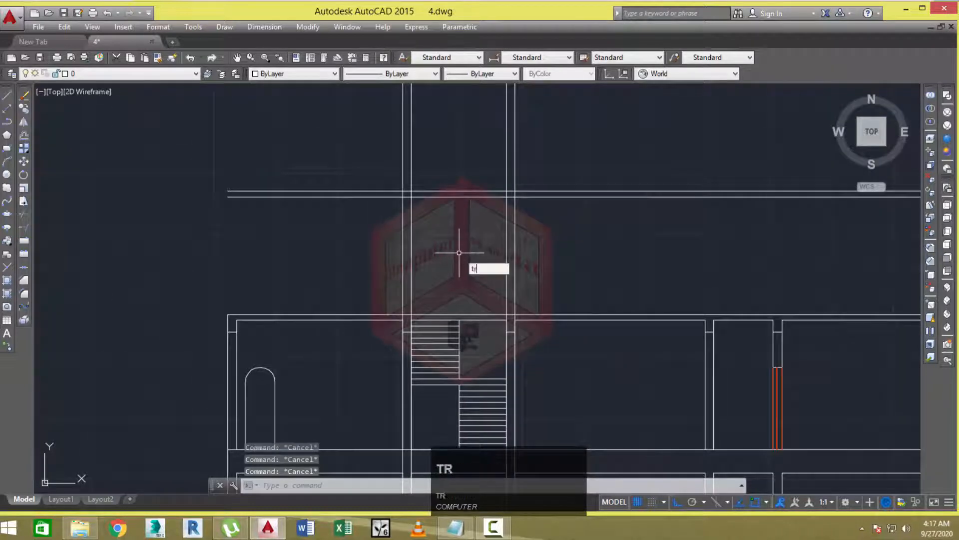
Trim the upper slab and wall lines that run past the outer corners of the stair tower.
key(space)
key(space)
middle_drag(563, 227, 588, 225)
click(525, 207)
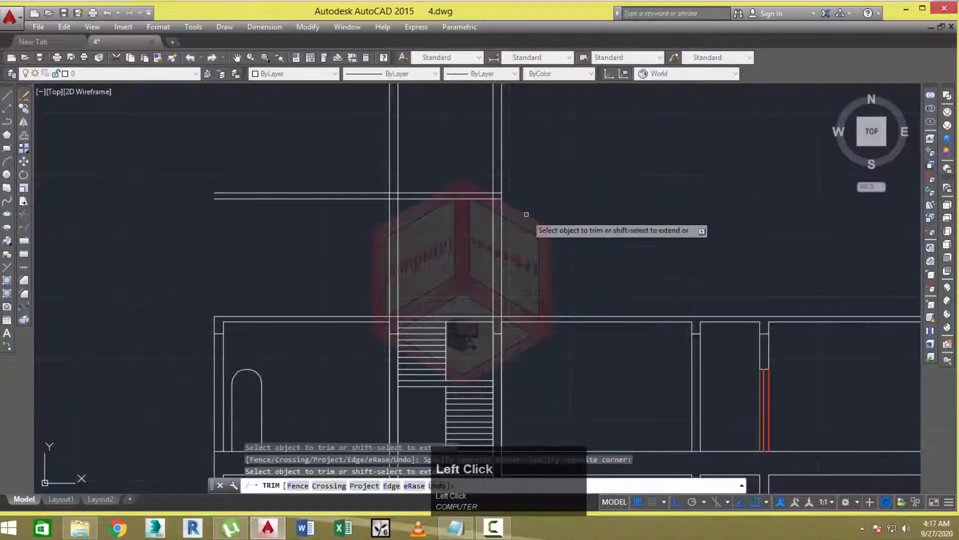
scroll(439, 175, down, 5)
scroll(447, 305, up, 3)
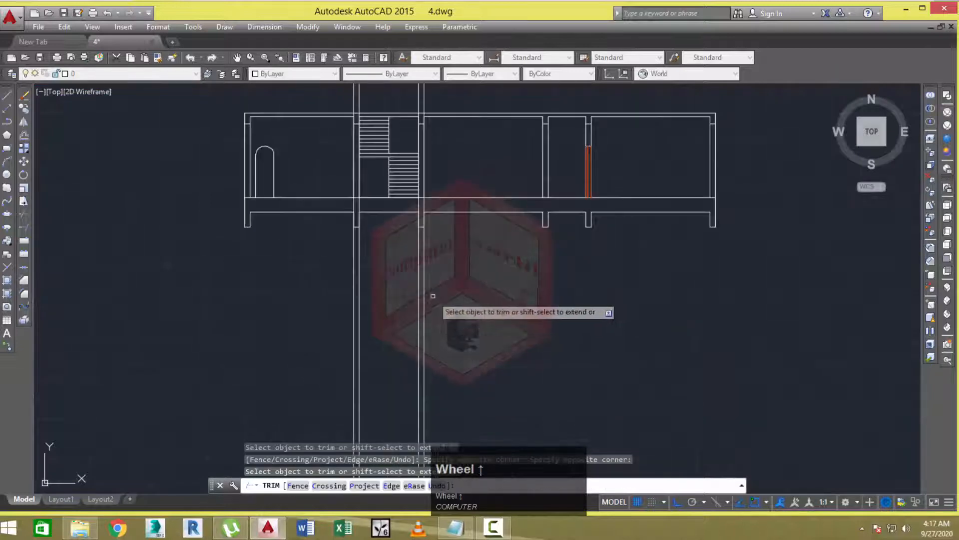
Trim the two stair walls' lines where they cross the thickness of the ground-floor roof slab.
middle_drag(424, 237, 431, 293)
scroll(413, 170, up, 6)
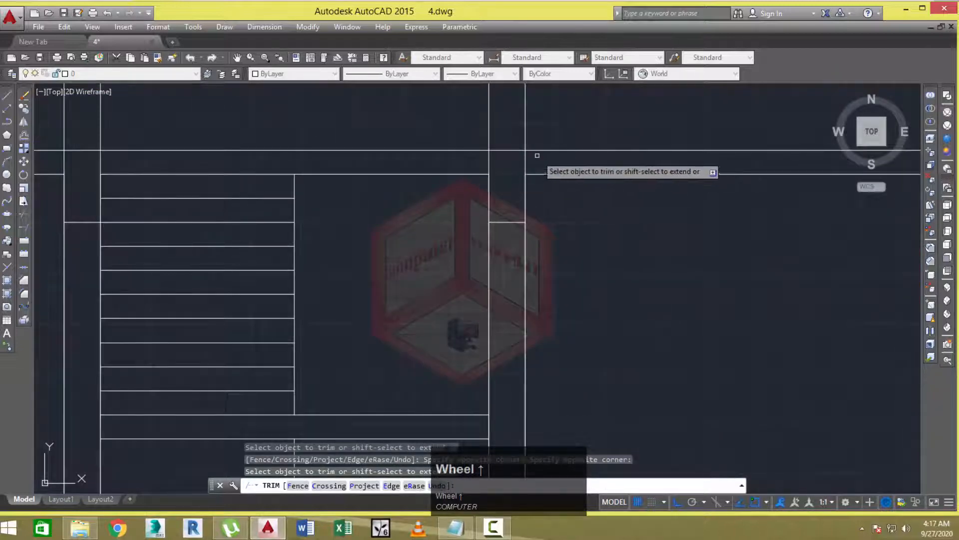
scroll(537, 155, down, 2)
click(446, 161)
click(143, 165)
scroll(281, 142, down, 4)
key(Escape)
key(Escape)
scroll(347, 164, down, 2)
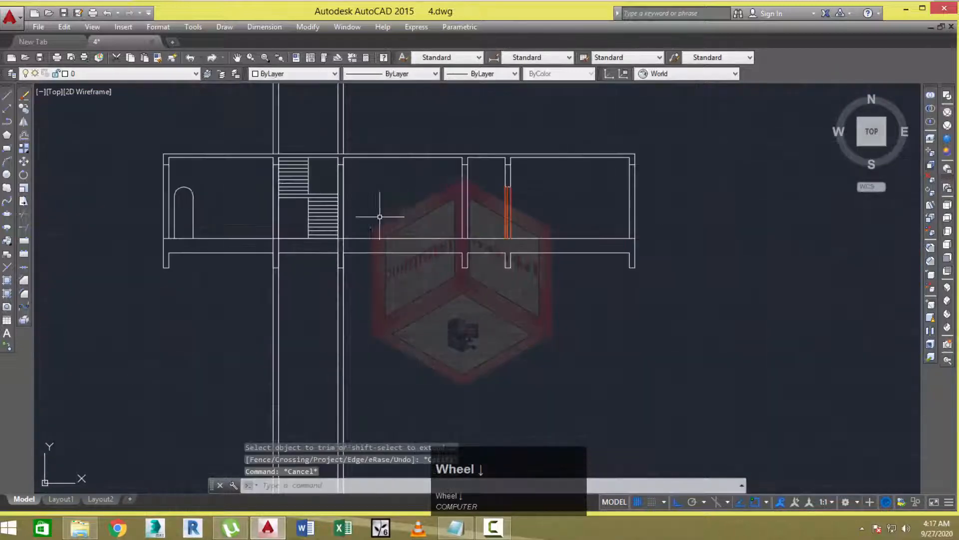
Erase the four leftover wall lines hanging below the foundation under the stairs.
click(425, 321)
click(159, 381)
key(space)
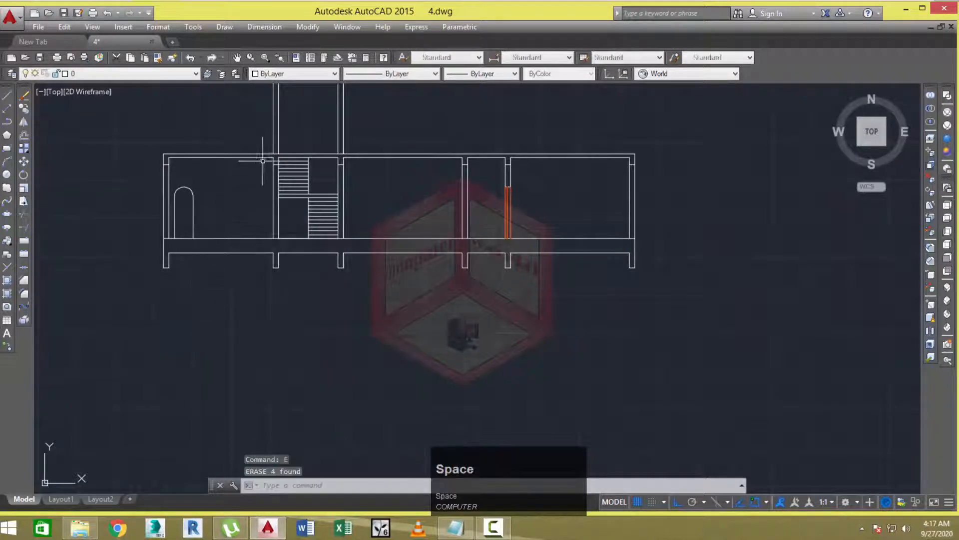
Extend the inner line of the wall beside the upper stair flight to the top of the roof slab.
middle_click(268, 197)
text(ex)
key(space)
key(space)
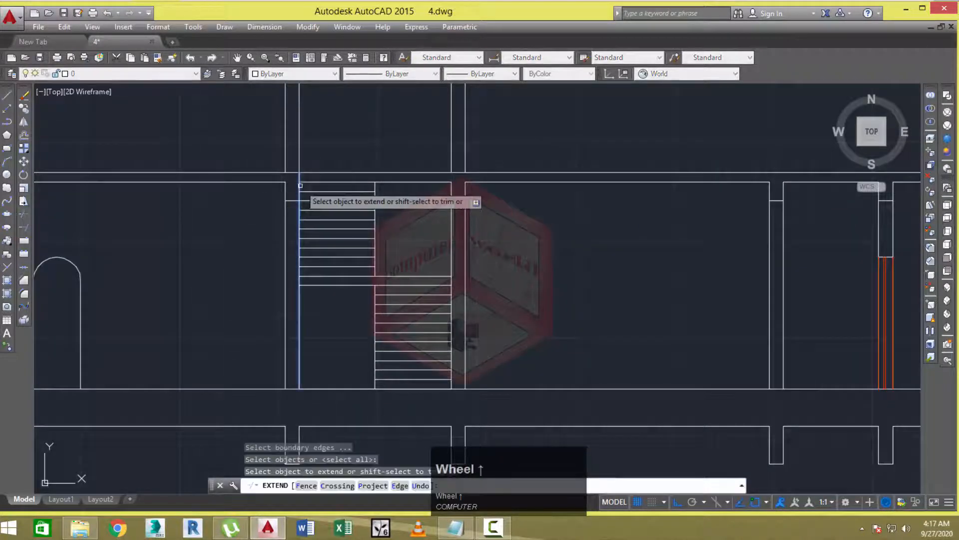
click(300, 186)
click(459, 181)
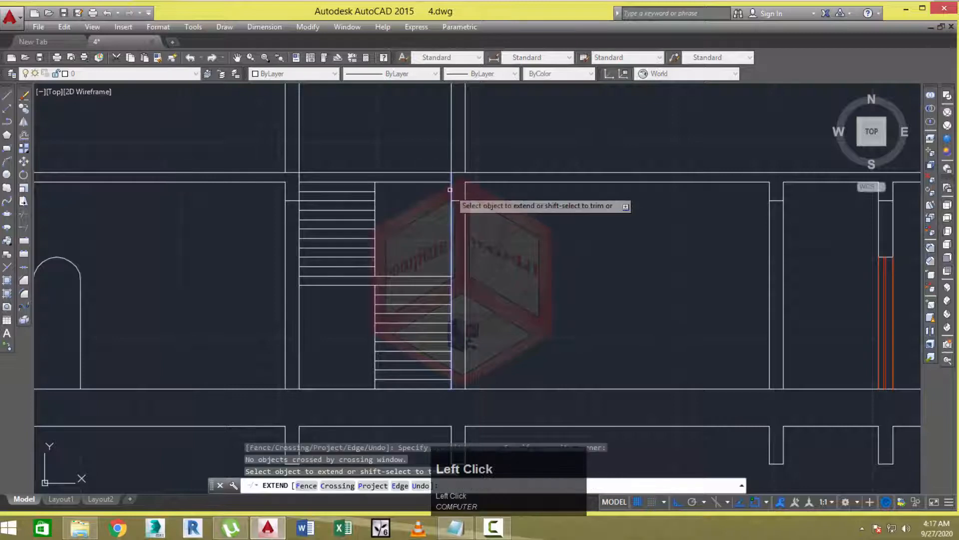
key(Escape)
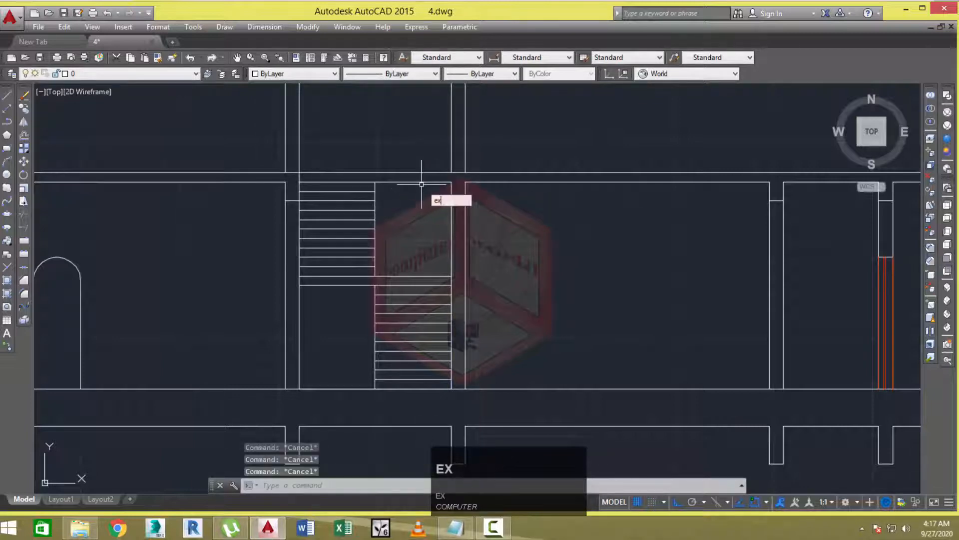
Extend the centre line between the two stair flights up to the top of the roof slab.
text(ex)
key(space)
key(space)
scroll(377, 185, up, 2)
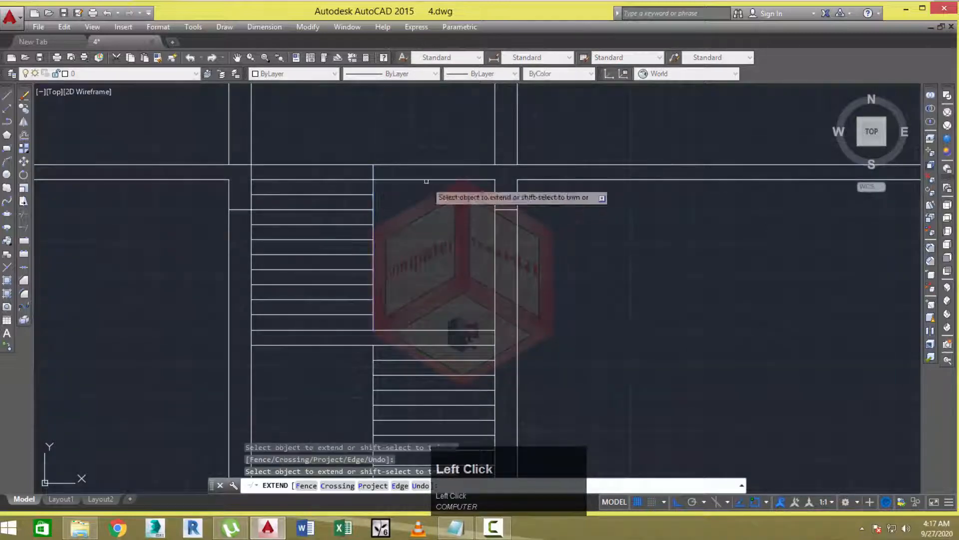
key(Escape)
key(Escape)
key(Escape)
Trim the roof slab's underside line across the stair opening beside the upper flight.
text(tr)
key(space)
key(space)
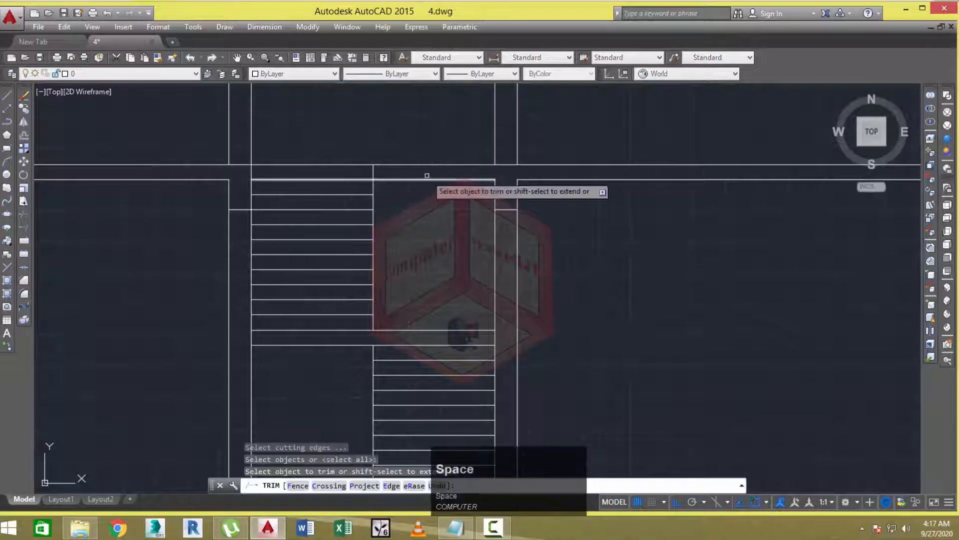
click(429, 174)
click(418, 186)
key(Escape)
scroll(417, 193, down, 2)
middle_drag(421, 212, 418, 215)
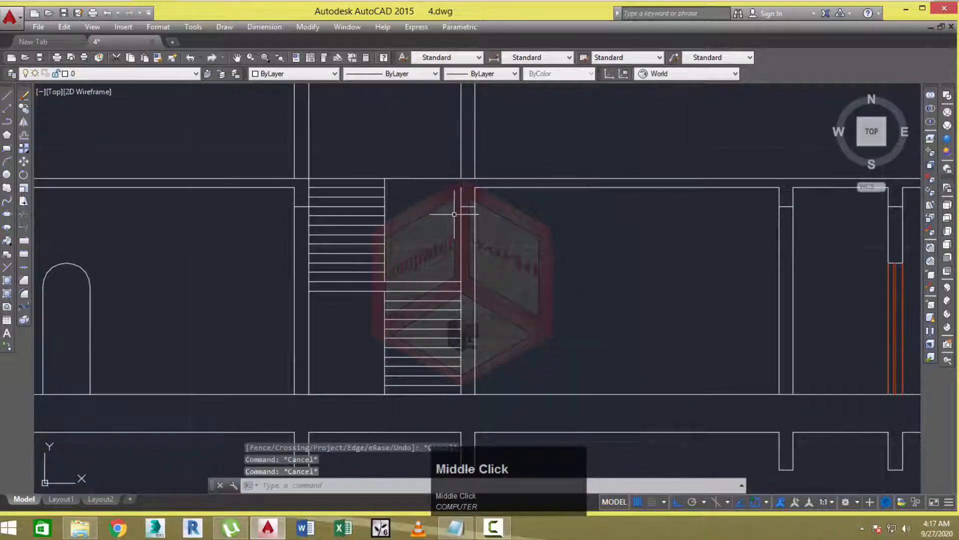
Extend the inner line of the wall beside the lower stair flight to the top of the roof slab.
text(ex)
key(space)
key(space)
click(463, 194)
scroll(430, 204, down, 2)
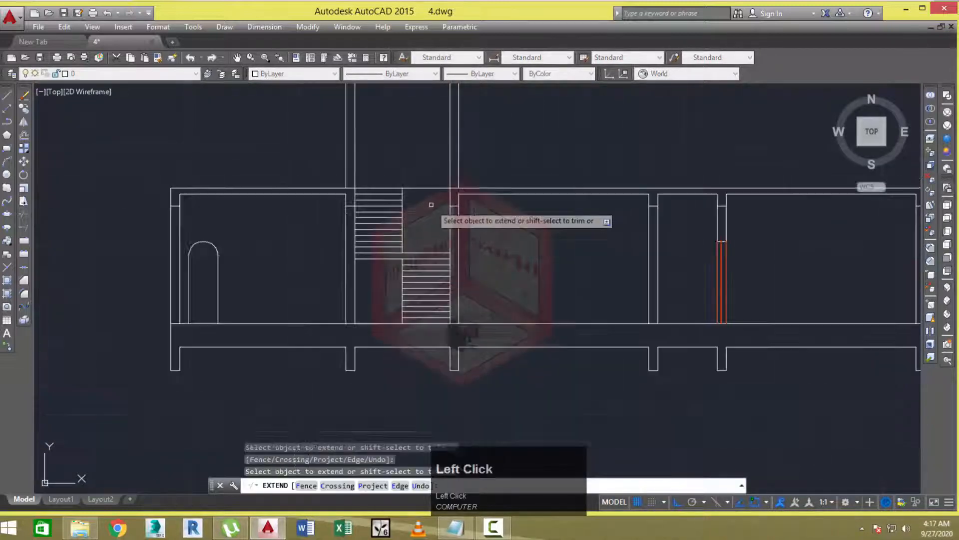
key(Escape)
middle_drag(431, 219, 427, 239)
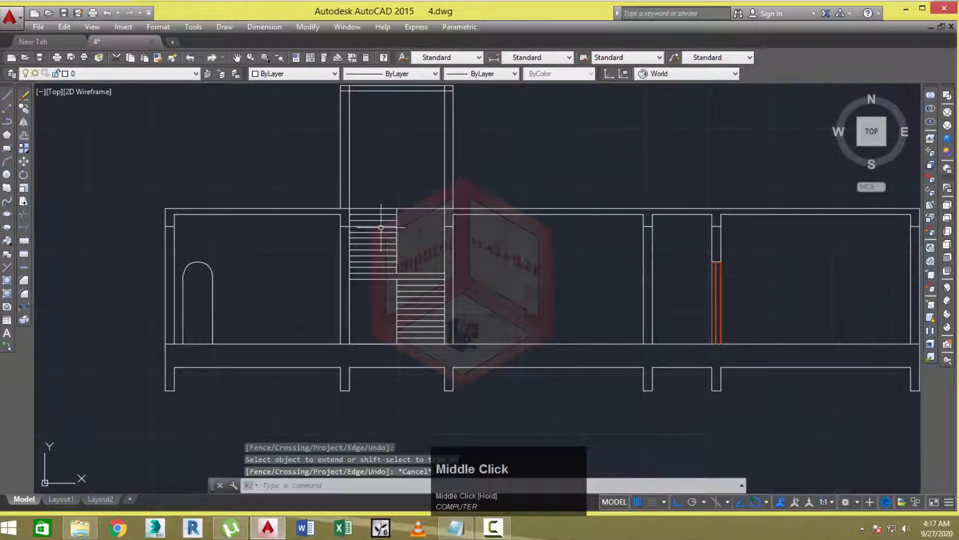
scroll(381, 228, up, 2)
scroll(385, 222, down, 4)
scroll(388, 216, up, 2)
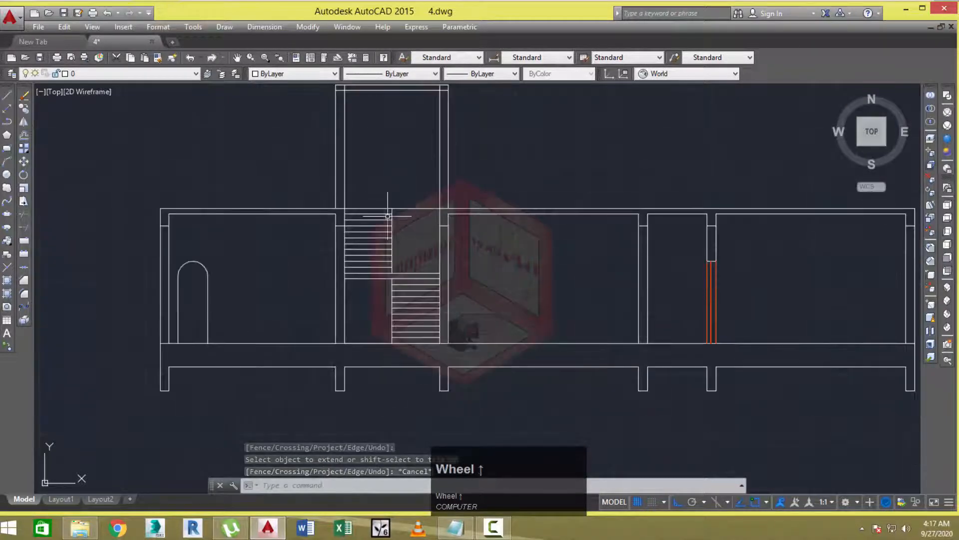
middle_drag(388, 216, 385, 247)
middle_drag(386, 176, 379, 223)
scroll(380, 221, down, 2)
key(Escape)
key(Escape)
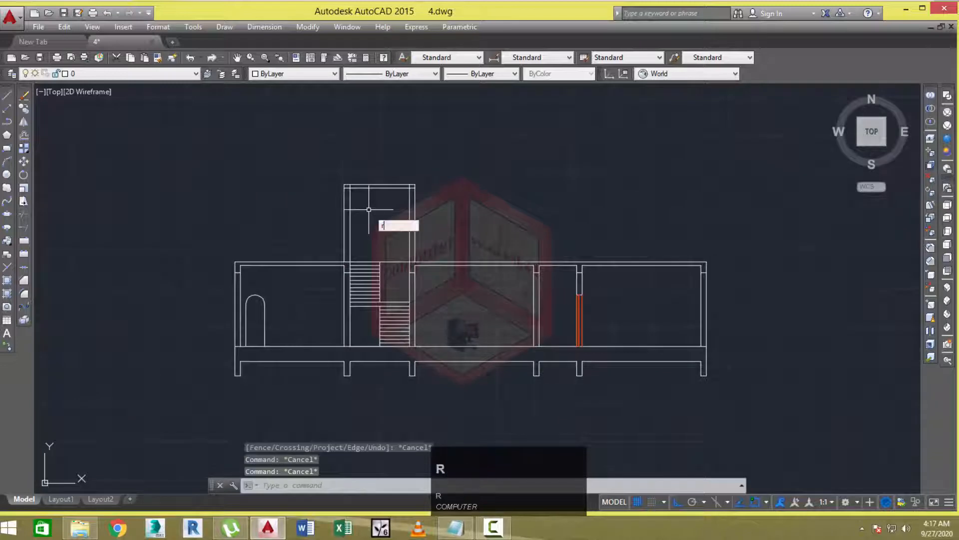
text(tr)
key(Return)
Offset the underside line of the stair tower's roof slab 1' downward.
scroll(365, 201, up, 3)
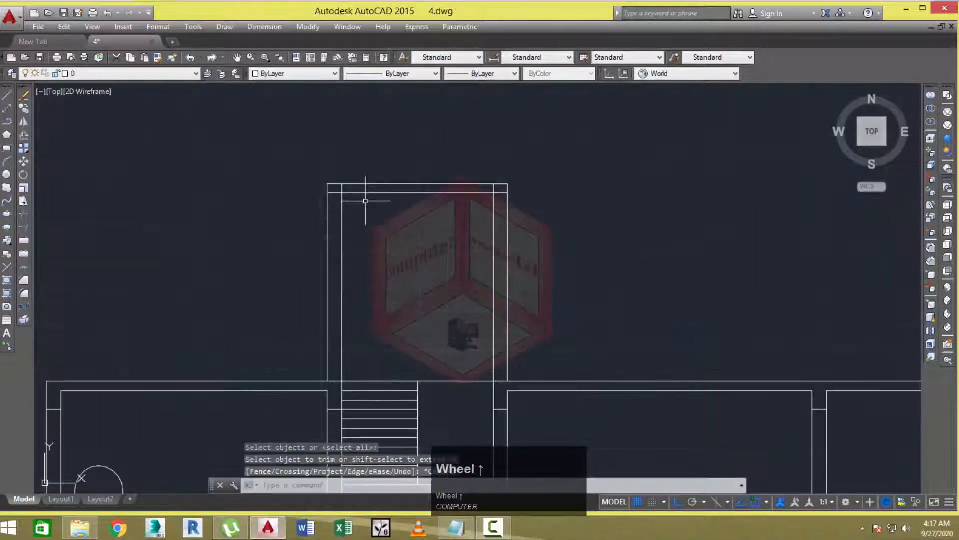
key(space)
text(1')
key(space)
scroll(373, 196, up, 2)
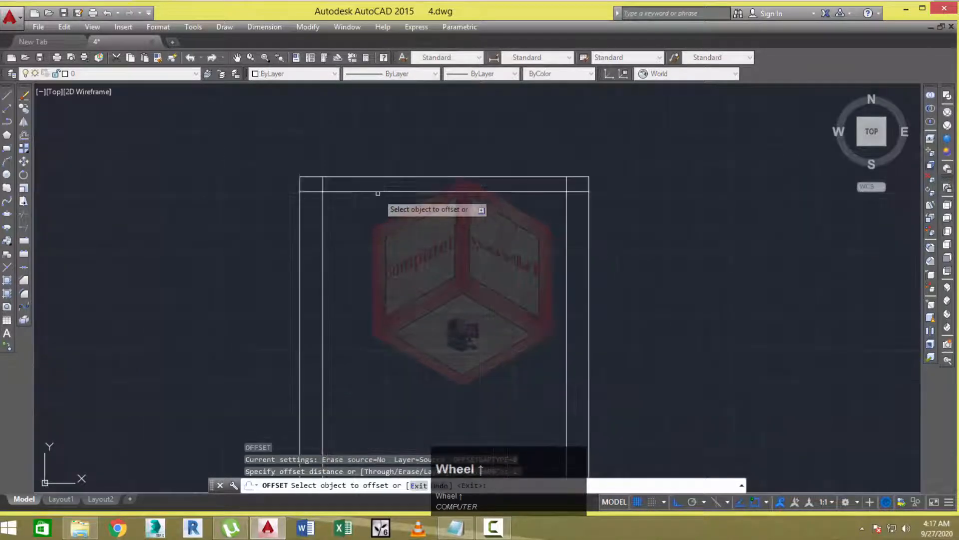
click(378, 192)
click(382, 209)
key(space)
scroll(375, 225, down, 2)
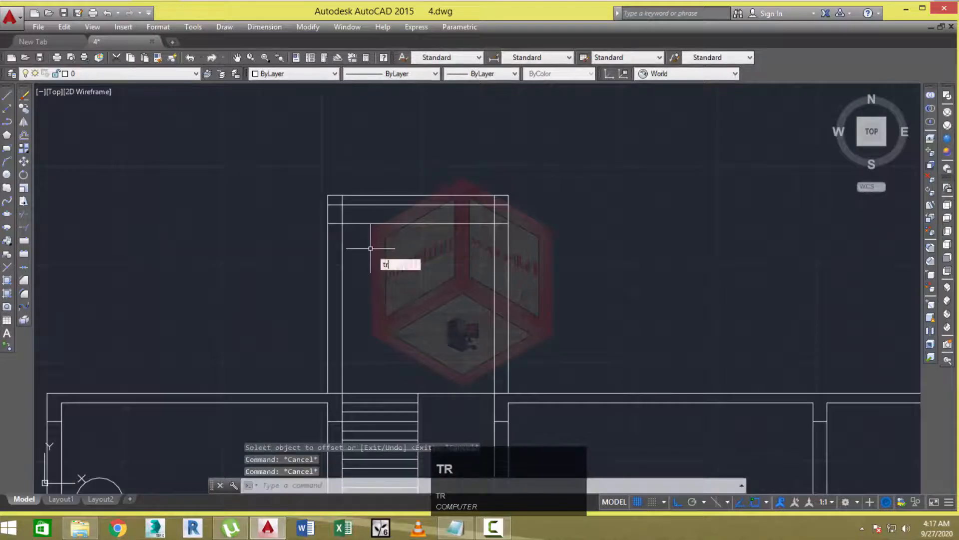
Trim the offset beam line between the tower walls so it stays only within each wall's thickness.
key(space)
key(space)
scroll(376, 226, up, 2)
click(419, 207)
click(408, 240)
Trim the overlapping slab and wall lines inside the right-hand roof corner of the stair tower.
scroll(575, 184, up, 4)
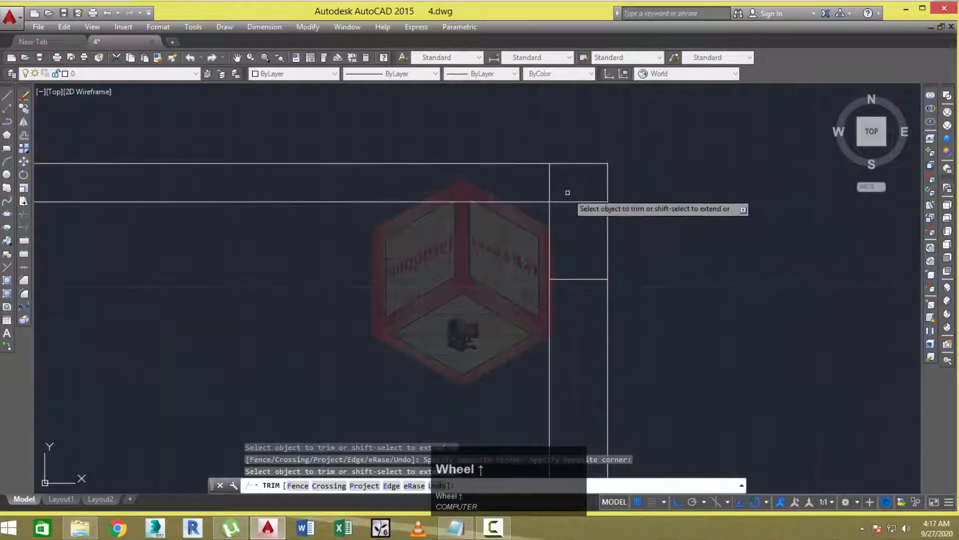
click(568, 192)
click(556, 217)
click(547, 185)
click(522, 182)
scroll(537, 184, down, 2)
scroll(546, 185, up, 2)
click(546, 183)
click(516, 181)
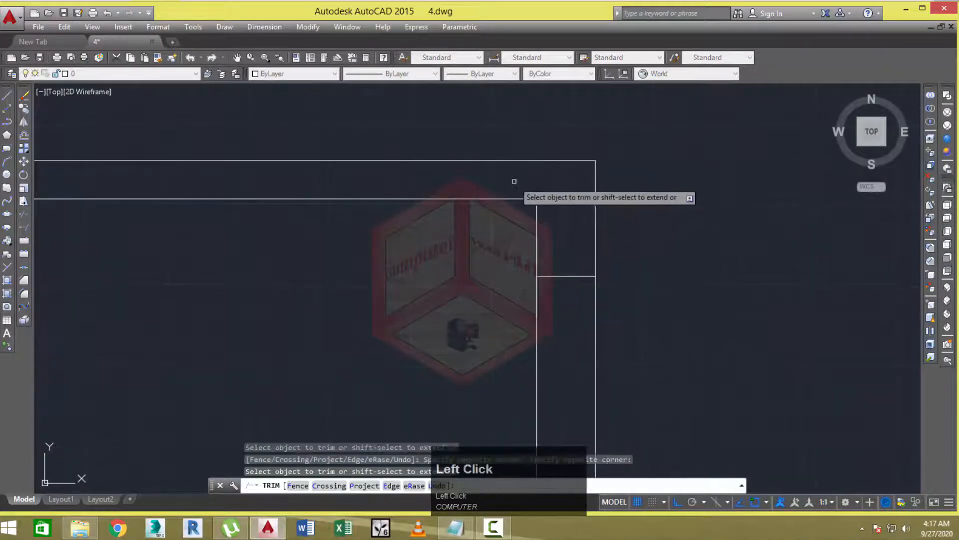
Trim the overlapping slab and wall lines inside the left-hand roof corner of the stair tower.
scroll(387, 200, down, 2)
scroll(337, 156, up, 2)
click(300, 161)
click(285, 206)
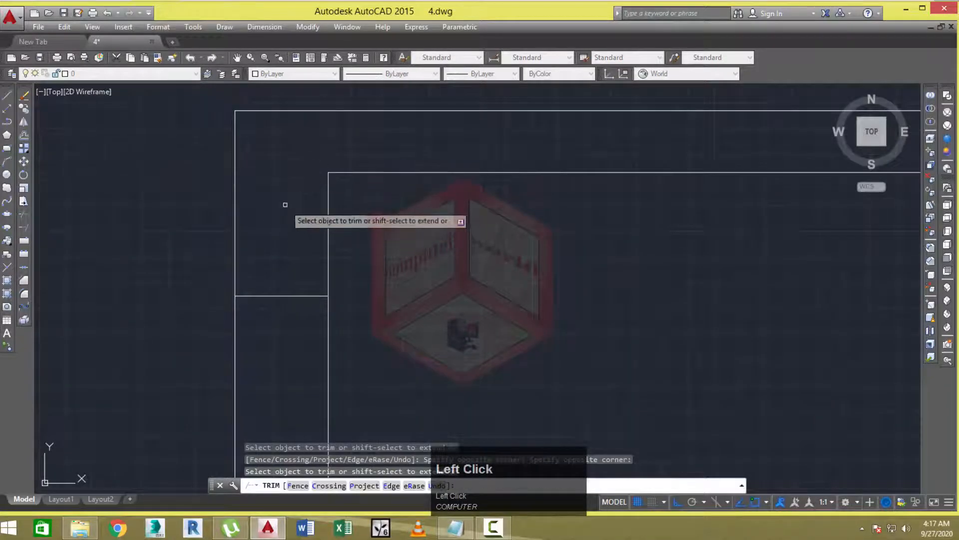
scroll(302, 214, down, 10)
key(Escape)
Review the section and compare it with section line A-A on the floor plans above it.
middle_drag(362, 249, 358, 230)
scroll(356, 230, down, 2)
middle_drag(346, 270, 352, 261)
scroll(278, 270, down, 4)
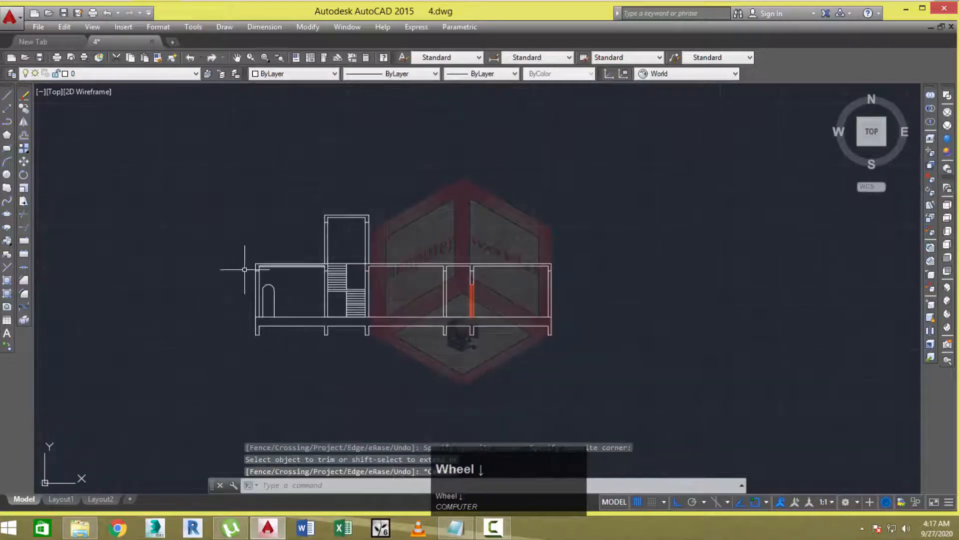
middle_drag(270, 176, 272, 208)
scroll(193, 204, up, 2)
scroll(194, 204, up, 3)
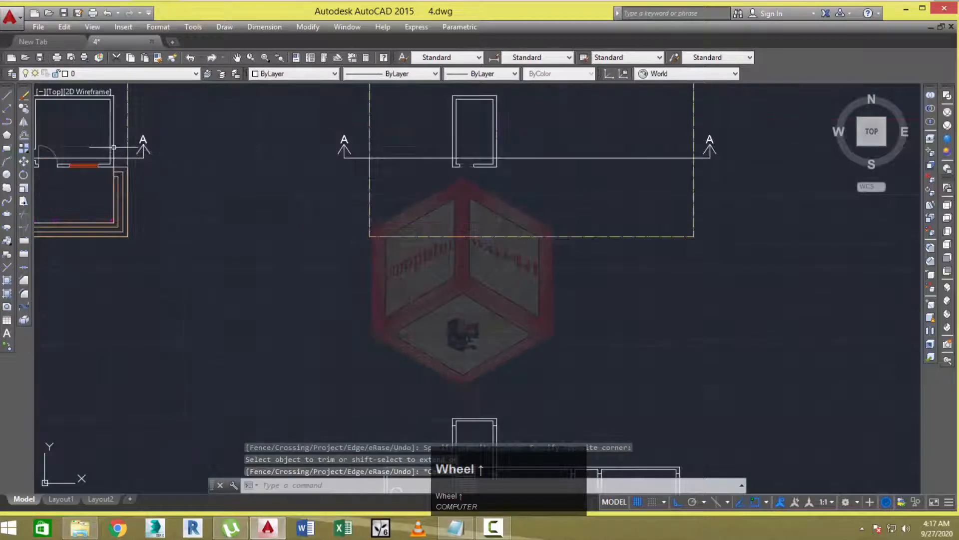
scroll(200, 210, down, 6)
Copy the lower roof's cornice profile from the elevation to the section roof slab's outer right corner, based at its lower wall end.
middle_drag(205, 216, 445, 208)
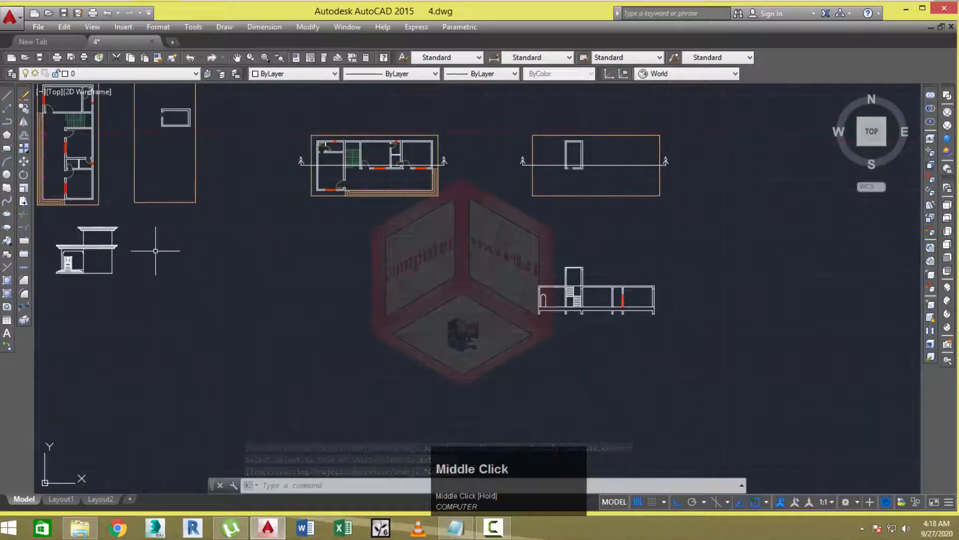
scroll(120, 250, up, 8)
middle_drag(100, 250, 352, 290)
scroll(352, 290, down, 2)
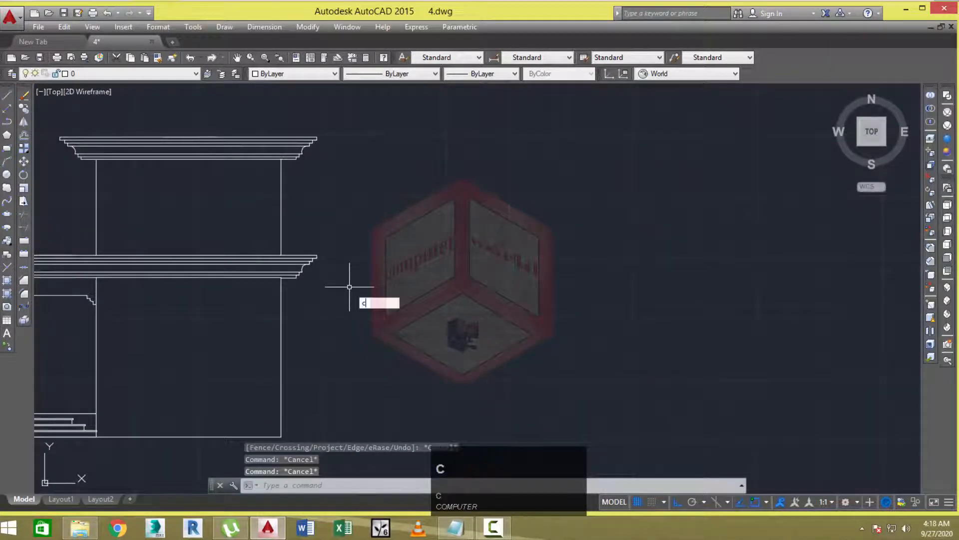
text(o)
key(Return)
scroll(295, 269, up, 4)
right_click(287, 275)
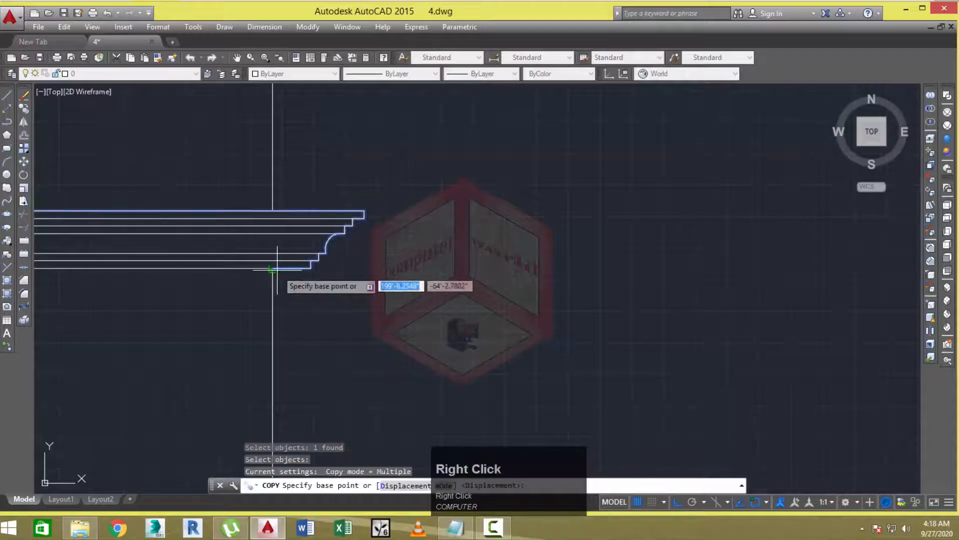
click(297, 269)
scroll(300, 272, down, 5)
middle_drag(310, 271, 223, 270)
scroll(643, 306, up, 6)
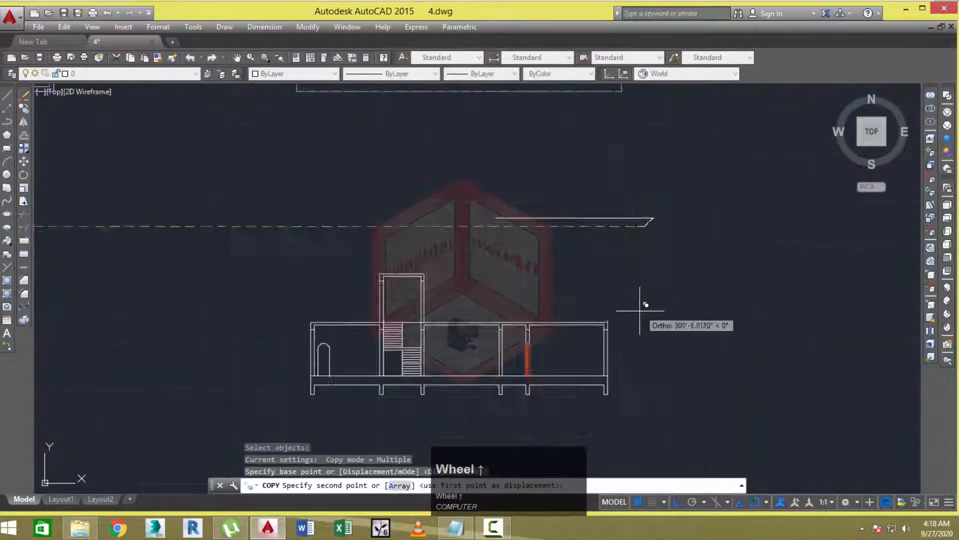
click(587, 339)
key(Escape)
scroll(587, 320, down, 4)
middle_drag(593, 336, 587, 334)
key(Escape)
key(Escape)
key(Escape)
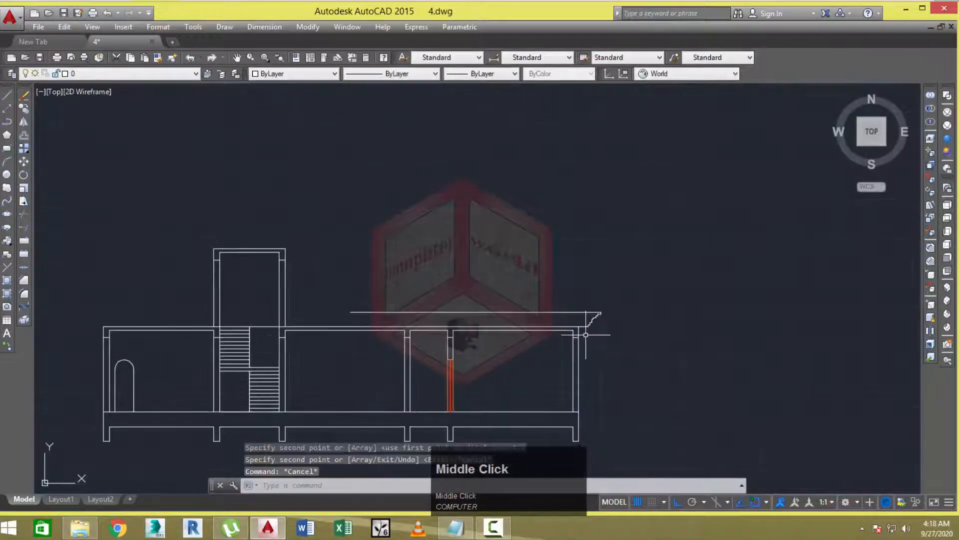
Offset the copied cornice profile 4.5" outward.
scroll(588, 335, up, 2)
text(o)
key(space)
text(4.)
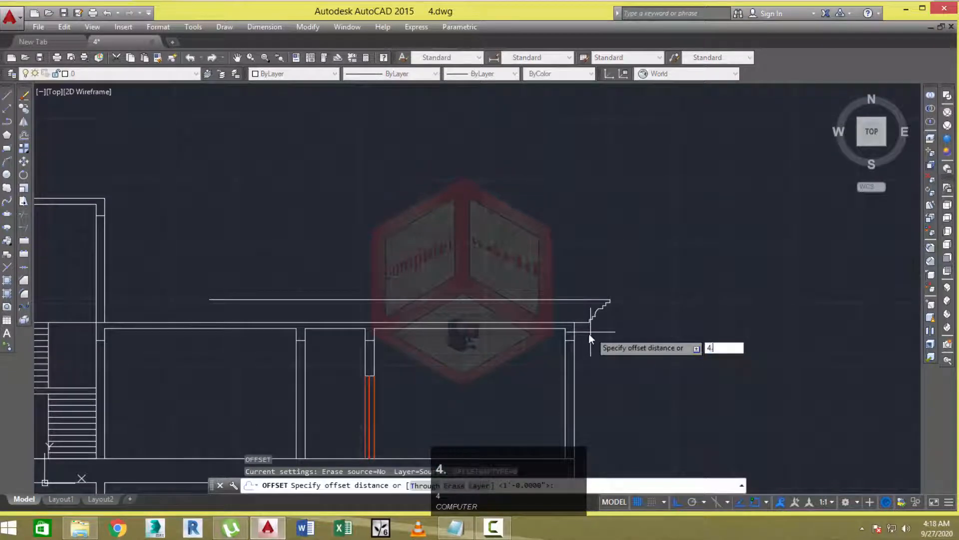
text(5")
key(space)
scroll(590, 316, up, 2)
click(586, 327)
click(568, 351)
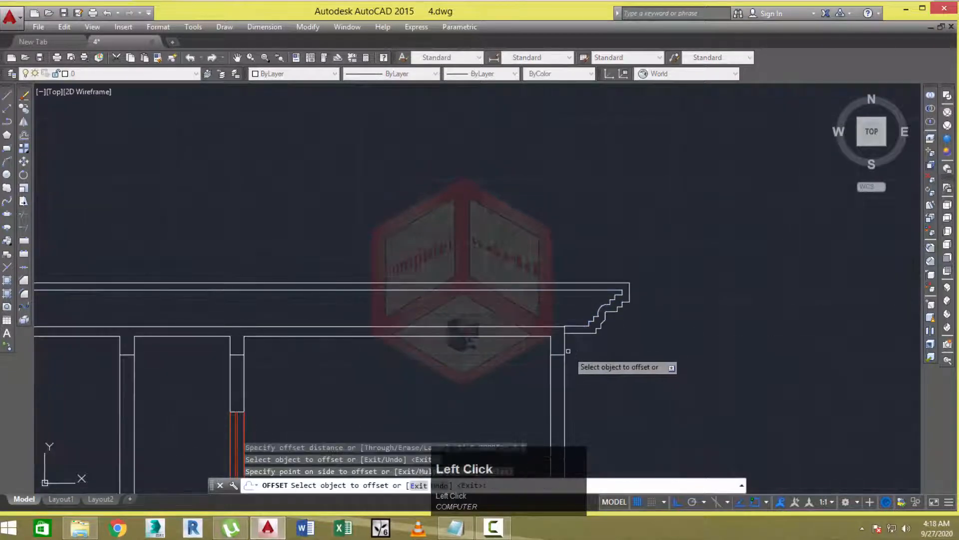
key(Escape)
key(Escape)
key(Escape)
Explode the inner cornice profile and erase its long top line.
text(x)
key(space)
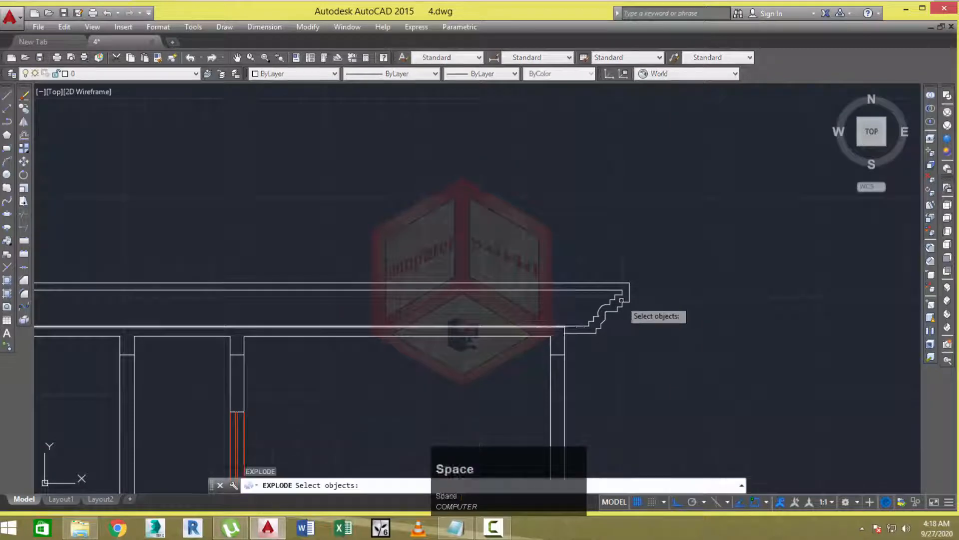
scroll(618, 288, up, 2)
click(618, 292)
right_click(696, 317)
scroll(597, 285, up, 1)
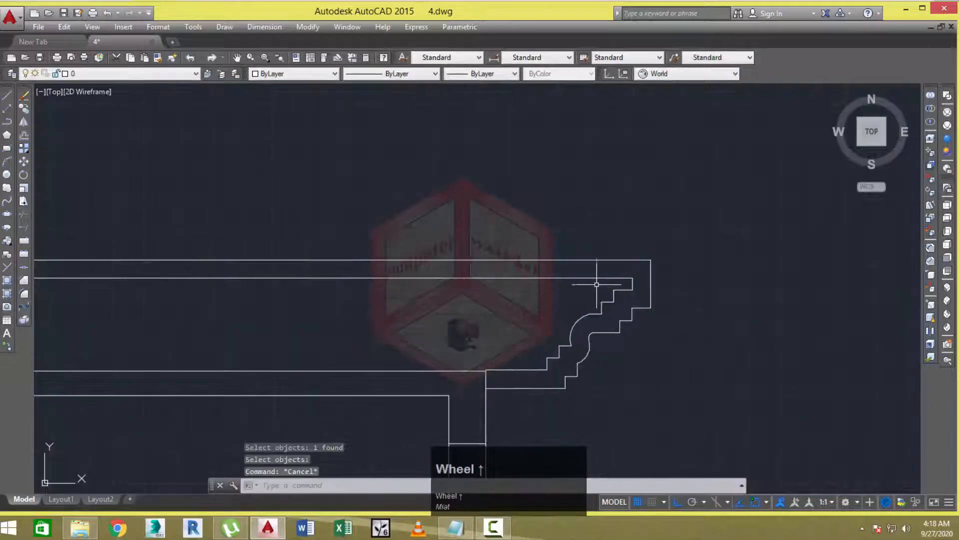
text(e)
key(space)
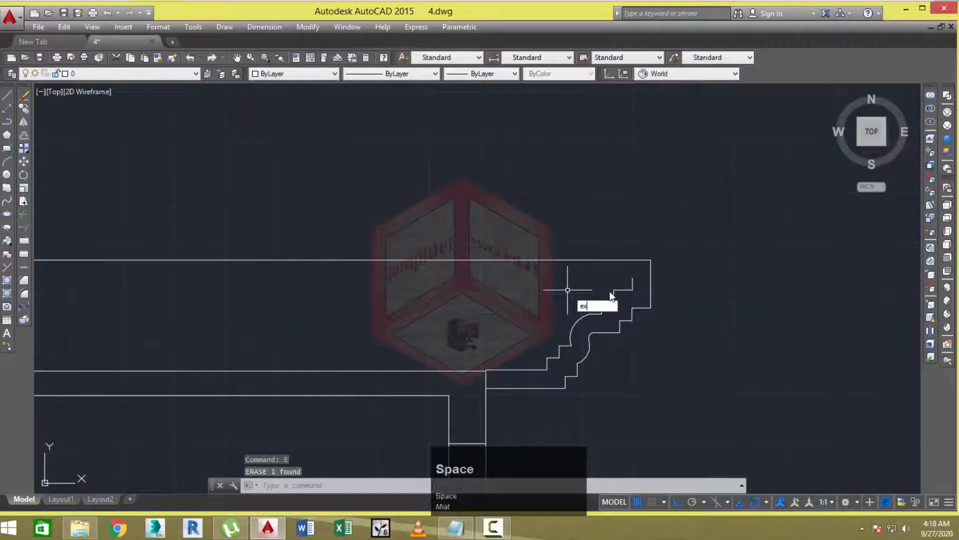
Extend the inner cornice profile's short vertical end line up to the outer profile's top line.
text(ex)
key(space)
key(space)
key(Escape)
key(Escape)
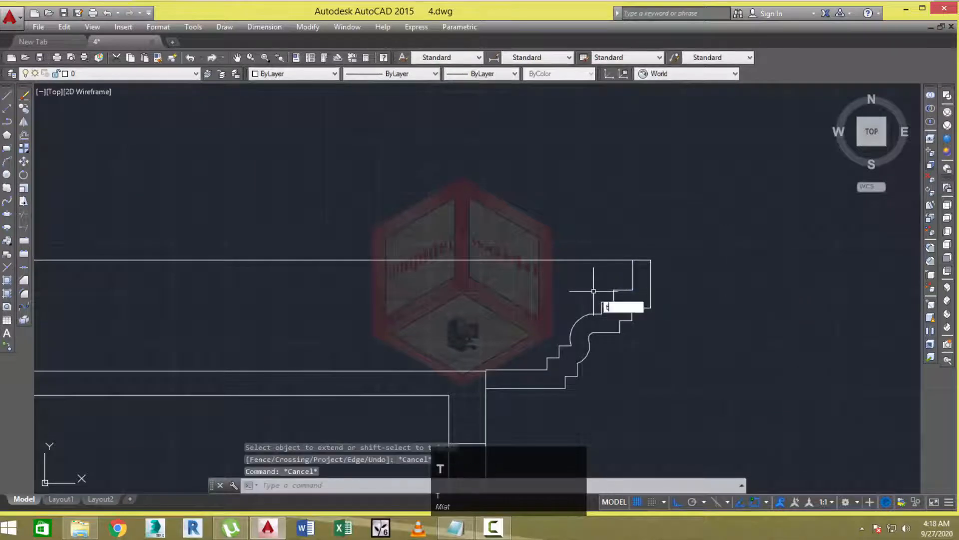
Trim the outer profile's long top line back to the cornice tip.
text(tr)
key(space)
key(space)
click(610, 249)
click(576, 275)
key(Escape)
scroll(576, 274, down, 4)
key(Escape)
key(Escape)
key(Escape)
middle_click(602, 324)
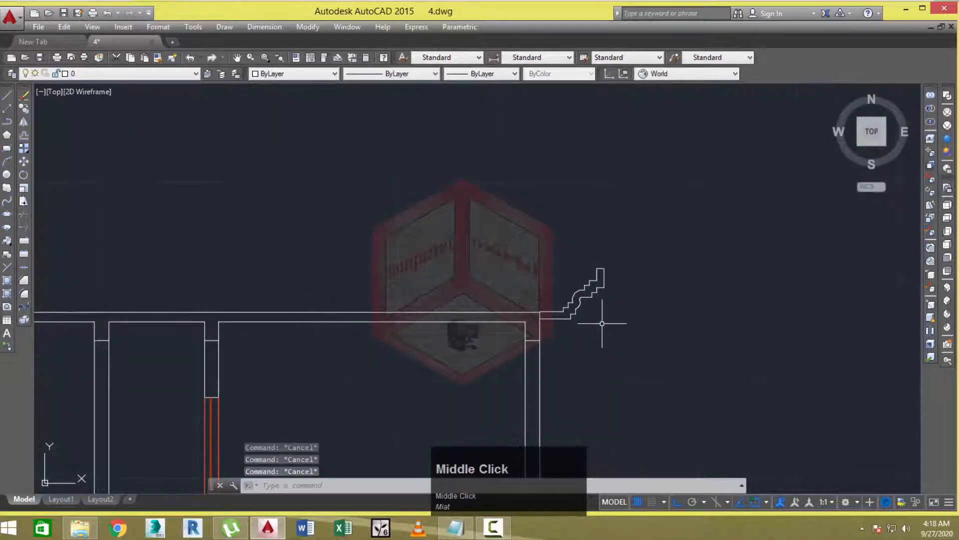
Move the cornice profile down so its upper inner corner meets the roof slab's top right corner.
scroll(550, 327, up, 4)
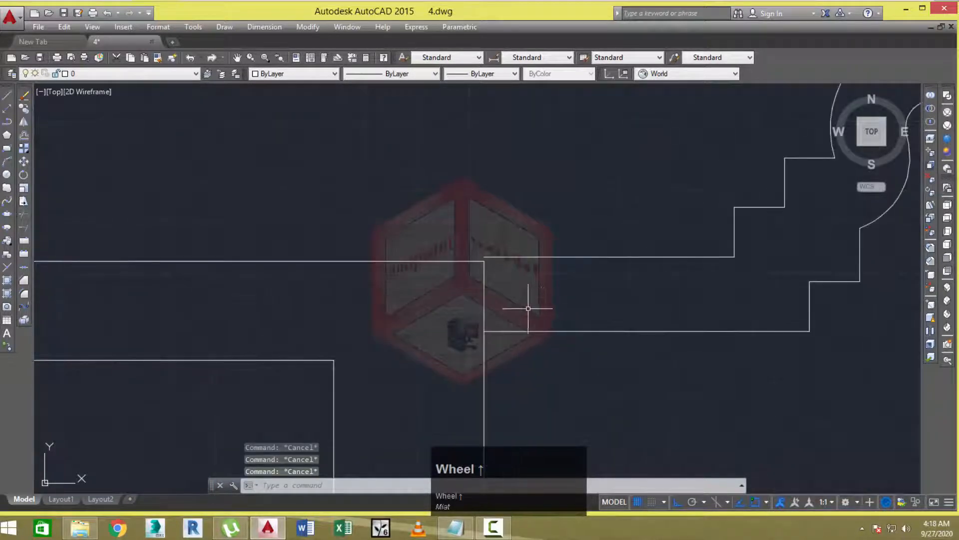
text(m)
key(space)
scroll(509, 303, down, 2)
click(696, 158)
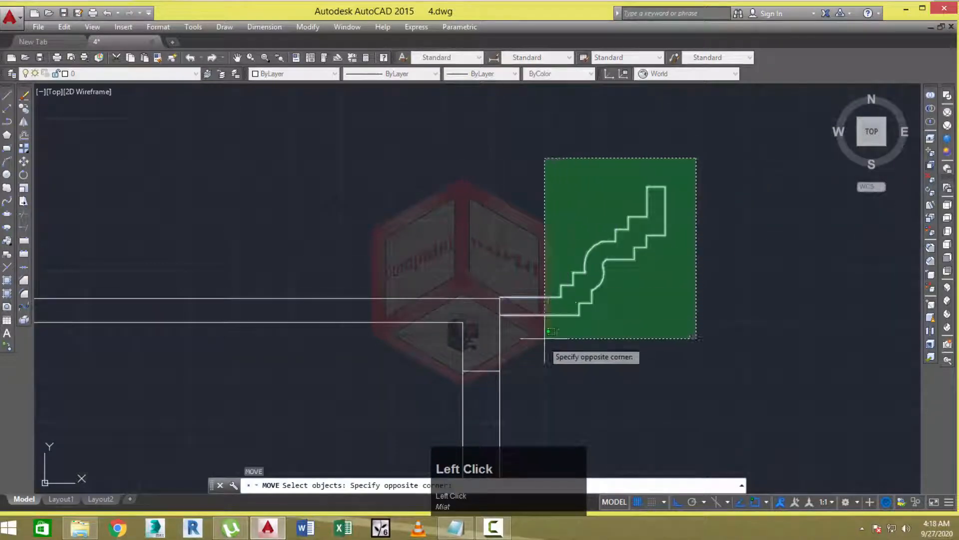
click(545, 364)
right_click(516, 306)
scroll(500, 308, up, 4)
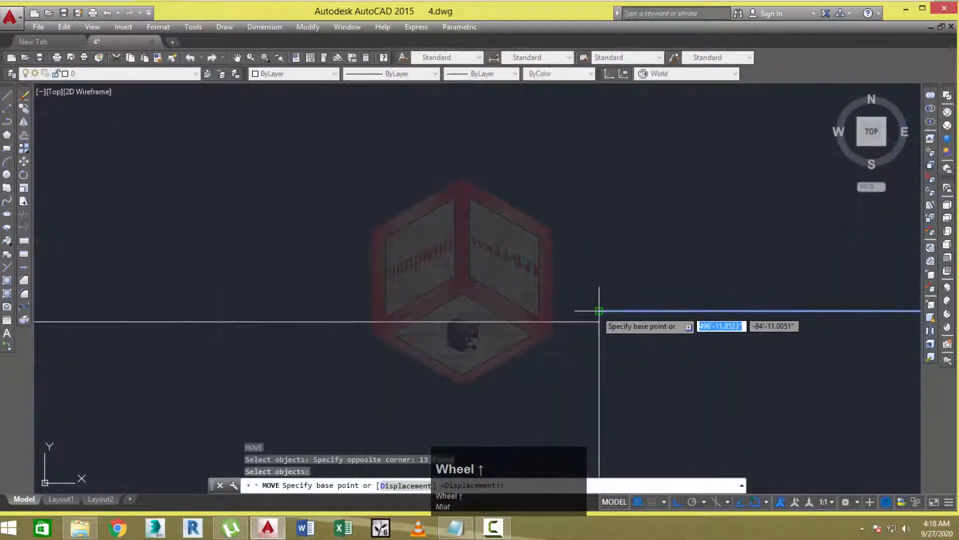
click(600, 311)
click(599, 321)
scroll(528, 290, down, 8)
key(Escape)
middle_drag(529, 291, 528, 295)
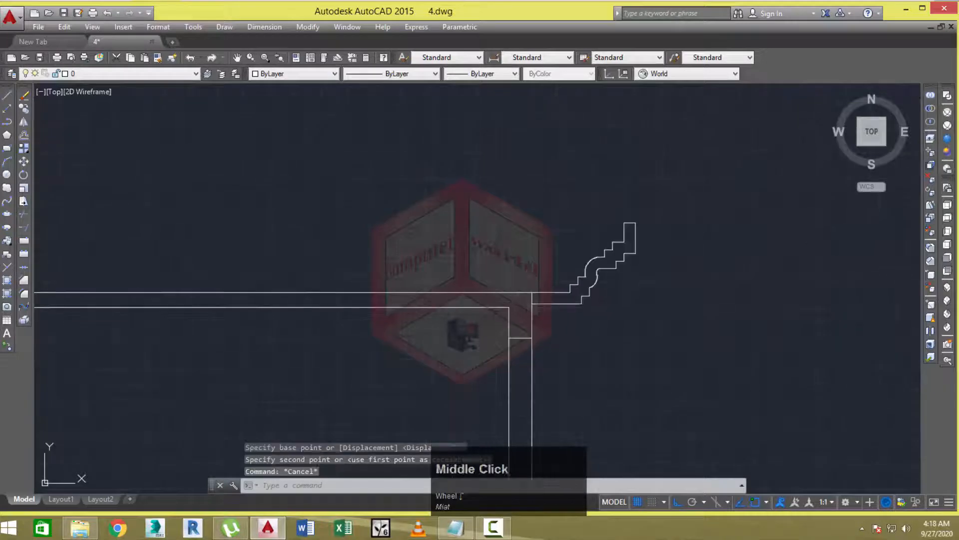
Mirror the cornice profile about a vertical line just right of the building, keeping the original.
scroll(583, 311, down, 6)
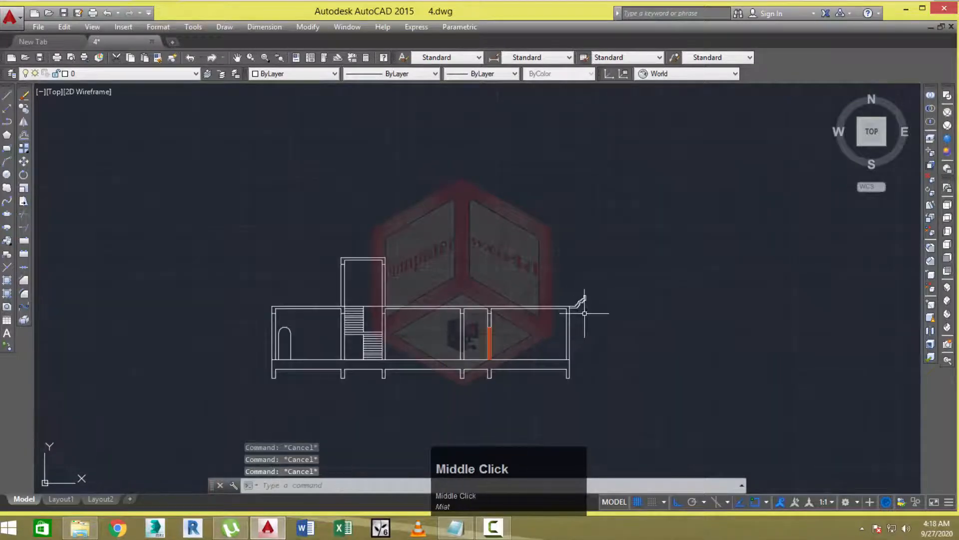
text(i)
key(Return)
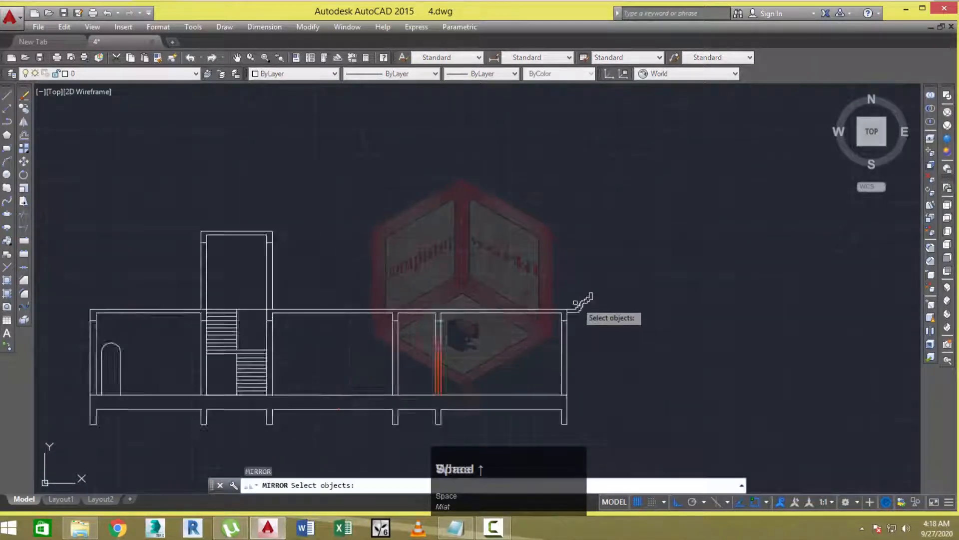
scroll(585, 310, up, 4)
click(634, 261)
click(571, 326)
right_click(618, 328)
click(647, 325)
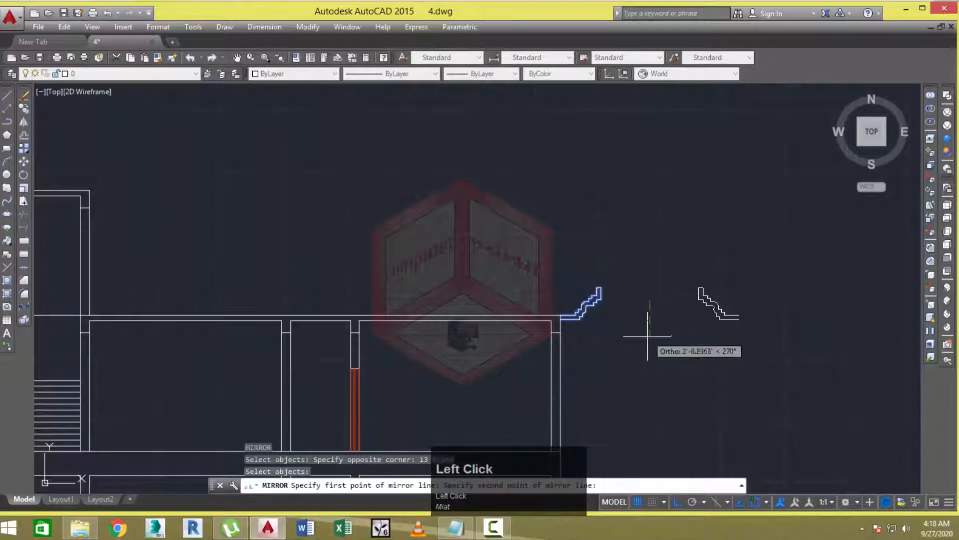
click(647, 338)
right_click(647, 338)
click(665, 350)
Copy the mirrored cornice profile from its upper inner end to the roof slab's top left corner.
middle_drag(673, 343, 593, 340)
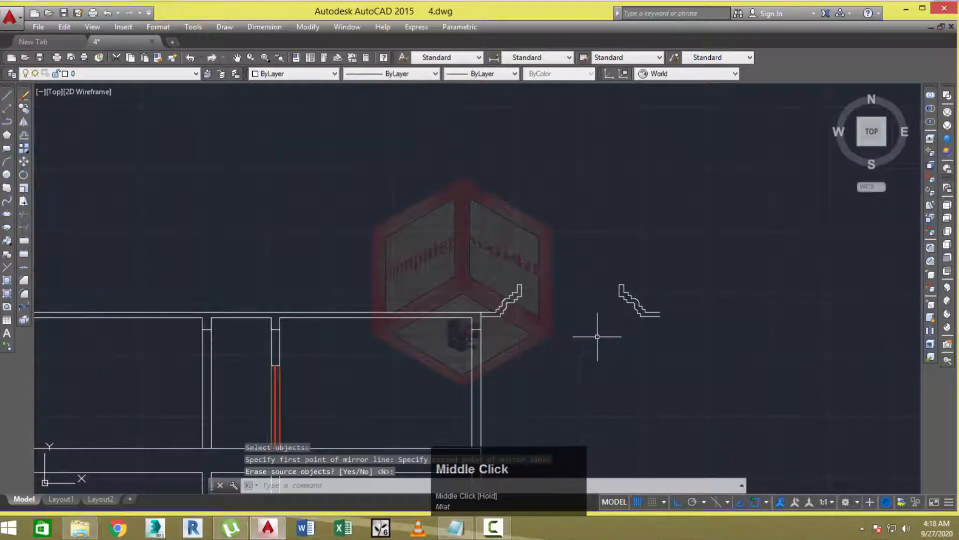
text(co)
key(Return)
click(728, 242)
click(602, 347)
key(Return)
scroll(660, 313, up, 4)
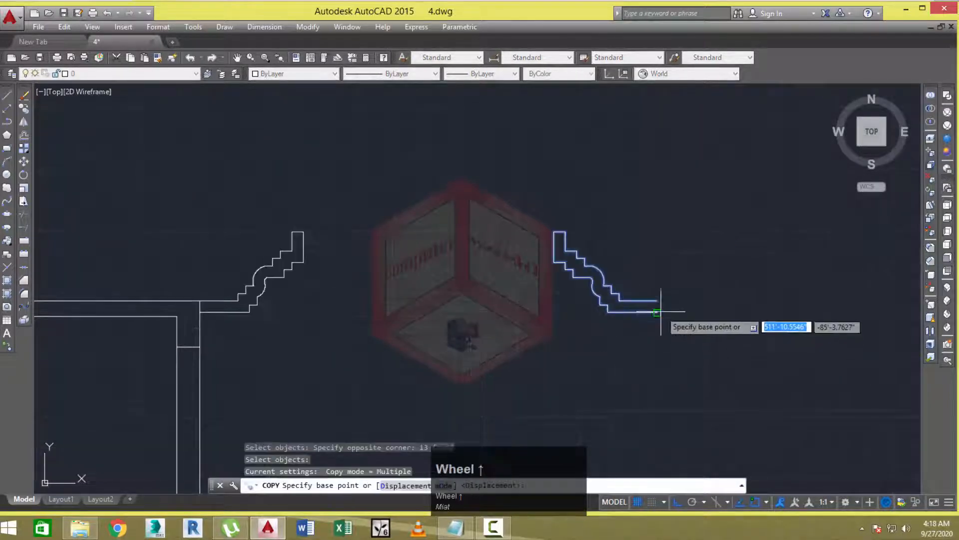
click(663, 300)
scroll(570, 317, down, 3)
scroll(360, 317, up, 4)
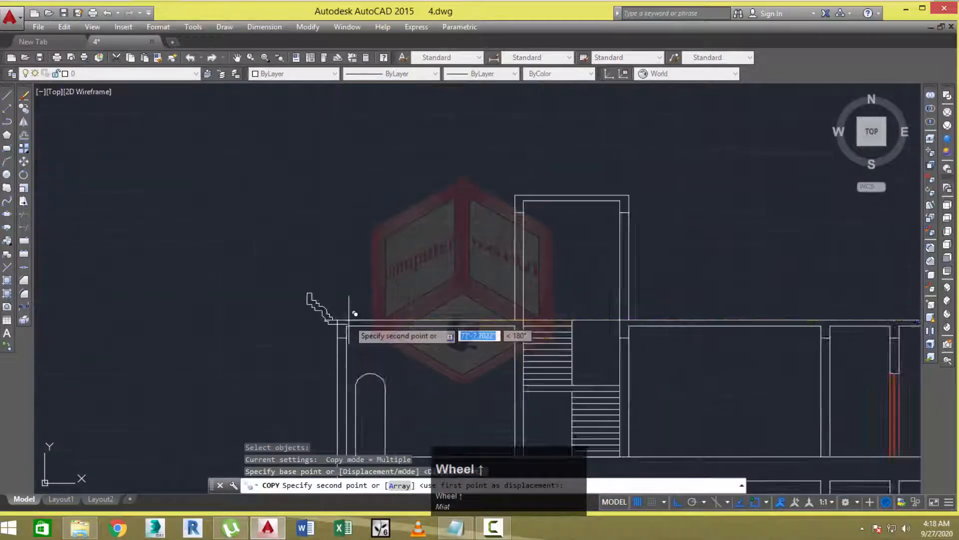
click(305, 325)
scroll(306, 326, down, 5)
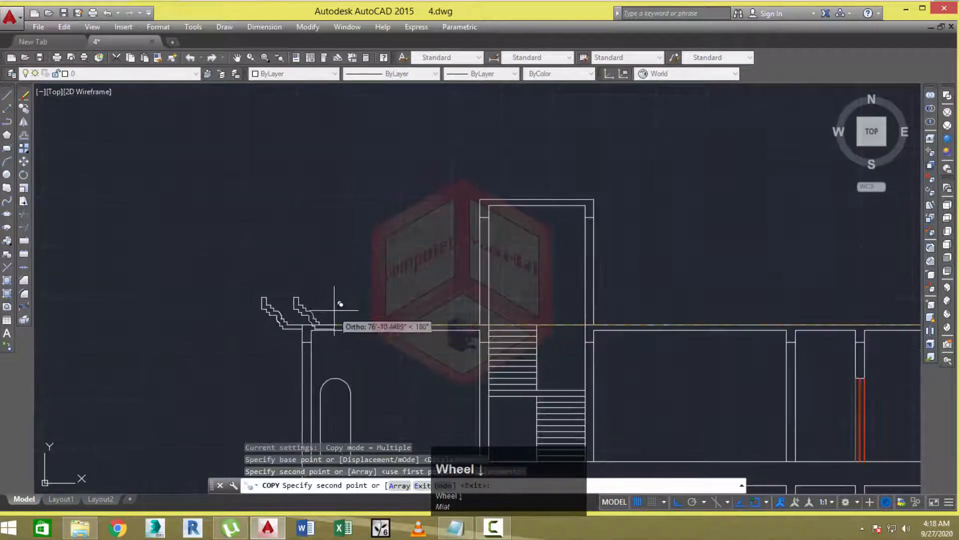
key(Escape)
key(Escape)
middle_drag(381, 278, 378, 288)
Copy the left roof cornice from its upper inner end to the stair tower's top left corner.
text(c)
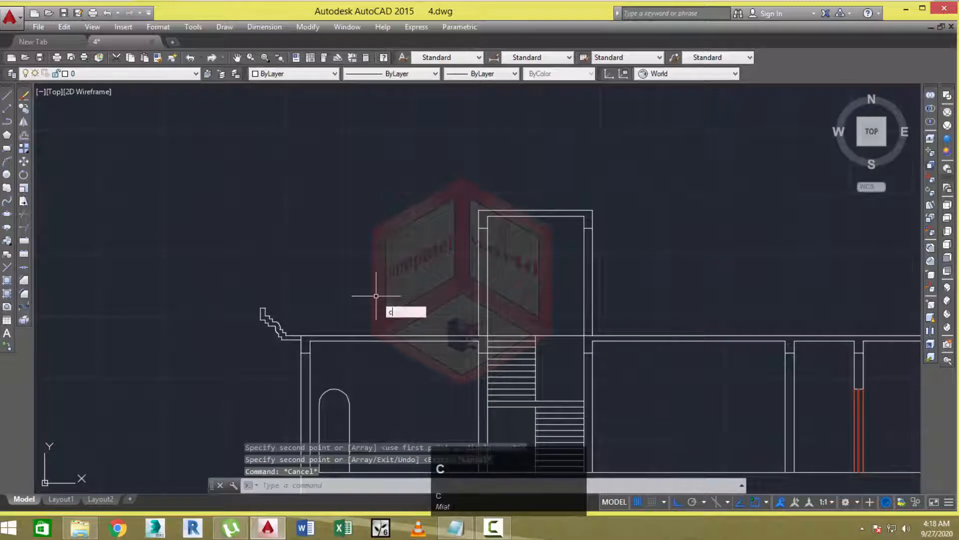
text(o)
key(Return)
scroll(293, 333, up, 2)
click(295, 267)
click(243, 364)
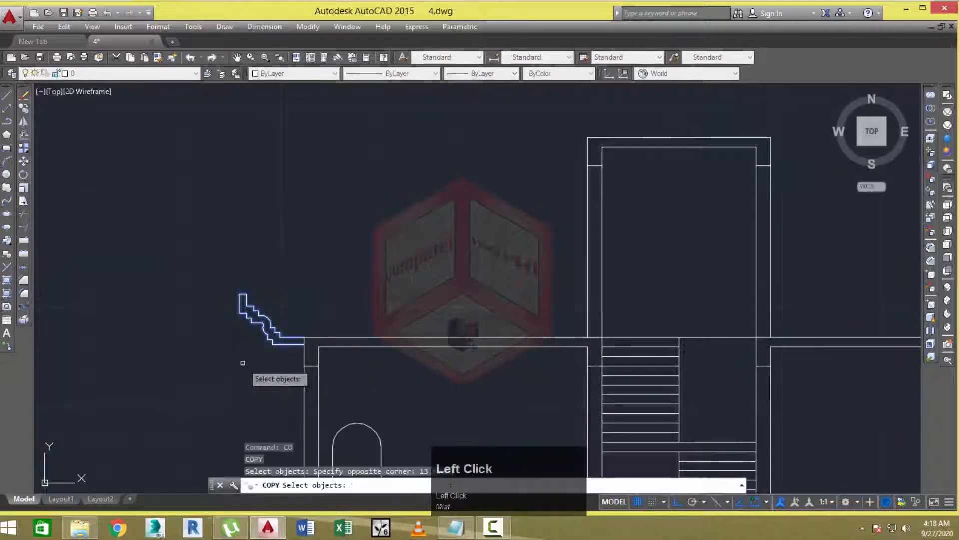
key(Return)
scroll(305, 347, up, 5)
click(326, 330)
scroll(450, 272, down, 3)
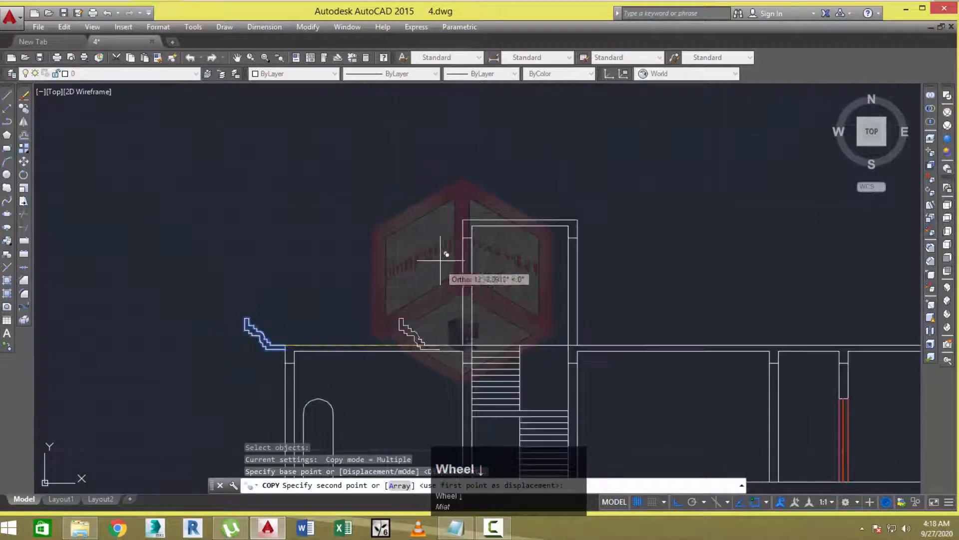
scroll(488, 193, up, 4)
click(485, 181)
scroll(485, 181, down, 3)
key(Escape)
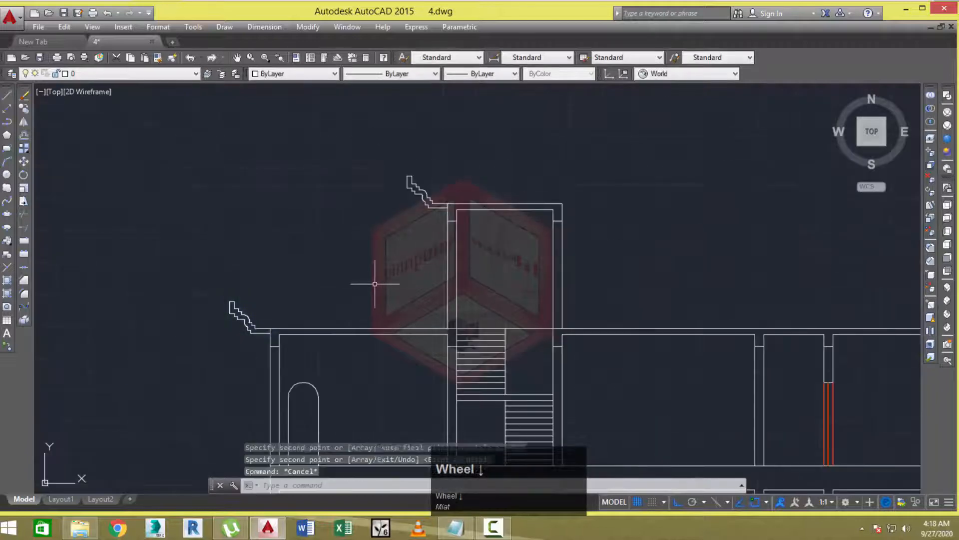
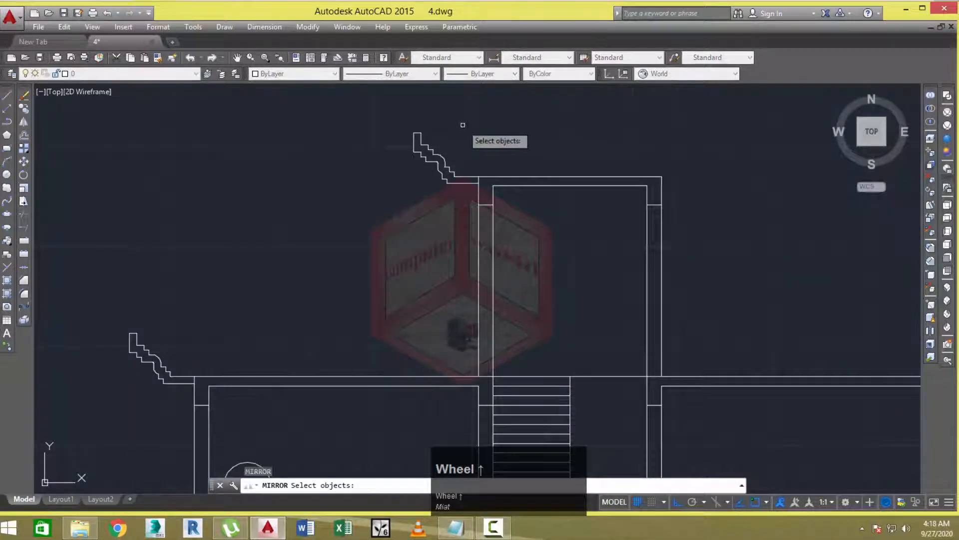
Mirror the stair tower's left cornice about the midpoint of the tower's top line, keeping the original.
click(466, 123)
click(322, 227)
right_click(590, 157)
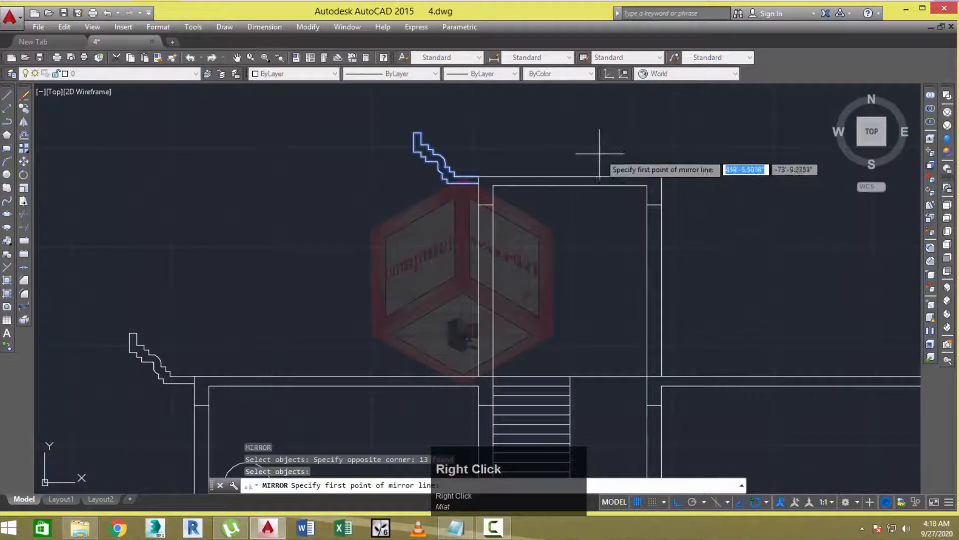
click(570, 176)
click(569, 145)
right_click(567, 142)
click(582, 150)
scroll(544, 165, down, 3)
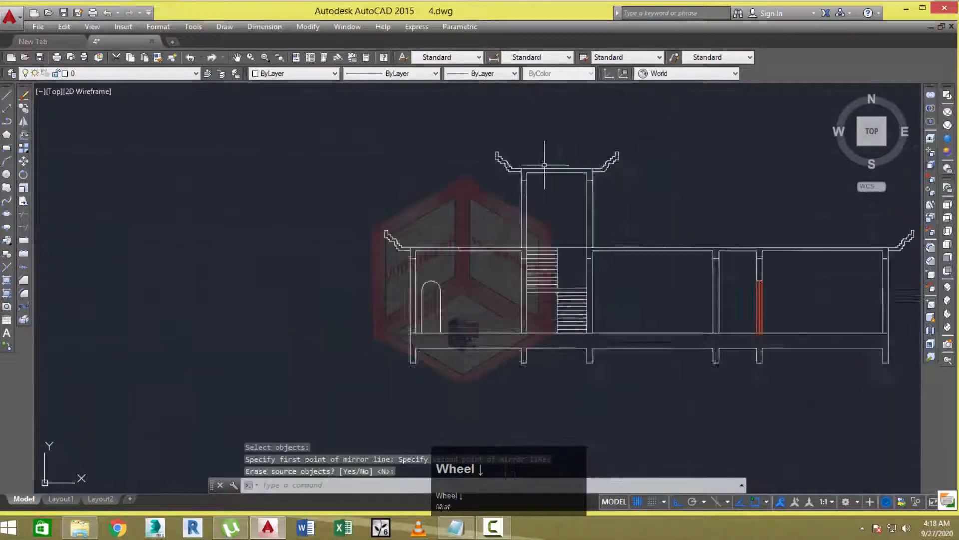
Erase the leftover mirrored cornice standing to the right of the building.
scroll(544, 165, down, 3)
middle_drag(545, 165, 373, 209)
scroll(600, 215, up, 3)
click(633, 224)
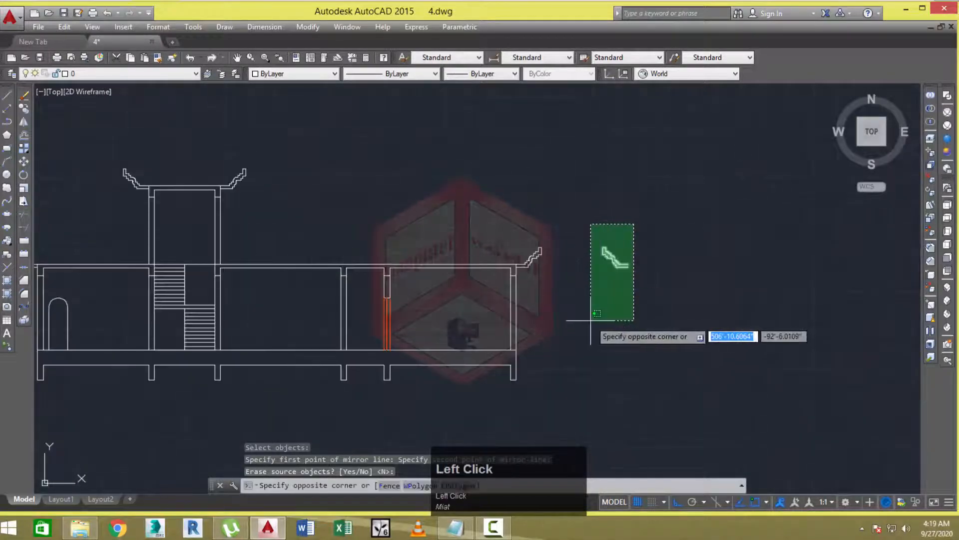
click(591, 320)
text(e)
key(space)
Draw a circle with a 0.5" diameter in the empty space between the arched door and the stairs.
mouse_move(263, 335)
middle_down()
mouse_move(284, 317)
mouse_move(392, 306)
mouse_move(393, 314)
middle_up()
scroll(296, 254, up, 2)
middle_drag(286, 266, 343, 257)
text(c)
key(space)
click(330, 245)
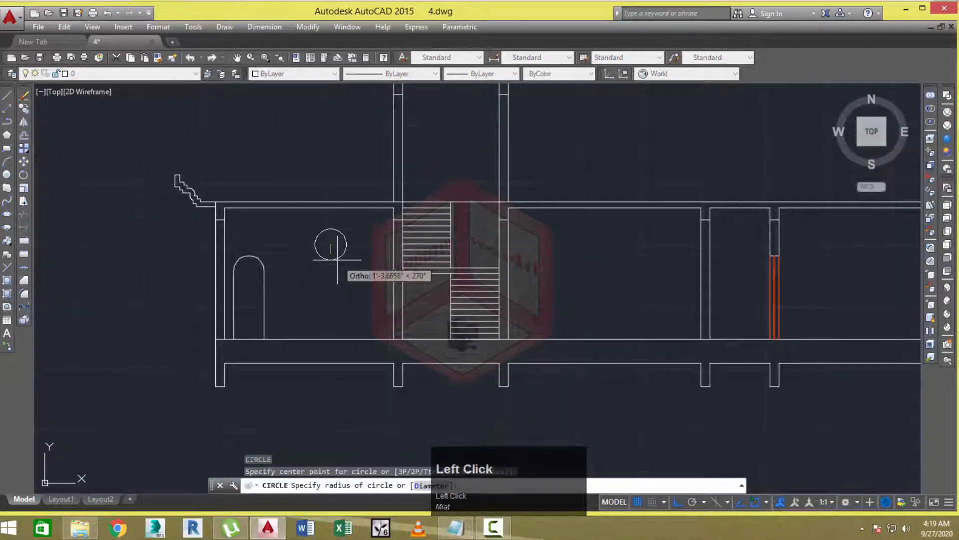
text(d)
key(space)
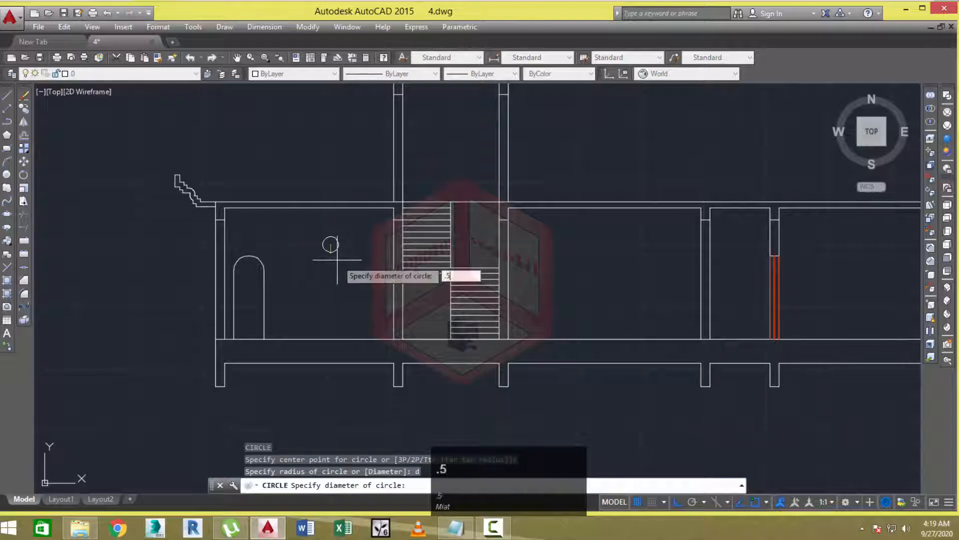
key(space)
key(Escape)
key(Escape)
scroll(326, 247, up, 10)
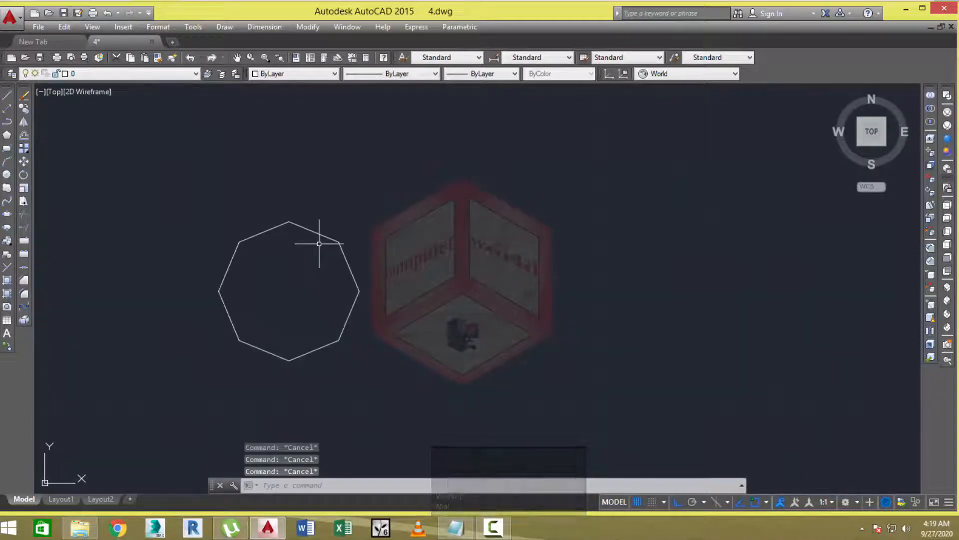
Regenerate the drawing and change the small circle's colour to red.
text(re)
key(space)
click(407, 278)
click(317, 306)
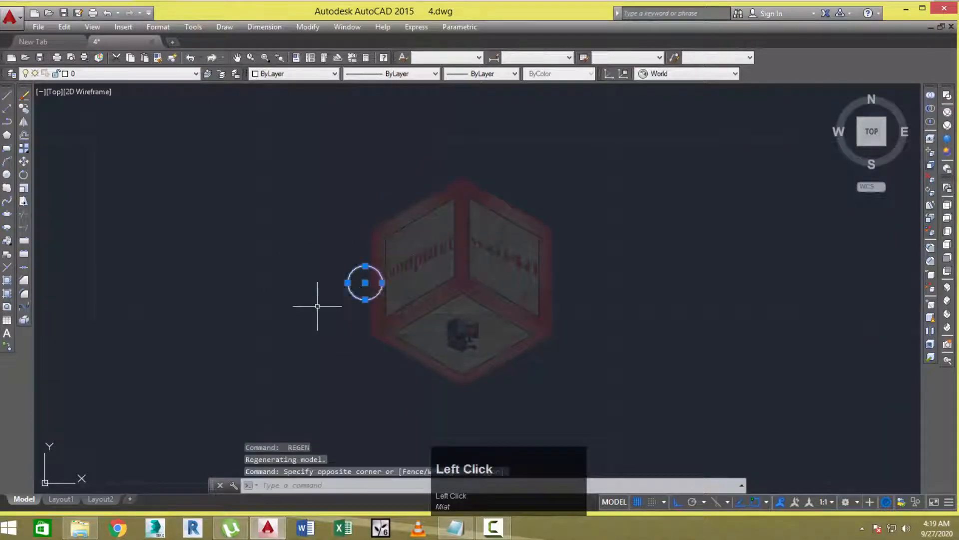
click(281, 105)
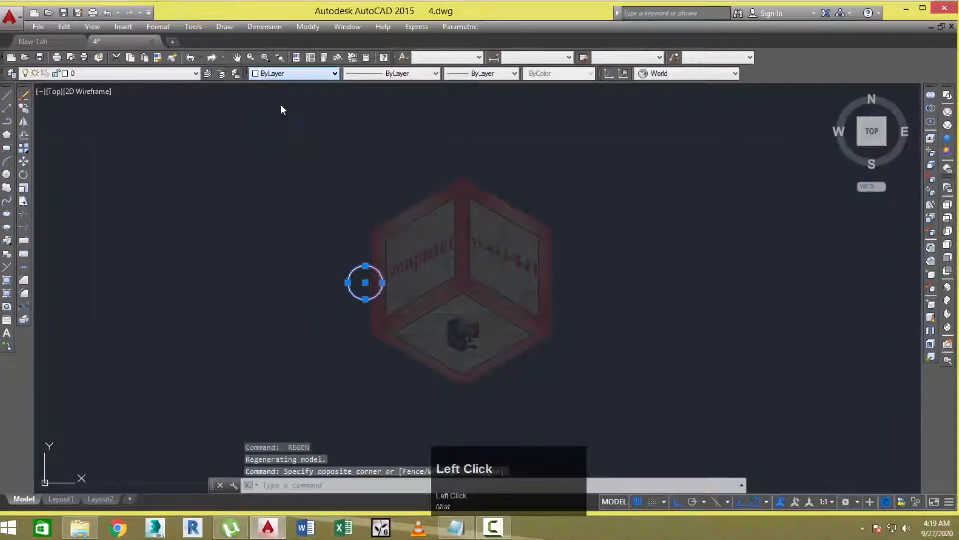
key(Escape)
Move the red circle by its bottom quadrant to the lower left corner of the beam over the left outer wall.
scroll(349, 140, down, 4)
text(m)
key(space)
scroll(390, 222, up, 4)
click(345, 117)
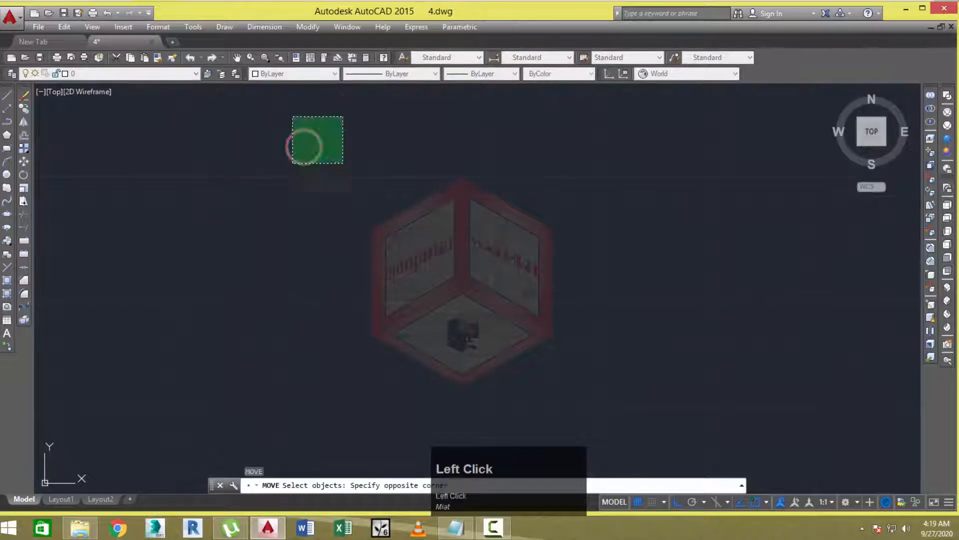
click(286, 165)
right_click(278, 181)
click(305, 164)
scroll(342, 203, down, 7)
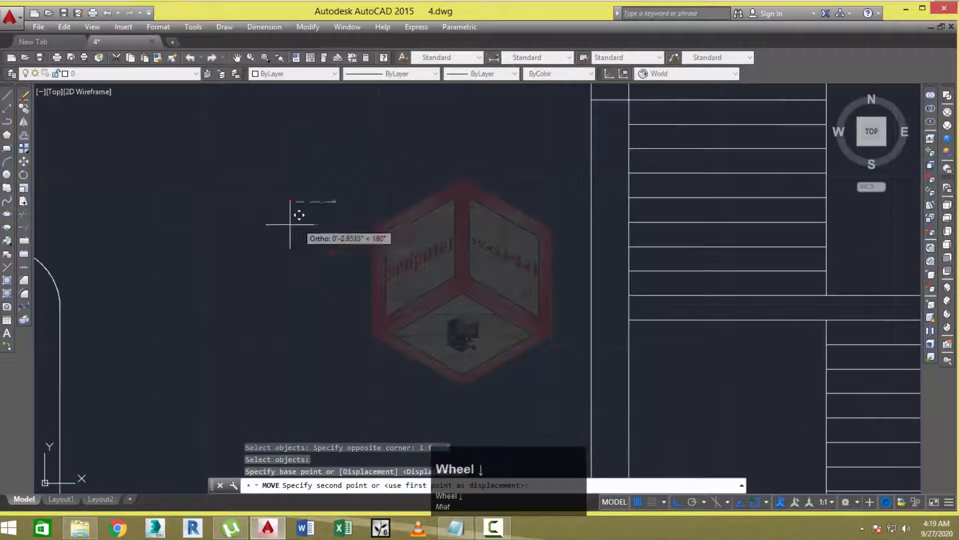
middle_drag(181, 200, 567, 208)
scroll(567, 208, down, 4)
scroll(425, 167, up, 4)
scroll(463, 183, up, 5)
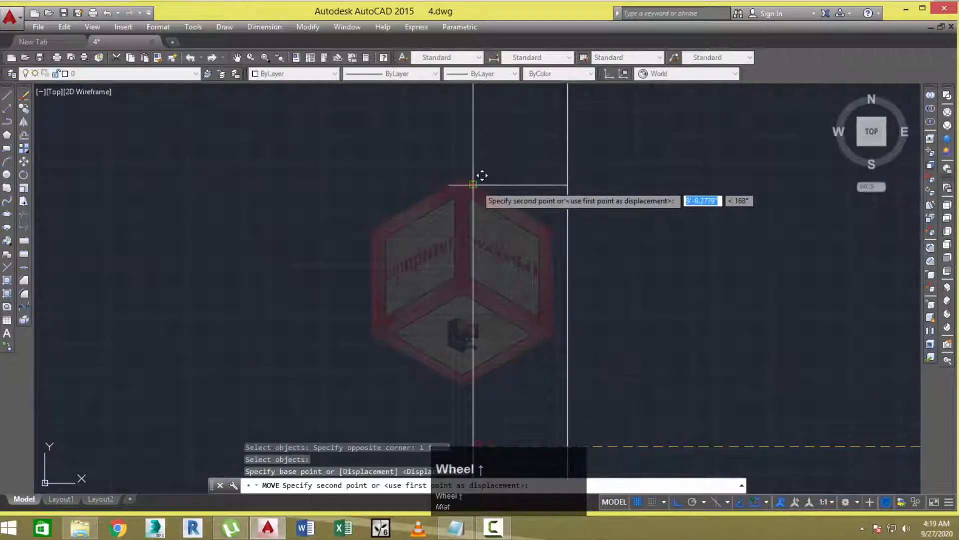
click(473, 185)
key(Escape)
key(Escape)
Move the circle right by its radius so its left quadrant touches the wall's outer line.
scroll(479, 185, up, 8)
middle_drag(479, 184, 462, 208)
text(m)
key(space)
scroll(463, 204, up, 3)
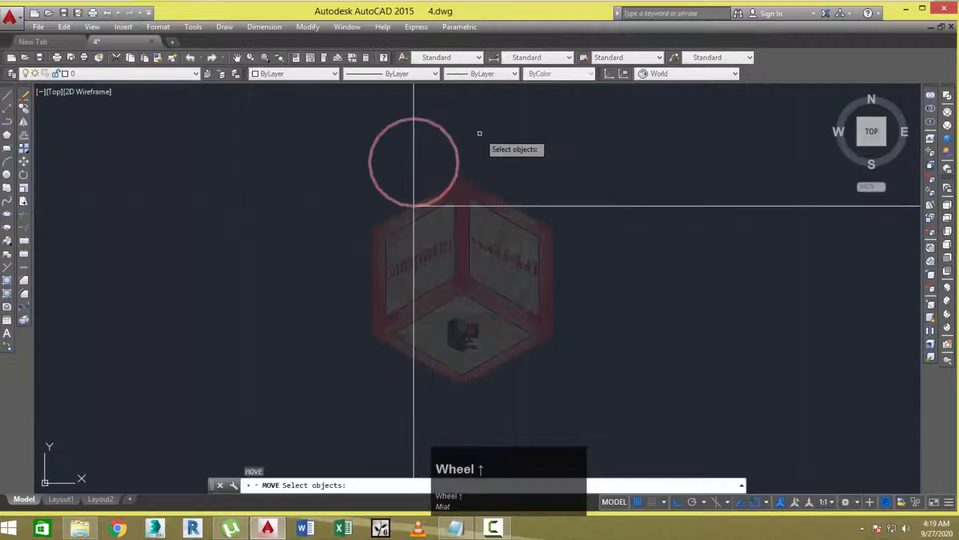
click(480, 133)
click(443, 165)
right_click(444, 165)
click(371, 162)
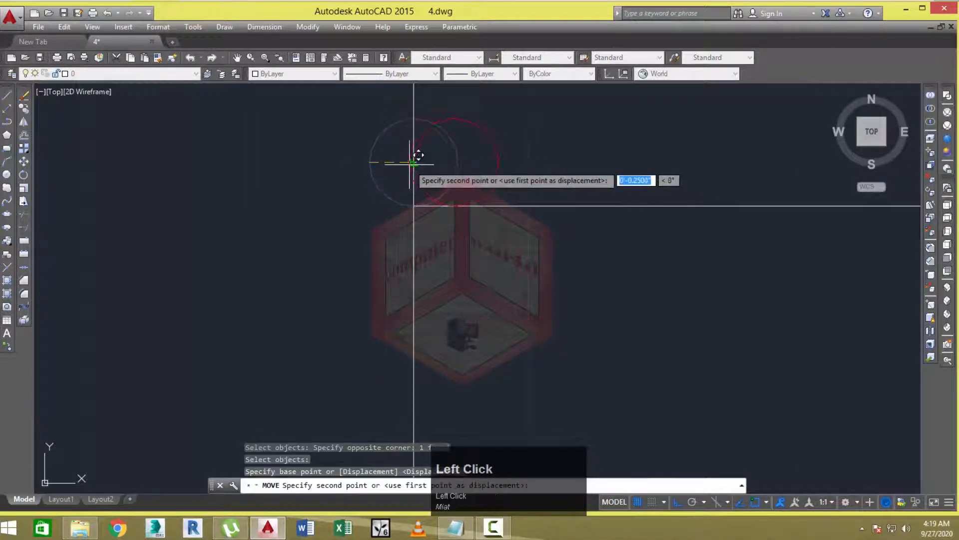
click(414, 162)
key(Escape)
scroll(417, 173, down, 6)
key(Escape)
Move the circle 1.5" to the right along the beam's bottom line.
middle_drag(456, 228, 444, 231)
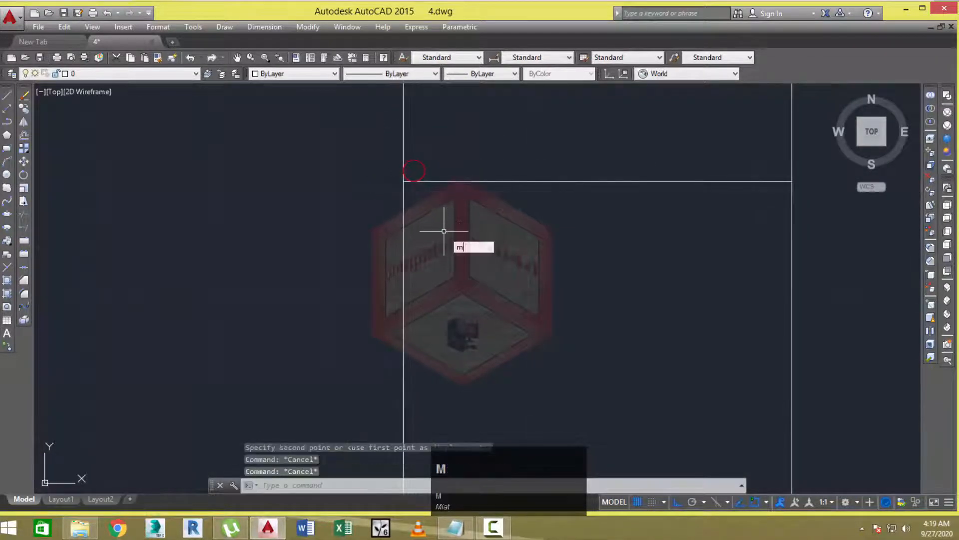
key(space)
scroll(441, 197, up, 4)
click(429, 112)
click(390, 142)
right_click(450, 214)
click(444, 243)
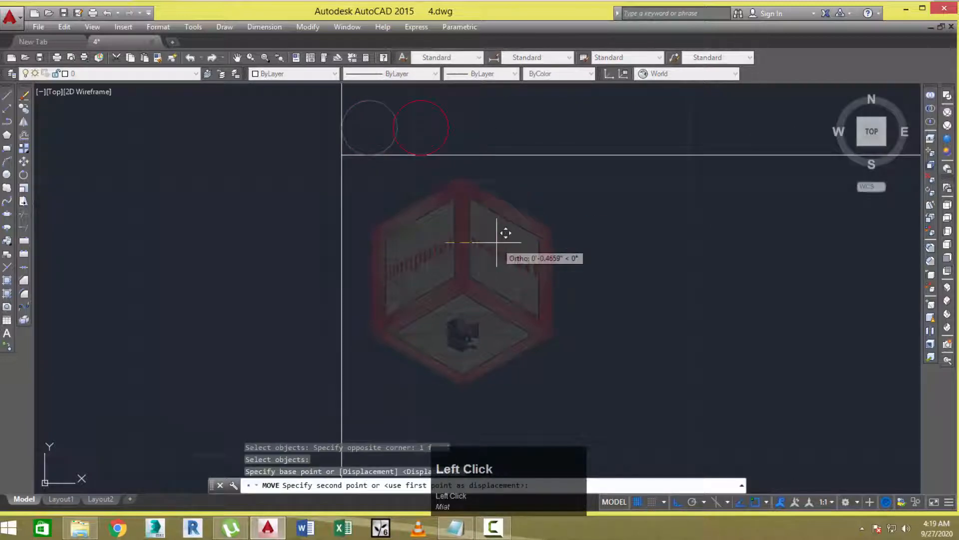
text(1)
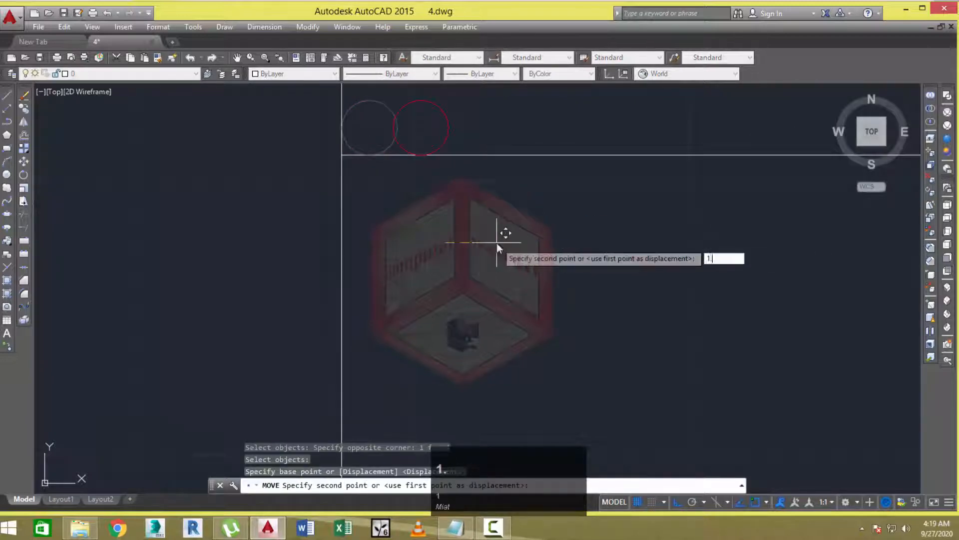
text(.5)
scroll(497, 231, down, 3)
Mirror the circle about the midpoint of the beam's bottom line, keeping the original.
middle_drag(496, 231, 463, 252)
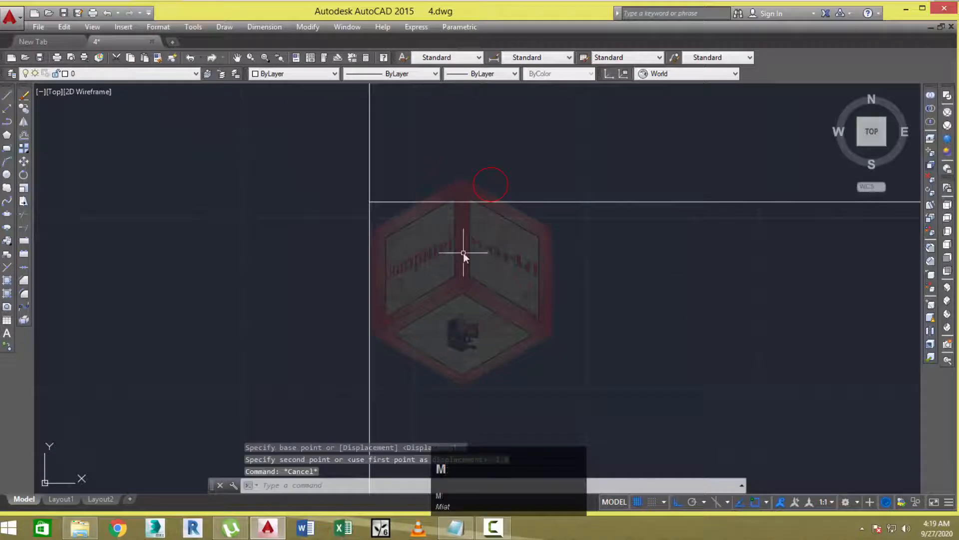
text(mi)
key(space)
click(481, 193)
right_click(506, 212)
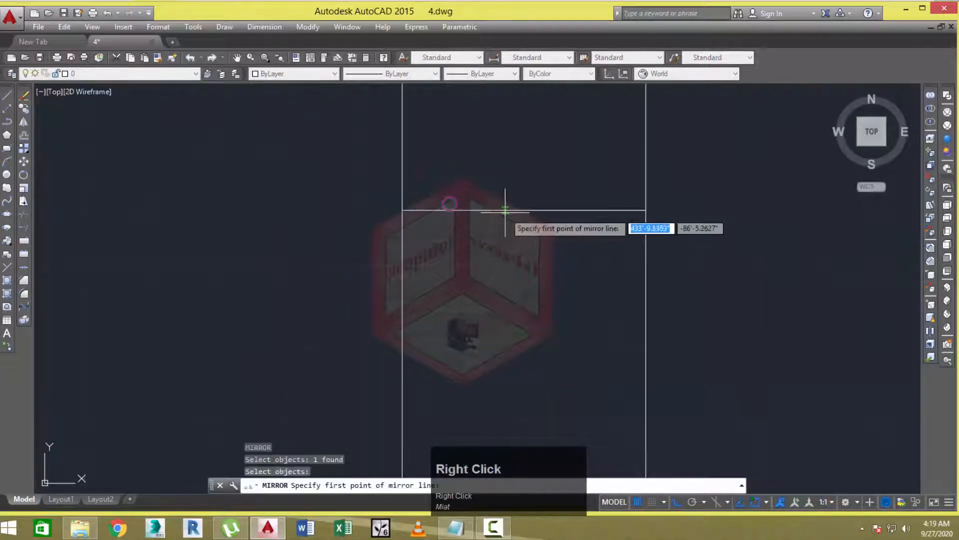
click(525, 205)
click(526, 248)
right_click(526, 248)
click(534, 250)
scroll(526, 248, down, 2)
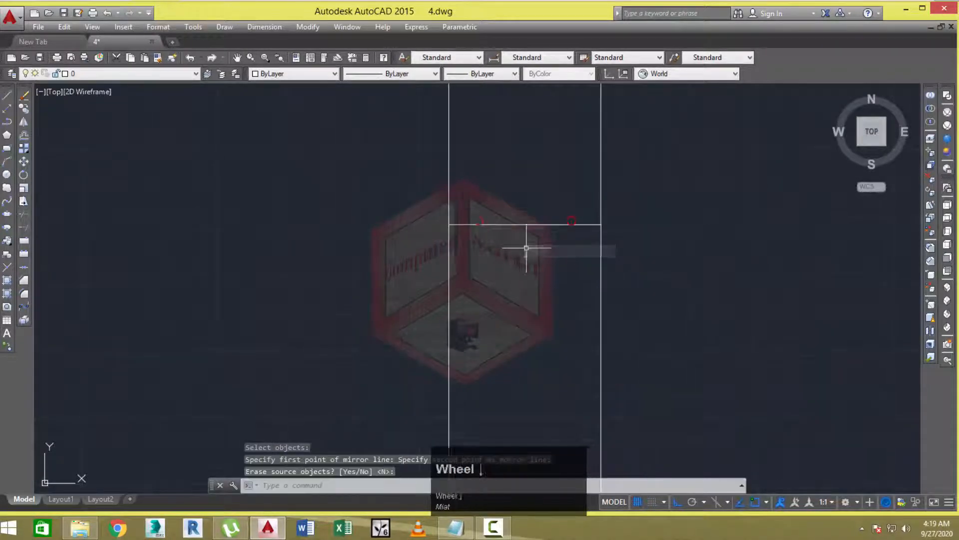
Copy the left circle from its centre horizontally to the middle of the beam's bottom line.
middle_drag(526, 248, 503, 275)
scroll(509, 270, down, 4)
text(c)
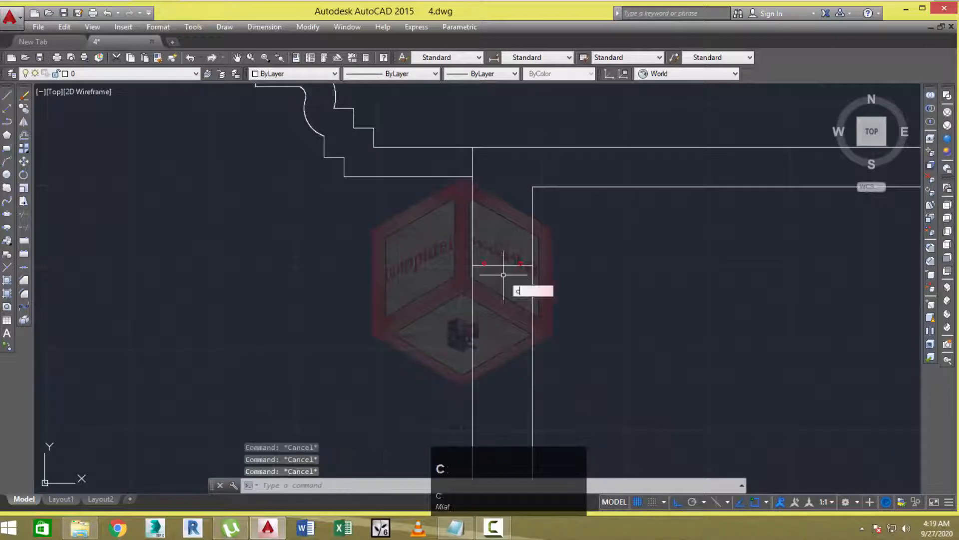
text(o)
key(space)
scroll(501, 265, up, 2)
click(484, 244)
click(443, 263)
right_click(452, 269)
scroll(474, 266, up, 2)
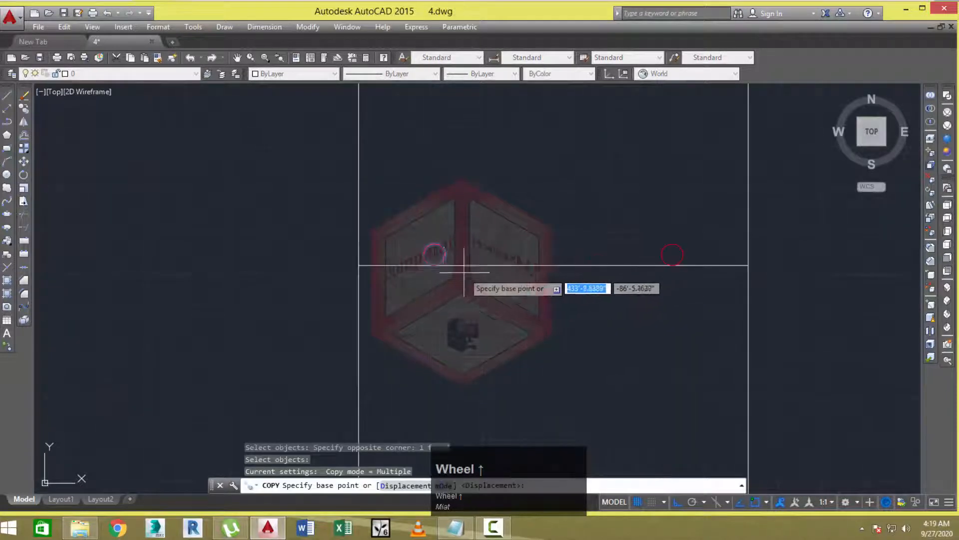
click(434, 255)
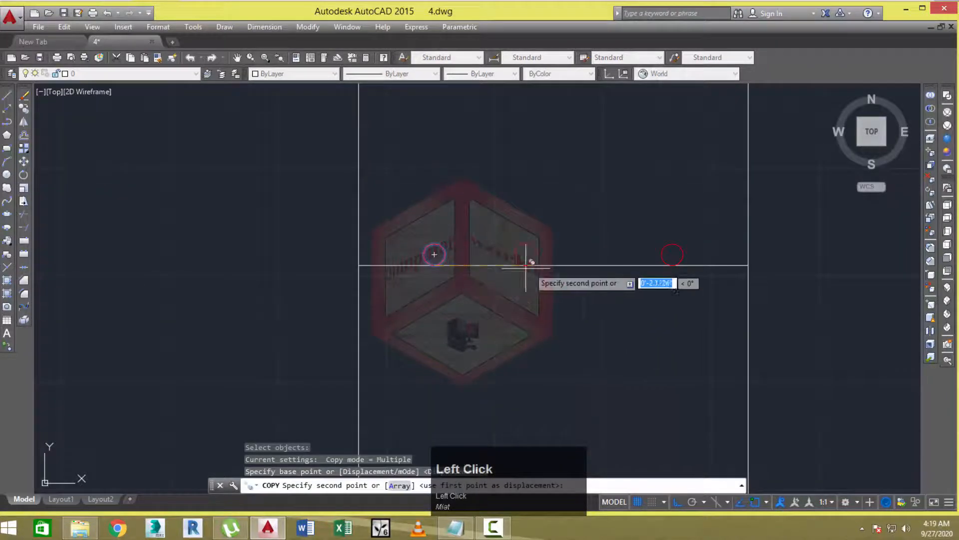
click(558, 265)
key(Escape)
key(Escape)
Mirror the three circles about a horizontal line midway between the beam's lower right corner and the slab's underside corner, keeping the originals.
scroll(558, 266, down, 3)
middle_drag(558, 266, 528, 303)
scroll(535, 306, down, 3)
scroll(533, 281, up, 3)
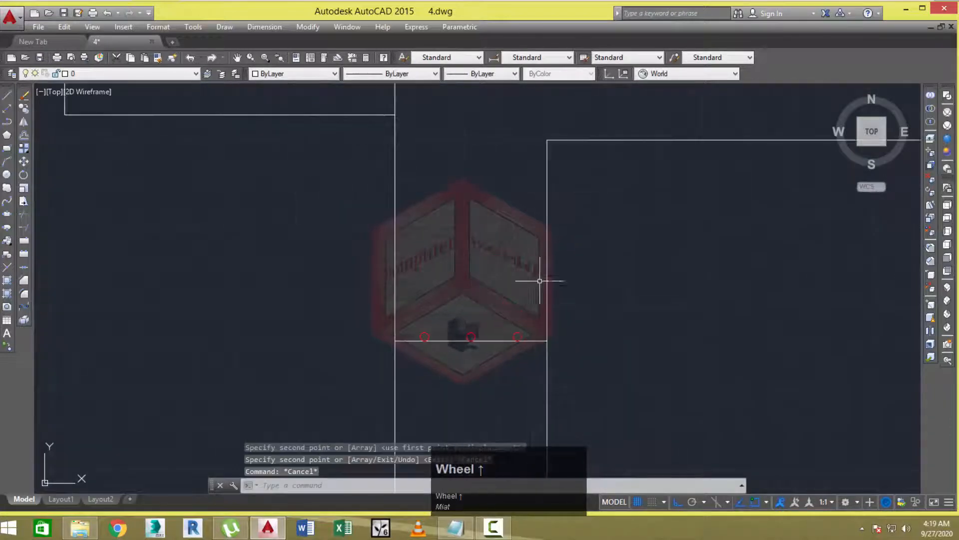
text(mi)
key(space)
scroll(538, 318, up, 2)
click(531, 324)
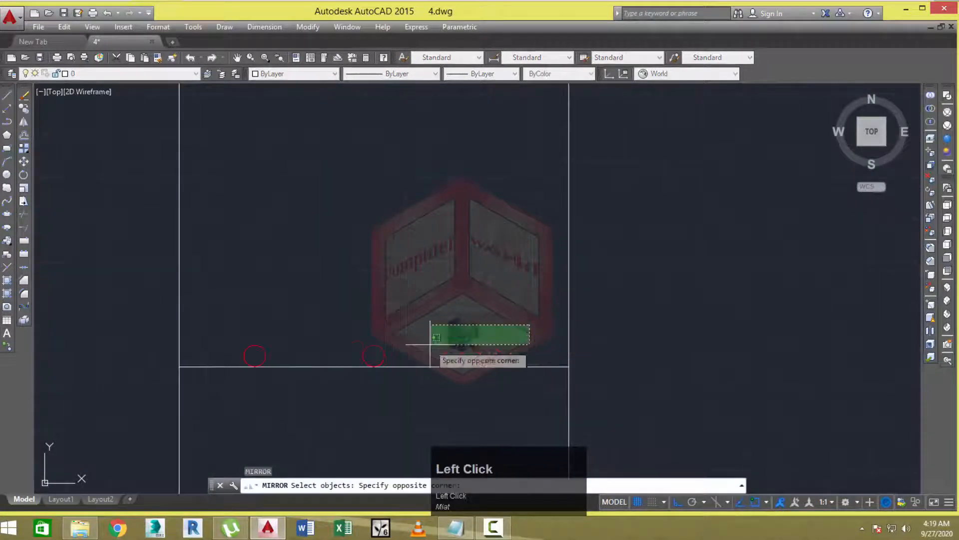
click(246, 359)
scroll(243, 333, down, 2)
right_click(532, 293)
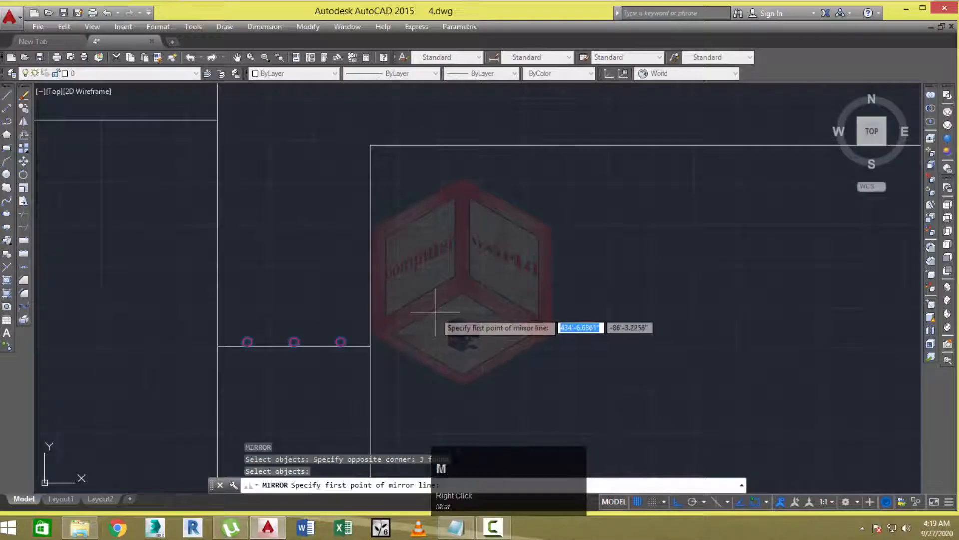
key(space)
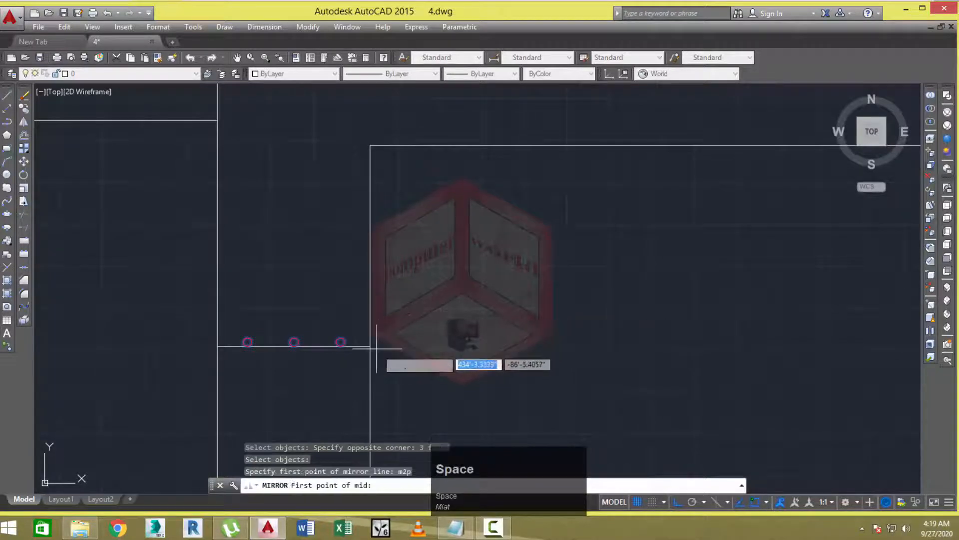
click(369, 346)
click(369, 145)
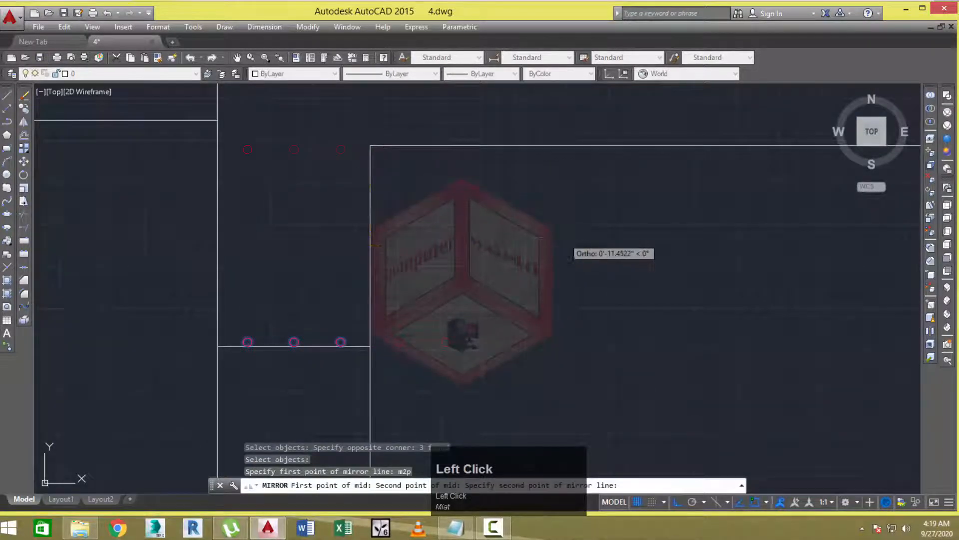
click(570, 245)
right_click(568, 240)
click(595, 246)
key(Escape)
key(Escape)
Move the lower row of three circles 1.4" up from the beam's bottom line.
text(m)
key(space)
scroll(315, 346, up, 2)
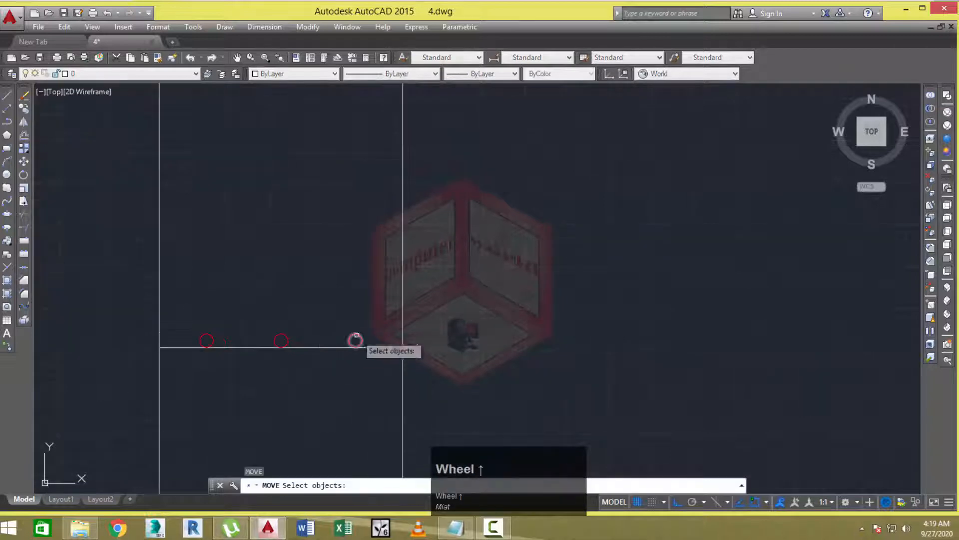
click(359, 328)
click(203, 344)
scroll(327, 296, down, 2)
right_click(487, 284)
click(522, 305)
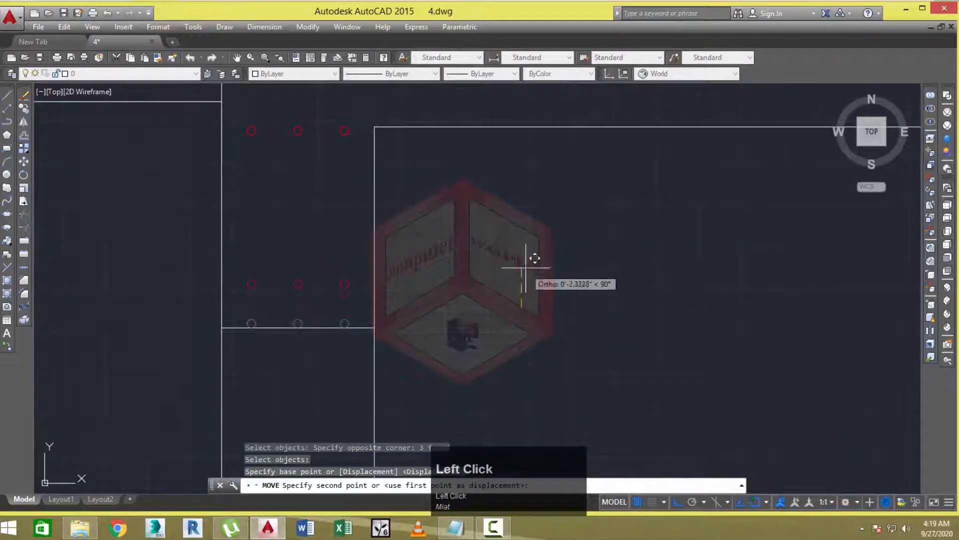
text(1.4)
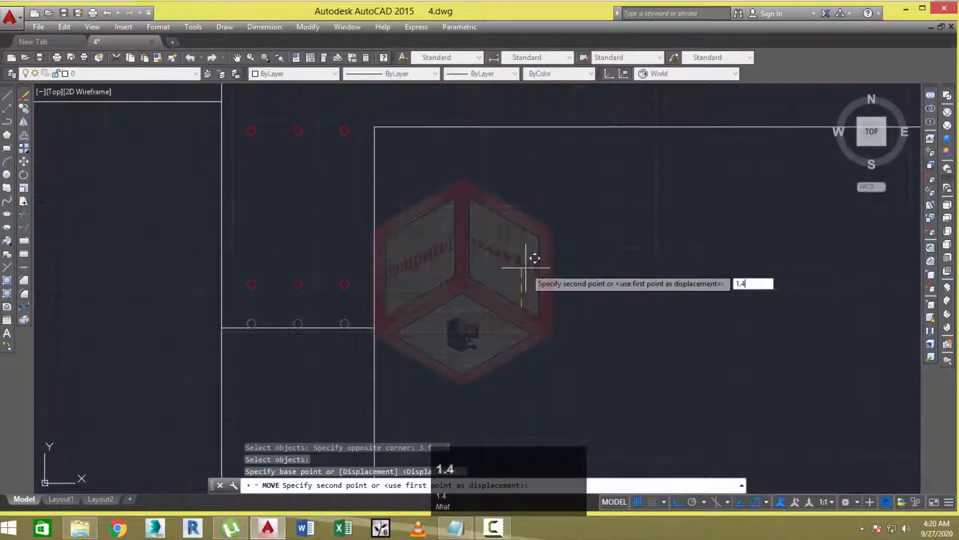
key(space)
middle_click(499, 260)
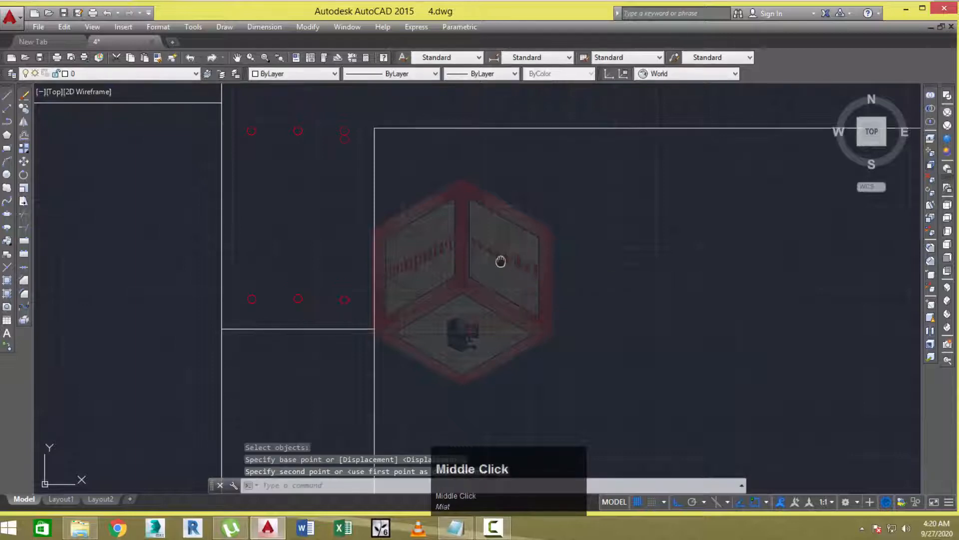
Move the upper row of three circles 1.5" down inside the beam.
key(space)
scroll(357, 104, up, 2)
click(357, 104)
click(171, 150)
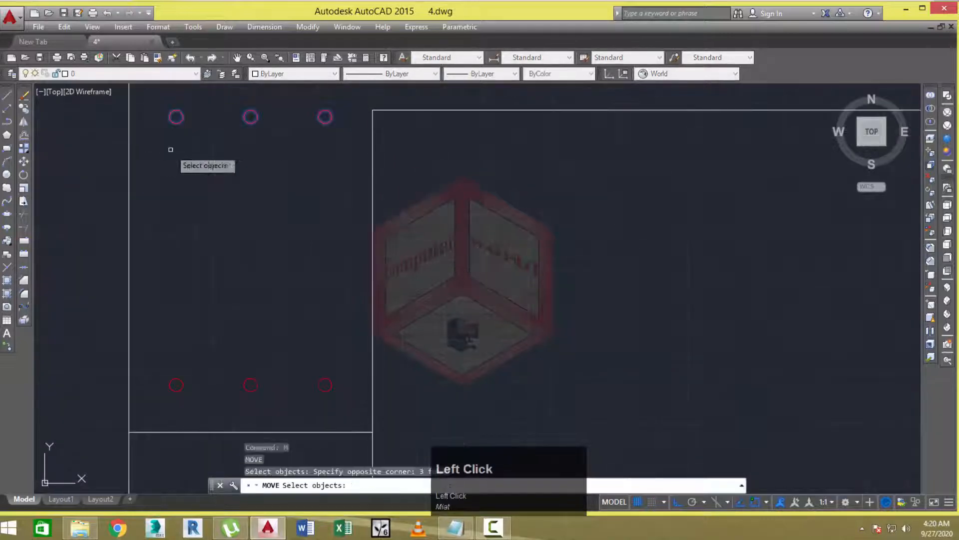
right_click(491, 212)
click(497, 204)
text(1.5)
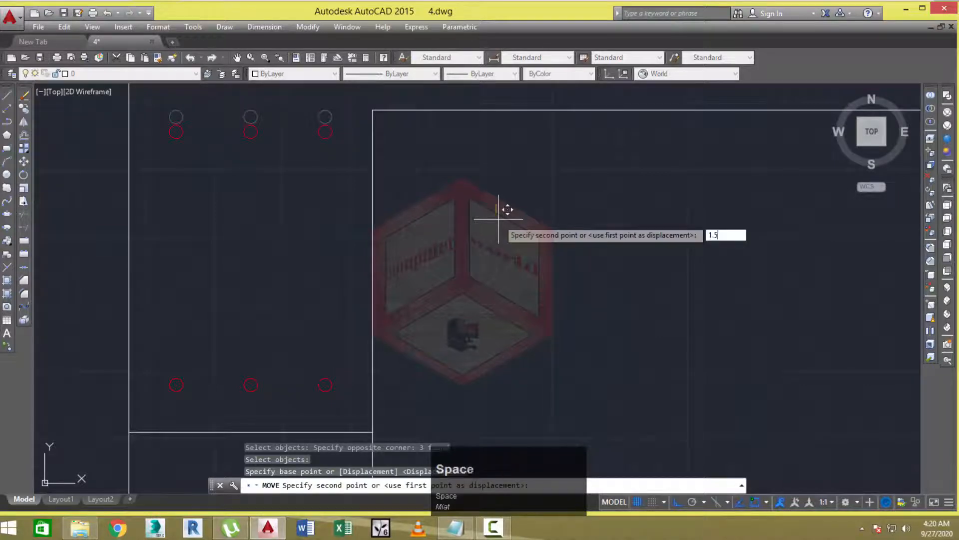
scroll(499, 221, down, 4)
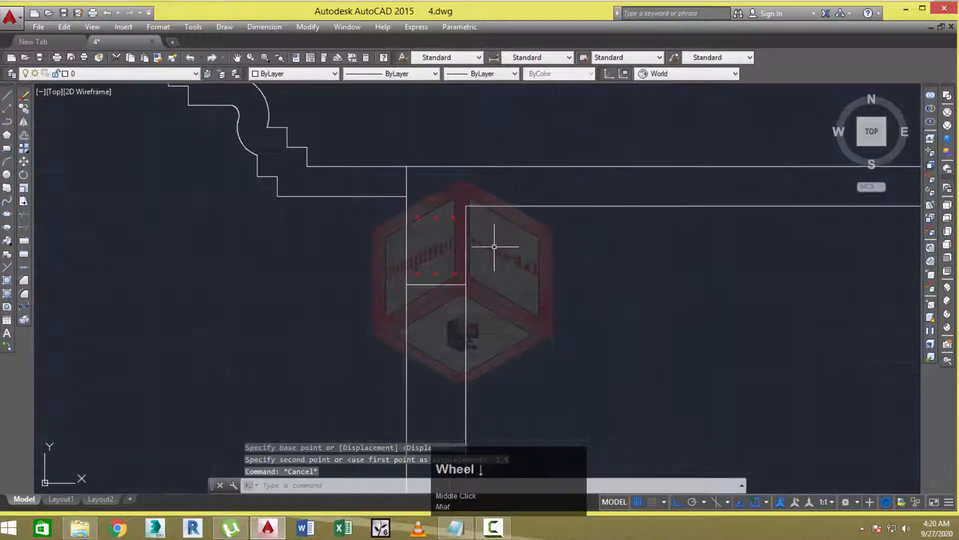
Copy all six circles from the slab's underside corner at the left outer wall to the matching corner at the staircase's left wall.
middle_drag(510, 264, 464, 272)
scroll(437, 270, down, 2)
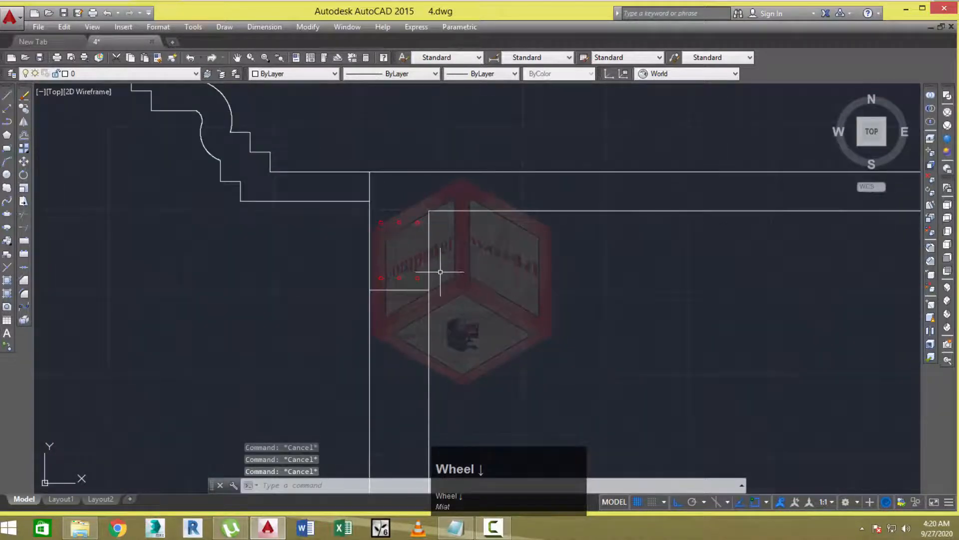
key(Return)
scroll(405, 220, up, 2)
click(434, 200)
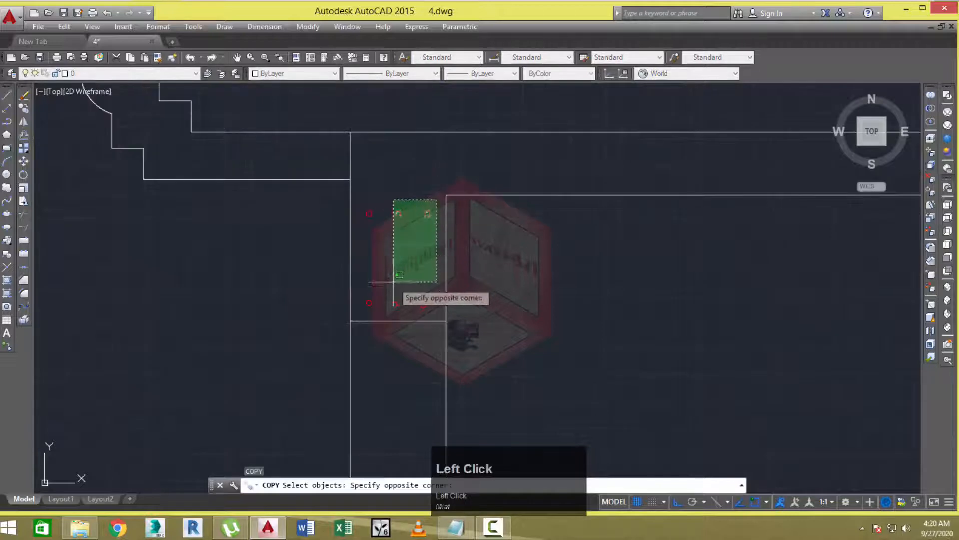
click(337, 333)
right_click(392, 294)
click(446, 195)
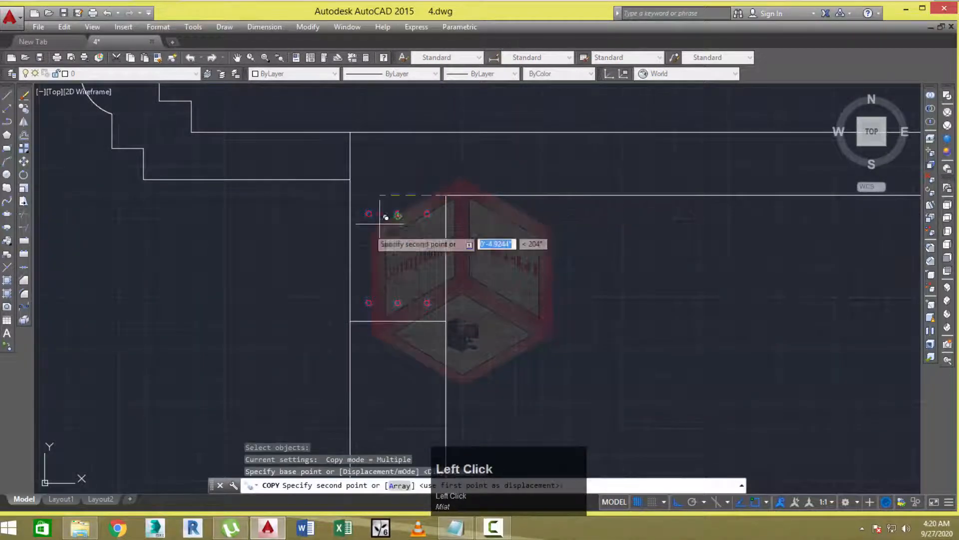
scroll(552, 235, down, 2)
scroll(628, 223, up, 3)
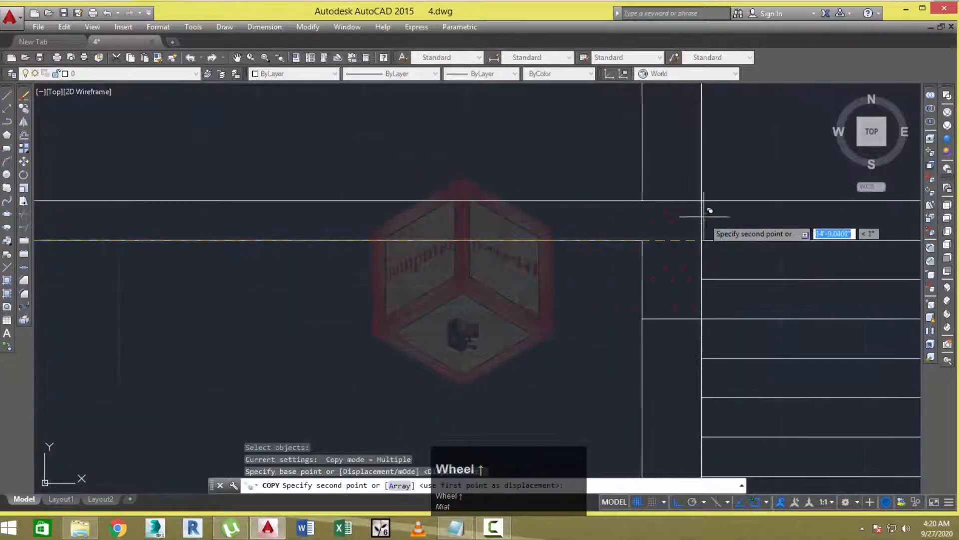
click(455, 214)
Place further copies of the six circles in the beams over the remaining walls, from the staircase's right wall to the right outer wall.
middle_drag(455, 213, 614, 244)
scroll(597, 242, up, 3)
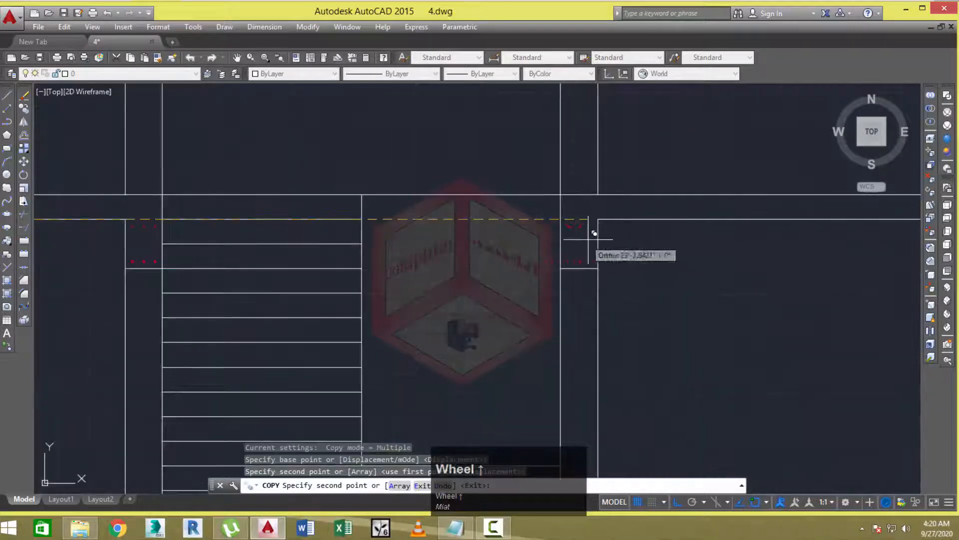
click(599, 219)
scroll(514, 224, down, 3)
middle_drag(721, 228, 571, 243)
scroll(582, 236, up, 2)
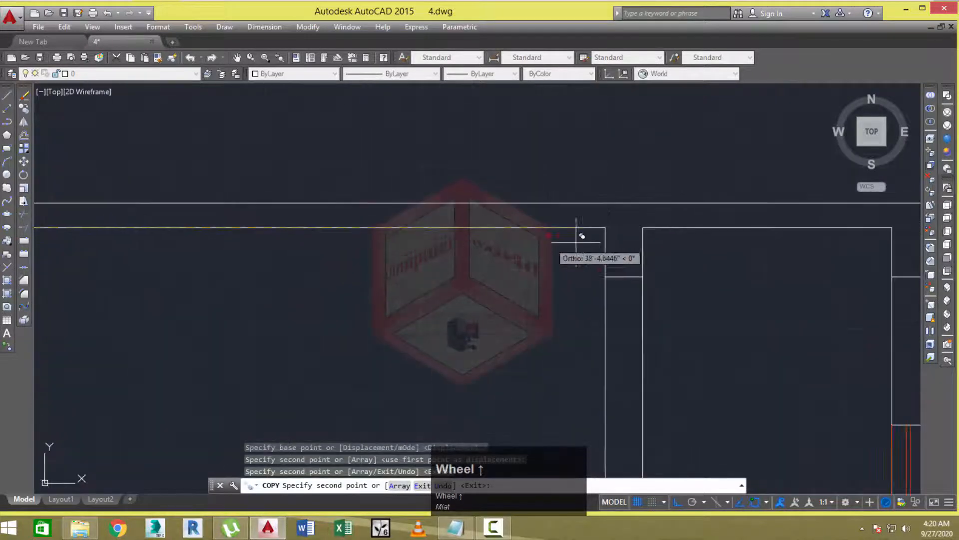
scroll(644, 226, down, 2)
middle_drag(642, 225, 519, 236)
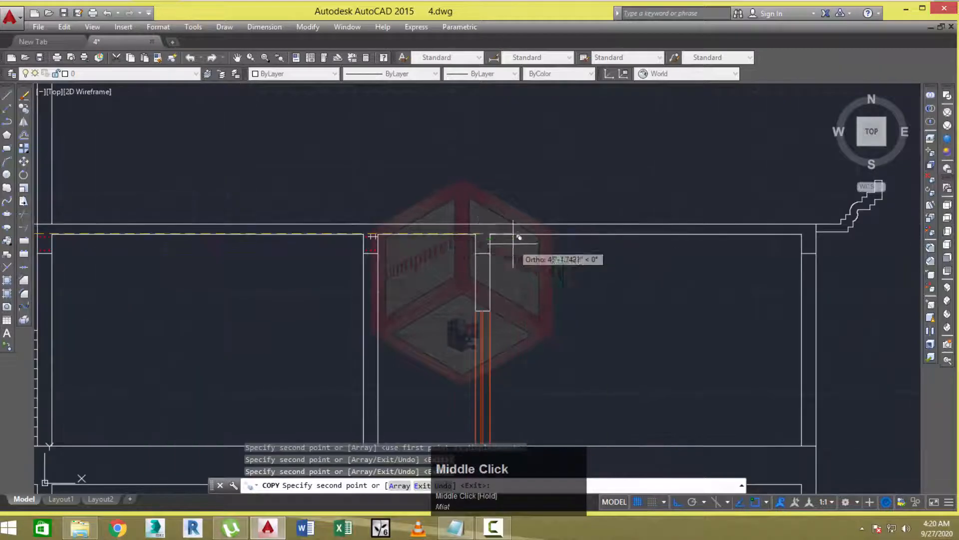
scroll(500, 231, up, 2)
scroll(670, 230, down, 3)
scroll(622, 222, up, 4)
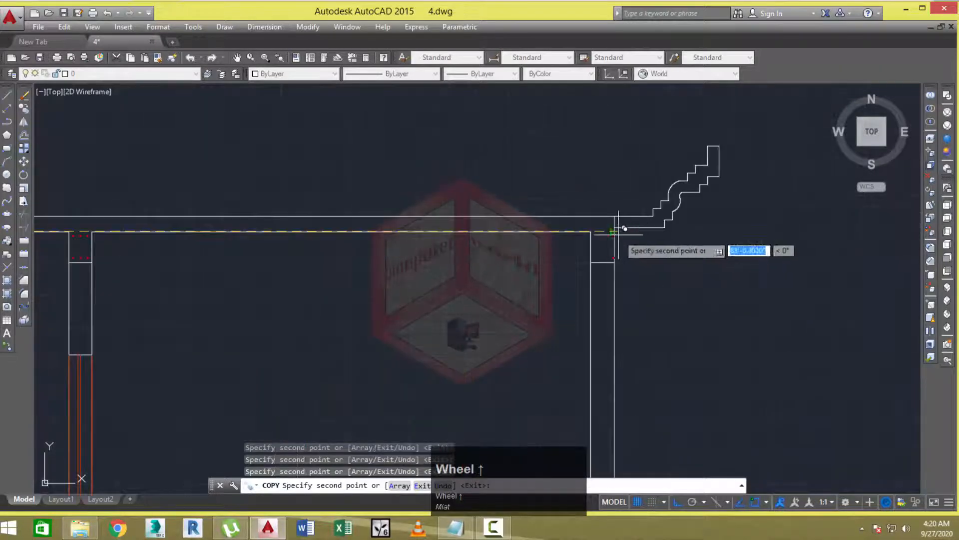
key(Escape)
scroll(544, 234, down, 6)
middle_drag(367, 270, 504, 270)
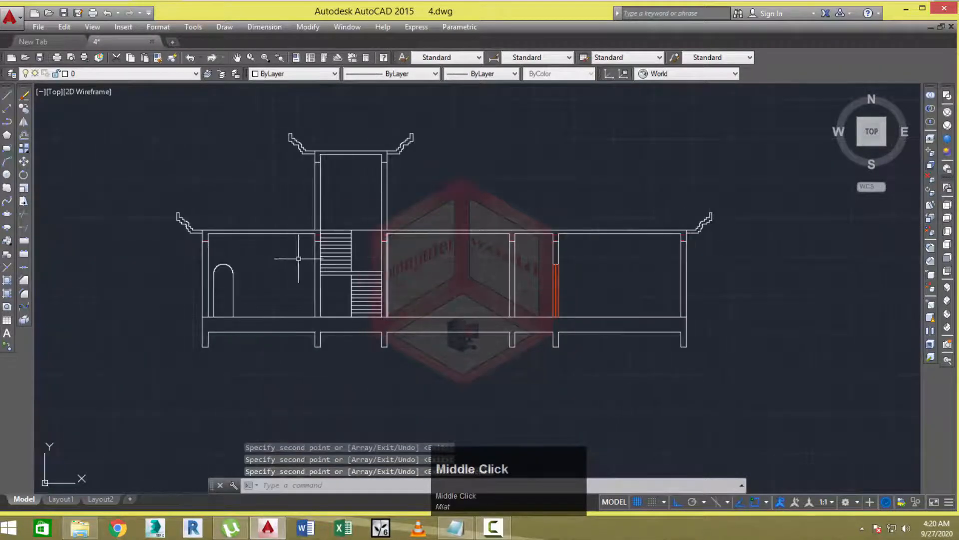
scroll(200, 241, up, 6)
middle_drag(213, 247, 219, 280)
key(Escape)
key(Escape)
text(c)
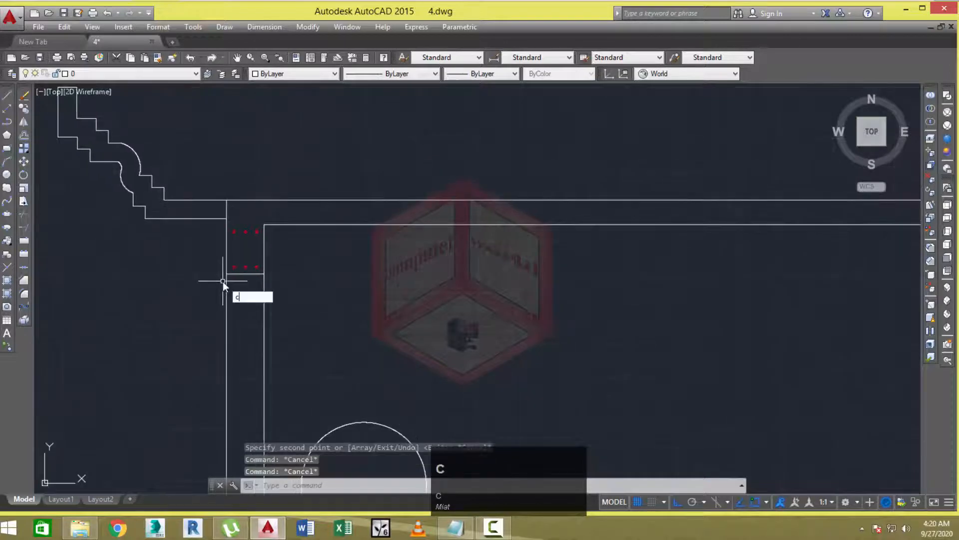
text(t o)
key(space)
scroll(230, 251, up, 2)
click(227, 201)
right_click(235, 203)
scroll(235, 204, up, 3)
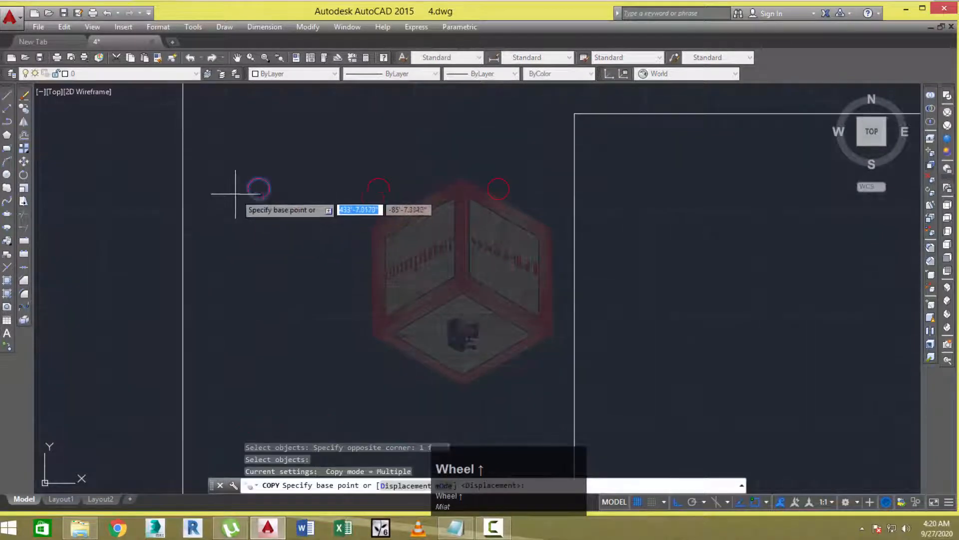
scroll(253, 189, down, 2)
middle_drag(290, 204, 306, 265)
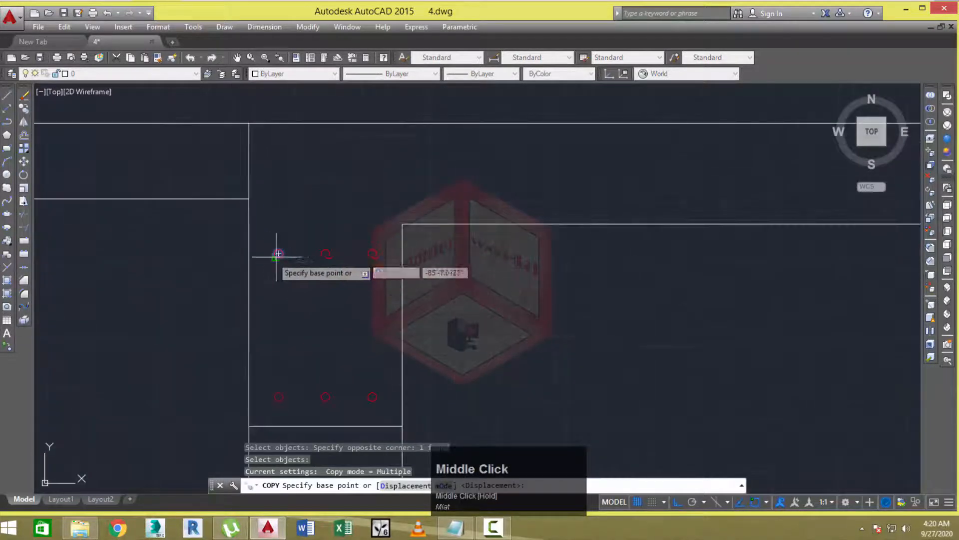
key(Escape)
key(Escape)
Draw a 6" helper line down the left wall's outer line, starting at the slab's top edge.
text(l)
key(space)
click(250, 126)
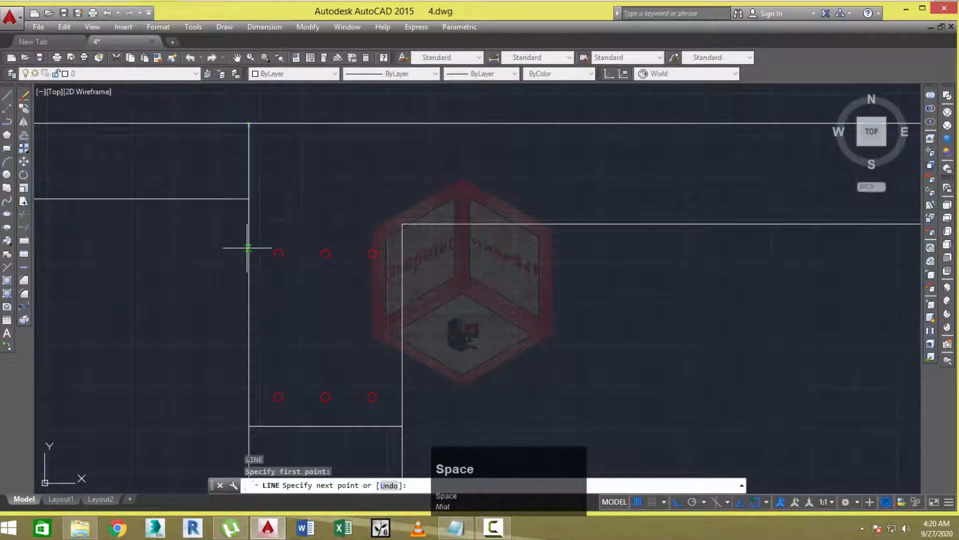
text(6)
key(space)
Copy the beam's upper left circle by its left quadrant to the midpoint of the 6" helper line.
text(co)
key(space)
scroll(282, 259, up, 2)
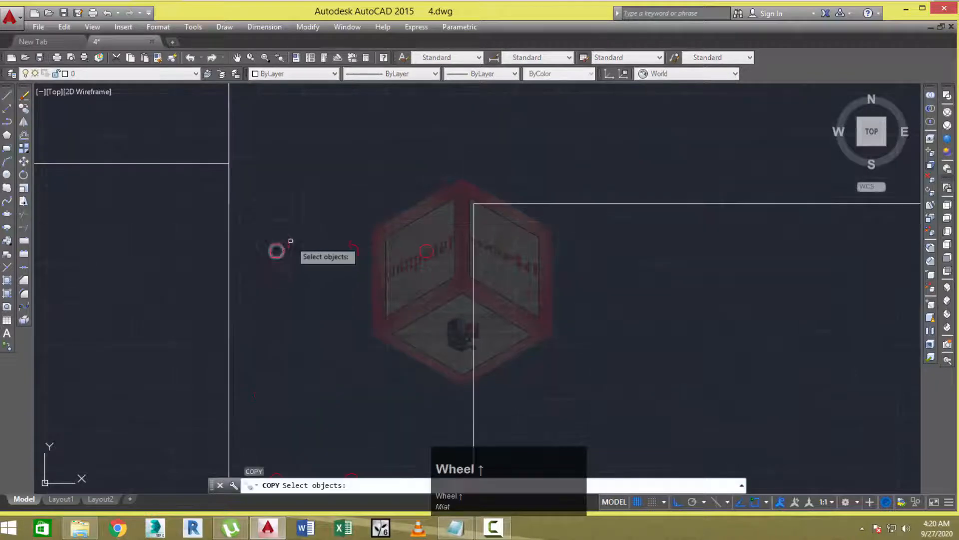
click(290, 241)
click(265, 278)
right_click(265, 279)
click(270, 251)
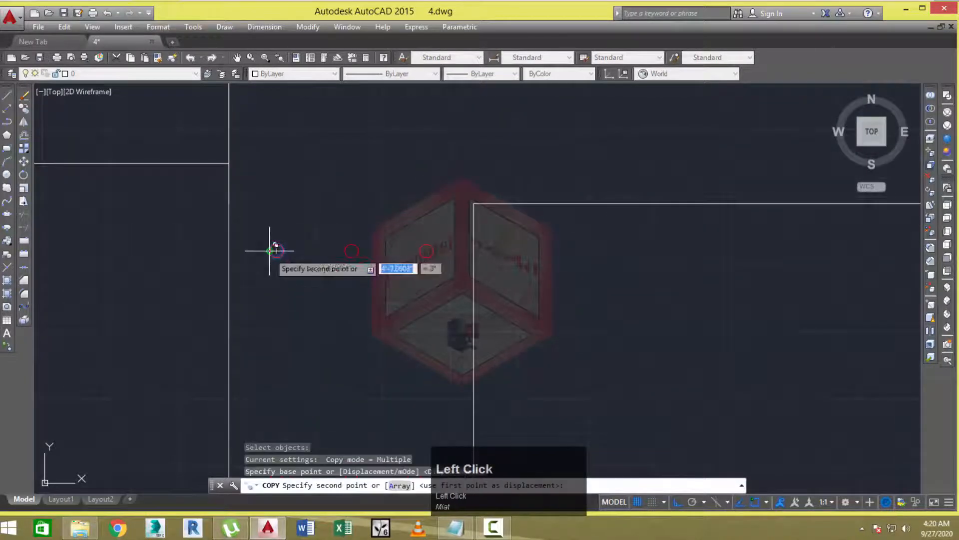
middle_drag(229, 120, 259, 191)
click(232, 127)
scroll(232, 127, down, 2)
scroll(232, 127, down, 2)
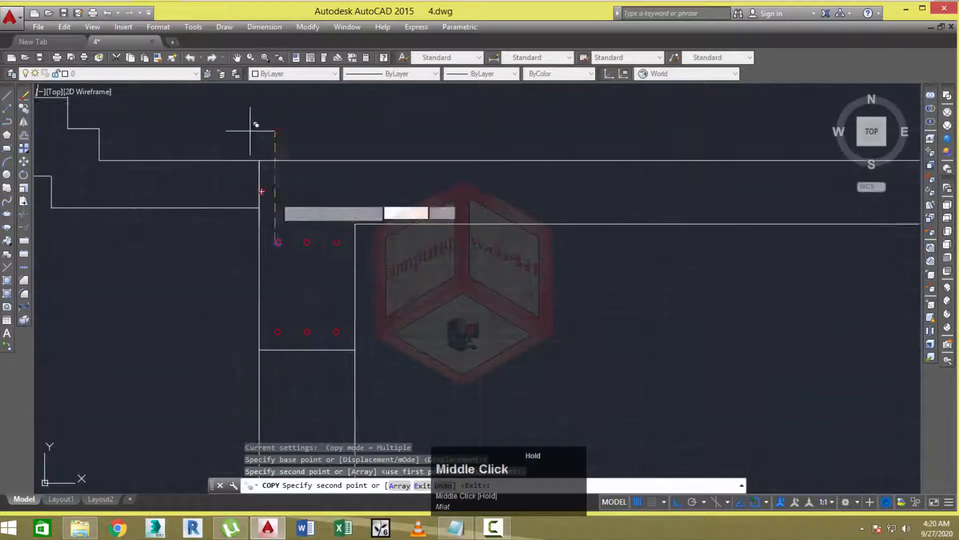
scroll(273, 208, up, 4)
key(Escape)
key(Escape)
key(Escape)
key(Escape)
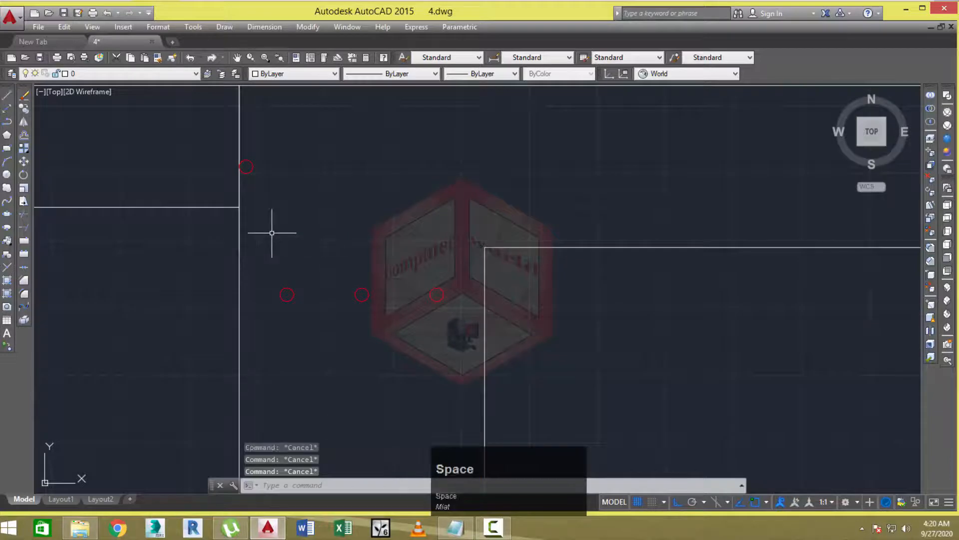
Move the copied circle in the slab 1.5" to the right of the wall's outer line.
text(m)
key(space)
right_click(278, 178)
click(279, 178)
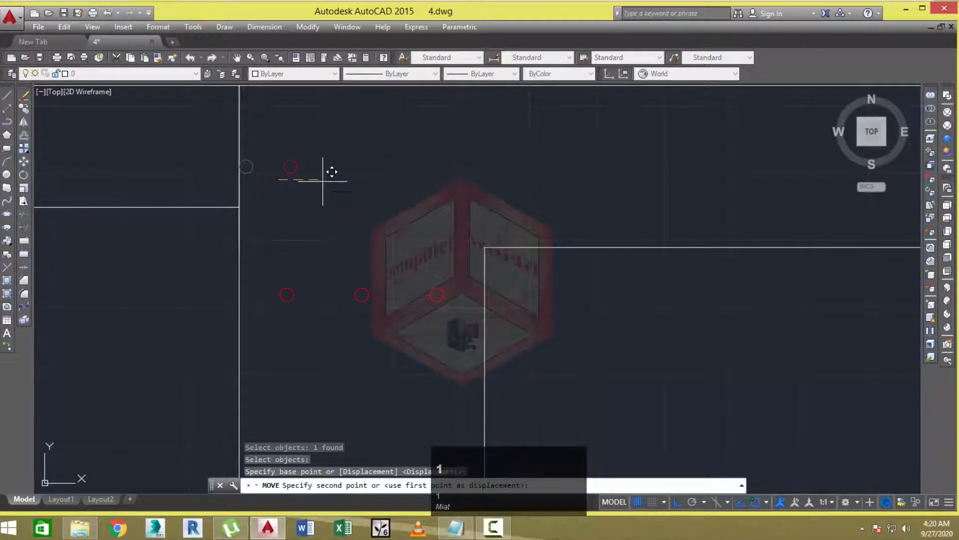
text(1.5)
key(space)
scroll(280, 222, down, 2)
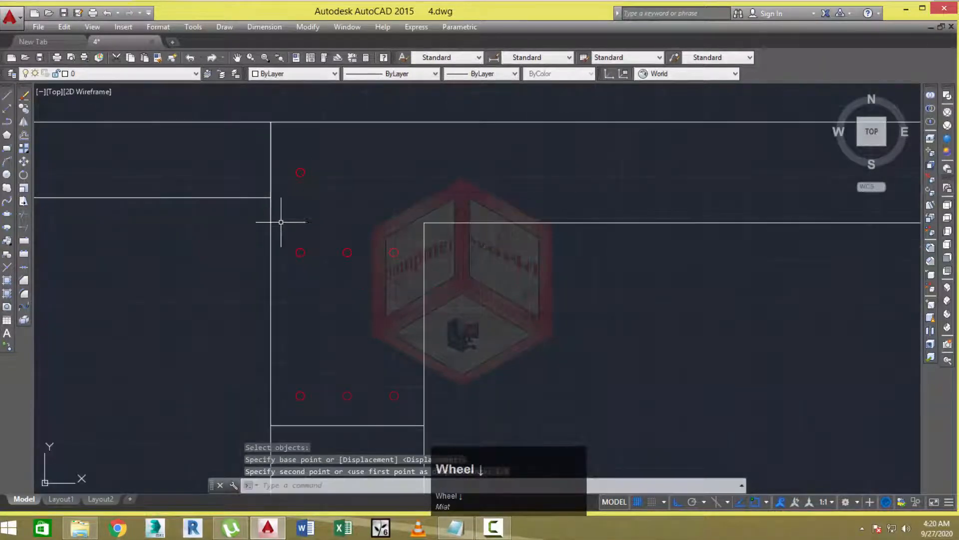
Try to erase the helper line on the left wall's outer line.
text(e)
key(space)
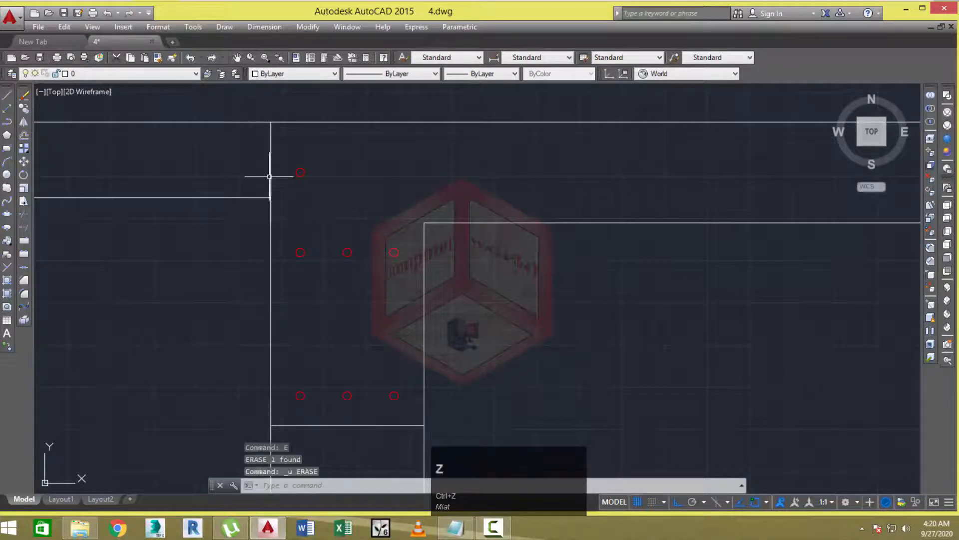
Erase the 6" helper line on the left wall's outer line.
text(e)
key(space)
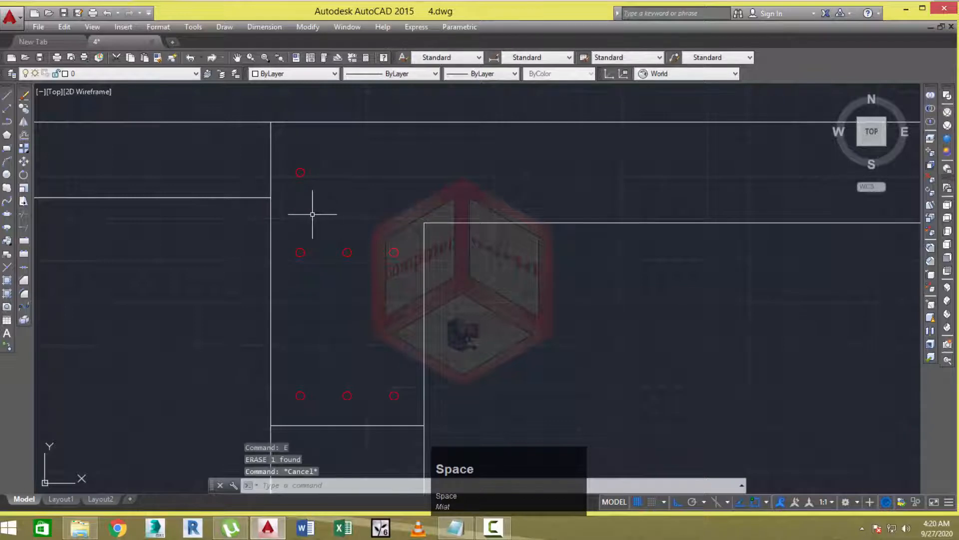
Copy the slab circle horizontally from the left wall's outer line to the right face of the stairwell's right wall.
key(space)
click(315, 162)
click(287, 183)
right_click(279, 173)
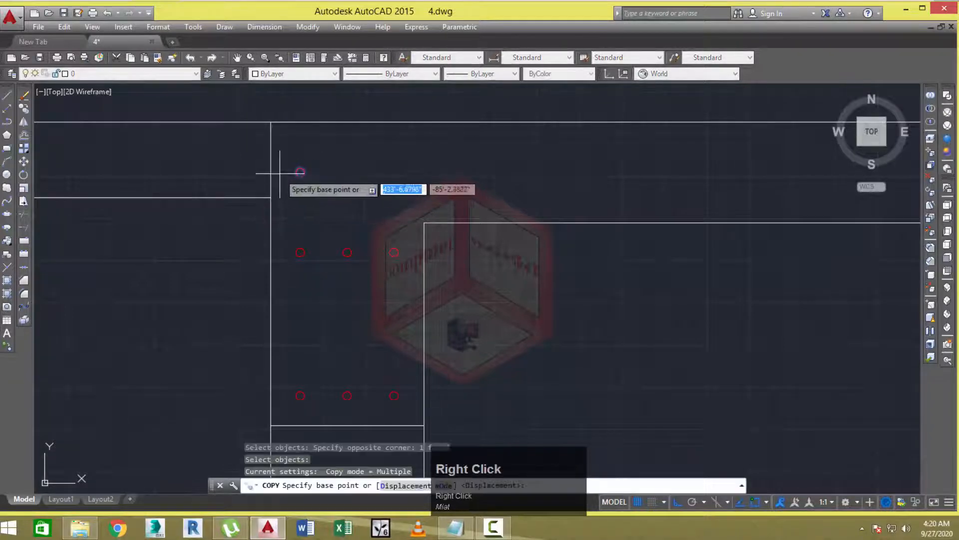
click(270, 164)
scroll(343, 192, down, 8)
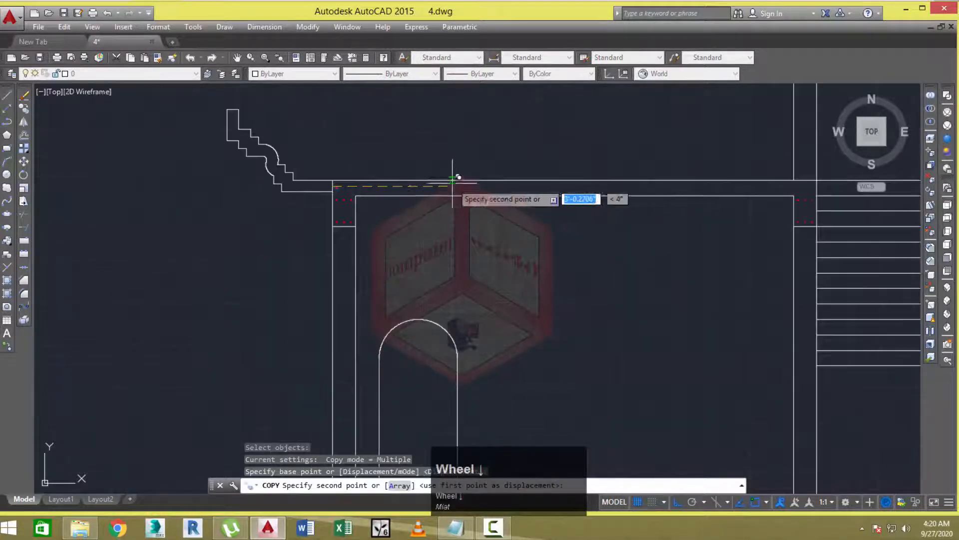
middle_drag(496, 177, 283, 182)
middle_drag(659, 189, 500, 185)
scroll(565, 188, up, 4)
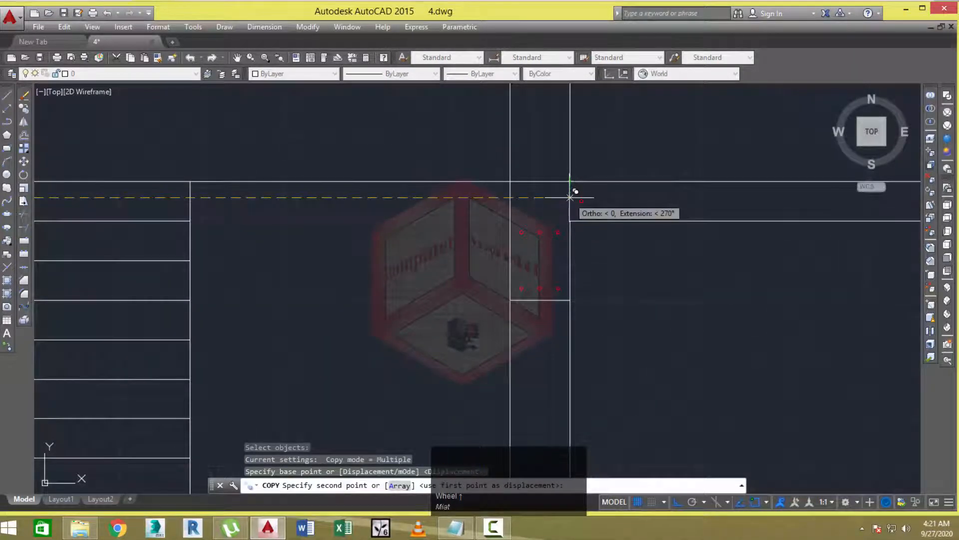
click(570, 197)
right_click(568, 196)
Create a path array of the circle at the left wall along the roof slab's top edge line.
scroll(567, 197, down, 4)
middle_drag(200, 219, 400, 223)
scroll(400, 223, down, 4)
middle_drag(297, 232, 332, 229)
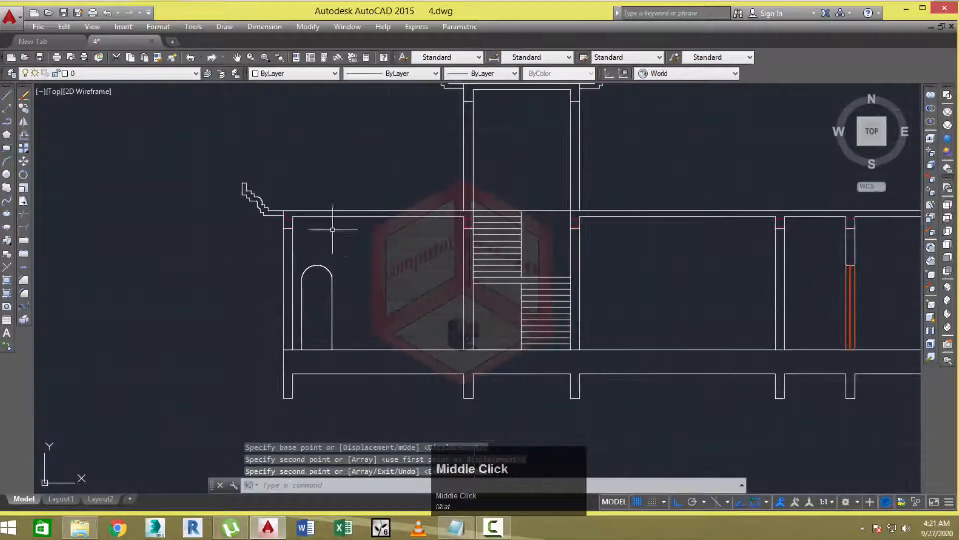
scroll(332, 229, up, 6)
text(AR)
key(Return)
scroll(260, 188, up, 4)
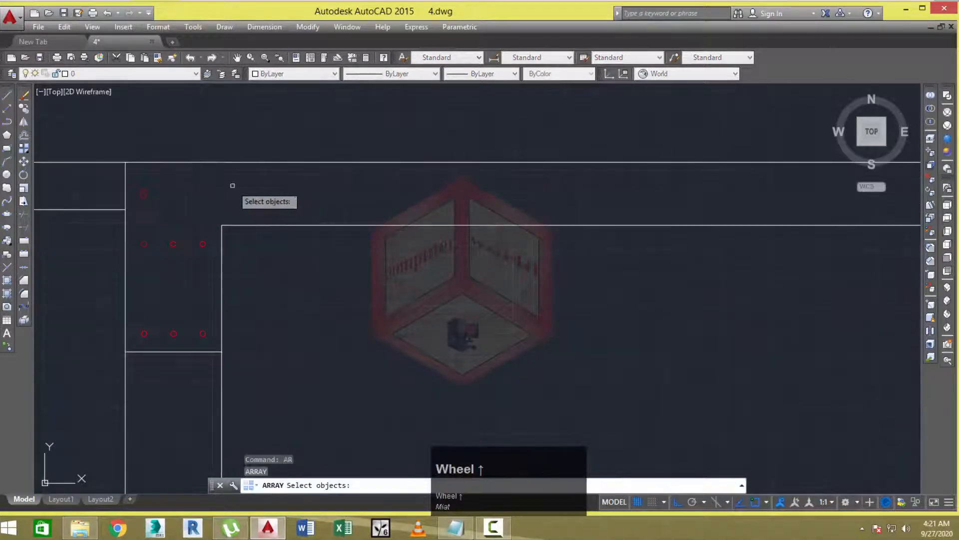
click(209, 182)
click(136, 196)
right_click(228, 190)
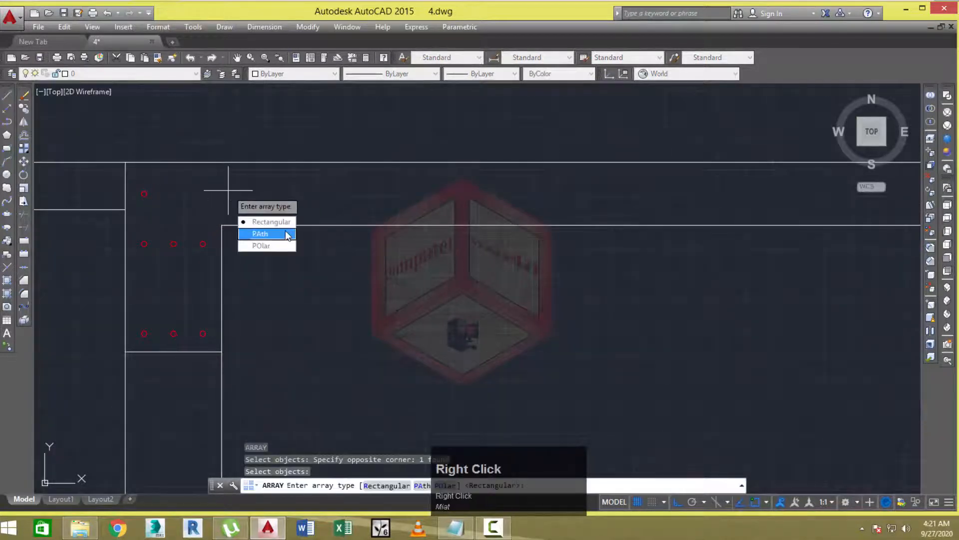
click(288, 235)
click(237, 162)
scroll(358, 220, down, 2)
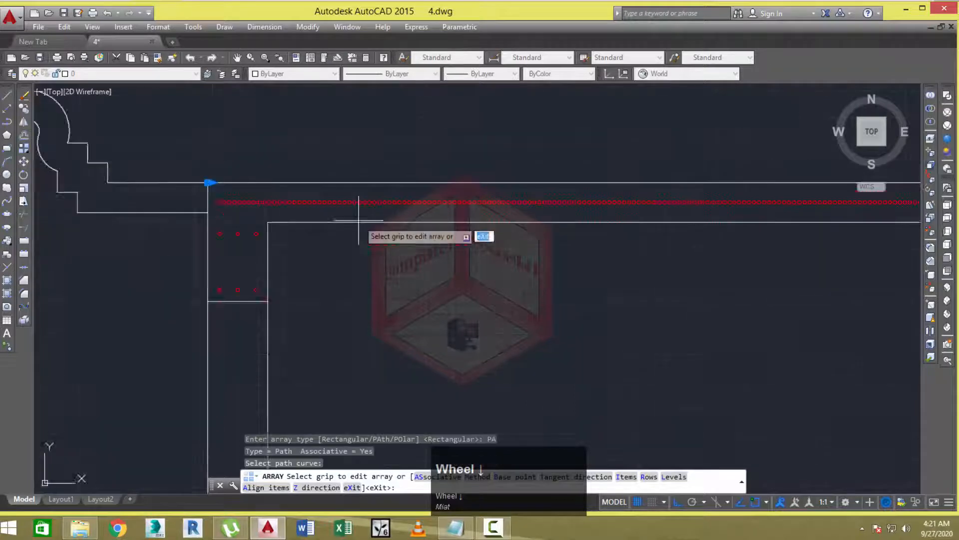
middle_drag(359, 220, 138, 216)
scroll(141, 217, down, 4)
middle_drag(239, 253, 259, 244)
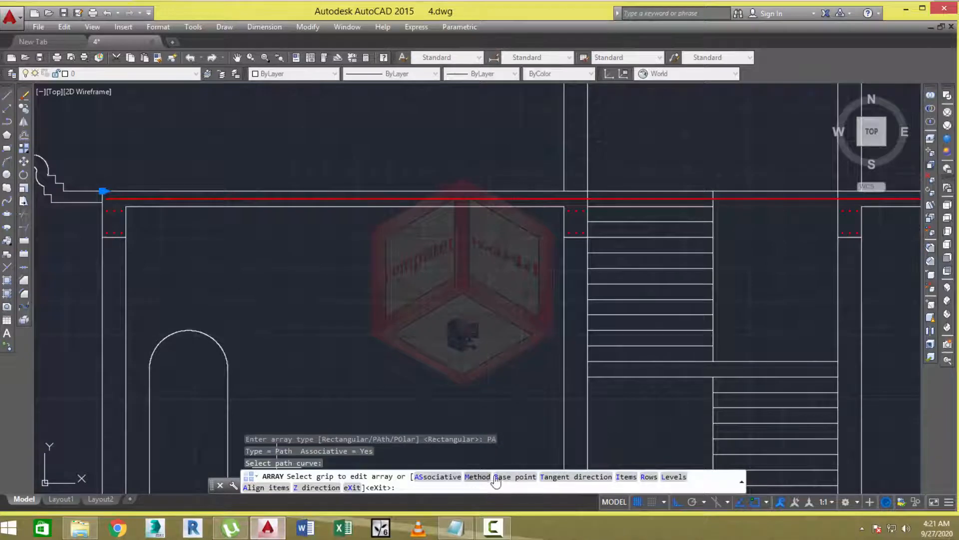
Set the array's item spacing to 6" along the path and accept the maximum number of items.
click(627, 478)
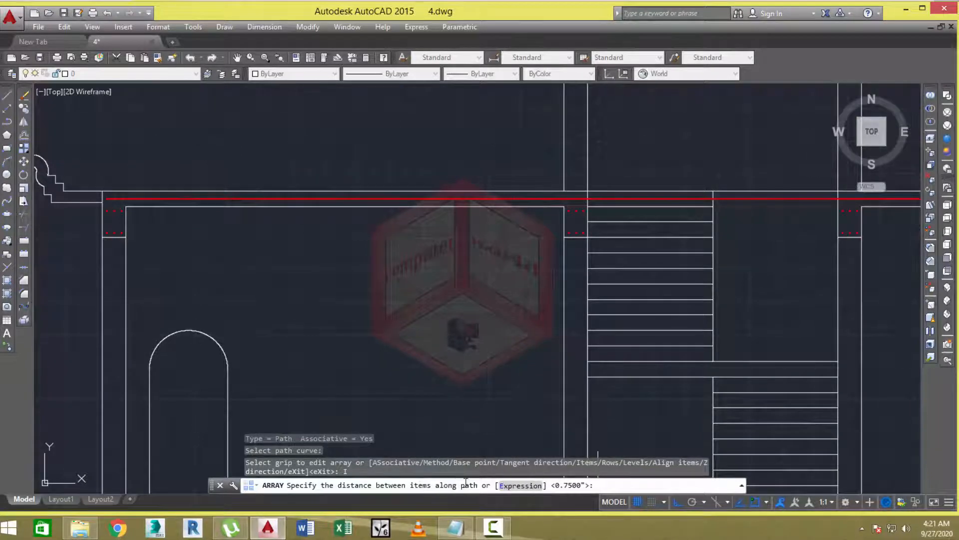
text(6")
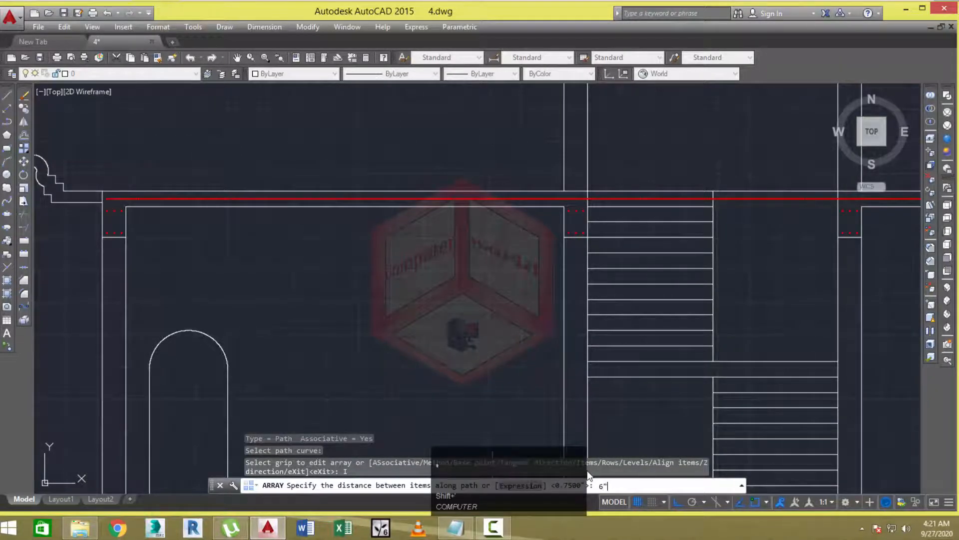
key(Return)
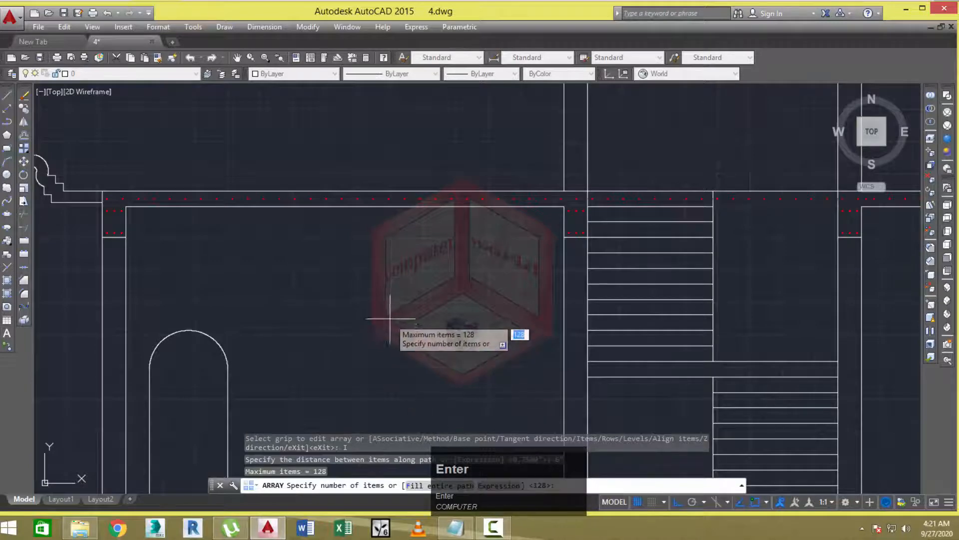
scroll(384, 318, down, 4)
middle_drag(740, 301, 392, 304)
middle_drag(862, 277, 673, 285)
scroll(599, 294, up, 2)
scroll(593, 296, up, 3)
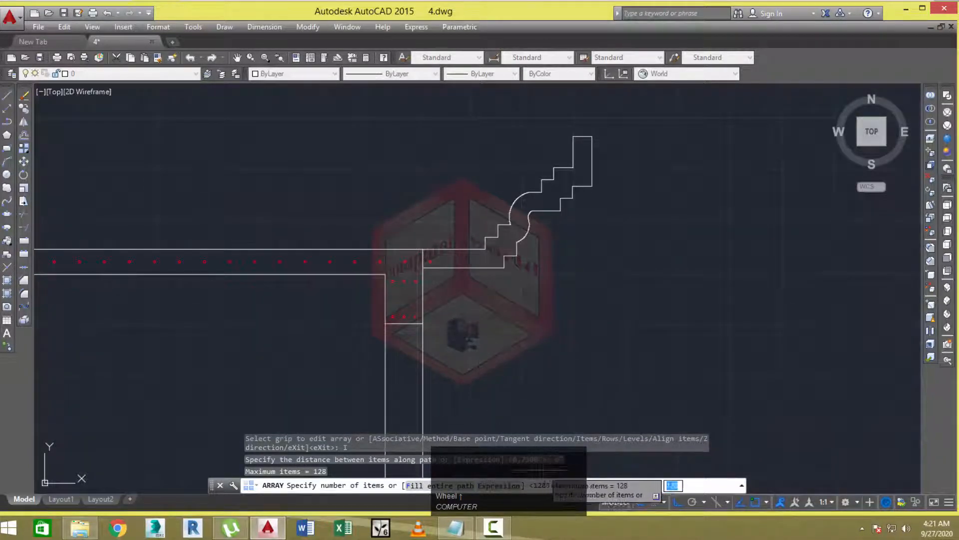
key(space)
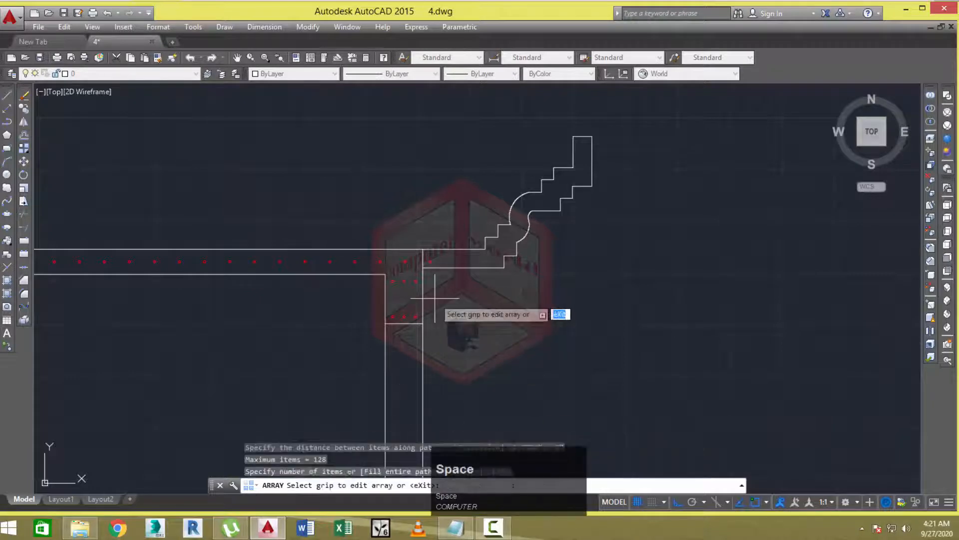
key(space)
Explode the slab's circle array and erase the last circle, outside the right wall's outer line.
scroll(432, 279, up, 4)
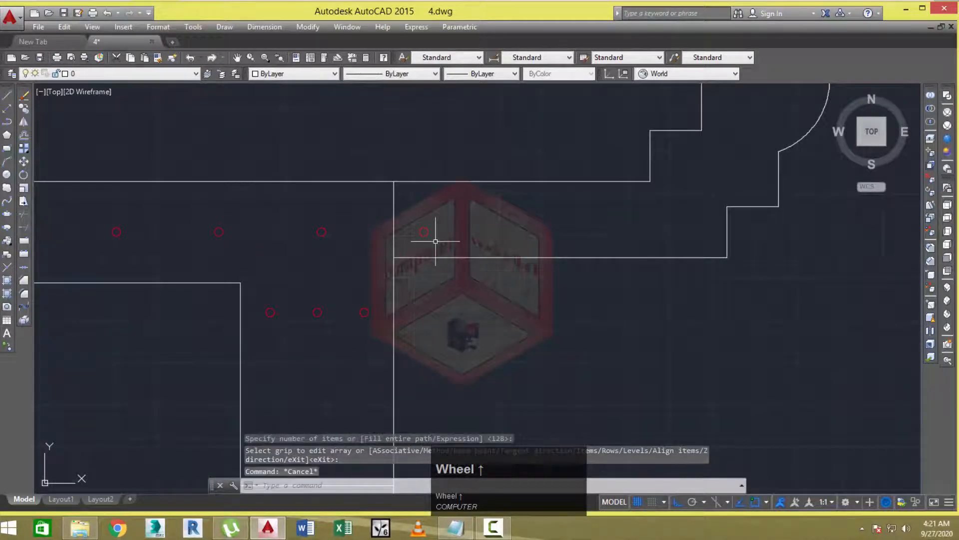
text(x)
key(space)
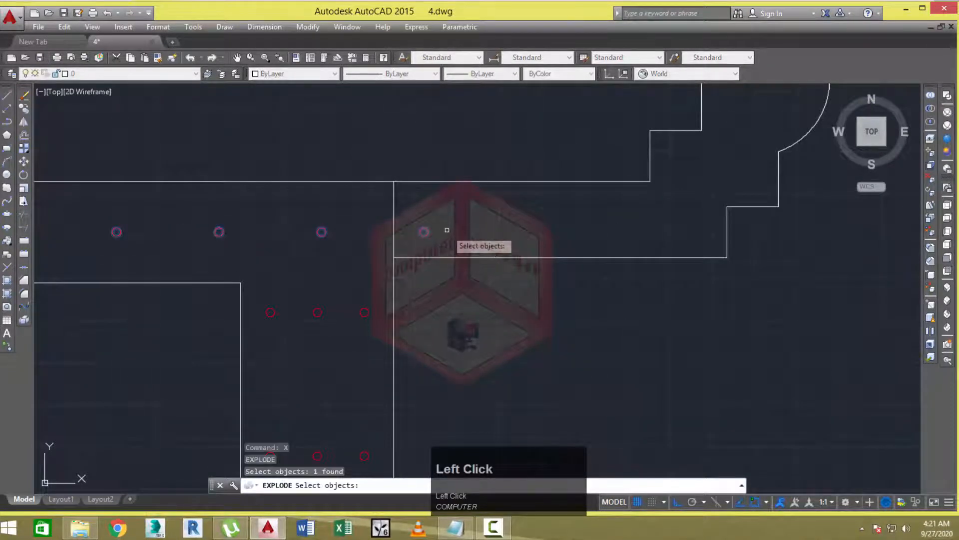
right_click(392, 235)
scroll(425, 225, up, 2)
click(457, 210)
click(423, 270)
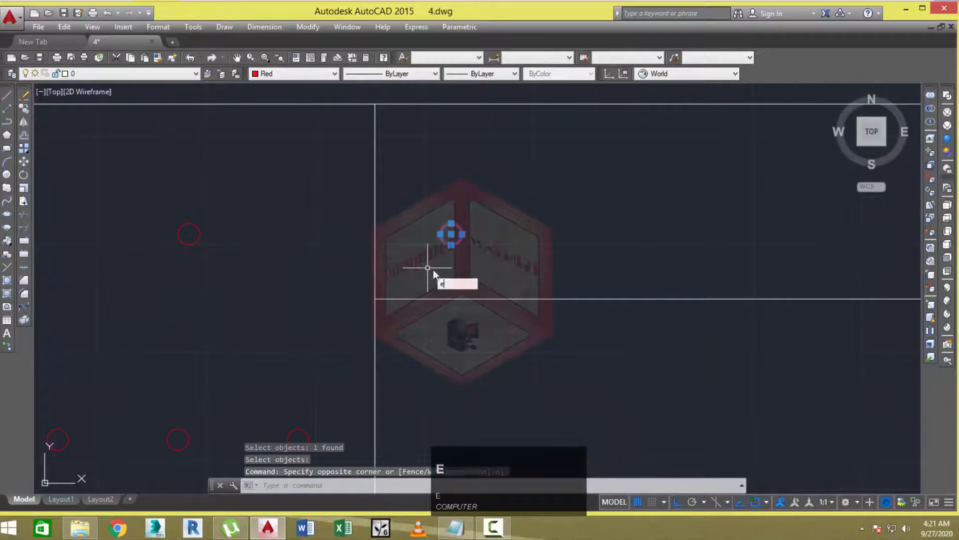
key(space)
Erase the extra slab circle between two array circles just right of the stairwell's right wall.
scroll(431, 270, down, 9)
middle_drag(205, 308, 532, 322)
middle_drag(242, 306, 544, 316)
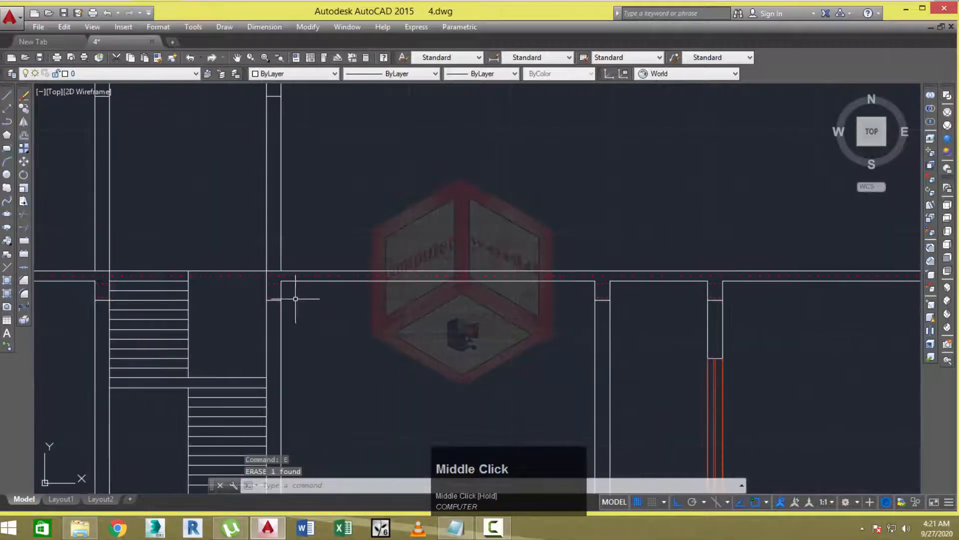
scroll(274, 268, up, 8)
middle_drag(274, 268, 375, 283)
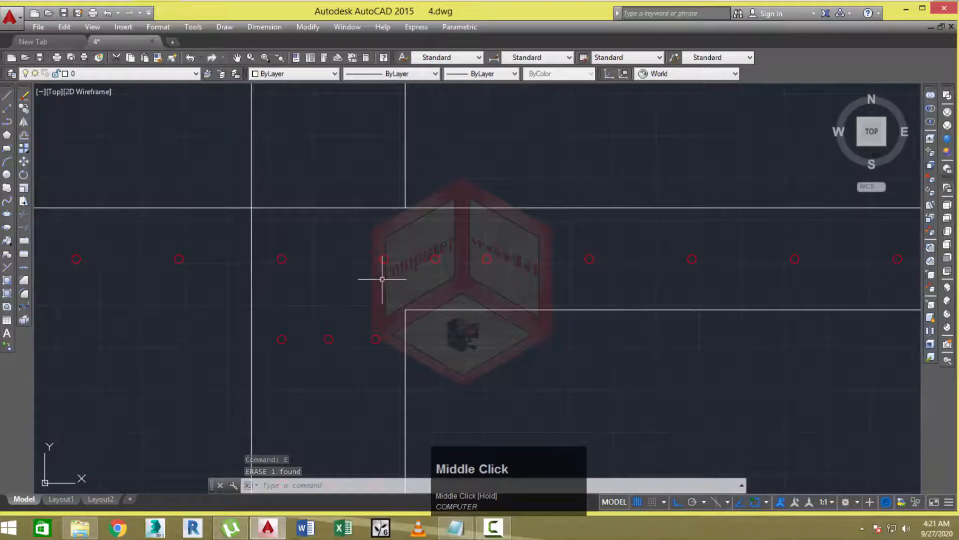
scroll(416, 264, up, 4)
scroll(461, 250, down, 2)
mouse_move(480, 278)
middle_down()
mouse_move(469, 285)
mouse_move(471, 320)
middle_up()
key(Escape)
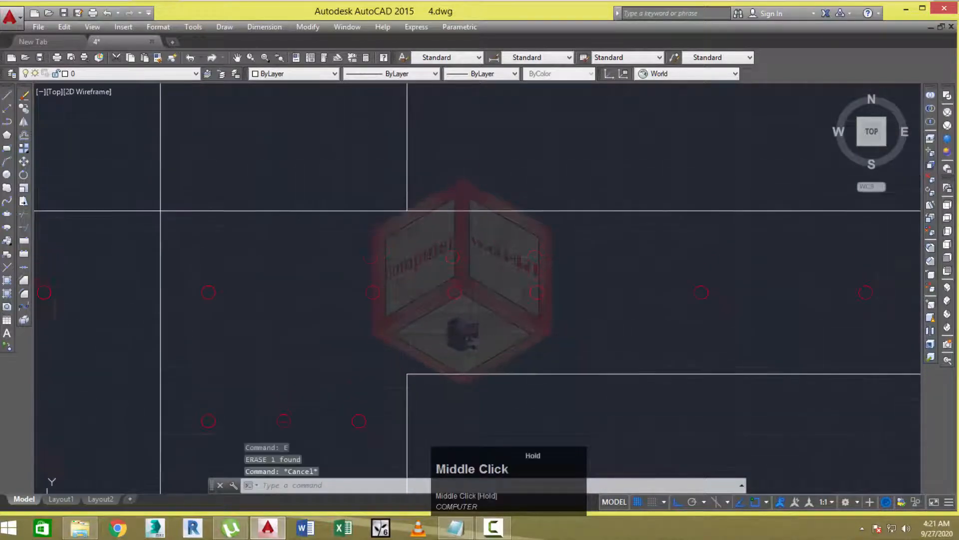
key(Escape)
scroll(413, 310, down, 2)
scroll(282, 303, up, 2)
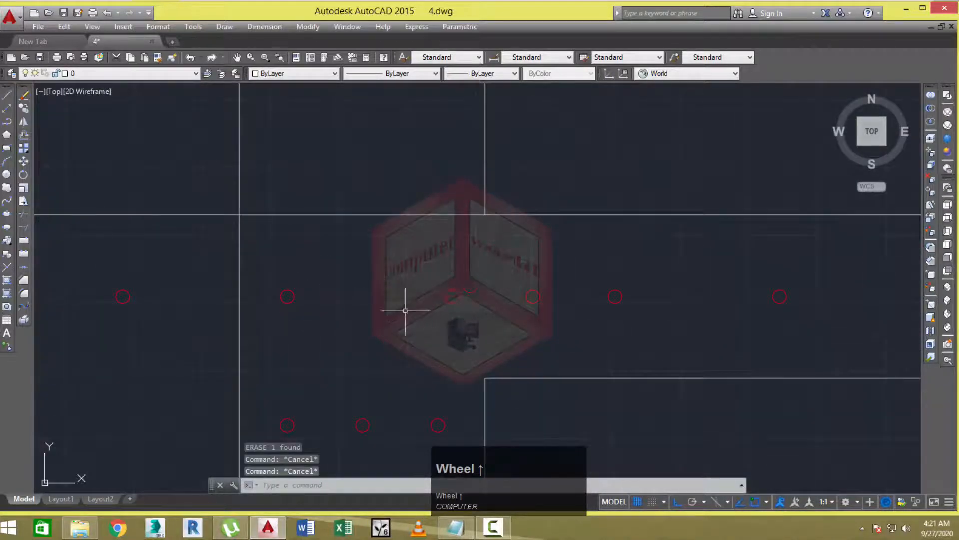
middle_drag(405, 310, 397, 304)
scroll(567, 289, up, 2)
middle_drag(568, 288, 548, 300)
click(551, 290)
click(446, 348)
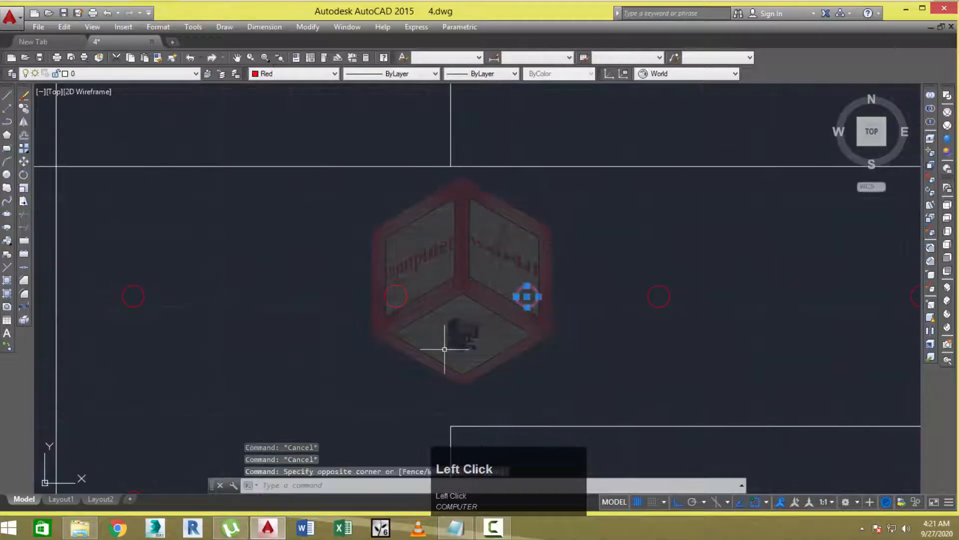
text(e)
key(space)
Erase the slab circles between the upper stair flight's end and the stairwell's right wall.
scroll(444, 321, down, 12)
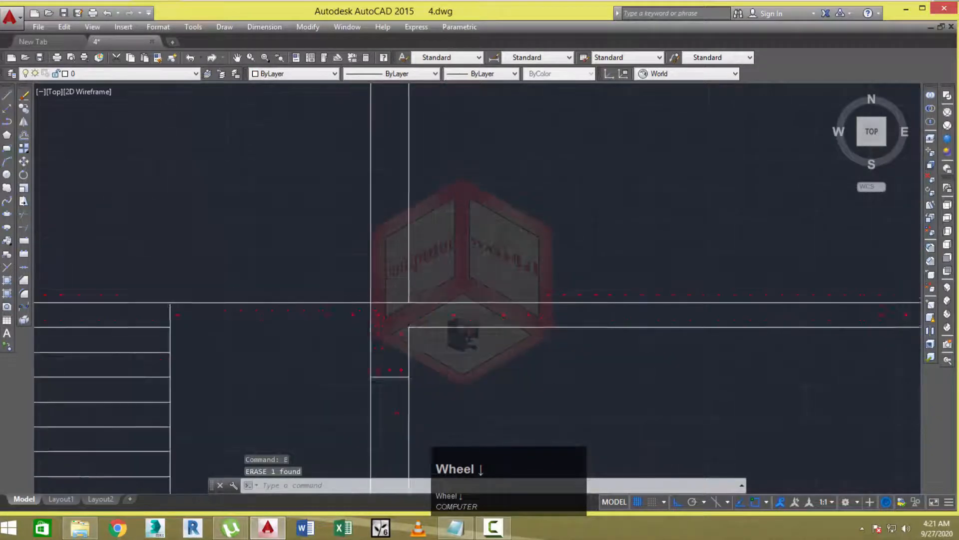
middle_drag(280, 341, 458, 311)
scroll(411, 309, down, 2)
middle_drag(319, 326, 370, 315)
scroll(534, 286, up, 6)
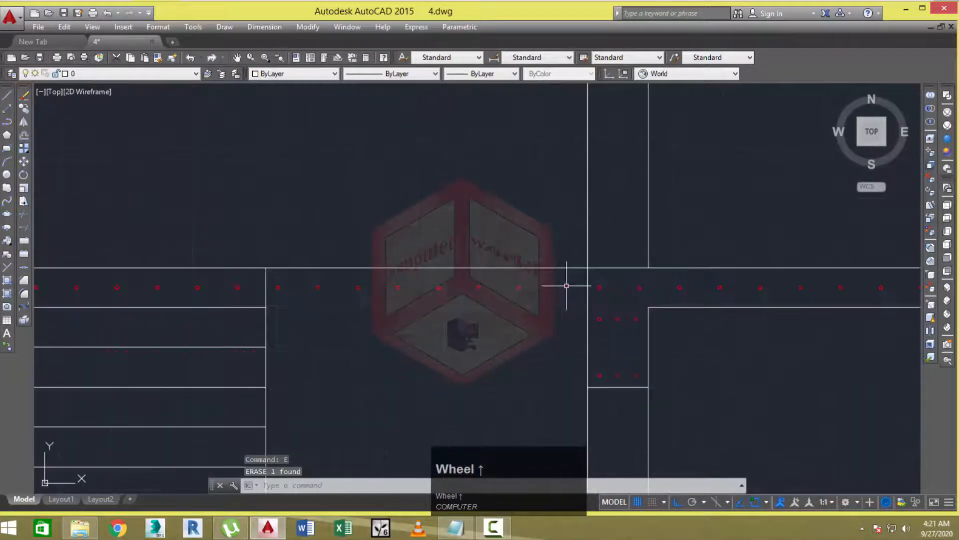
click(577, 278)
click(273, 315)
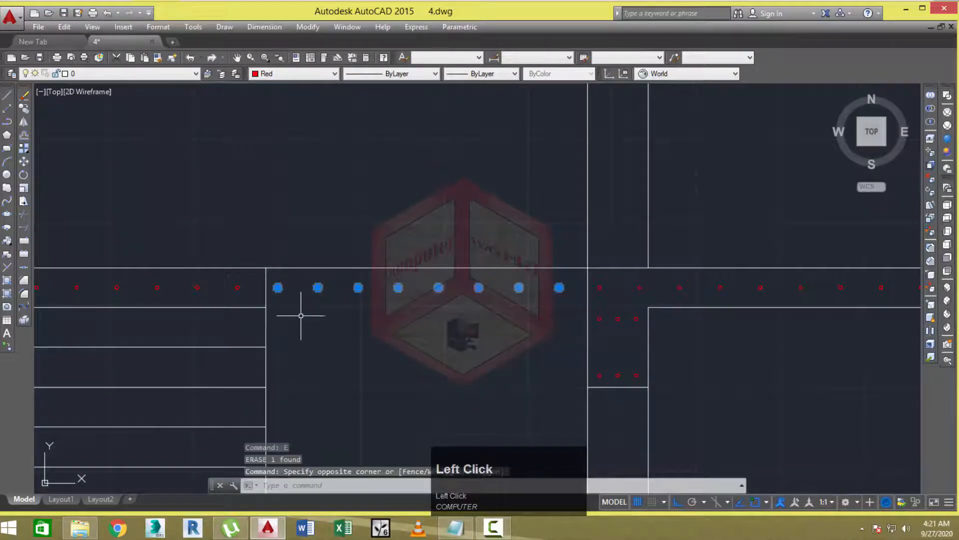
key(Delete)
Erase the remaining circles above the upper stair flight, up to the stairwell's left wall.
middle_drag(231, 311, 363, 319)
scroll(372, 307, up, 4)
click(388, 276)
scroll(248, 314, down, 4)
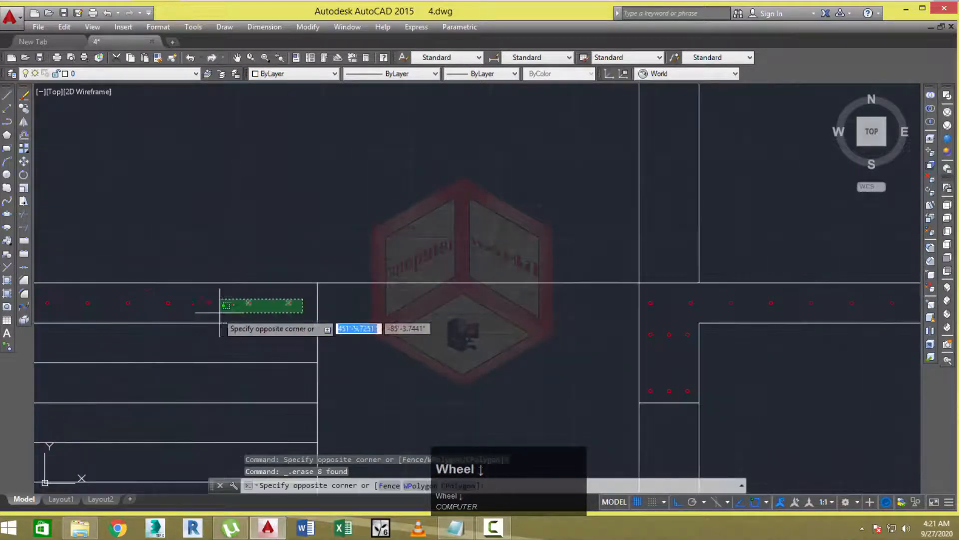
middle_drag(220, 313, 507, 315)
click(281, 316)
scroll(336, 315, down, 3)
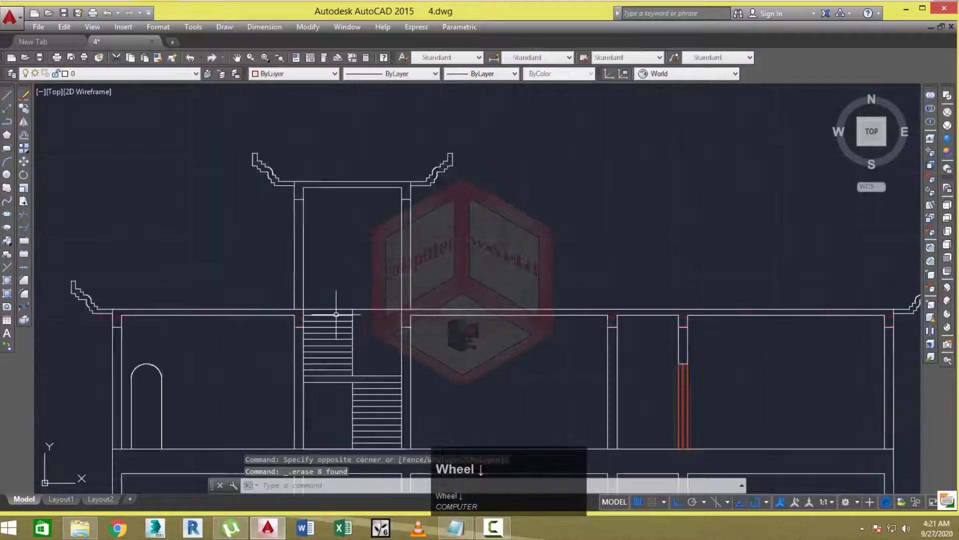
scroll(336, 314, down, 2)
middle_drag(420, 345, 422, 323)
middle_drag(394, 359, 417, 333)
key(Escape)
key(Escape)
key(Escape)
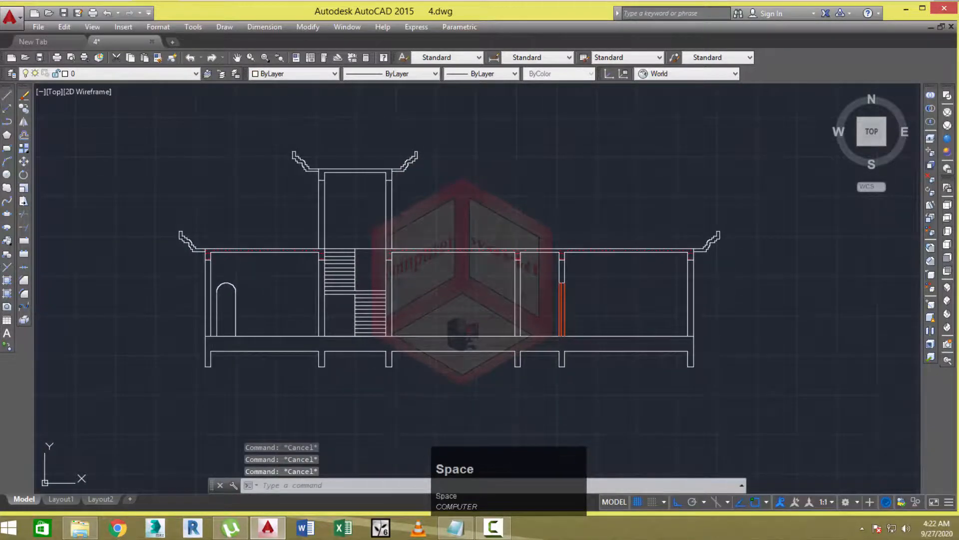
Start a hatch with the predefined AR-CONC pattern.
text(h)
key(space)
click(502, 280)
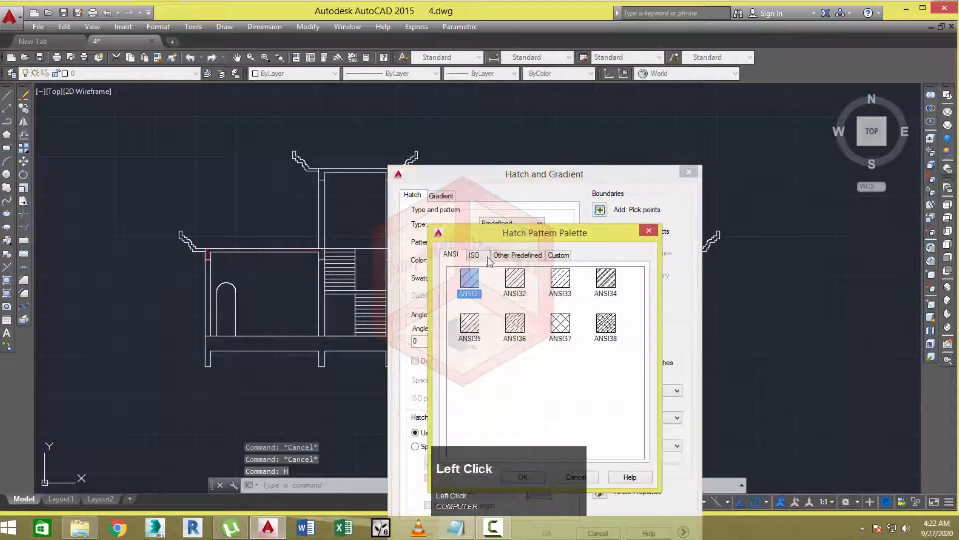
click(506, 256)
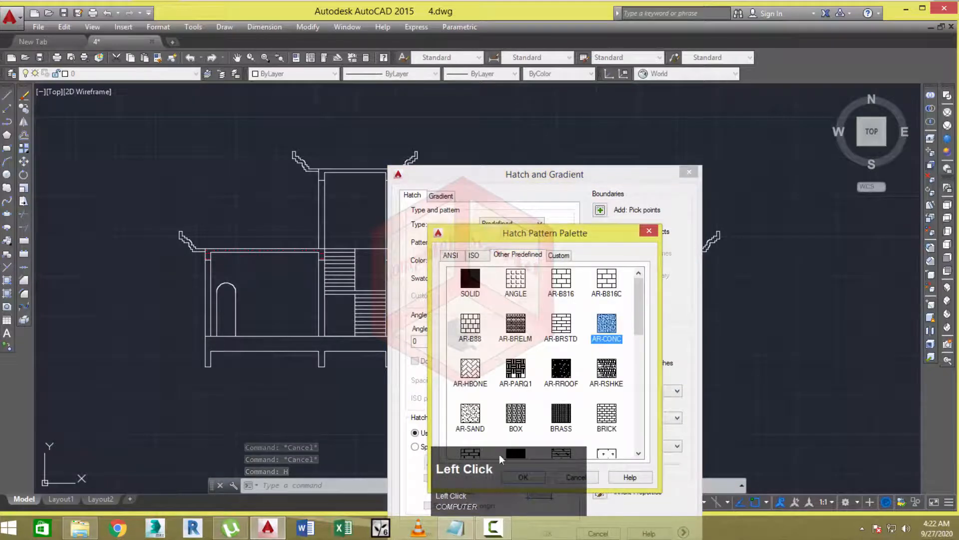
click(516, 476)
Choose the lower roof slab sections with their beams, the lower left parapet and the ground floor slab as AR-CONC hatch areas.
click(599, 210)
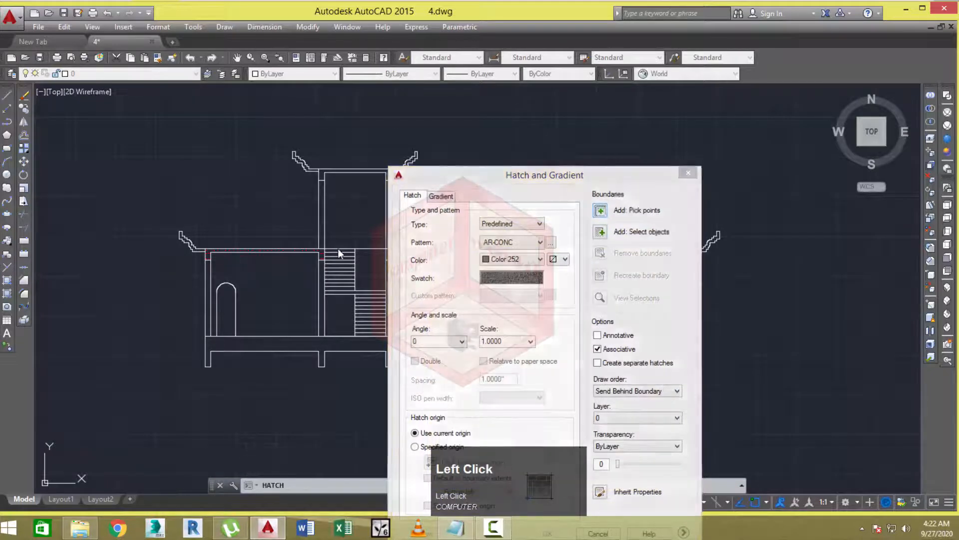
scroll(196, 250, up, 4)
click(194, 248)
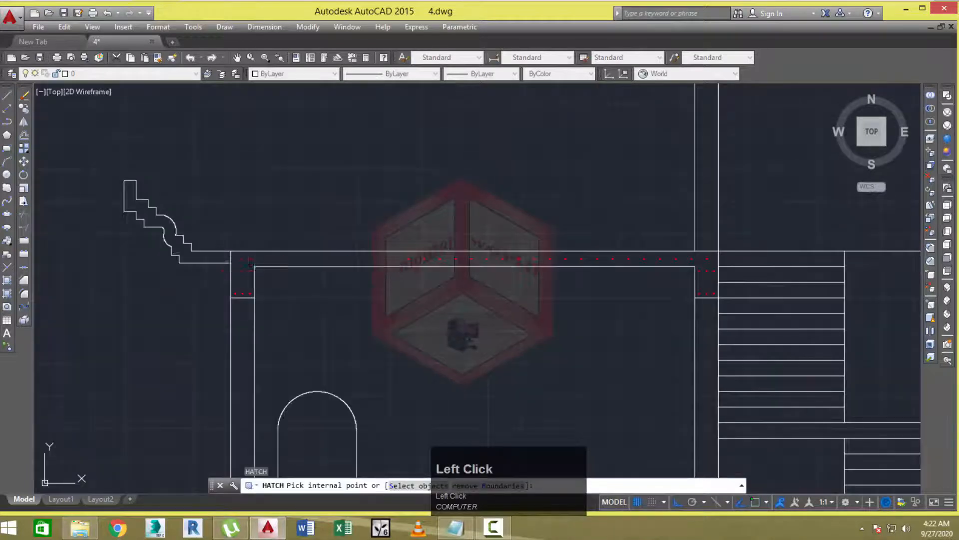
scroll(330, 255, down, 4)
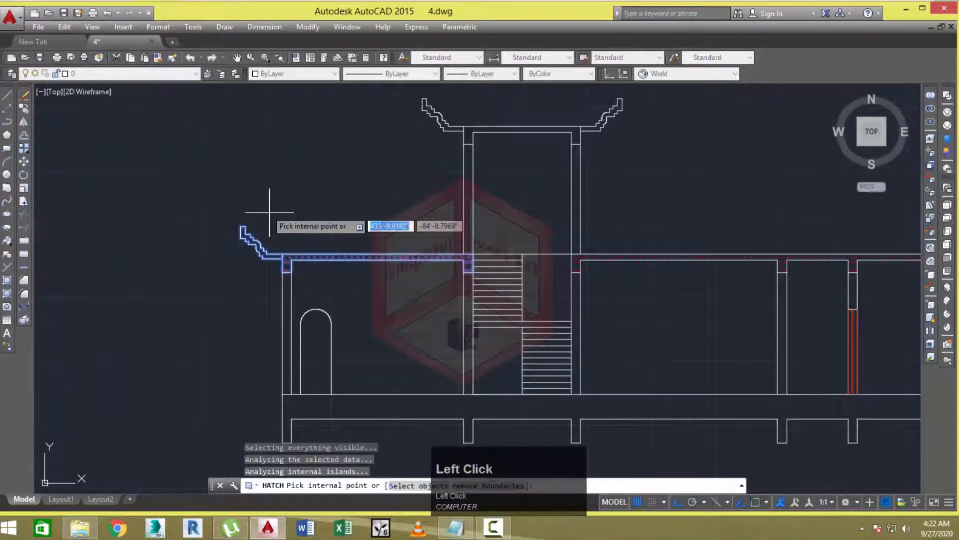
scroll(267, 213, down, 4)
scroll(296, 309, up, 2)
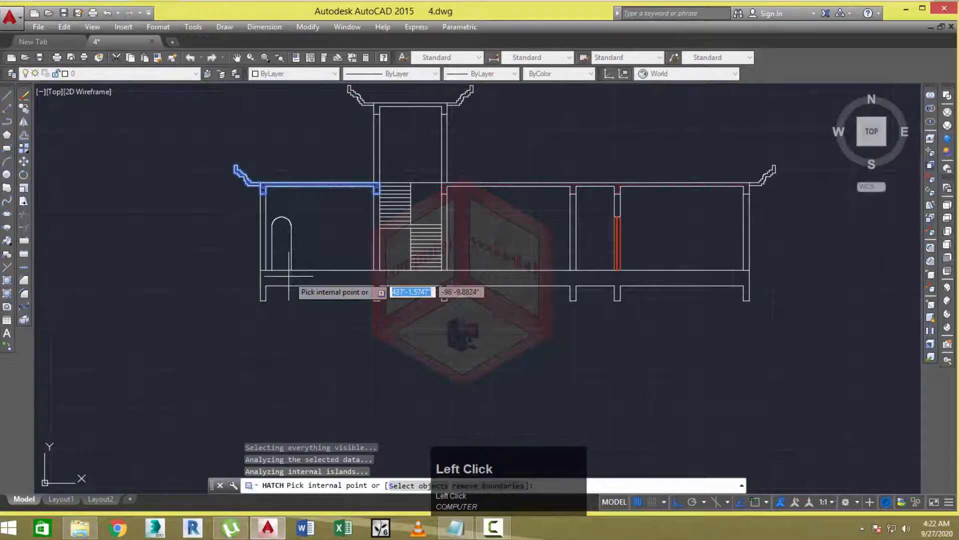
click(452, 186)
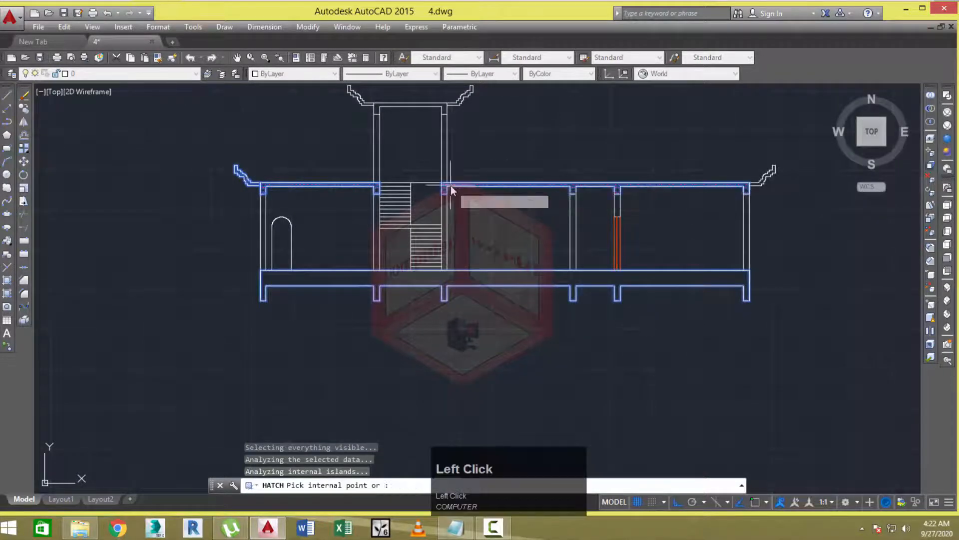
Add the lower right parapet and both parapets of the stair tower to the hatch areas and apply the AR-CONC hatch.
click(456, 104)
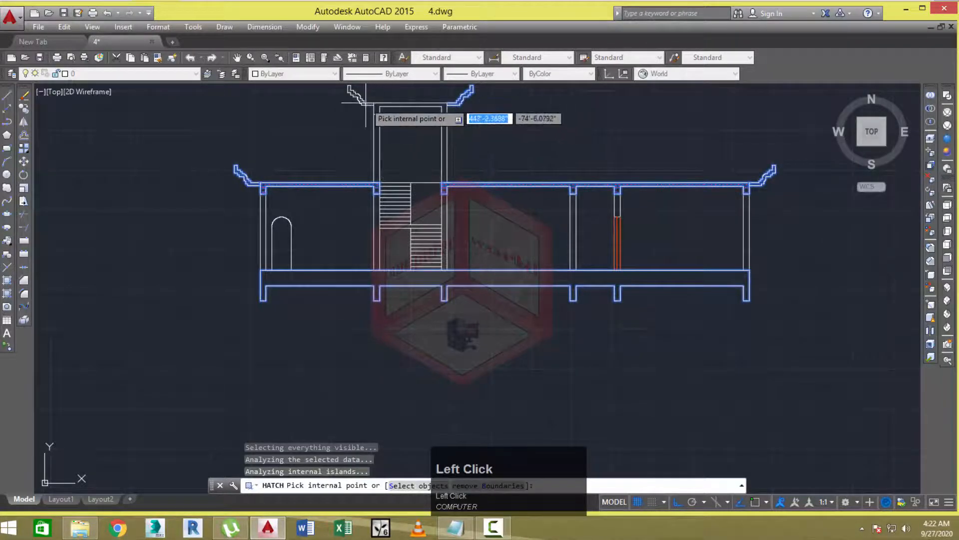
right_click(481, 124)
click(517, 293)
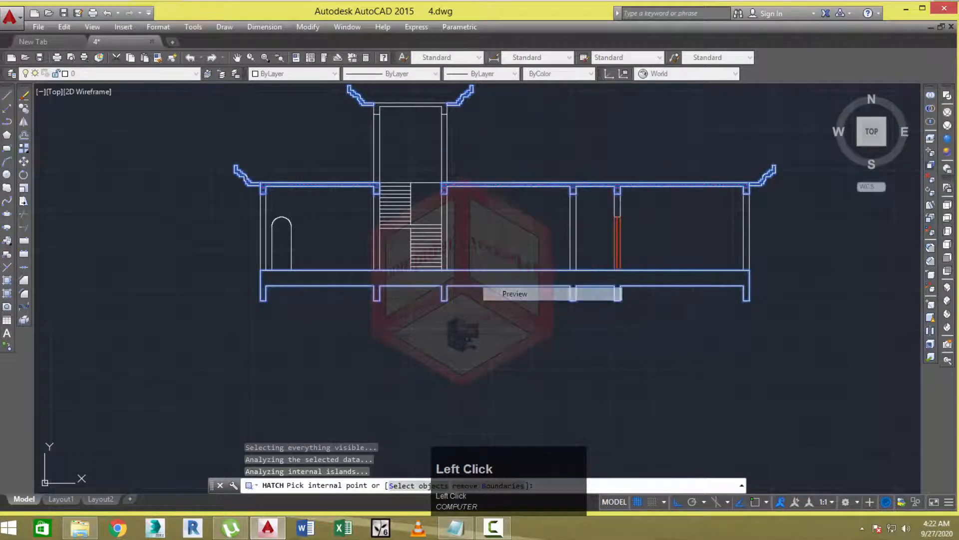
scroll(375, 108, up, 4)
mouse_move(398, 140)
middle_down()
mouse_move(407, 218)
mouse_move(373, 202)
mouse_move(317, 272)
middle_up()
scroll(375, 198, down, 4)
right_click(487, 219)
scroll(262, 283, up, 3)
scroll(460, 126, up, 3)
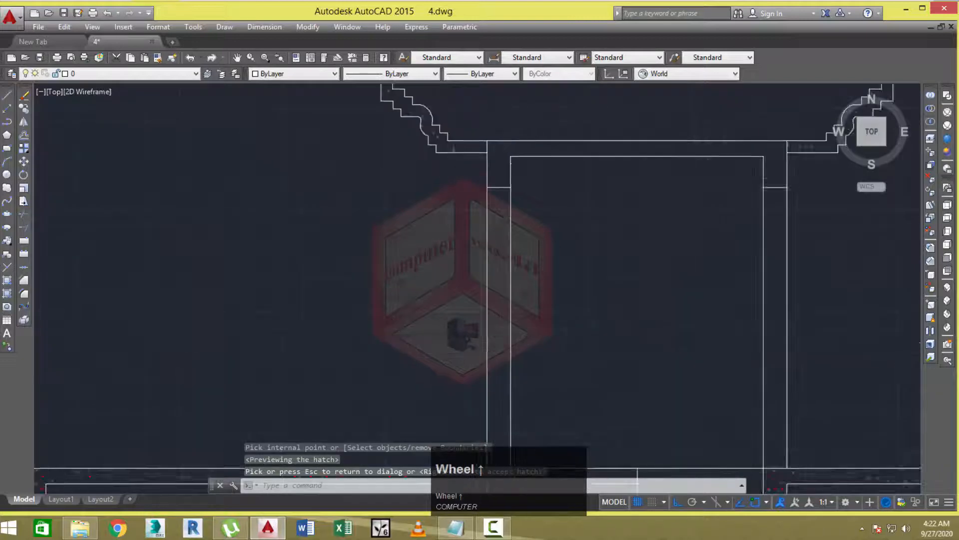
scroll(416, 225, down, 3)
middle_drag(377, 227, 381, 220)
scroll(240, 350, up, 5)
key(Escape)
key(Escape)
key(Escape)
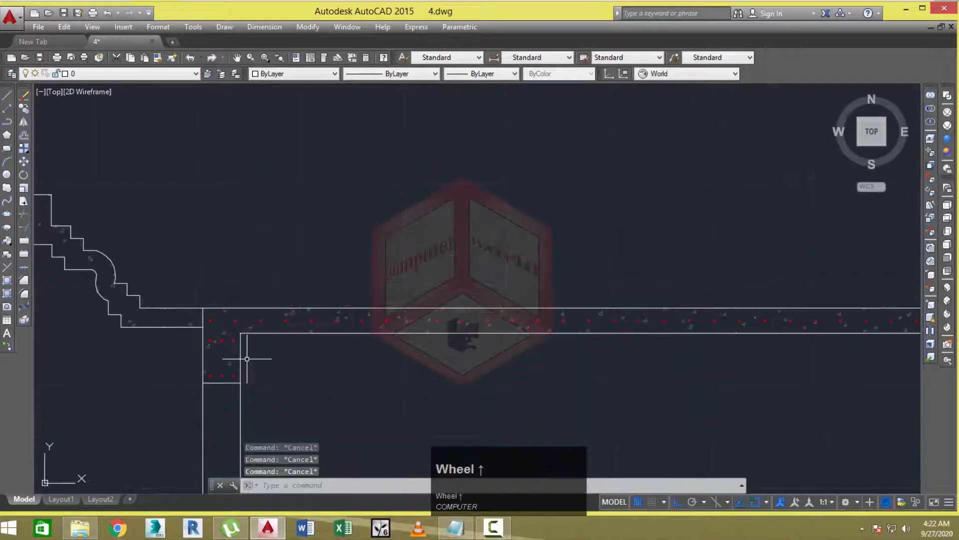
Copy the six circles of the lower left beam and its first slab circle to the stair tower's upper left beam corner.
text(co)
key(Return)
scroll(231, 343, up, 2)
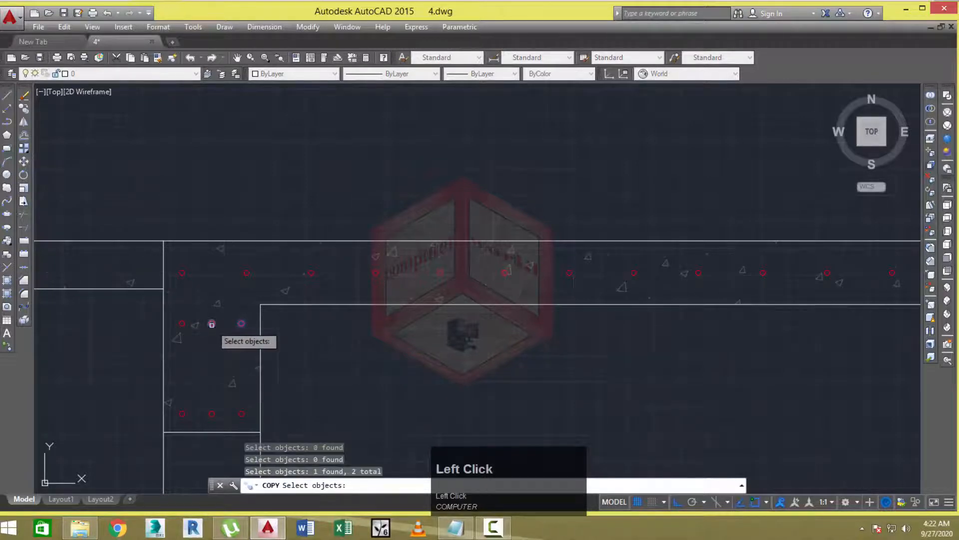
click(184, 322)
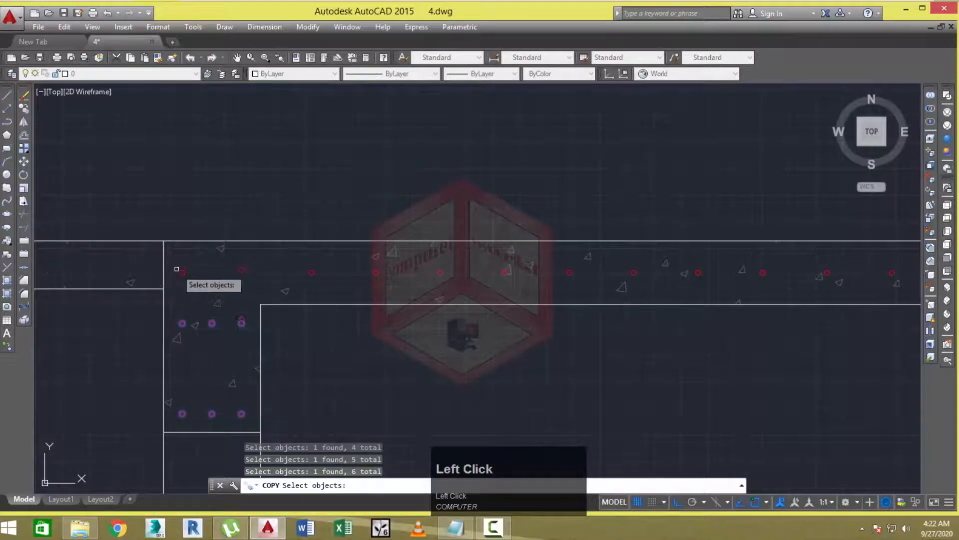
right_click(276, 321)
click(260, 304)
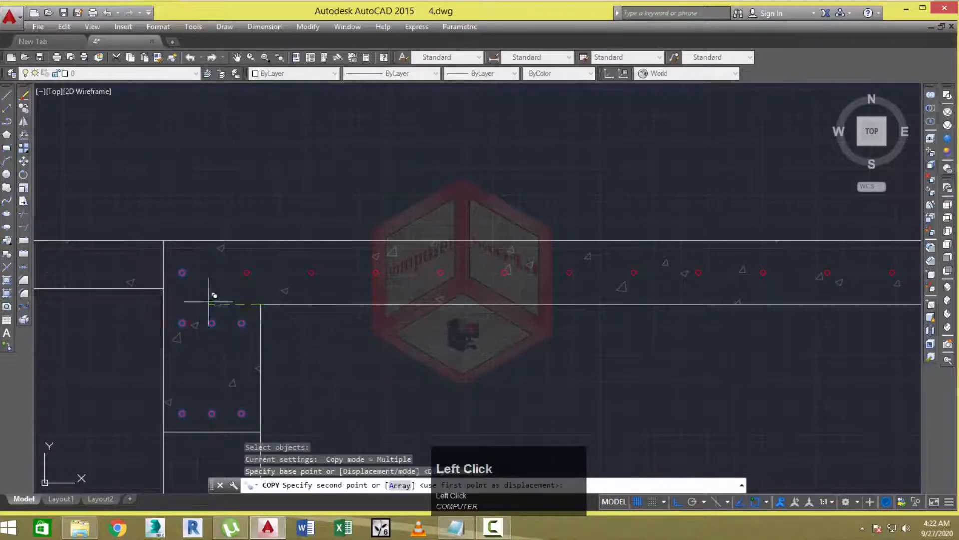
scroll(200, 296, down, 9)
middle_drag(422, 243, 393, 250)
scroll(343, 230, up, 5)
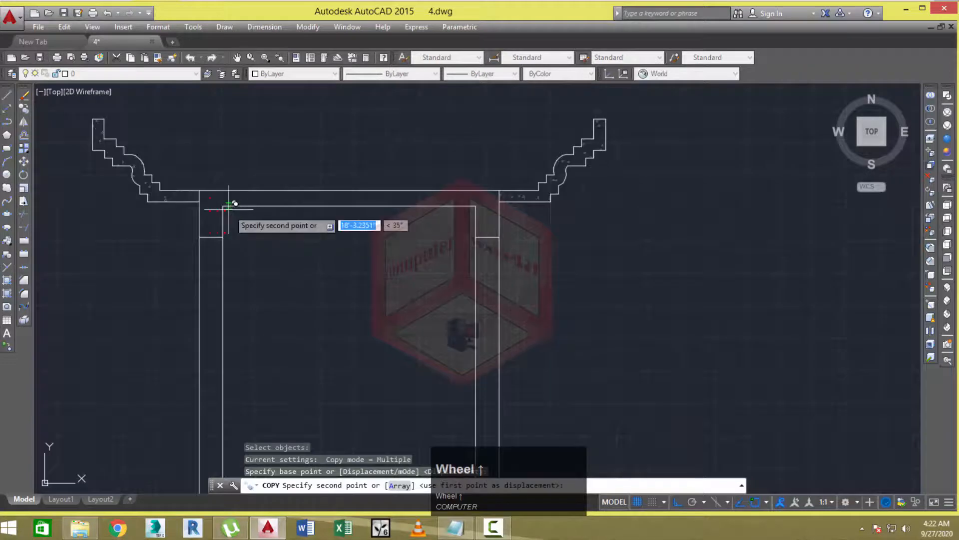
click(223, 206)
scroll(279, 228, down, 2)
key(Escape)
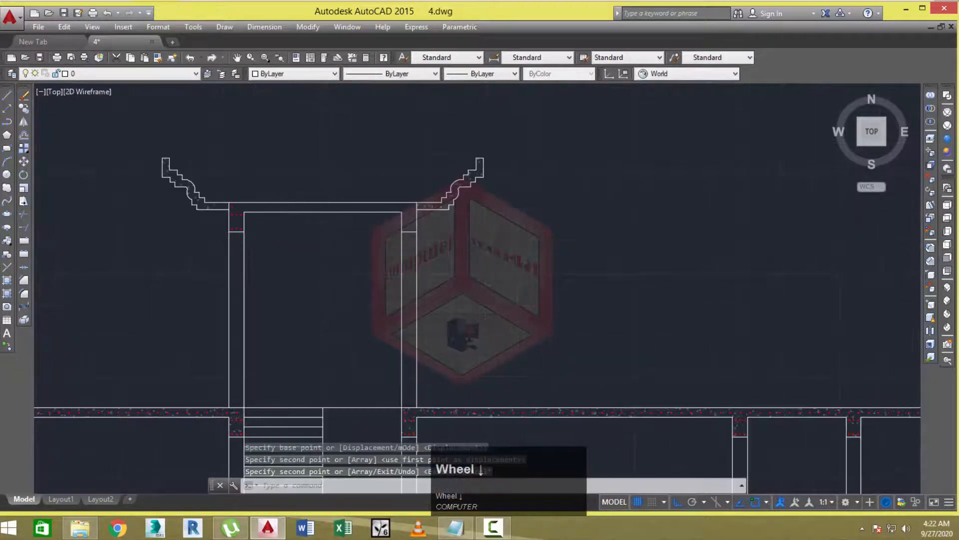
Mirror the six circles of the stair tower's left beam about the roof slab's vertical centre line, keeping the originals.
scroll(250, 234, up, 2)
middle_drag(250, 233, 268, 252)
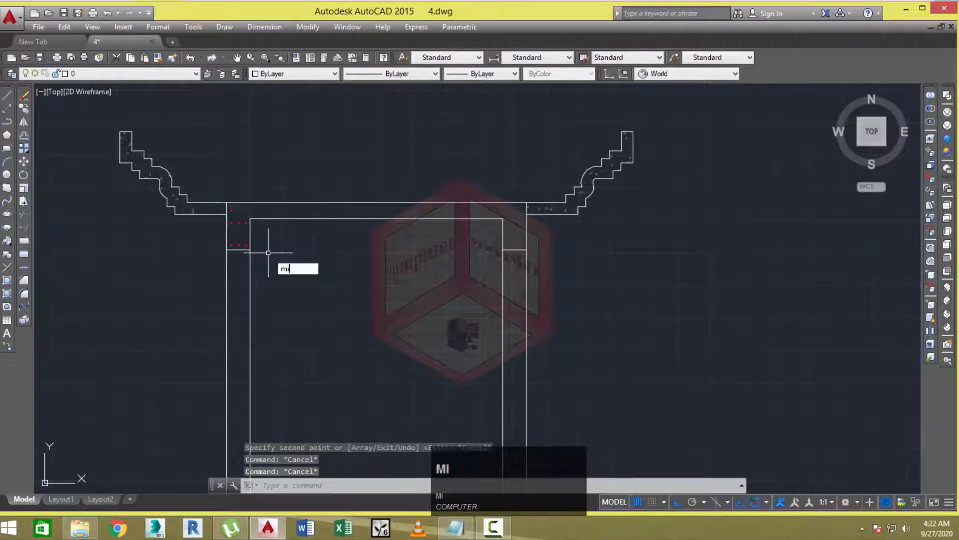
text(mi)
key(Return)
scroll(269, 252, up, 2)
click(248, 217)
click(194, 299)
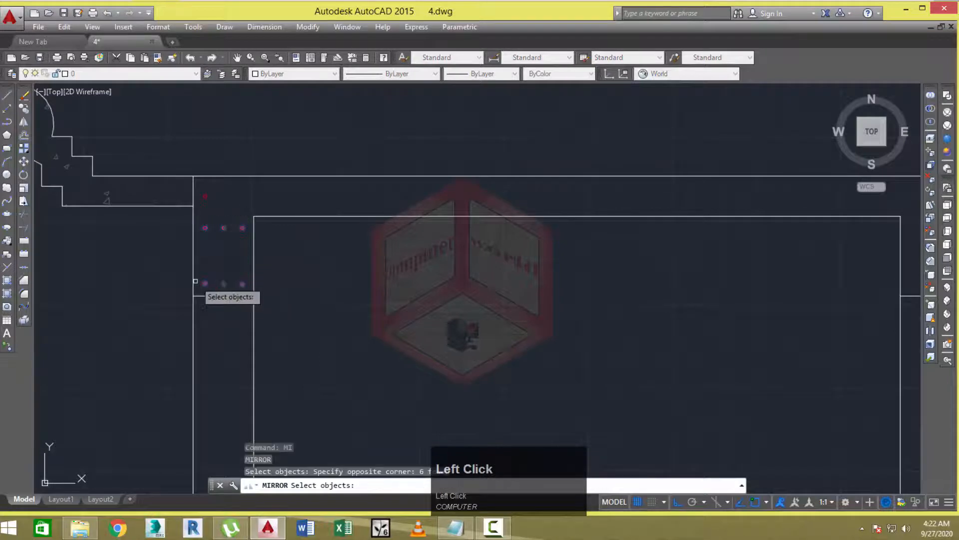
scroll(210, 275, down, 3)
right_click(371, 245)
click(358, 249)
click(361, 285)
right_click(365, 294)
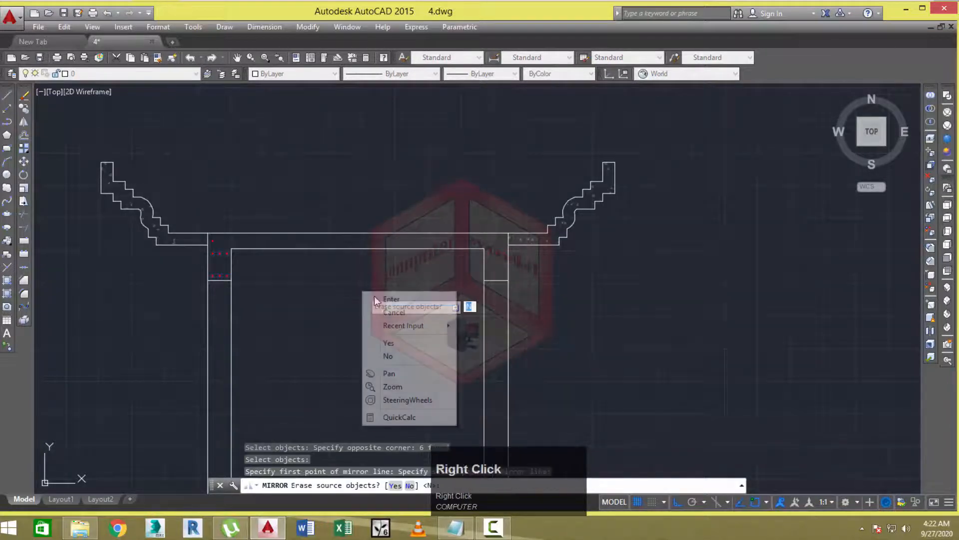
click(372, 297)
key(Escape)
key(Escape)
text(a)
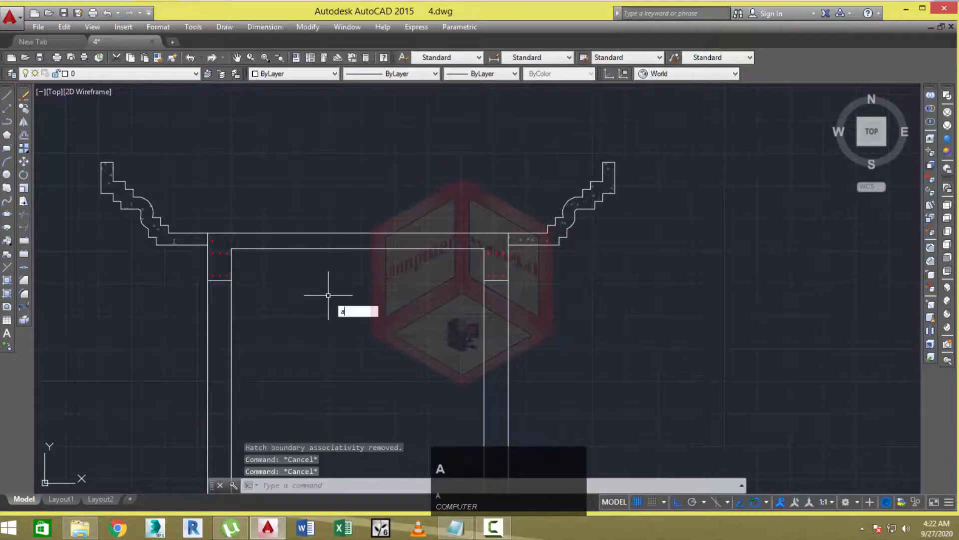
text(r)
key(space)
scroll(221, 231, up, 4)
click(178, 231)
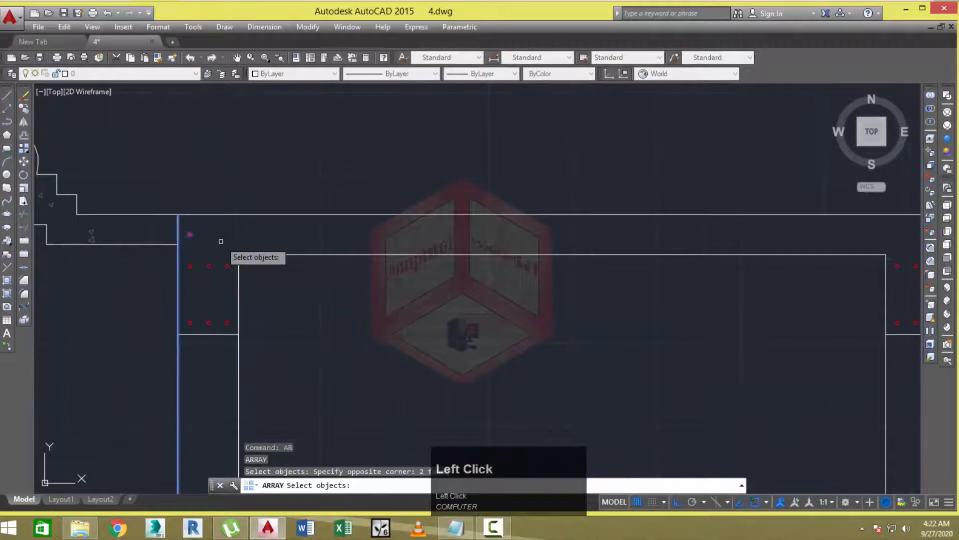
key(Escape)
key(Escape)
Try a path array of the stair tower's slab circle along the roof slab's top line, and undo it.
scroll(226, 243, down, 3)
text(ar)
key(space)
scroll(208, 234, up, 5)
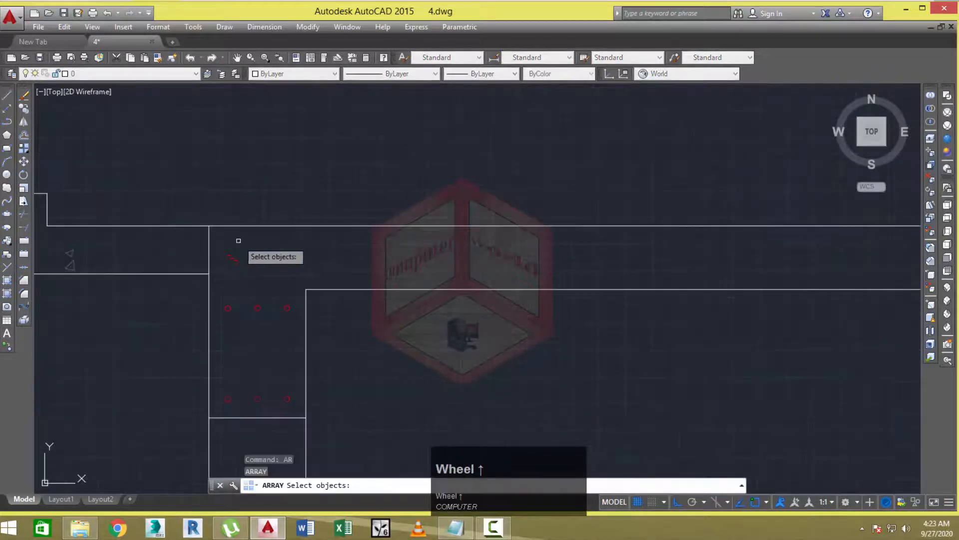
click(238, 242)
click(227, 271)
key(space)
scroll(280, 248, down, 1)
click(318, 294)
scroll(279, 239, down, 4)
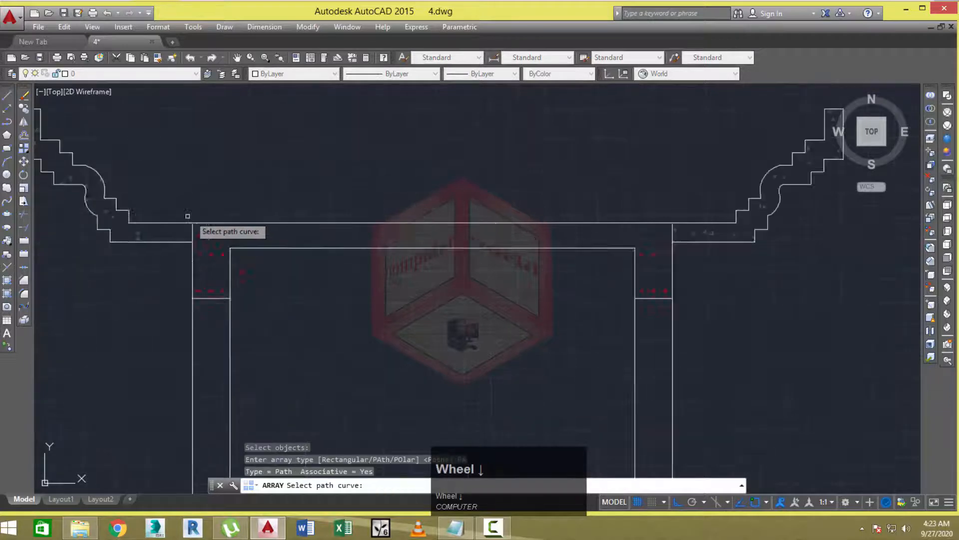
click(345, 221)
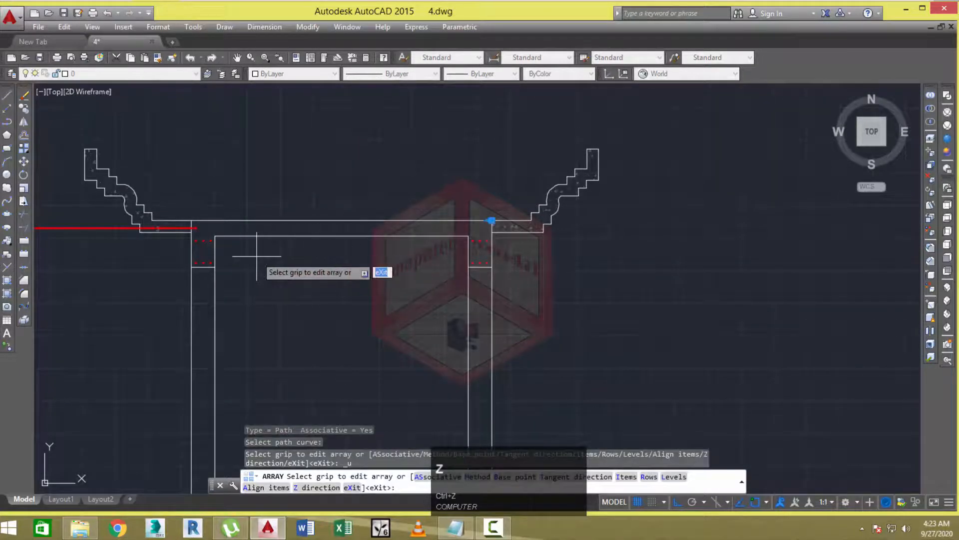
key(ctrl+z)
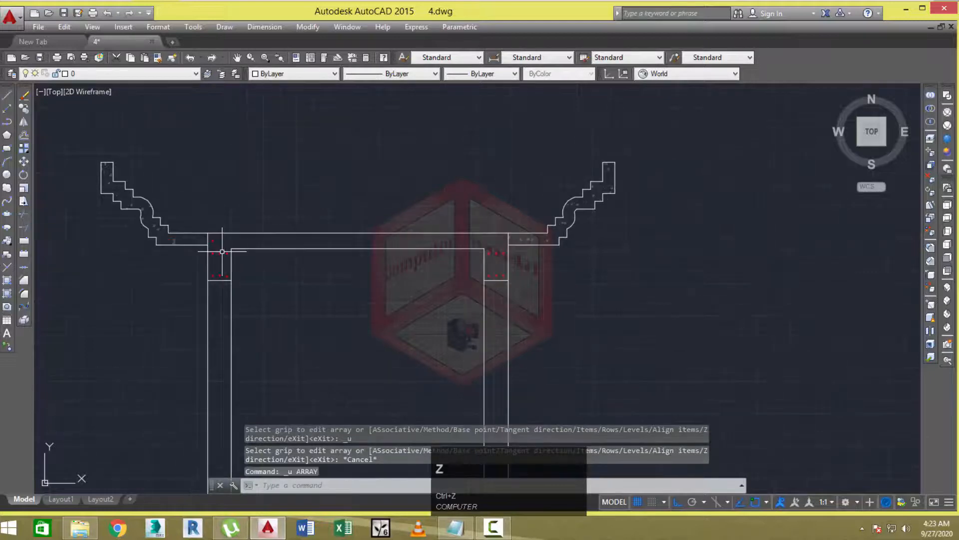
Create a path array of the stair tower's slab circle along the roof slab's top line, starting from the left wall.
text(ar)
key(Return)
scroll(222, 251, up, 4)
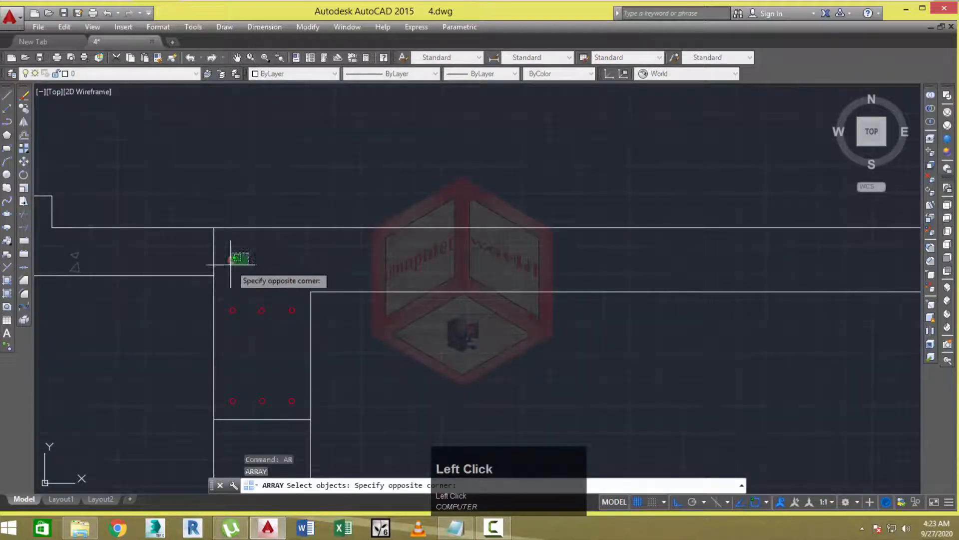
click(231, 264)
right_click(278, 254)
click(312, 292)
click(244, 227)
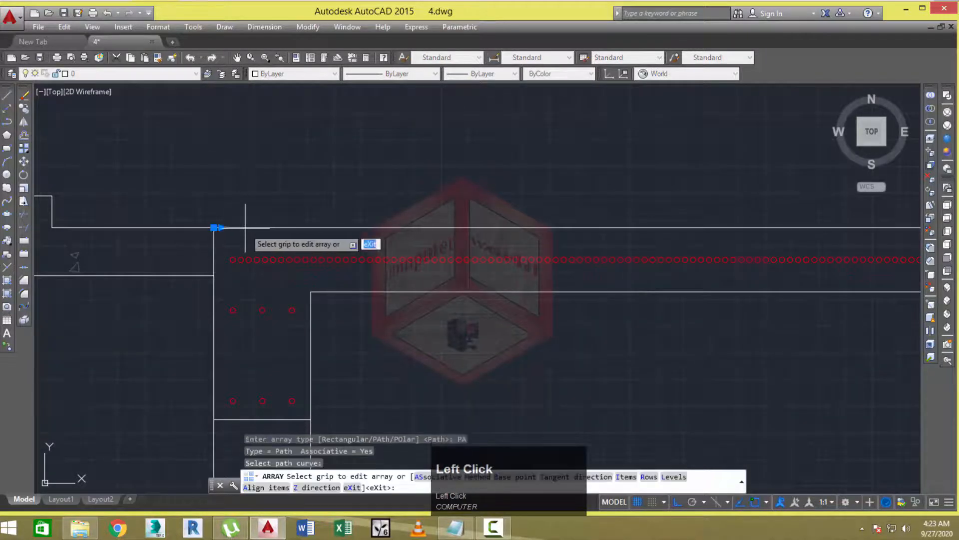
Set the array's item spacing to 6 inches and reduce the item count so the row ends inside the right wall.
scroll(225, 223, down, 6)
middle_drag(378, 396, 337, 383)
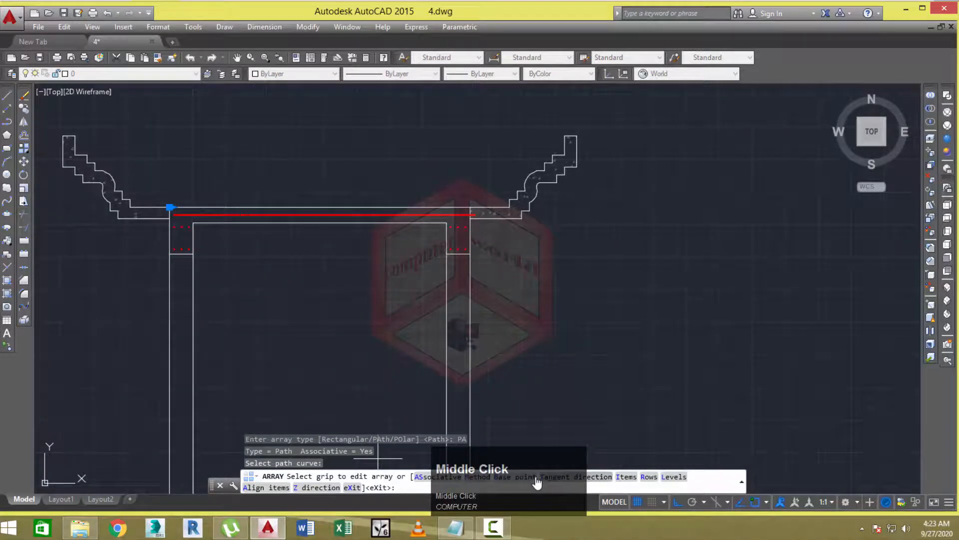
click(621, 476)
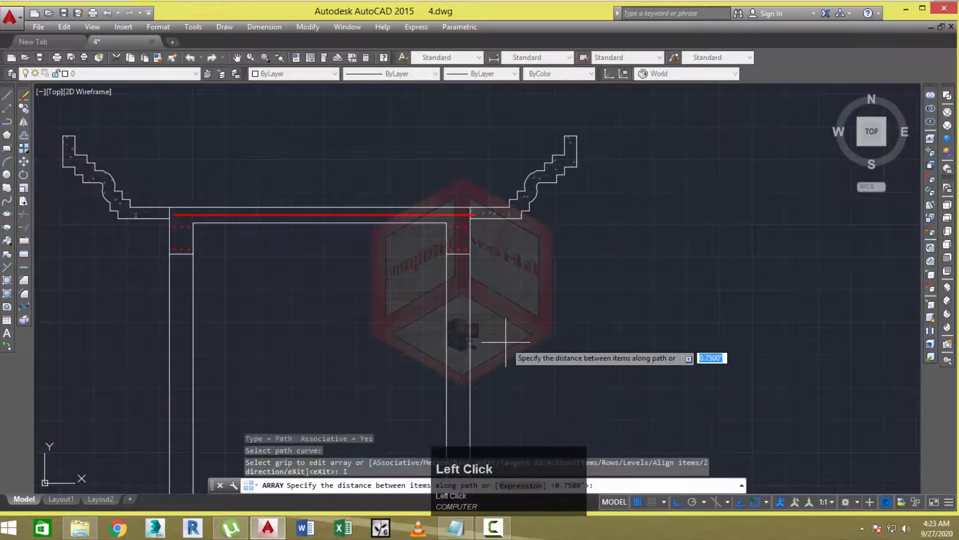
key(space)
scroll(473, 226, up, 4)
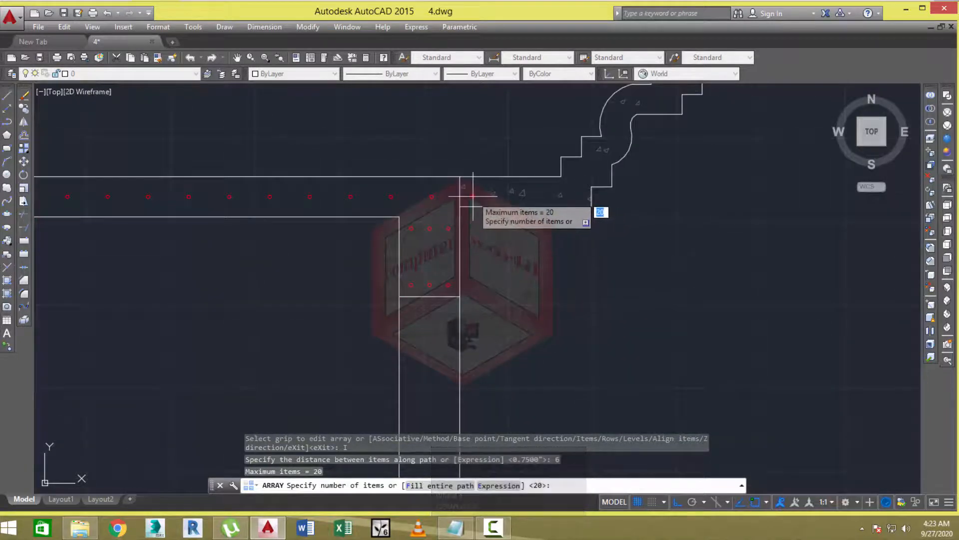
text(1)
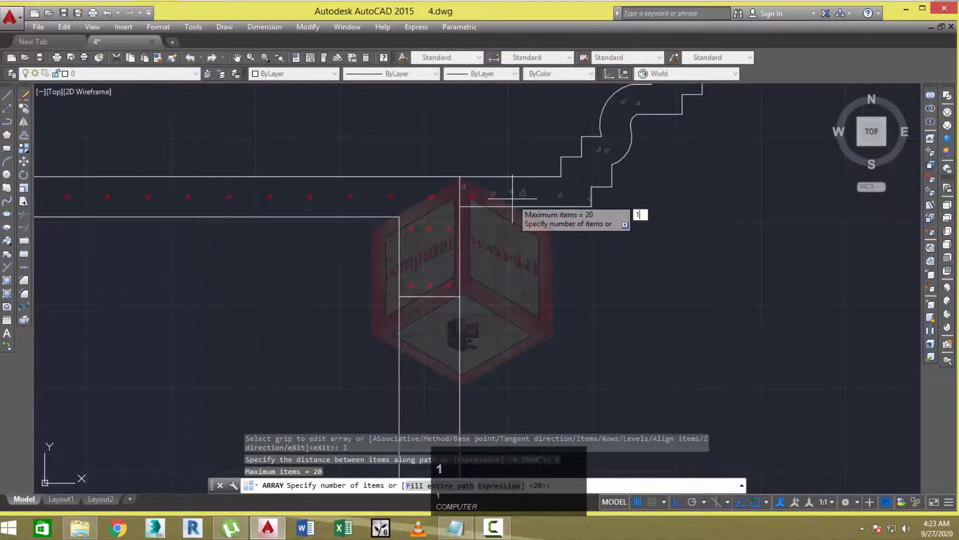
text(5)
key(space)
scroll(513, 198, down, 6)
middle_drag(499, 200, 440, 204)
key(Escape)
key(Escape)
key(Escape)
Hatch the stair tower's roof slab and its beams with the AR-CONC pattern.
text(h)
key(space)
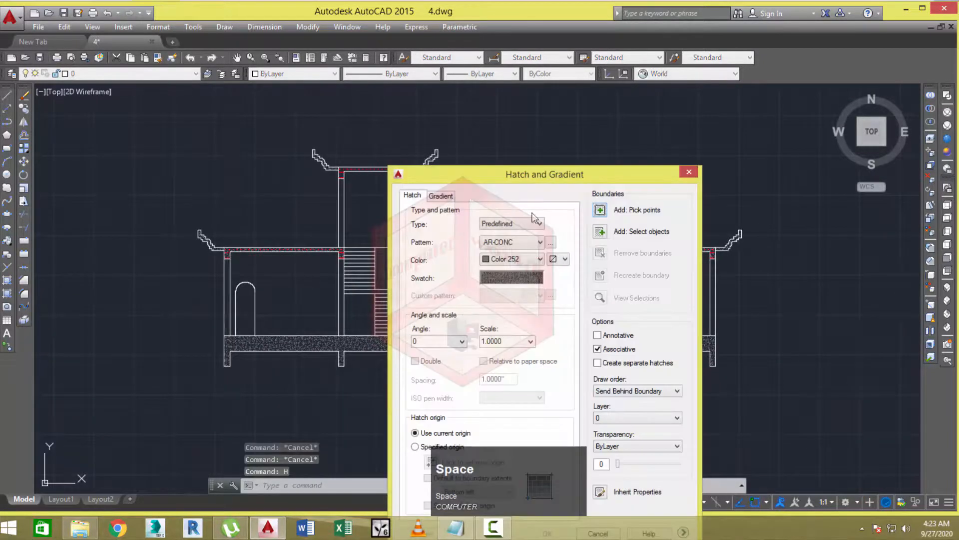
click(600, 211)
scroll(381, 188, up, 3)
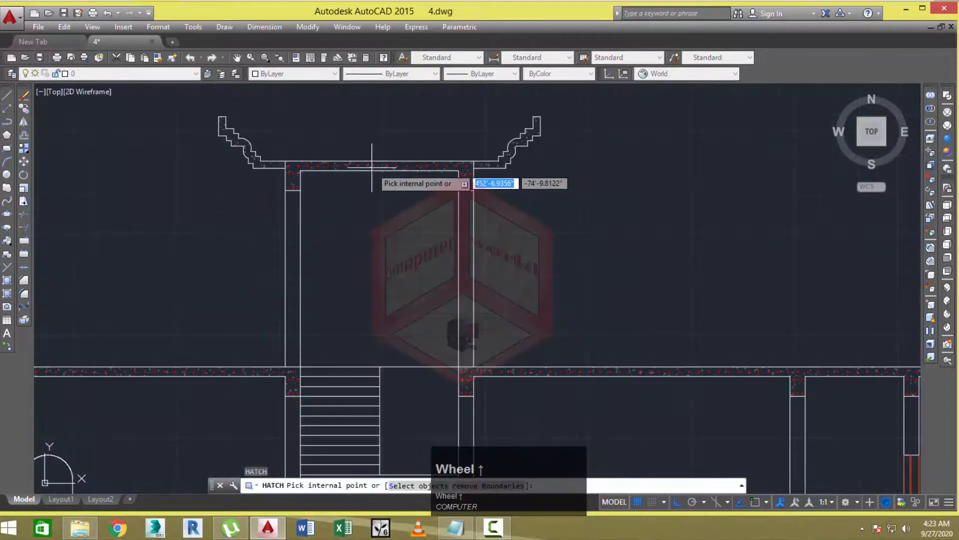
click(376, 166)
right_click(545, 188)
click(566, 343)
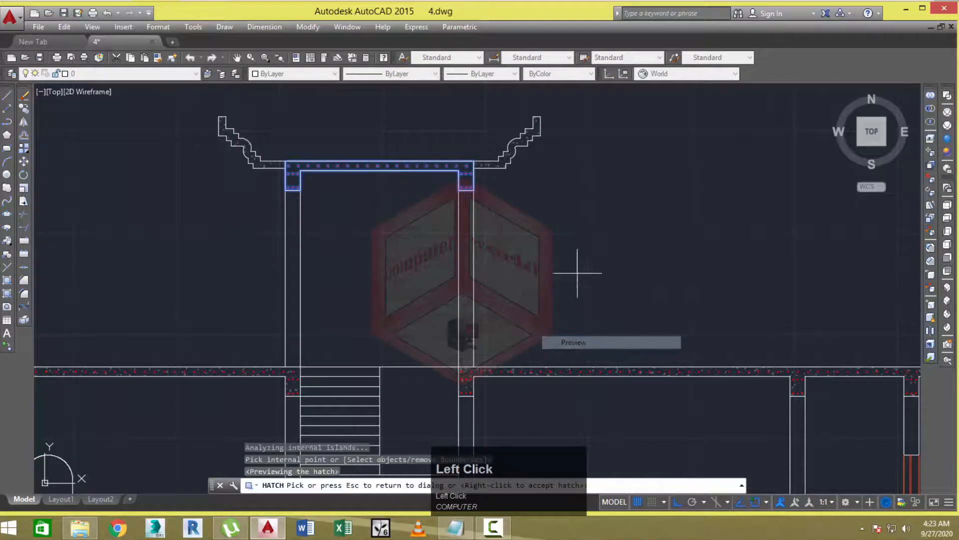
scroll(443, 192, down, 4)
scroll(443, 191, down, 2)
middle_click(481, 204)
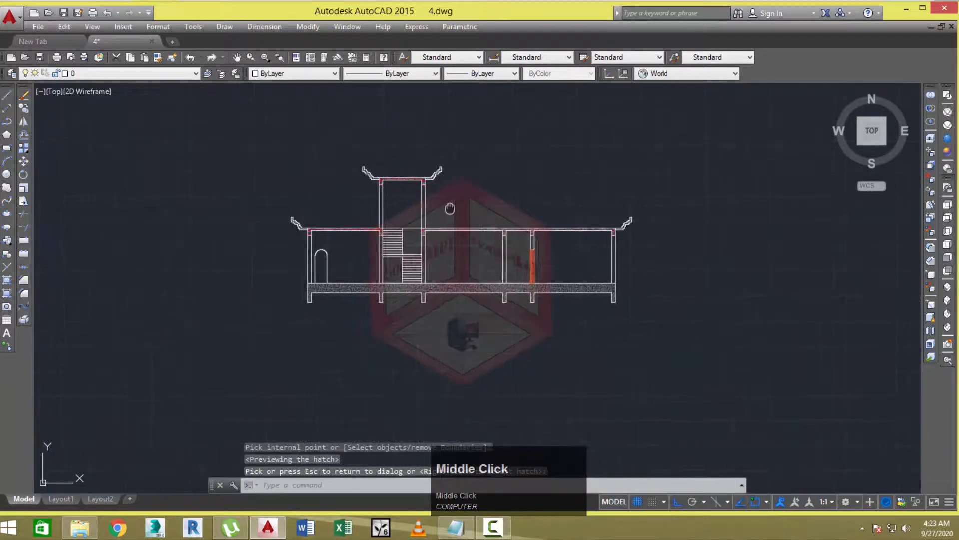
Start a new hatch and choose the predefined BRICK pattern.
key(space)
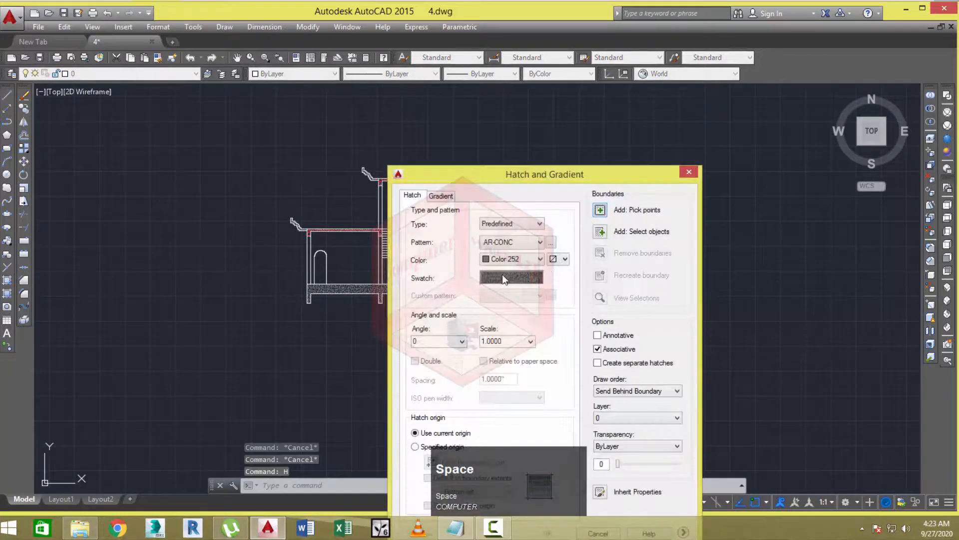
click(555, 242)
click(607, 324)
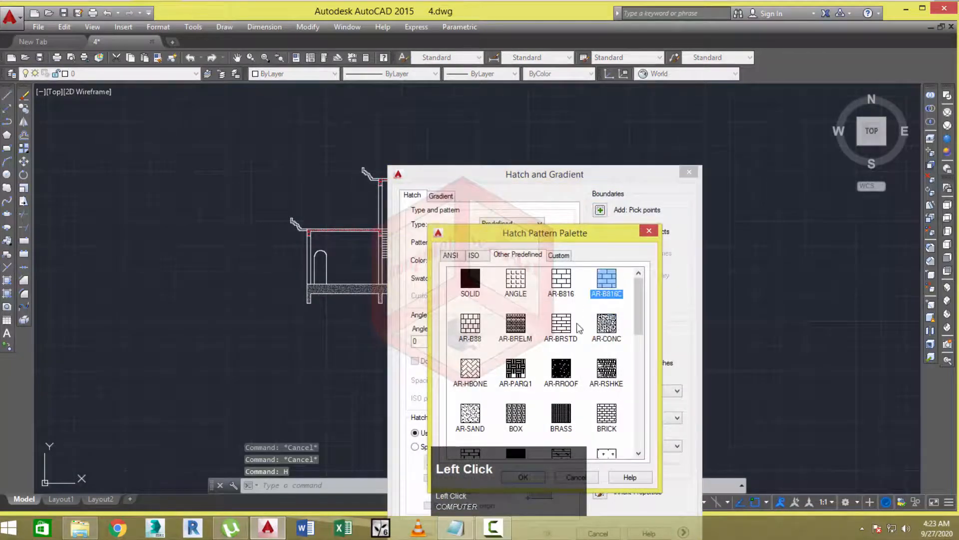
drag(640, 323, 640, 331)
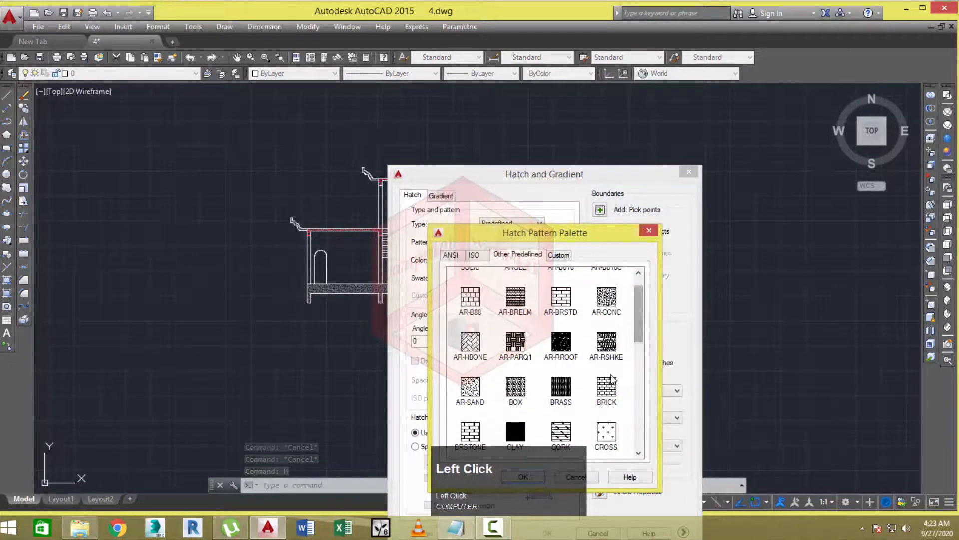
click(607, 386)
click(533, 478)
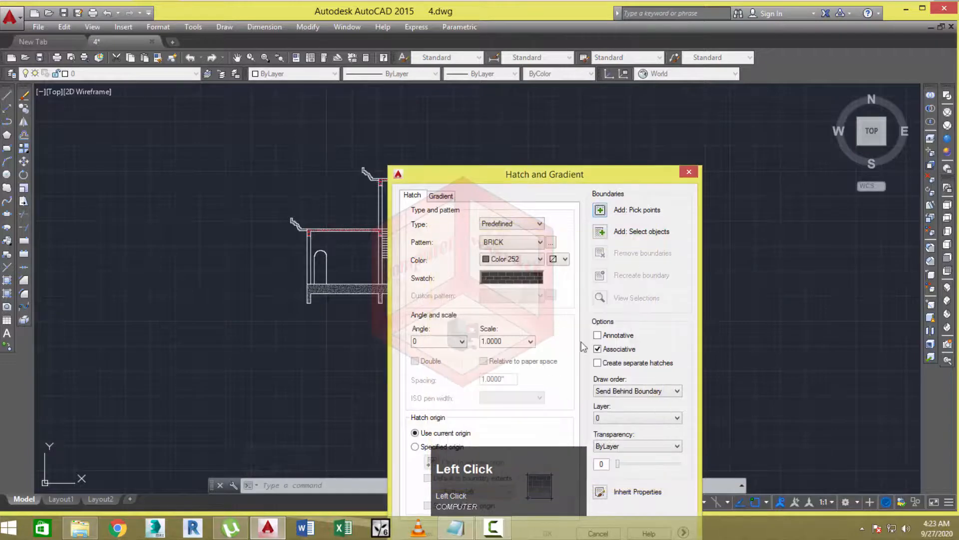
Pick the interiors of the stair tower walls, the ground-floor walls and the wall piece above the orange opening as hatch areas.
click(600, 210)
scroll(380, 235, up, 5)
click(385, 215)
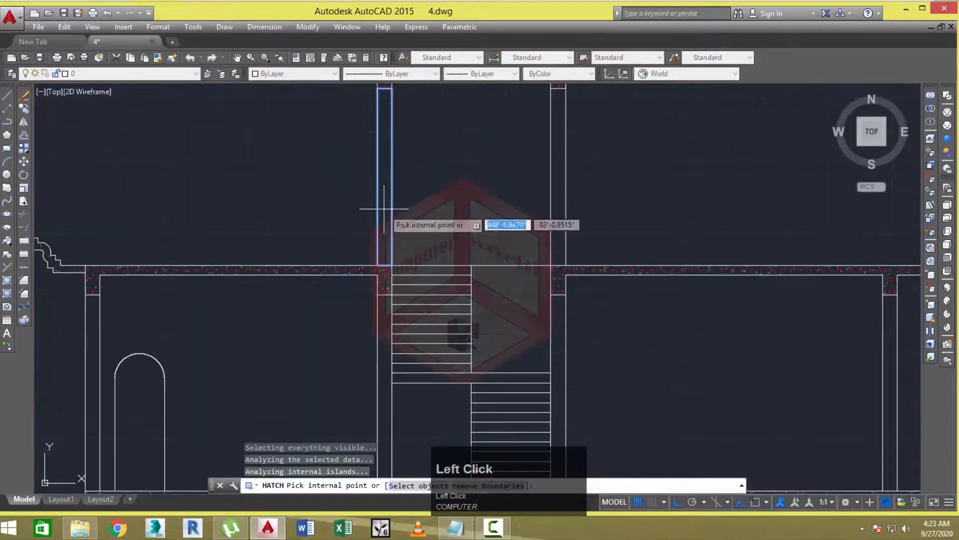
scroll(477, 220, down, 4)
scroll(350, 238, up, 3)
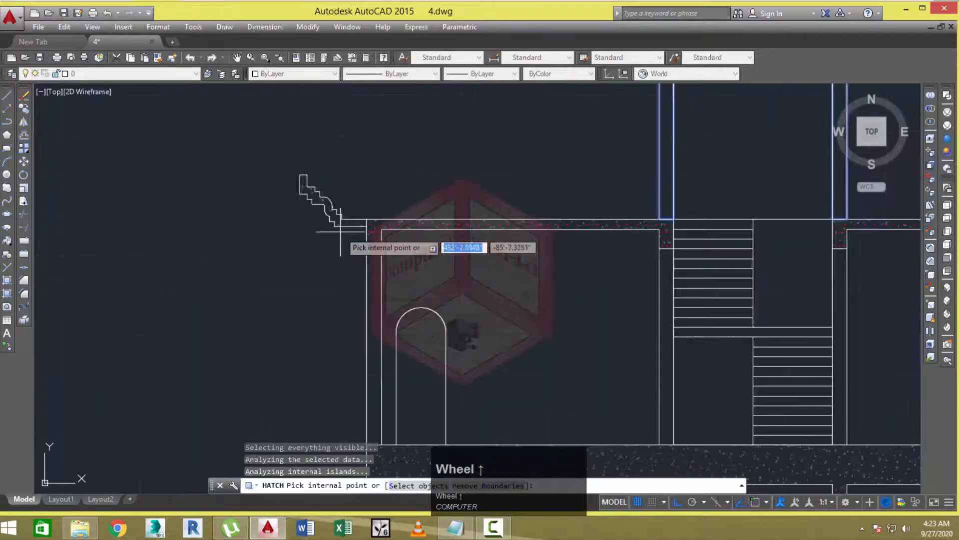
scroll(370, 260, down, 3)
click(365, 255)
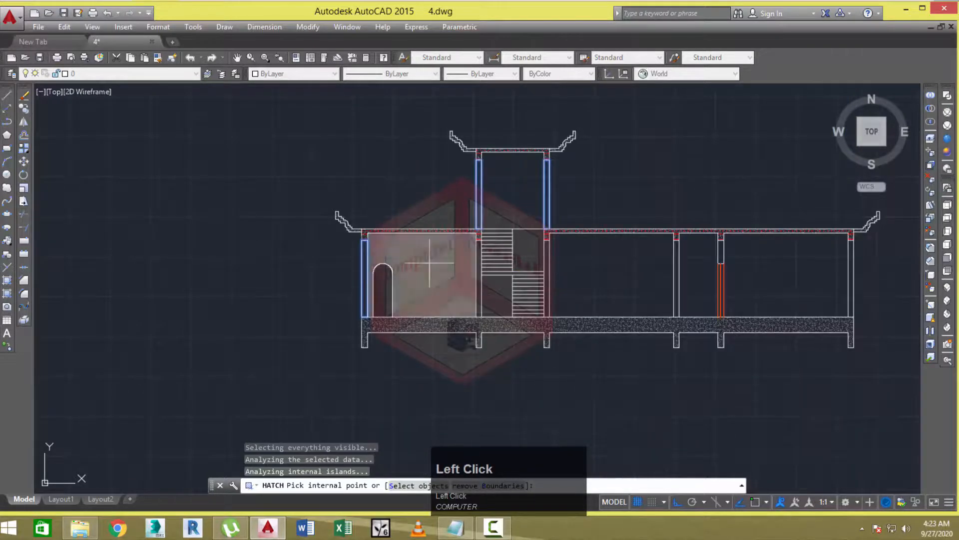
click(505, 275)
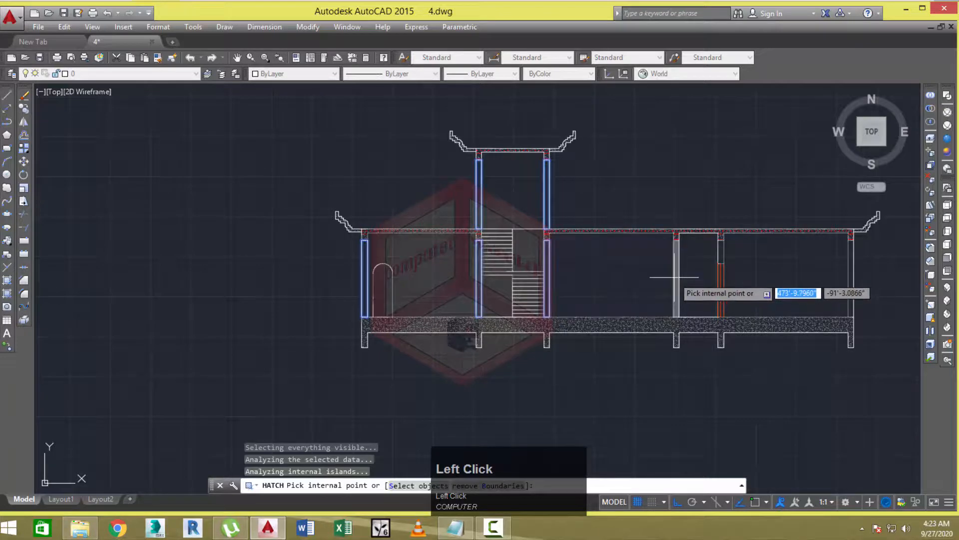
click(720, 259)
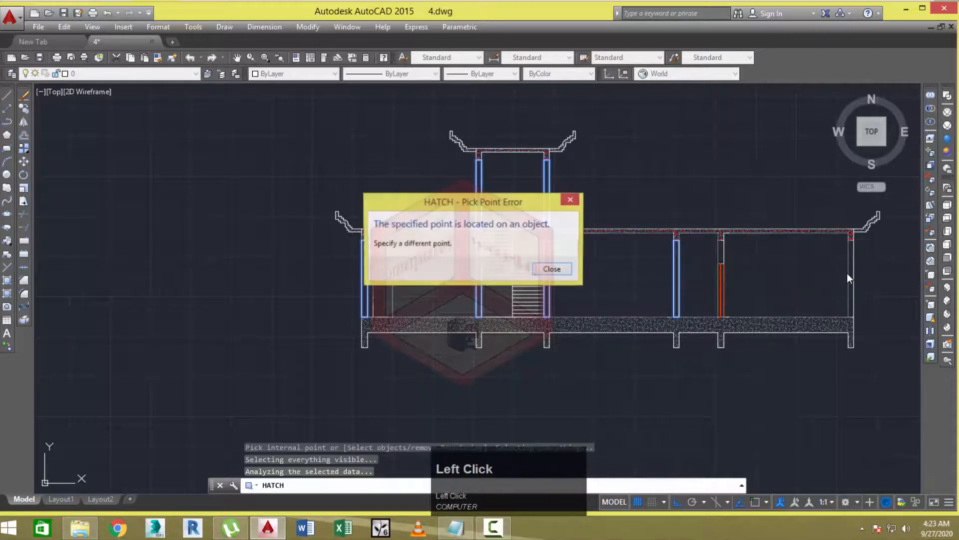
click(565, 273)
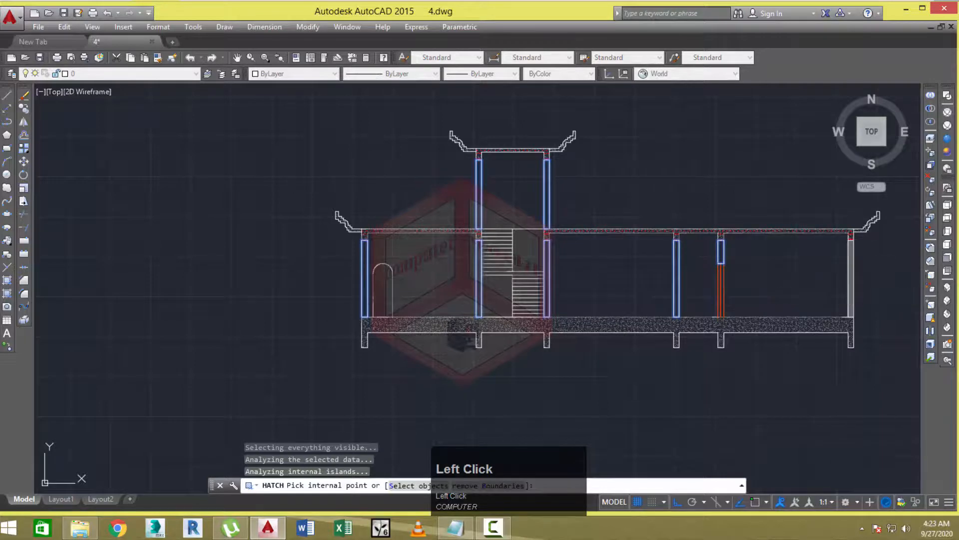
Preview the brick hatch, set its scale to 9 and apply it to the picked walls.
right_click(713, 164)
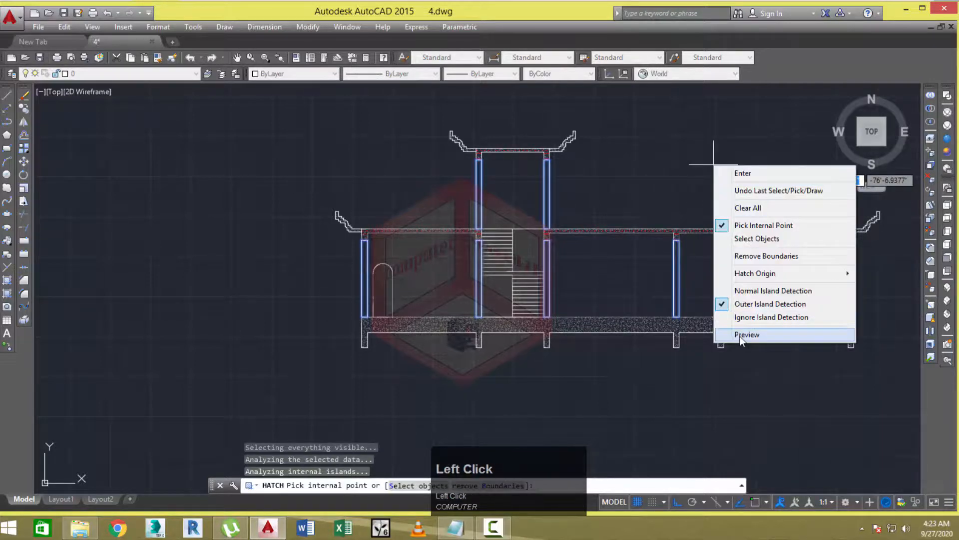
click(747, 335)
scroll(493, 225, up, 5)
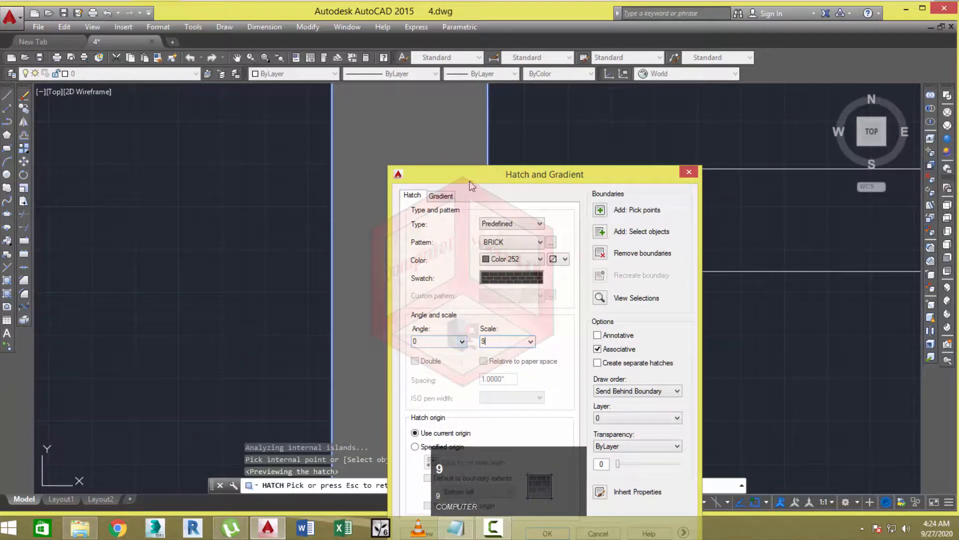
mouse_move(470, 185)
mouse_down()
mouse_move(531, 99)
mouse_move(601, 65)
mouse_up()
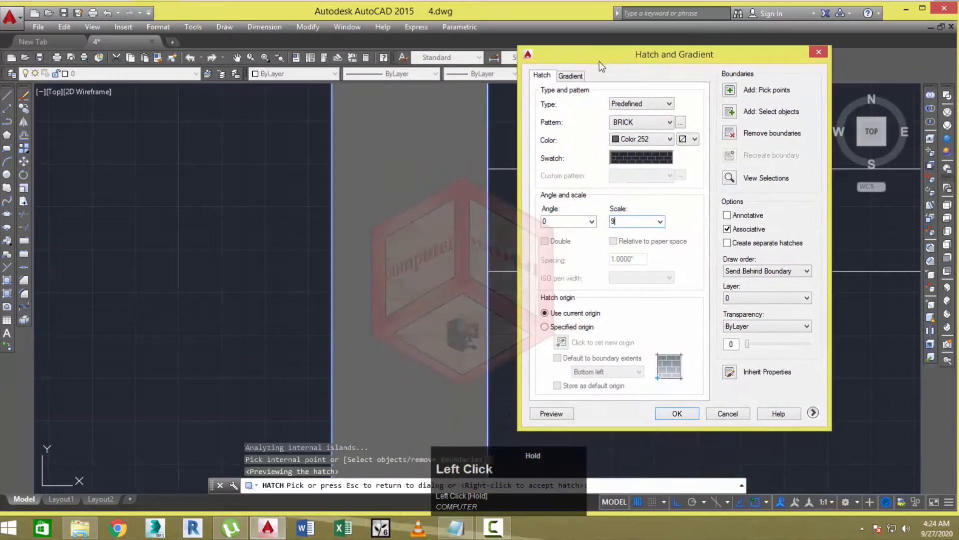
click(551, 414)
scroll(423, 308, down, 5)
middle_drag(530, 303, 452, 296)
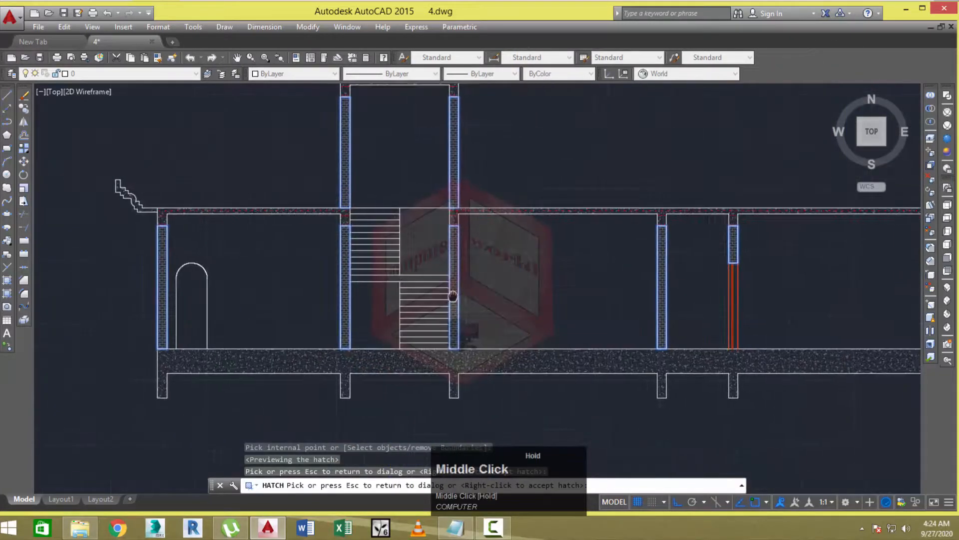
scroll(458, 299, down, 2)
mouse_move(511, 297)
middle_down()
mouse_move(443, 304)
mouse_move(449, 310)
middle_up()
right_click(470, 299)
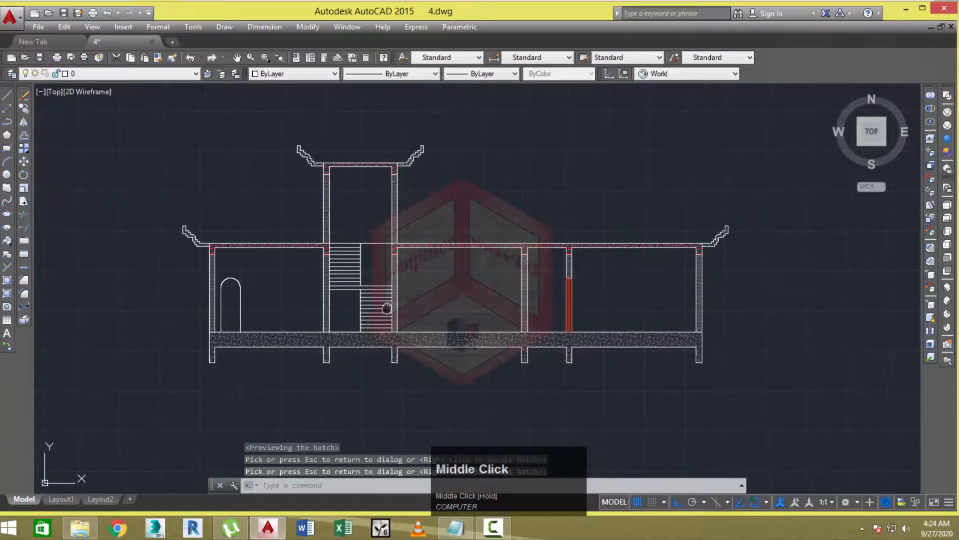
Examine the brick hatching in the section's walls from the right end to the stair tower.
middle_drag(387, 308, 379, 308)
mouse_move(459, 304)
middle_down()
mouse_move(438, 303)
mouse_move(475, 289)
middle_up()
scroll(643, 250, up, 5)
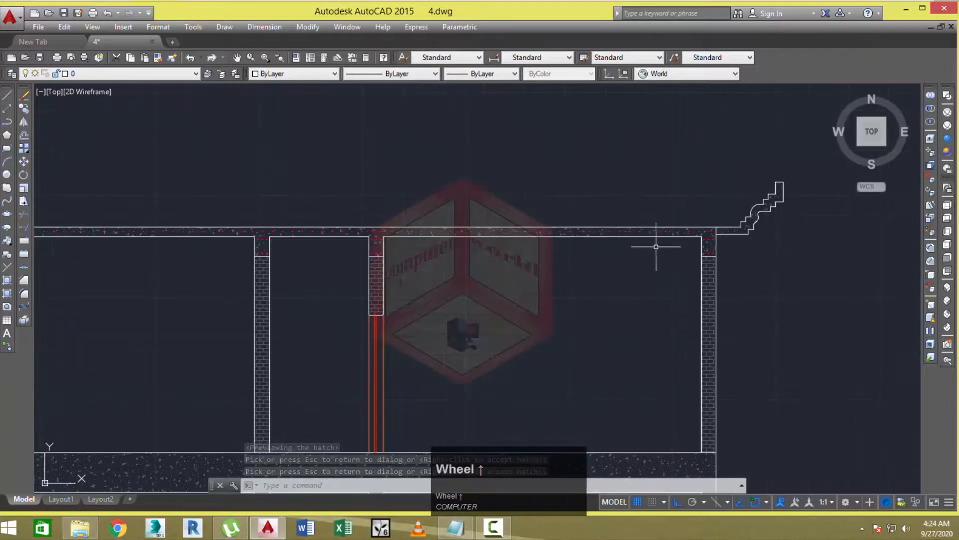
scroll(575, 256, down, 3)
middle_drag(574, 257, 636, 257)
scroll(456, 159, up, 3)
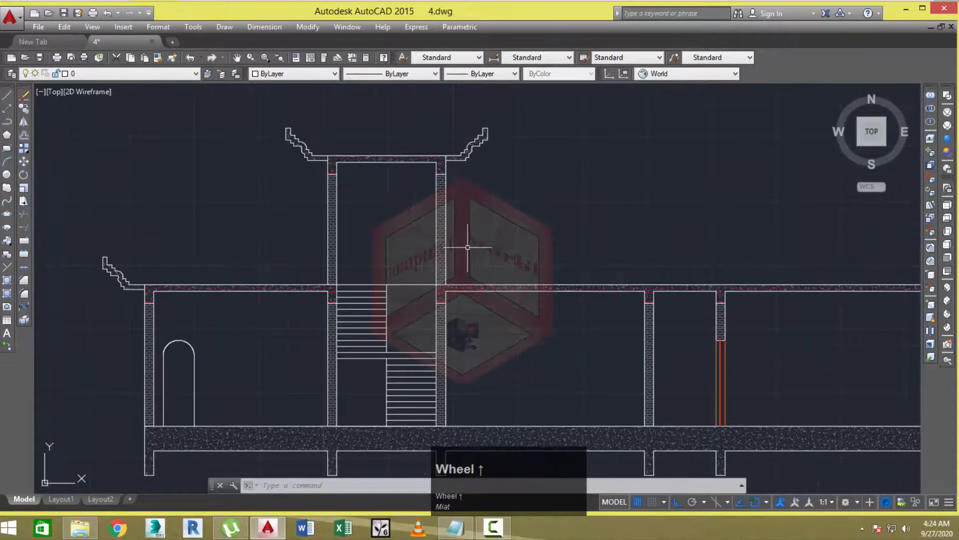
middle_drag(461, 273, 465, 239)
scroll(374, 302, up, 4)
mouse_move(373, 302)
middle_down()
mouse_move(378, 268)
mouse_move(373, 296)
middle_up()
Examine the floor plan's stair and veranda area, view the full drawing extents and return to the section's stairs.
scroll(374, 296, down, 8)
middle_drag(417, 194, 444, 347)
scroll(381, 236, down, 2)
middle_drag(381, 235, 625, 237)
scroll(284, 279, up, 3)
middle_drag(284, 280, 594, 392)
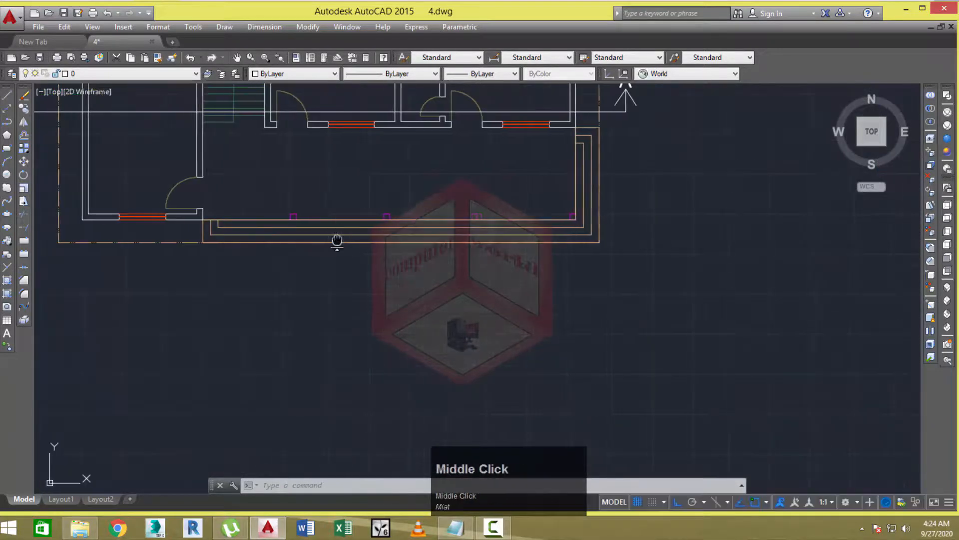
middle_drag(338, 242, 466, 226)
scroll(365, 125, up, 4)
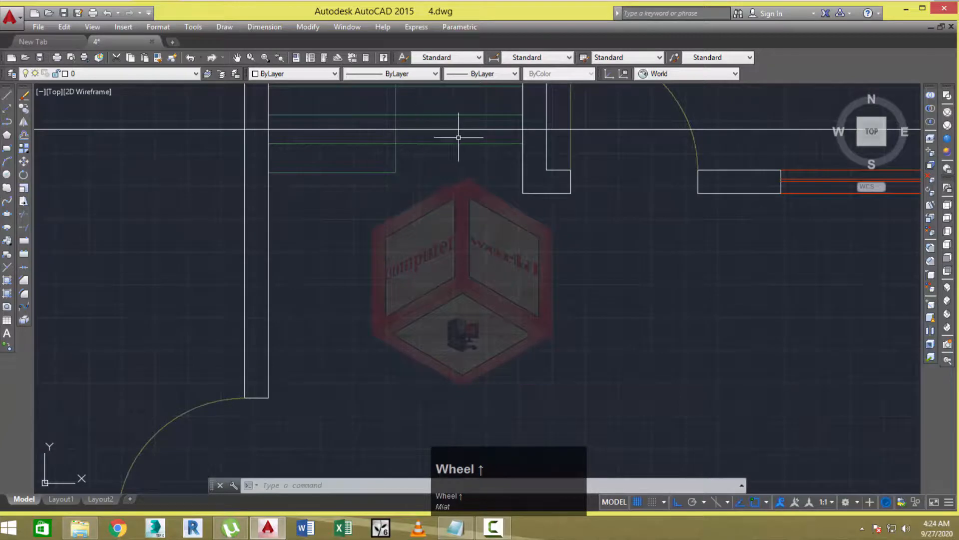
scroll(403, 130, down, 3)
middle_drag(673, 260, 451, 140)
scroll(444, 116, down, 3)
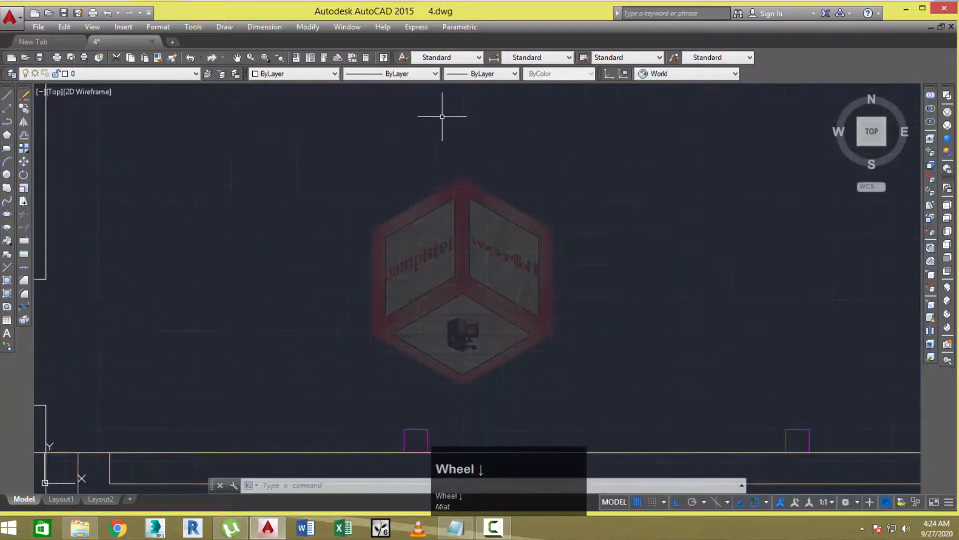
middle_drag(710, 267, 343, 90)
scroll(420, 146, down, 2)
text(z)
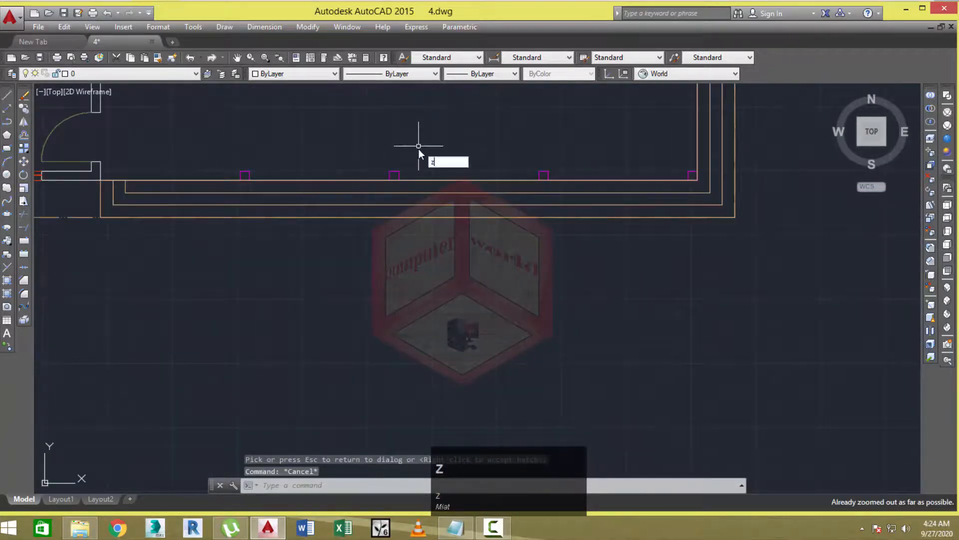
key(space)
text(e)
key(space)
click(462, 291)
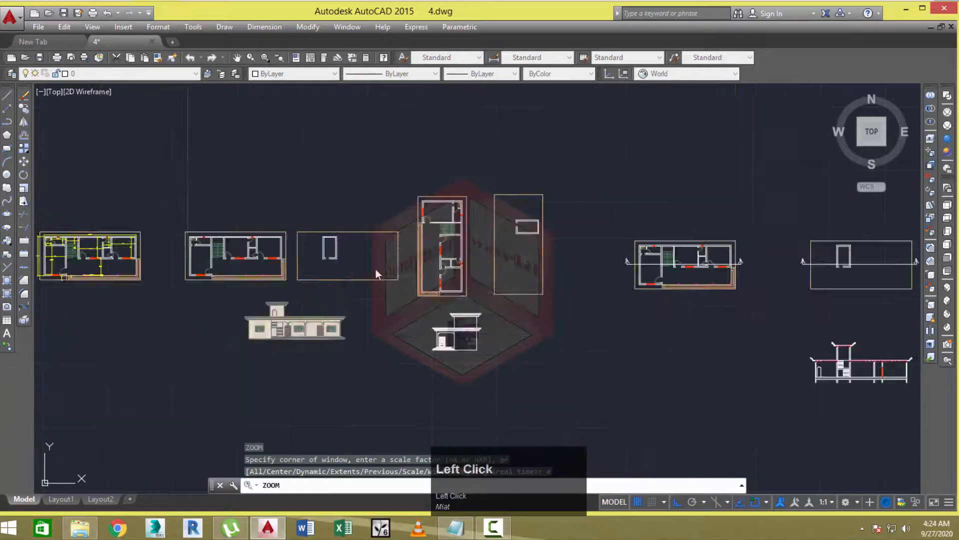
scroll(549, 277, down, 2)
scroll(549, 277, up, 6)
middle_drag(549, 277, 503, 281)
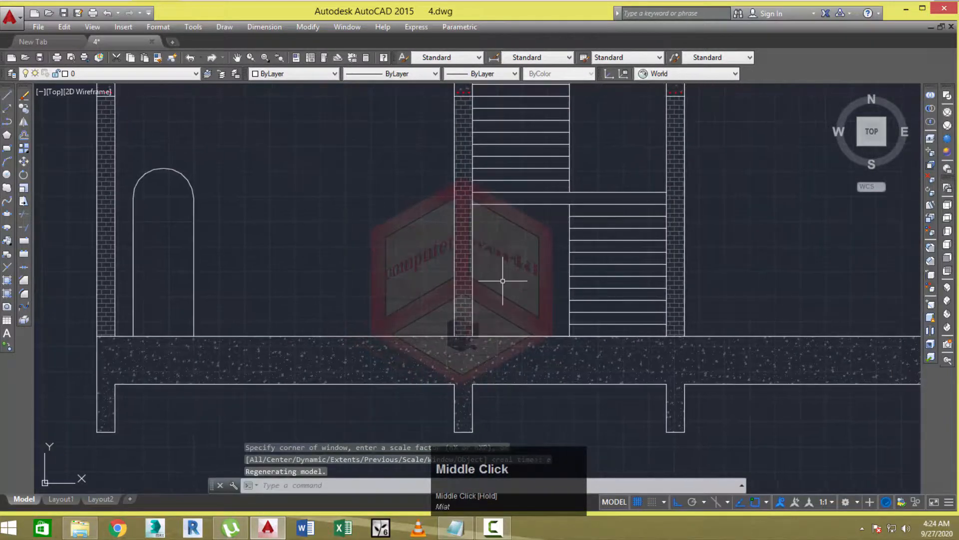
Start a hatch with the AR-CONC pattern and pick the lowest stair step and the second step from the top.
text(h)
key(space)
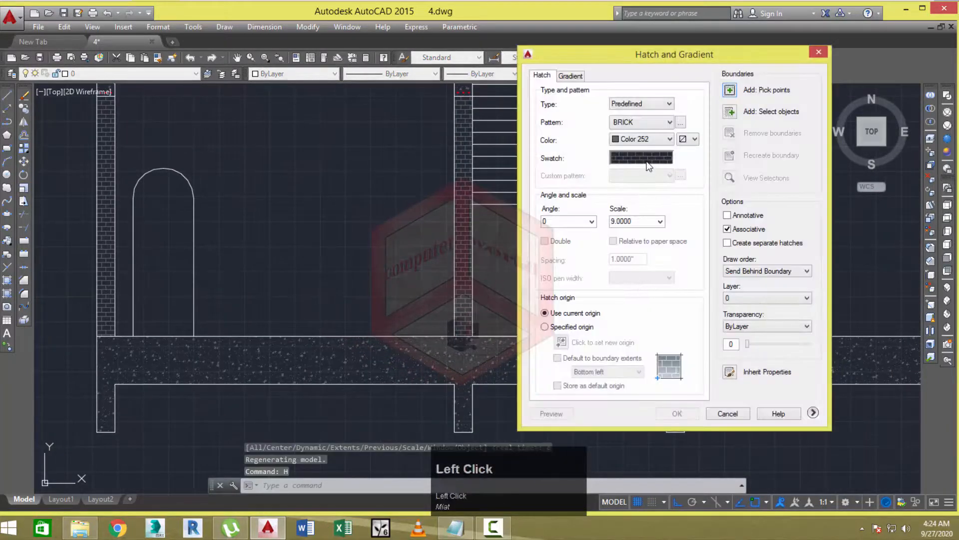
click(645, 159)
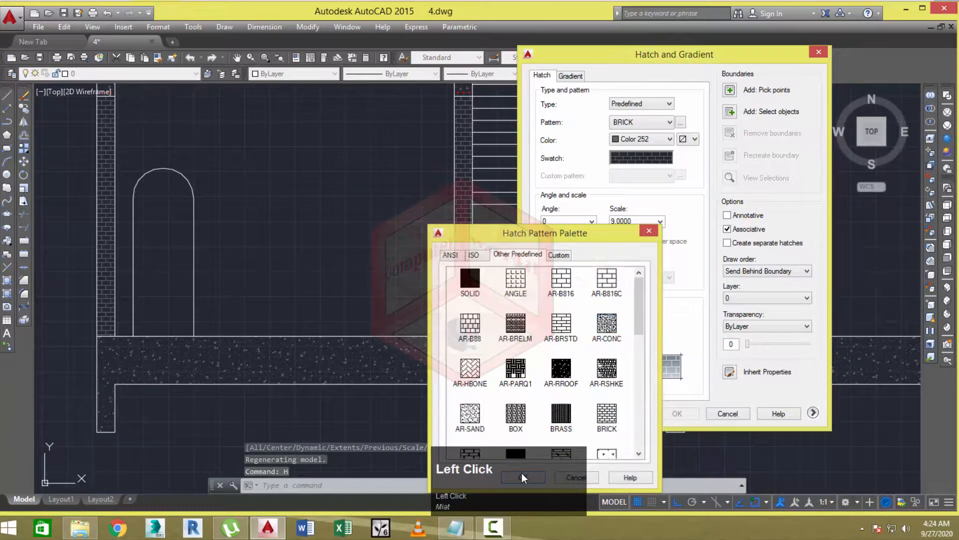
click(523, 476)
click(729, 91)
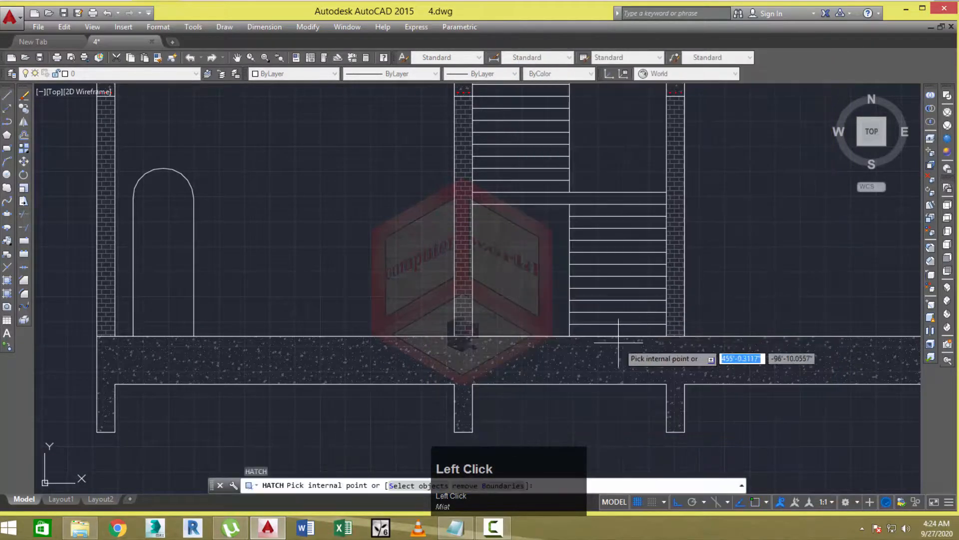
scroll(590, 310, down, 2)
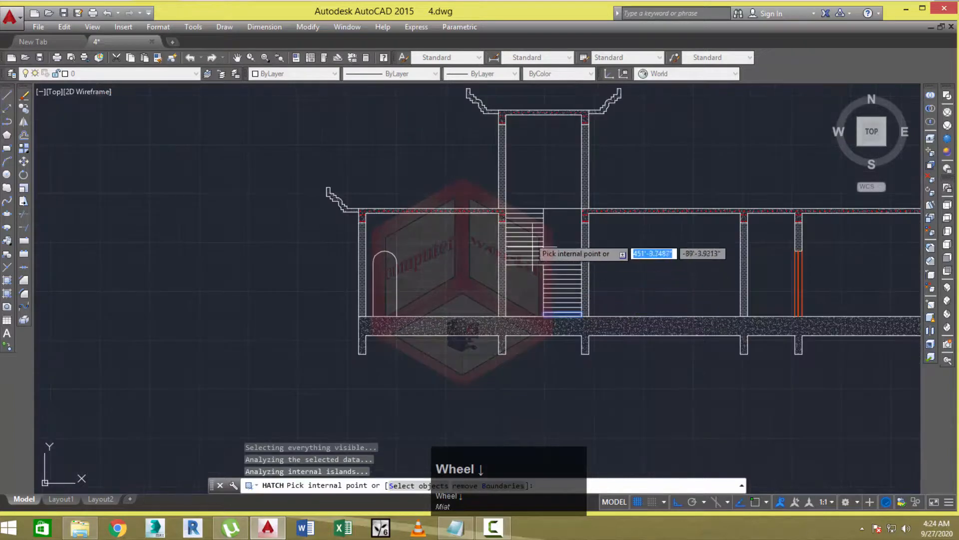
scroll(525, 237, up, 2)
scroll(527, 200, up, 2)
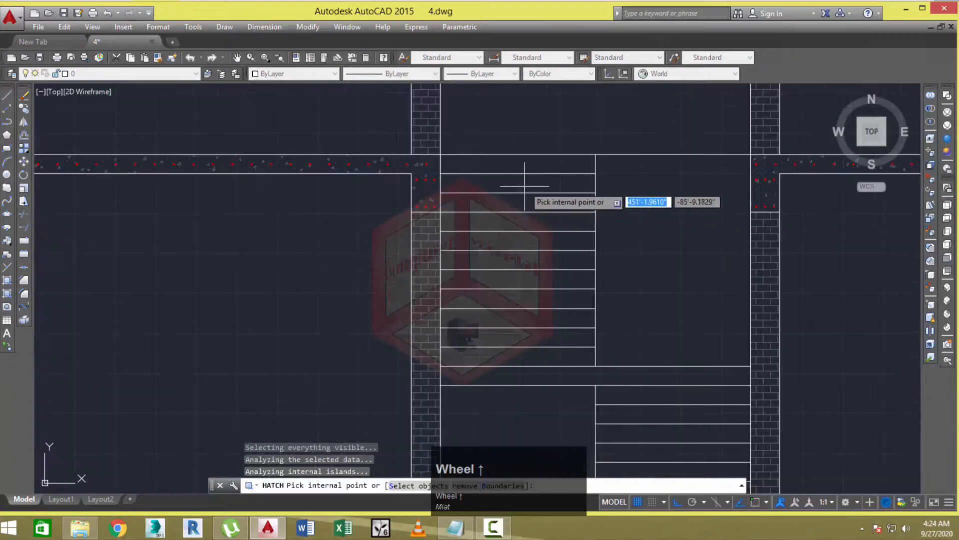
click(525, 184)
Preview the stair step hatch, try a scale of 2, adjust the scale again and apply the hatch.
right_click(618, 194)
click(643, 364)
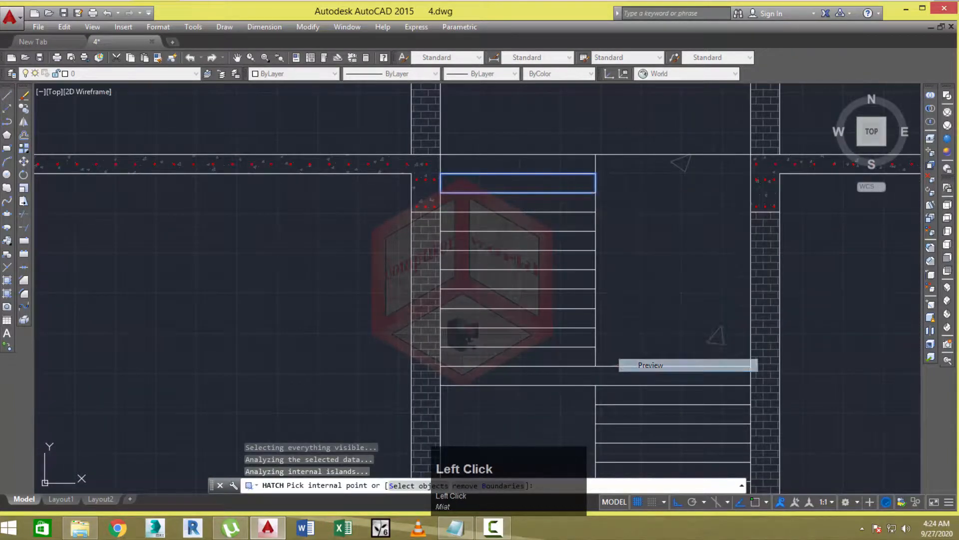
scroll(487, 196, up, 4)
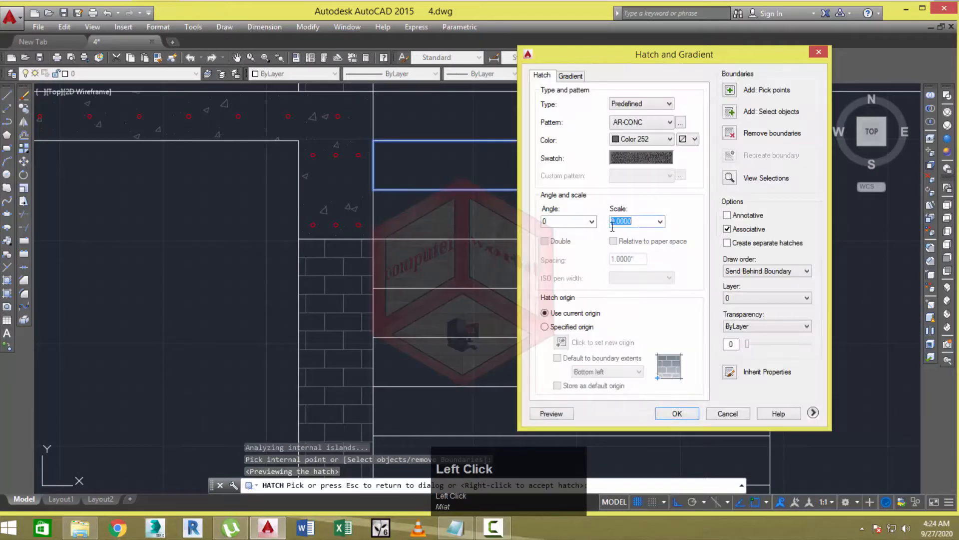
click(552, 414)
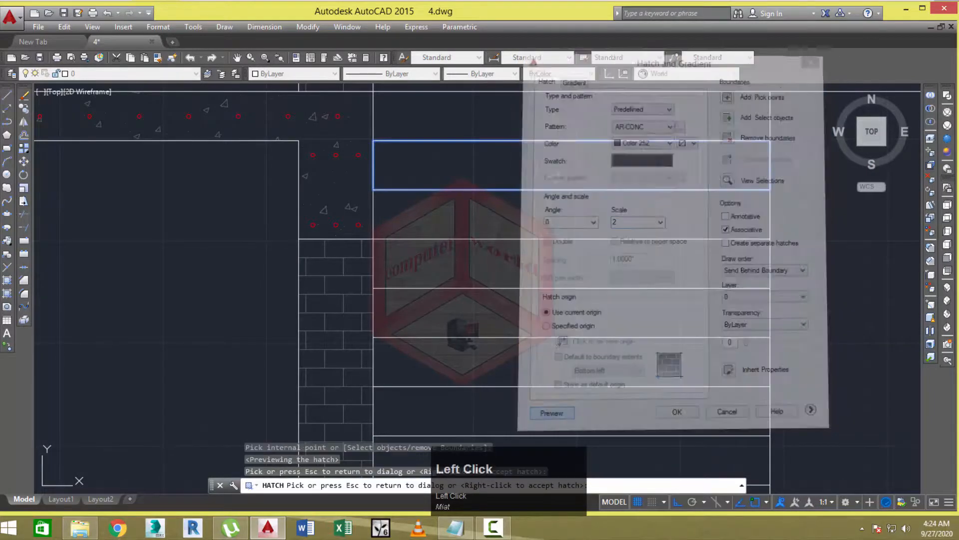
click(553, 343)
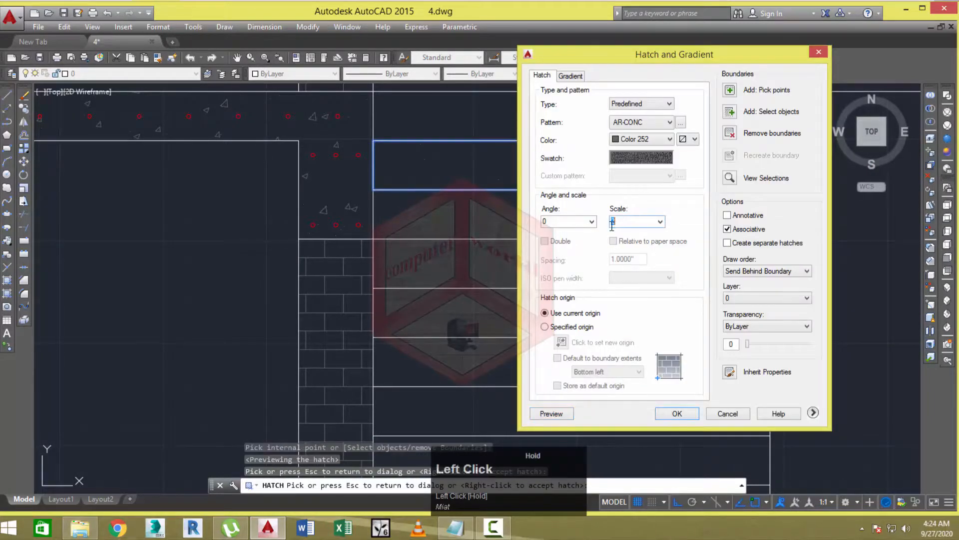
click(552, 413)
scroll(508, 236, down, 2)
mouse_move(508, 236)
middle_down()
mouse_move(546, 197)
mouse_move(517, 195)
middle_up()
scroll(531, 169, down, 2)
right_click(520, 182)
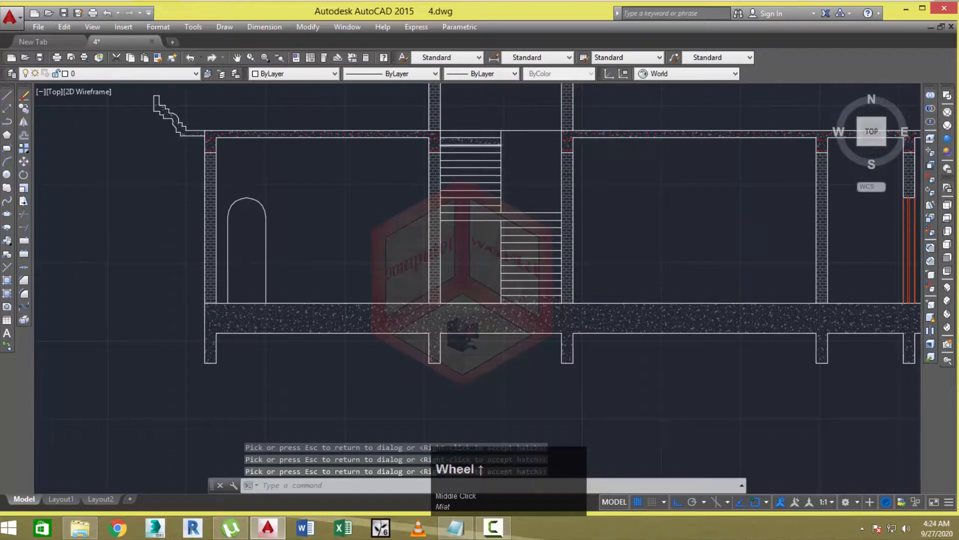
scroll(481, 116, up, 4)
scroll(469, 114, up, 2)
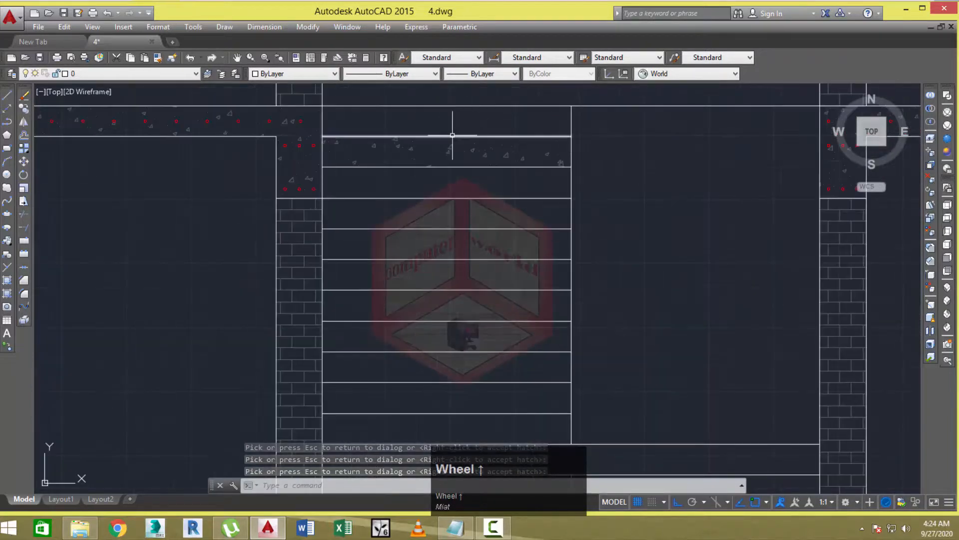
click(452, 135)
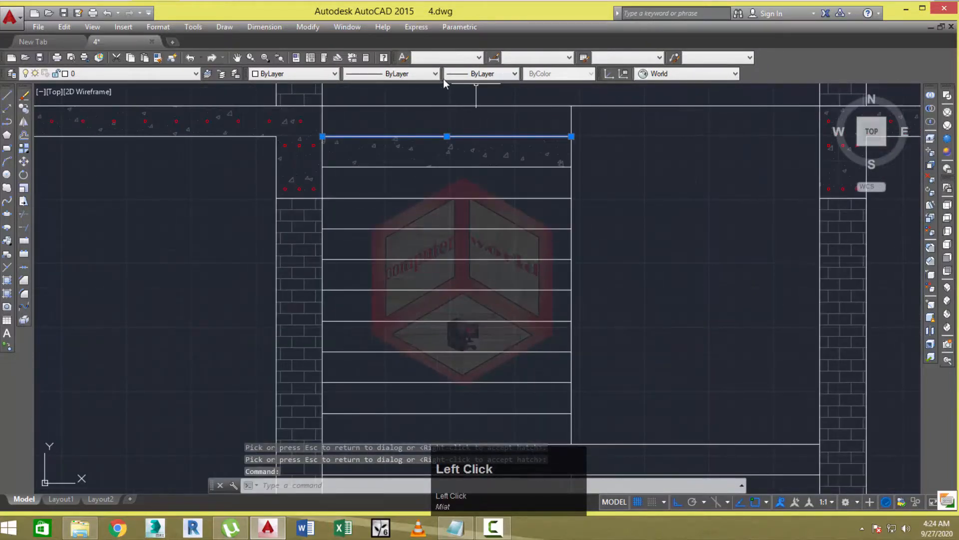
click(409, 106)
key(Escape)
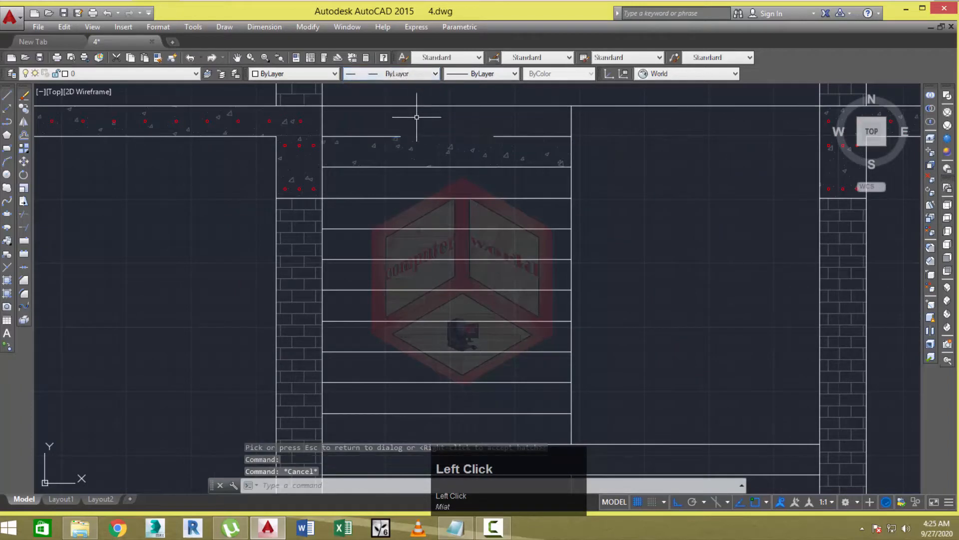
Look over the whole section together with the neighbouring plans and elevations.
scroll(417, 123, down, 4)
mouse_move(518, 194)
middle_down()
mouse_move(494, 257)
mouse_move(446, 266)
middle_up()
scroll(508, 197, down, 4)
scroll(495, 257, down, 2)
scroll(442, 269, down, 2)
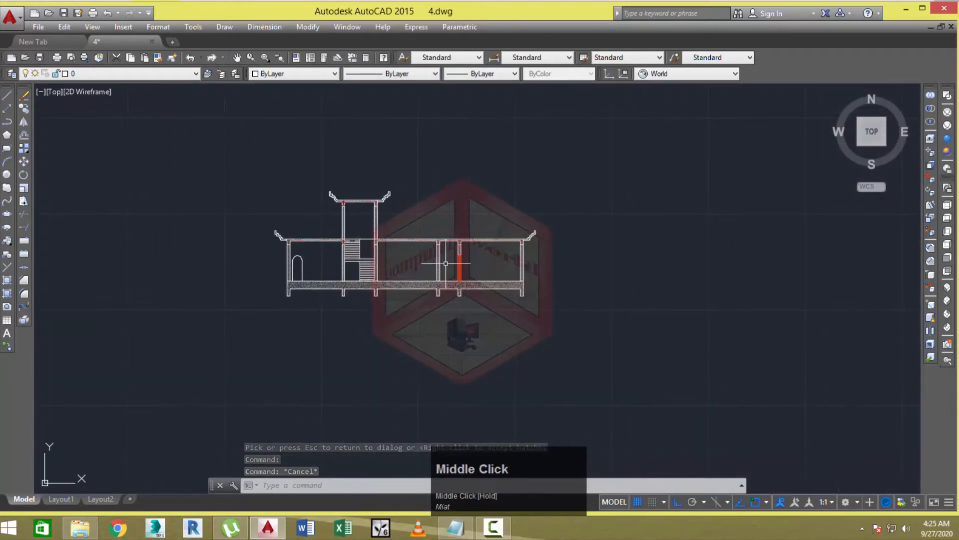
scroll(358, 276, down, 2)
middle_drag(361, 275, 356, 249)
scroll(356, 250, down, 3)
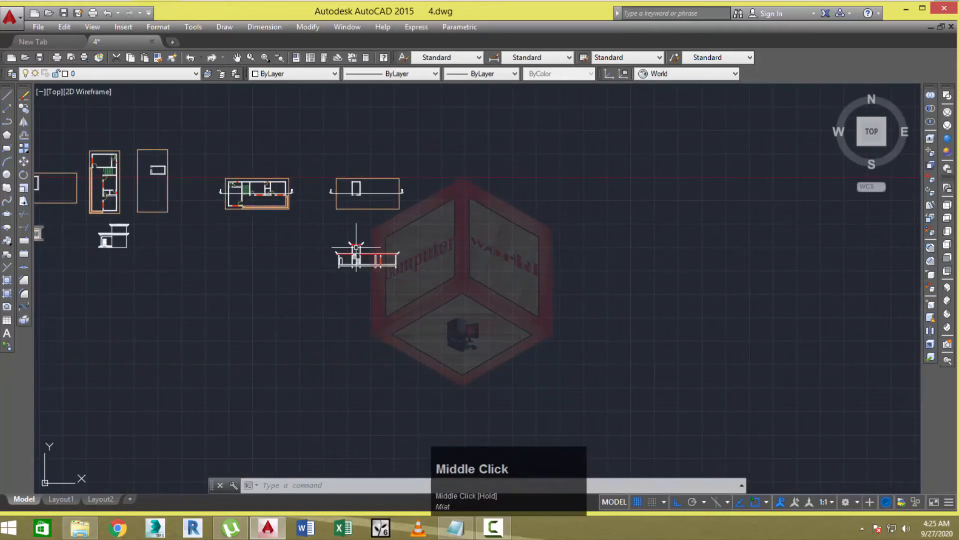